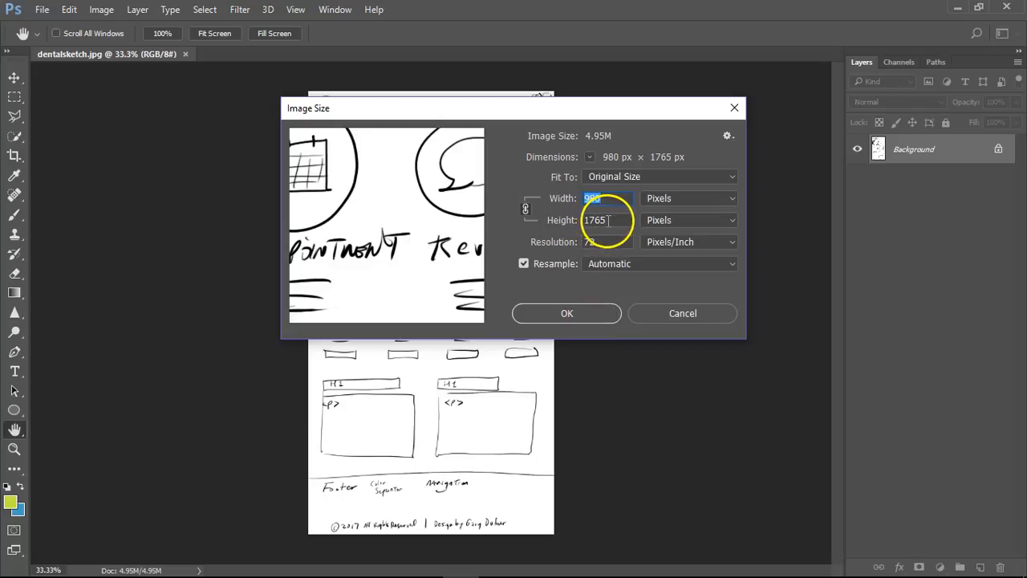
Accept the current image size and examine the whole dental website sketch at 100% zoom, from header to footer
{"action": "left_click", "coordinate": [566, 313]}
{"action": "key", "text": "c"}
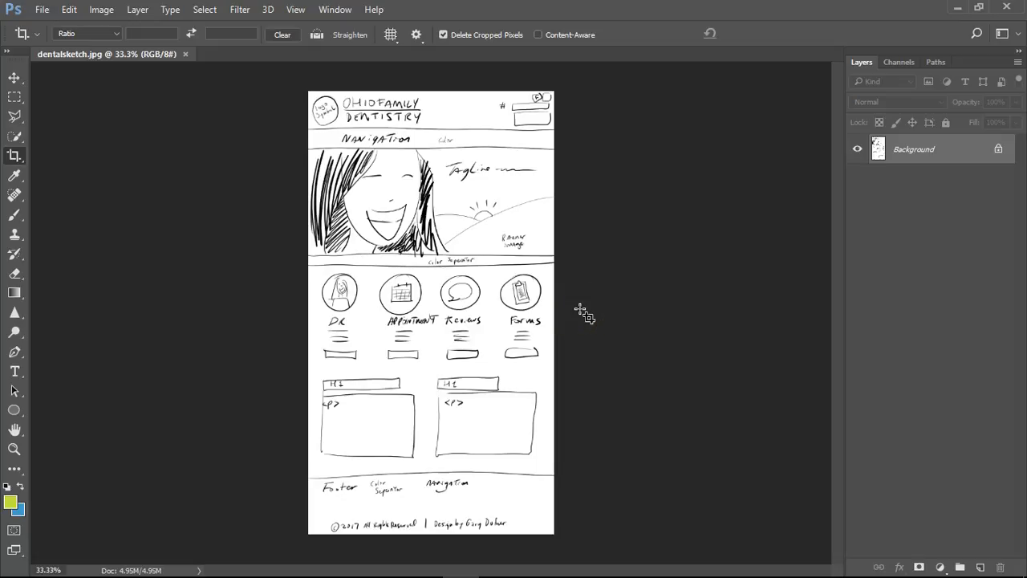
{"action": "double_click", "coordinate": [14, 451]}
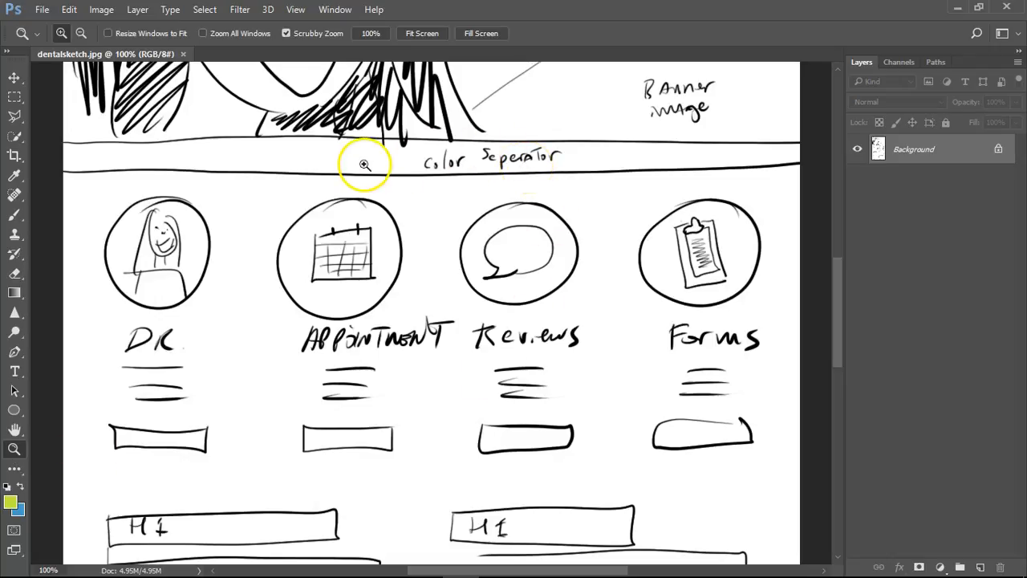
{"action": "left_click_drag", "start_coordinate": [362, 163], "coordinate": [391, 453]}
{"action": "mouse_move", "coordinate": [457, 137]}
{"action": "left_mouse_down"}
{"action": "mouse_move", "coordinate": [415, 201]}
{"action": "mouse_move", "coordinate": [424, 236]}
{"action": "mouse_move", "coordinate": [422, 163]}
{"action": "left_mouse_up"}
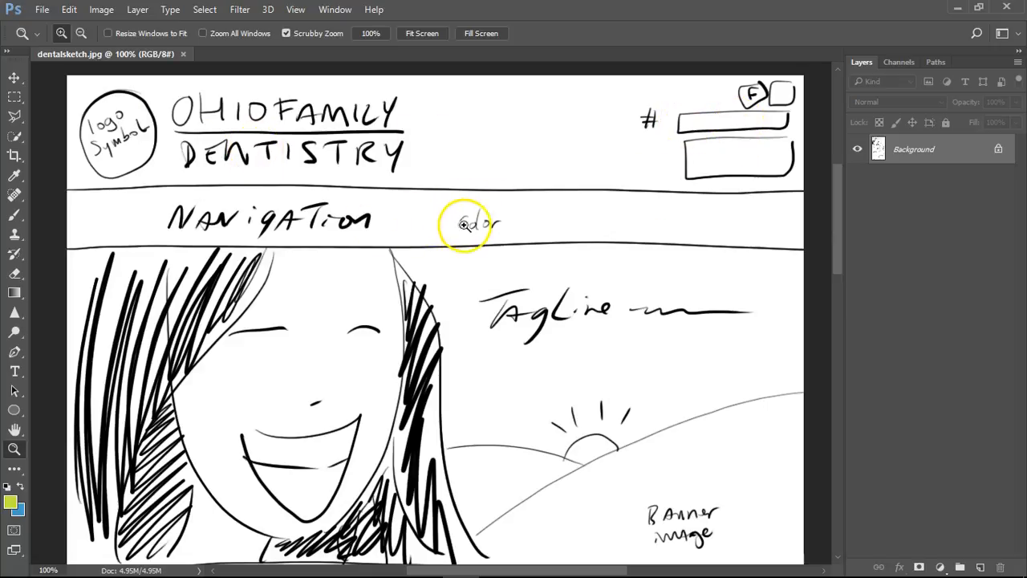
{"action": "scroll", "coordinate": [508, 235], "scroll_direction": "down", "scroll_amount": 1}
{"action": "scroll", "coordinate": [508, 235], "scroll_direction": "down", "scroll_amount": 4}
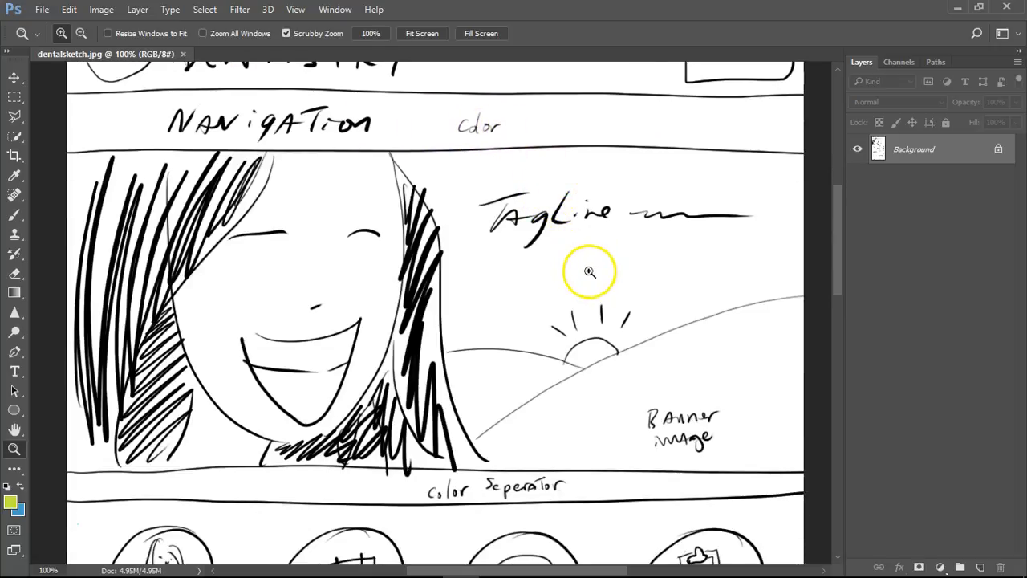
{"action": "scroll", "coordinate": [589, 273], "scroll_direction": "down", "scroll_amount": 5}
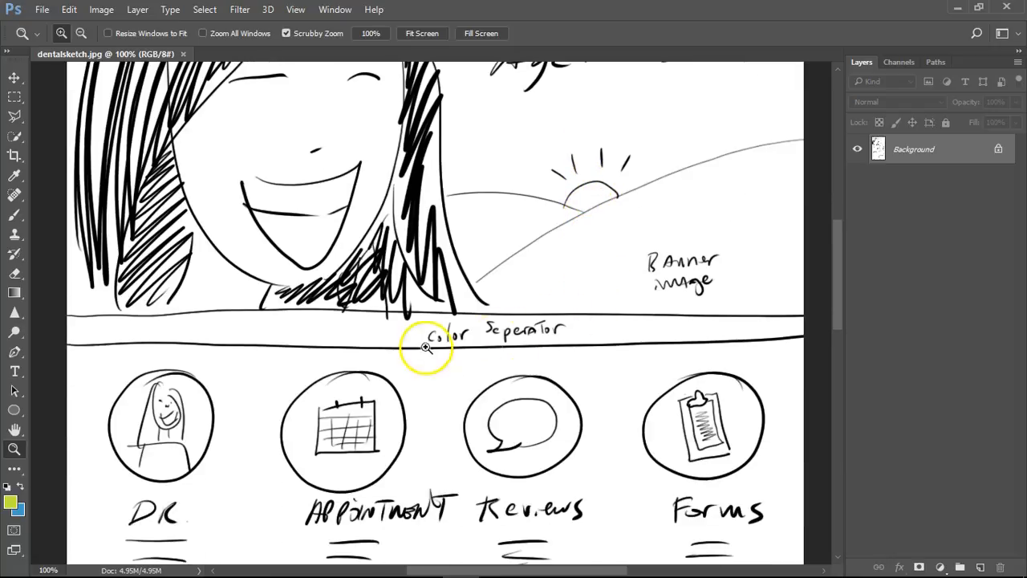
{"action": "scroll", "coordinate": [569, 329], "scroll_direction": "down", "scroll_amount": 5}
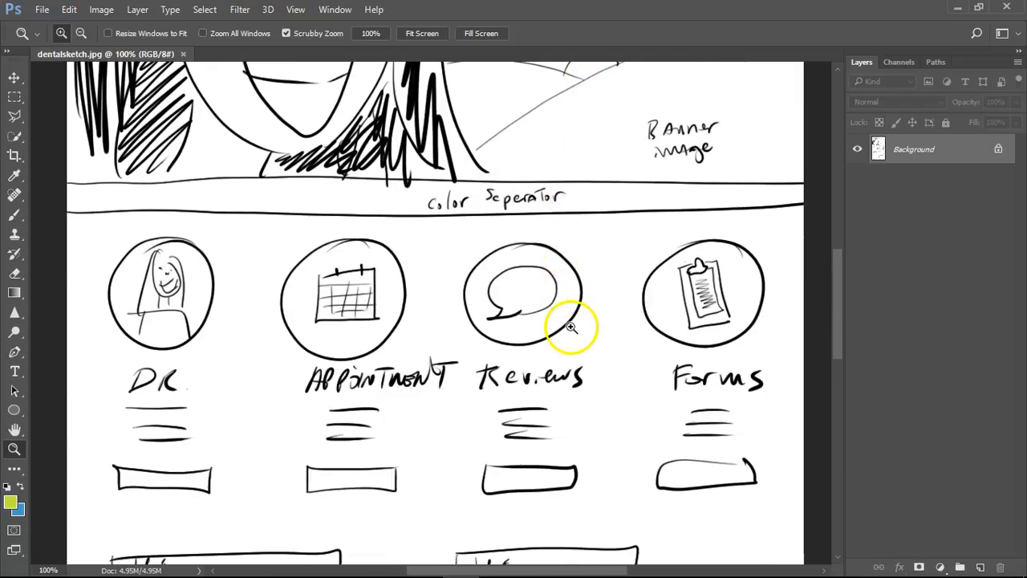
{"action": "scroll", "coordinate": [601, 312], "scroll_direction": "down", "scroll_amount": 1}
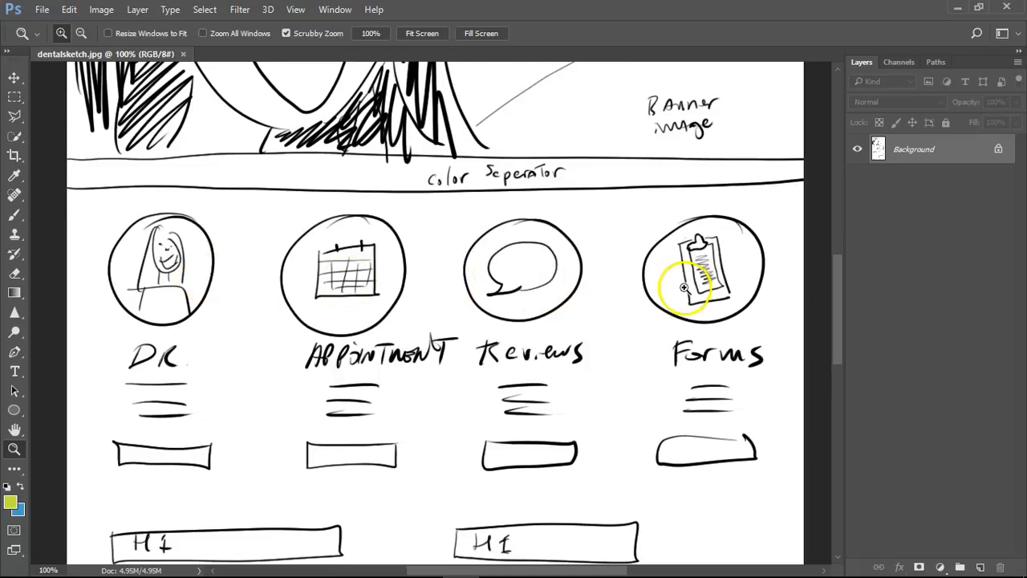
{"action": "scroll", "coordinate": [658, 292], "scroll_direction": "down", "scroll_amount": 2}
{"action": "scroll", "coordinate": [615, 301], "scroll_direction": "down", "scroll_amount": 10}
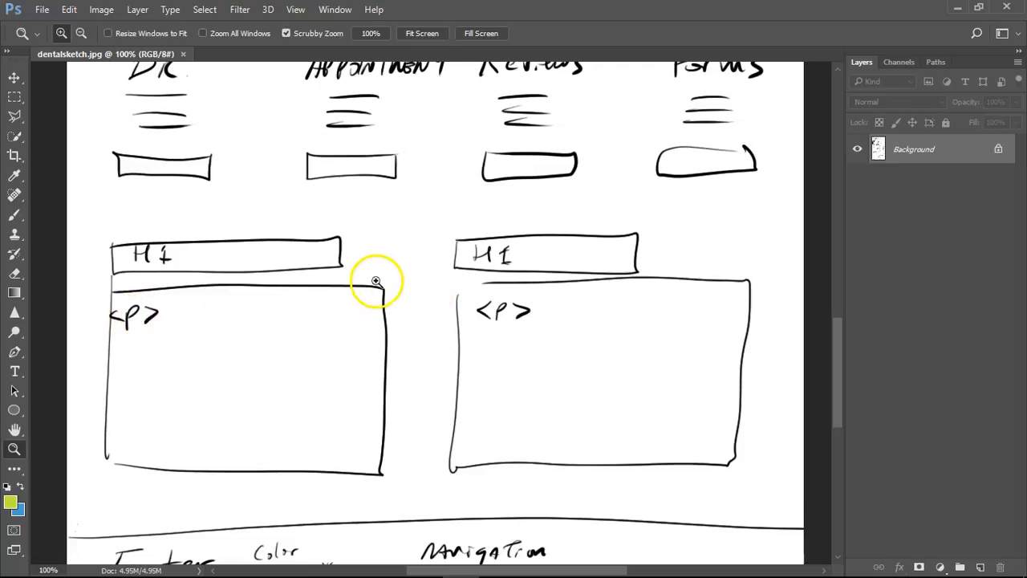
{"action": "scroll", "coordinate": [375, 281], "scroll_direction": "down", "scroll_amount": 5}
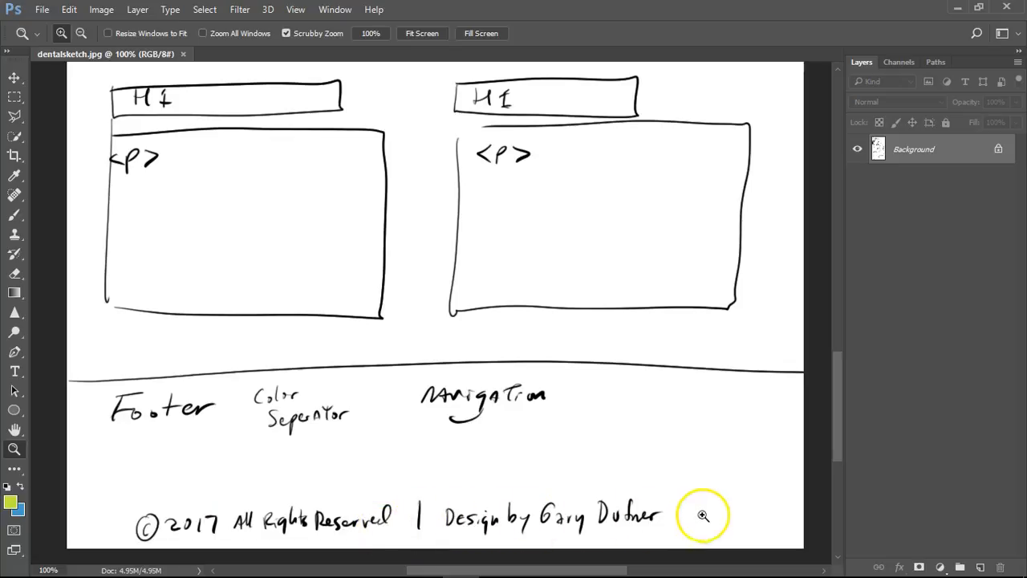
{"action": "mouse_move", "coordinate": [838, 421]}
{"action": "left_mouse_down"}
{"action": "mouse_move", "coordinate": [841, 188]}
{"action": "mouse_move", "coordinate": [842, 235]}
{"action": "left_mouse_up"}
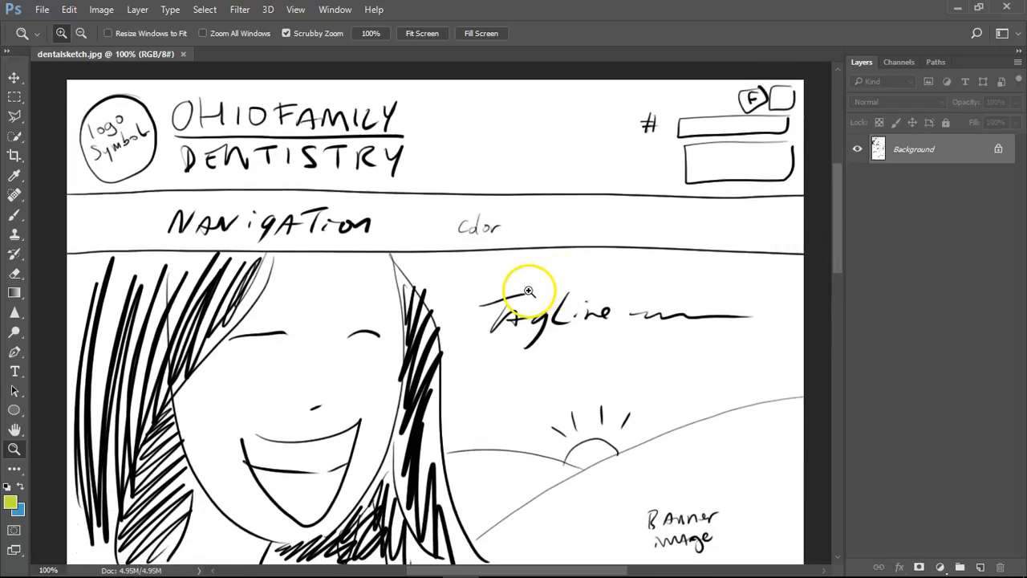
Draw a blue rectangle about 982 × 81 px across the full page width over the sketched navigation bar
{"action": "left_click", "coordinate": [15, 410]}
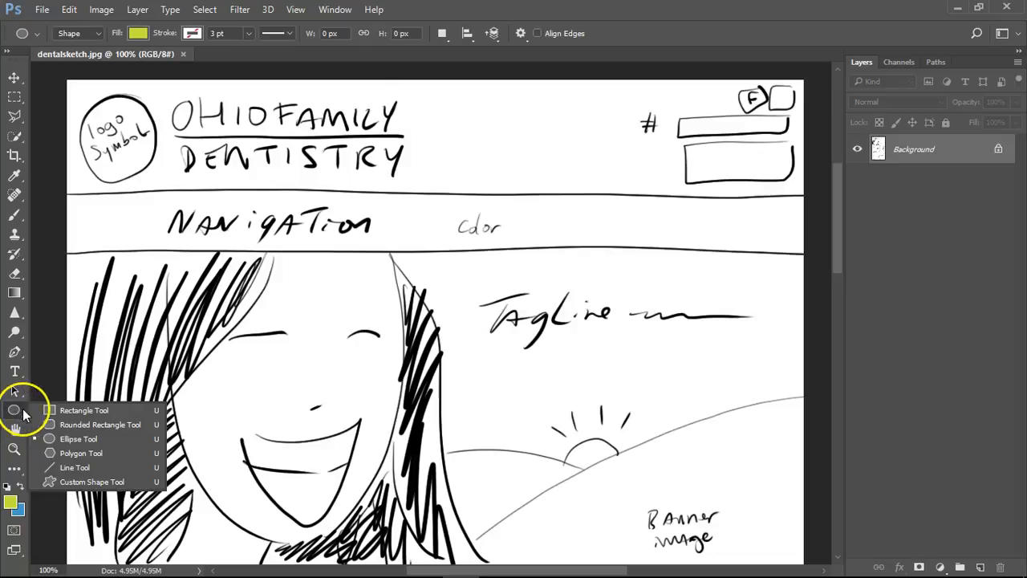
{"action": "left_click", "coordinate": [84, 411]}
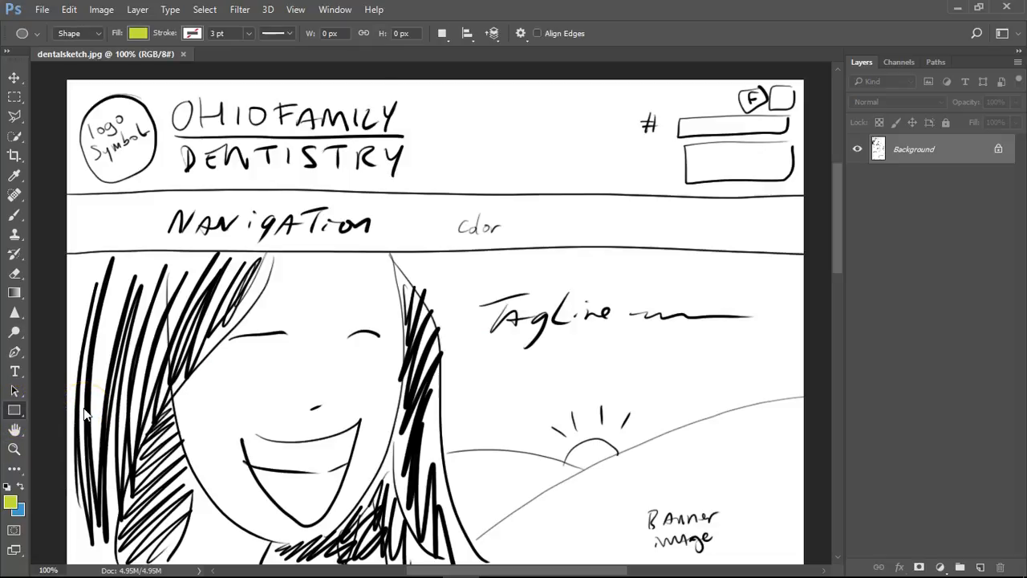
{"action": "left_click", "coordinate": [21, 487]}
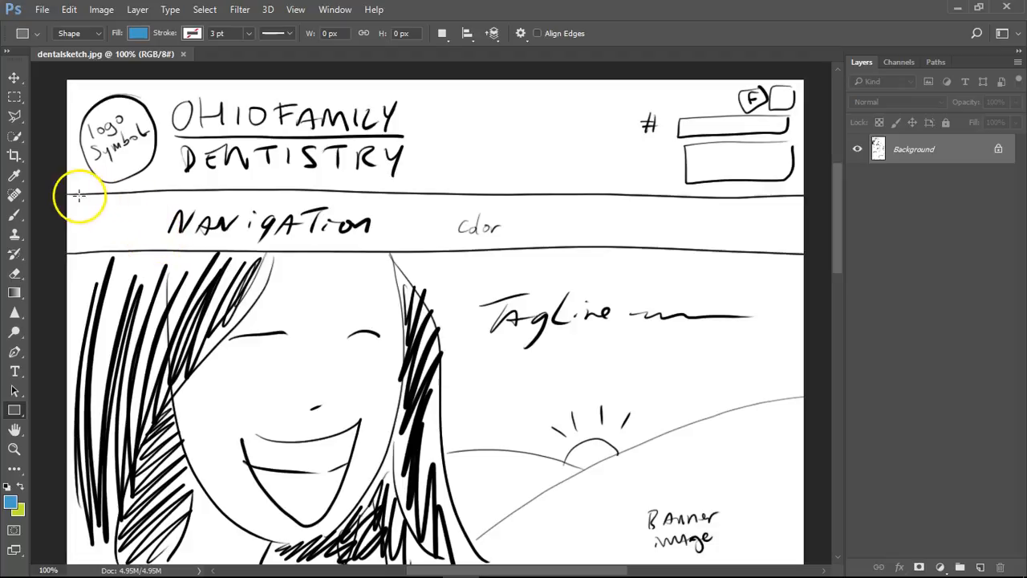
{"action": "left_click_drag", "start_coordinate": [68, 195], "coordinate": [806, 253]}
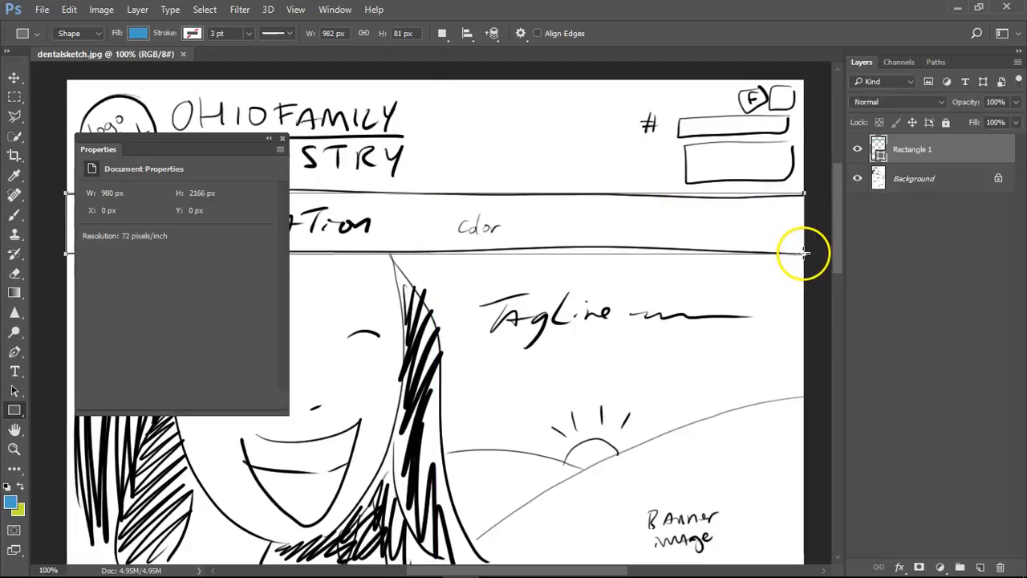
{"action": "left_click", "coordinate": [283, 138]}
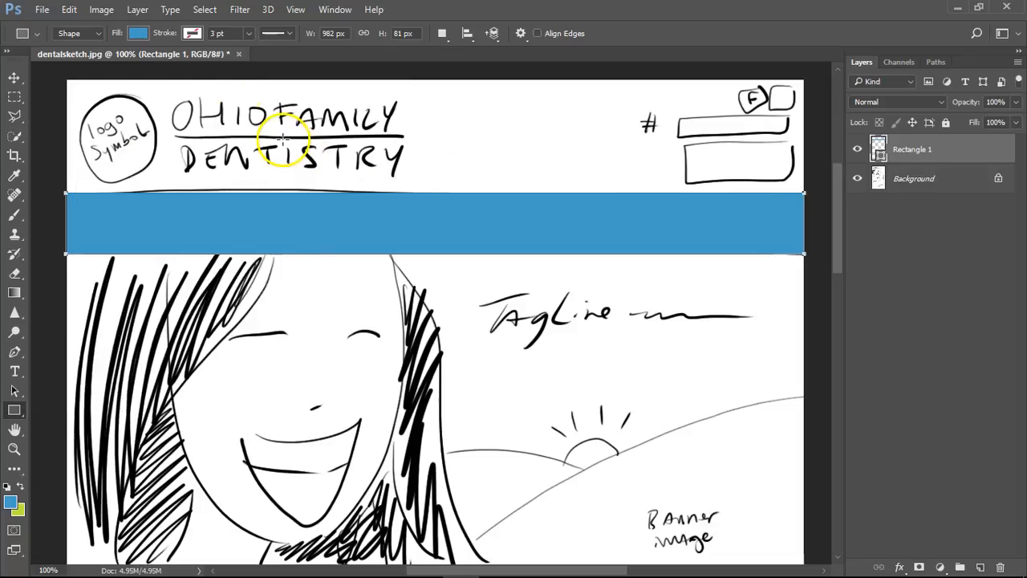
{"action": "left_click", "coordinate": [14, 77]}
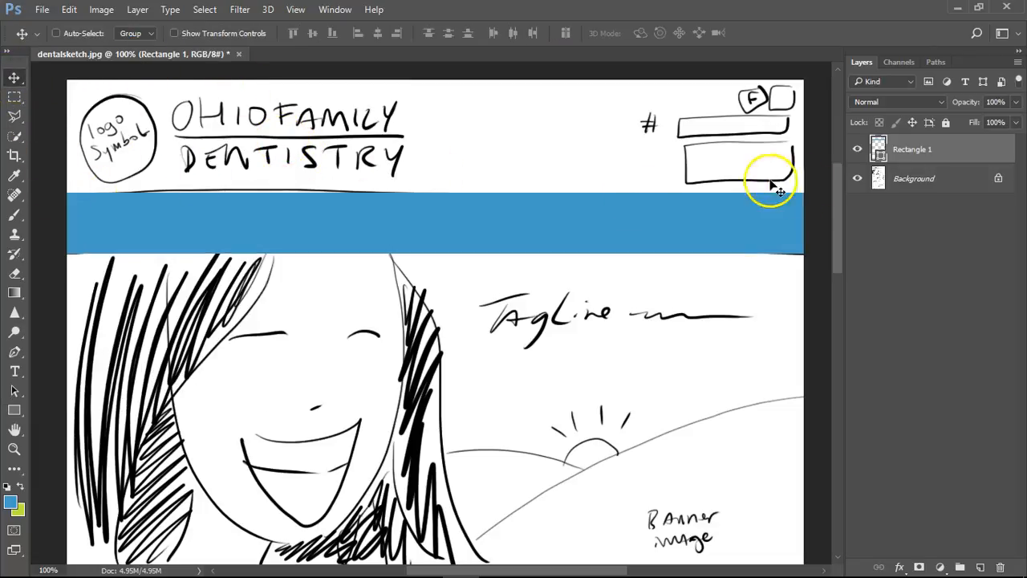
{"action": "mouse_move", "coordinate": [700, 225]}
{"action": "left_mouse_down"}
{"action": "mouse_move", "coordinate": [726, 275]}
{"action": "mouse_move", "coordinate": [585, 383]}
{"action": "mouse_move", "coordinate": [421, 359]}
{"action": "mouse_move", "coordinate": [650, 222]}
{"action": "mouse_move", "coordinate": [711, 214]}
{"action": "mouse_move", "coordinate": [697, 218]}
{"action": "left_mouse_up"}
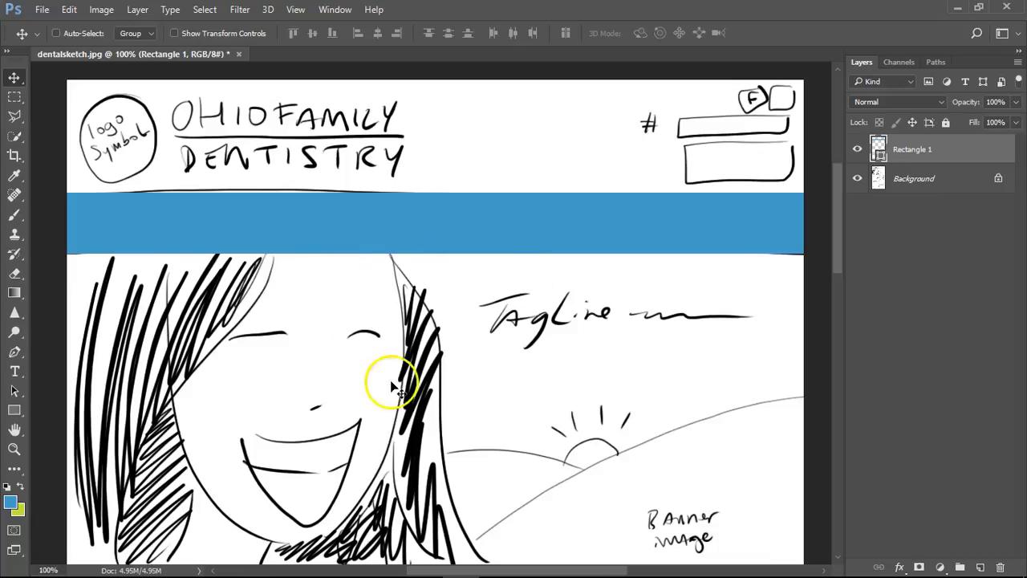
Place family.jpg as an embedded image, aligned to the page's left edge directly below the blue navigation bar
{"action": "scroll", "coordinate": [491, 335], "scroll_direction": "down", "scroll_amount": 3}
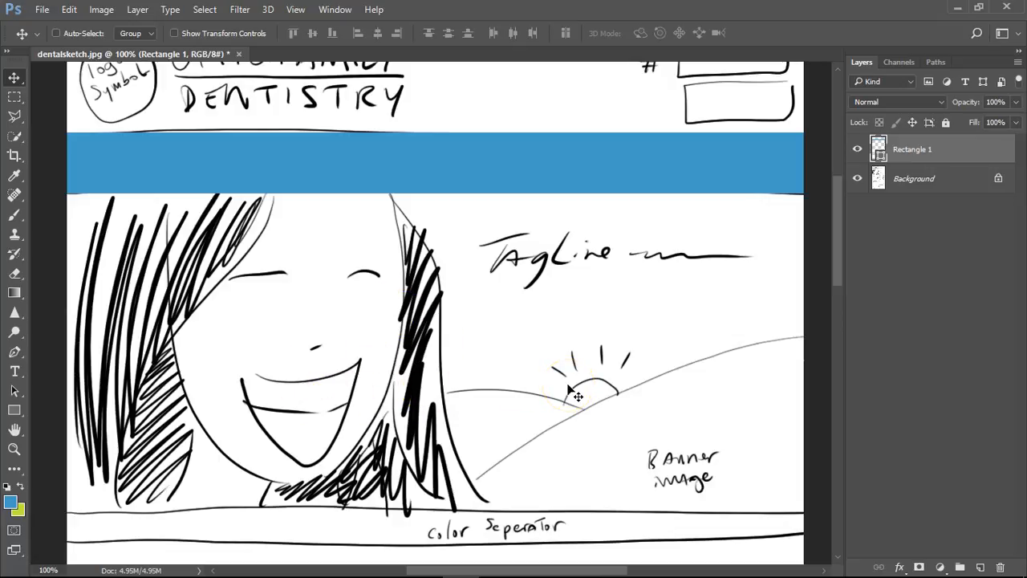
{"action": "left_click", "coordinate": [42, 10]}
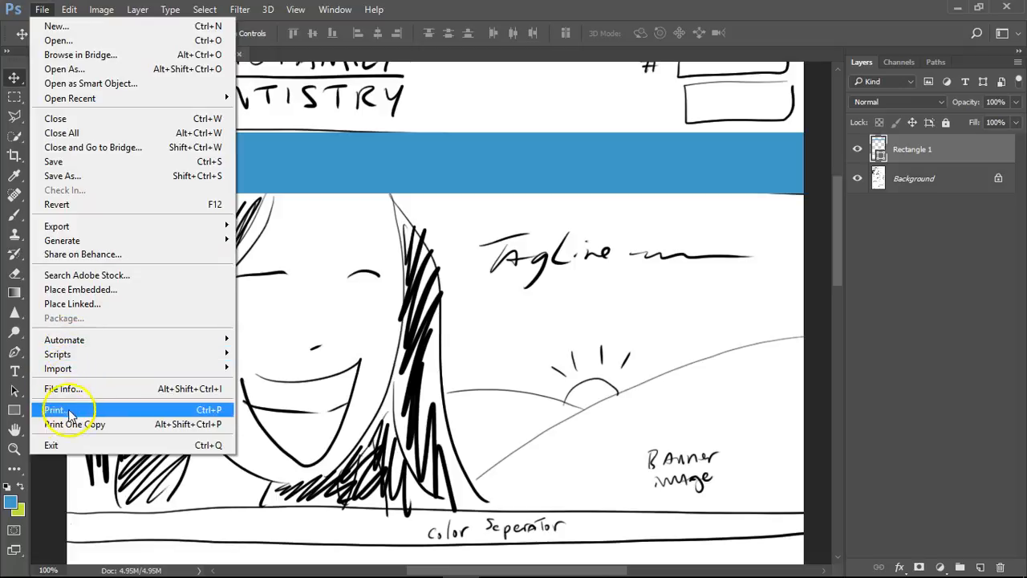
{"action": "left_click", "coordinate": [81, 303]}
{"action": "left_click", "coordinate": [103, 305]}
{"action": "left_click", "coordinate": [120, 294]}
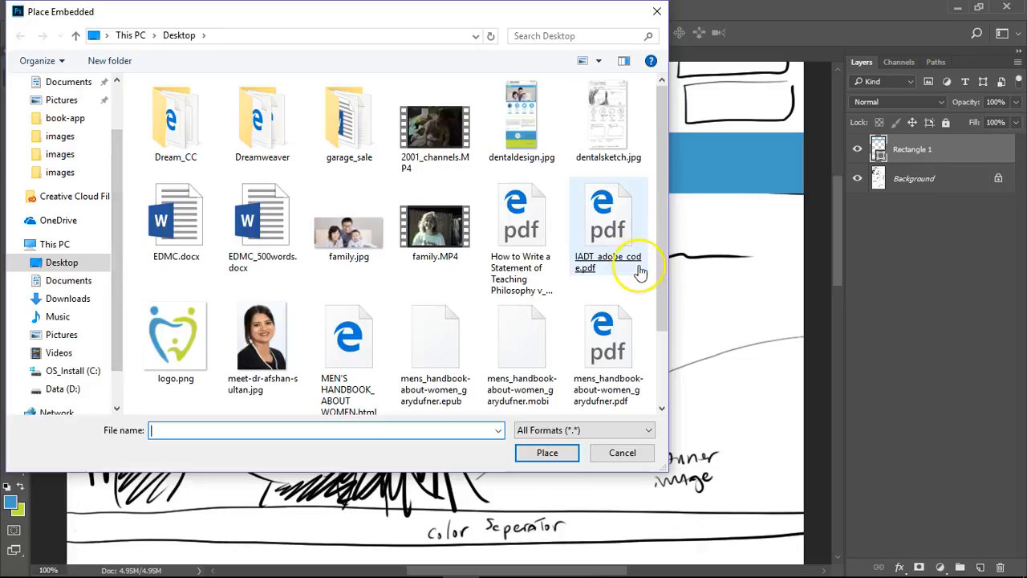
{"action": "double_click", "coordinate": [341, 236]}
{"action": "left_click_drag", "start_coordinate": [455, 222], "coordinate": [443, 258]}
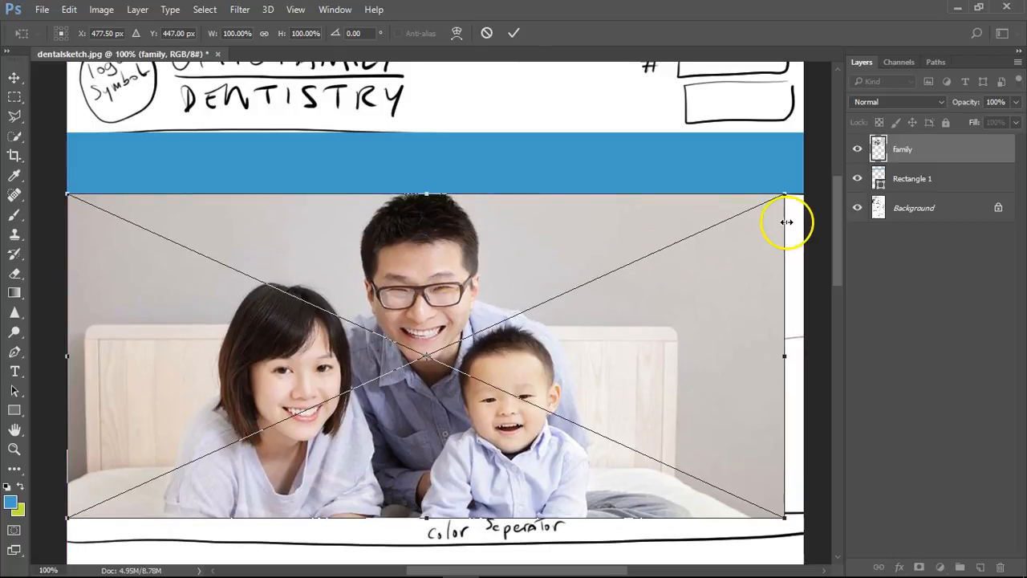
Enlarge the placed family image to about 102.6% so it spans the full page width, and commit the placement
{"action": "scroll", "coordinate": [693, 316], "scroll_direction": "down", "scroll_amount": 1}
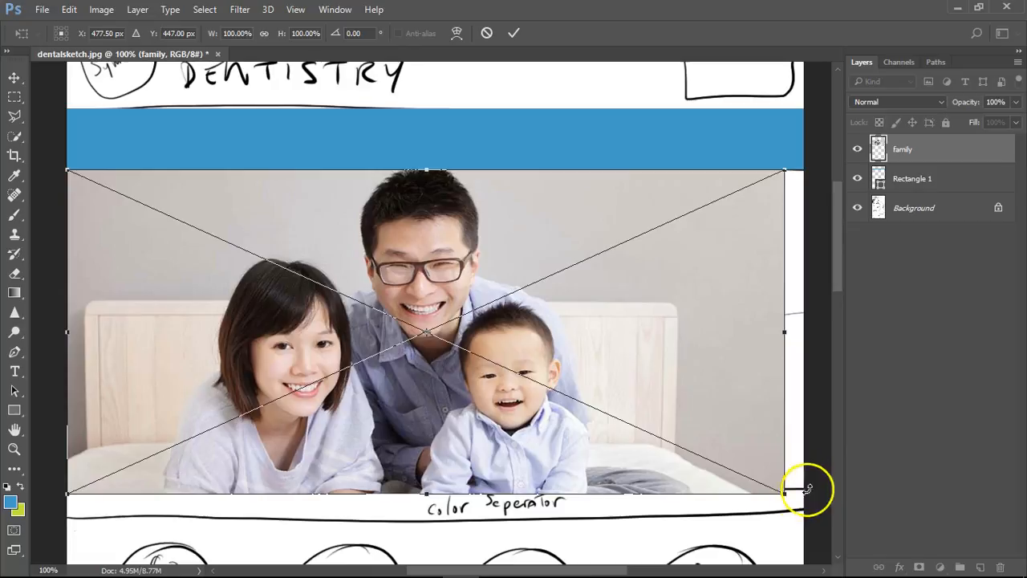
{"action": "left_click_drag", "start_coordinate": [786, 492], "coordinate": [802, 505]}
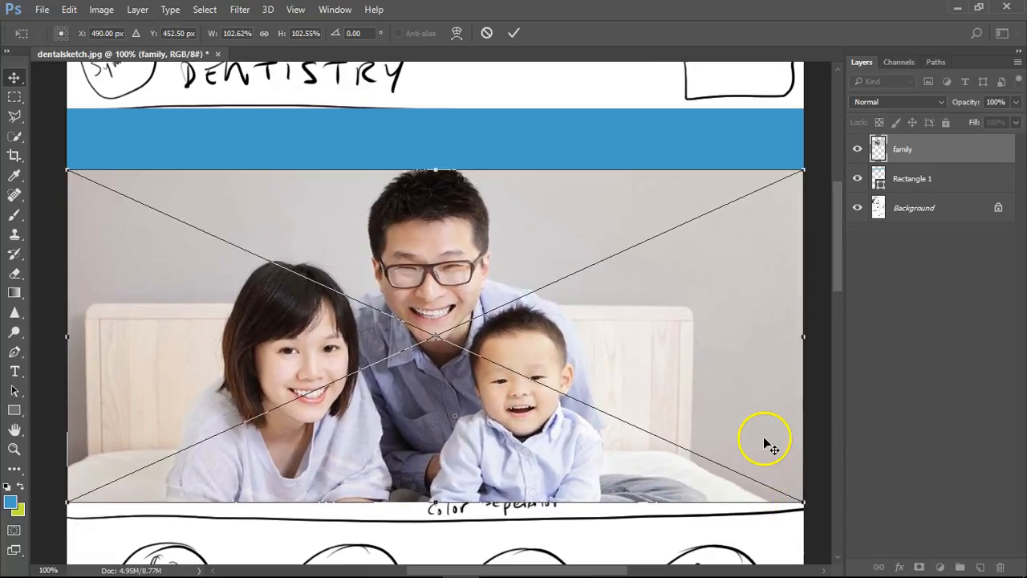
{"action": "key", "text": "Return"}
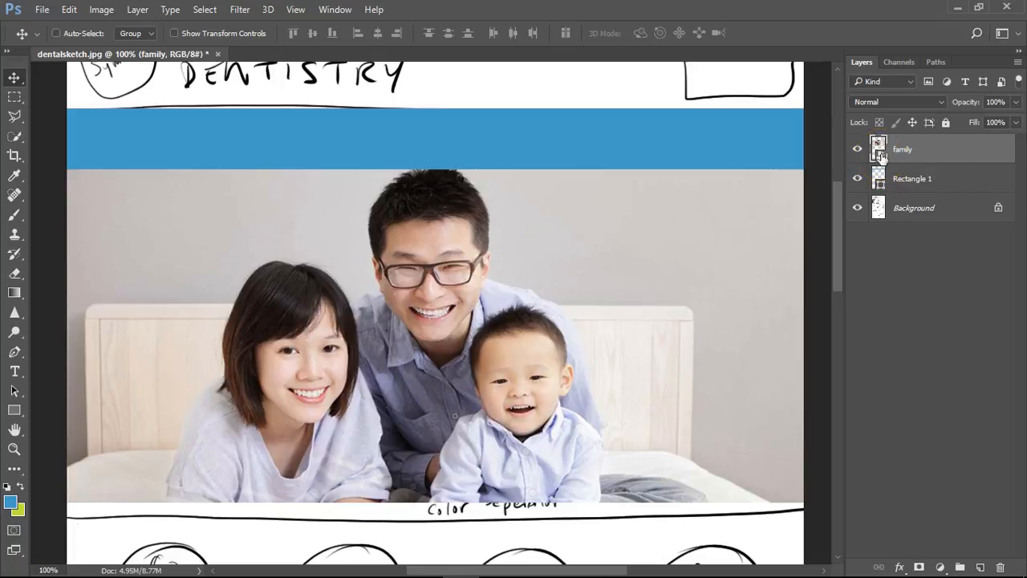
Rasterize the family layer
{"action": "left_click", "coordinate": [934, 155]}
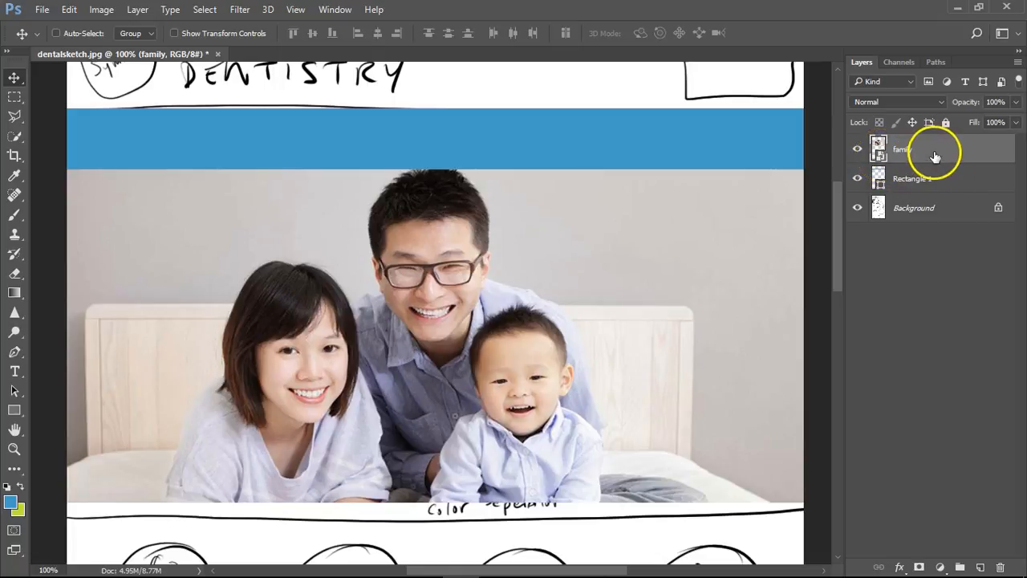
{"action": "right_click", "coordinate": [936, 157]}
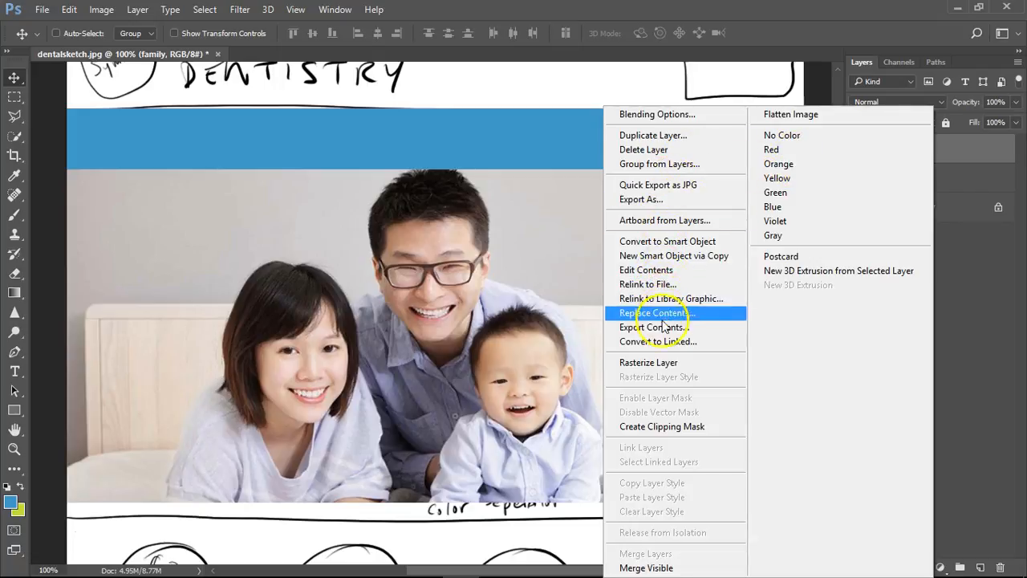
{"action": "left_click", "coordinate": [656, 365]}
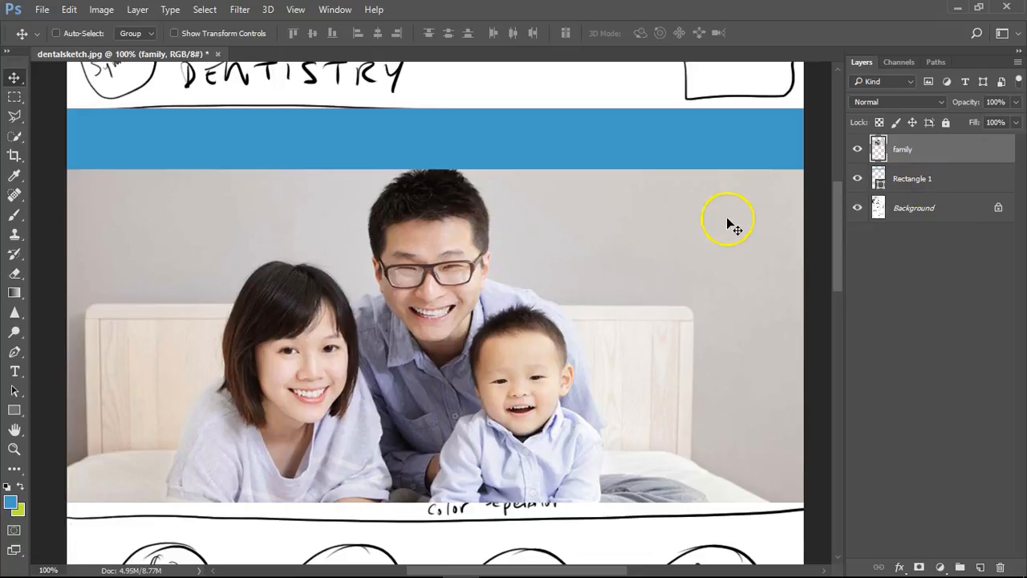
Select the blue navigation bar's layer, check it by toggling its visibility, and duplicate it
{"action": "right_click", "coordinate": [251, 144]}
{"action": "left_click", "coordinate": [269, 155]}
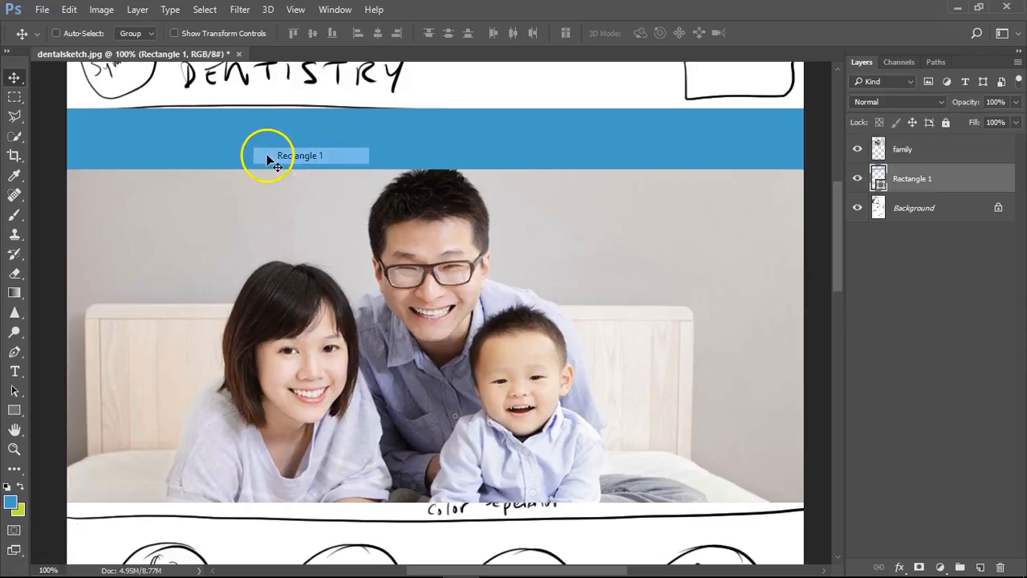
{"action": "left_click", "coordinate": [857, 178]}
{"action": "left_click", "coordinate": [857, 178]}
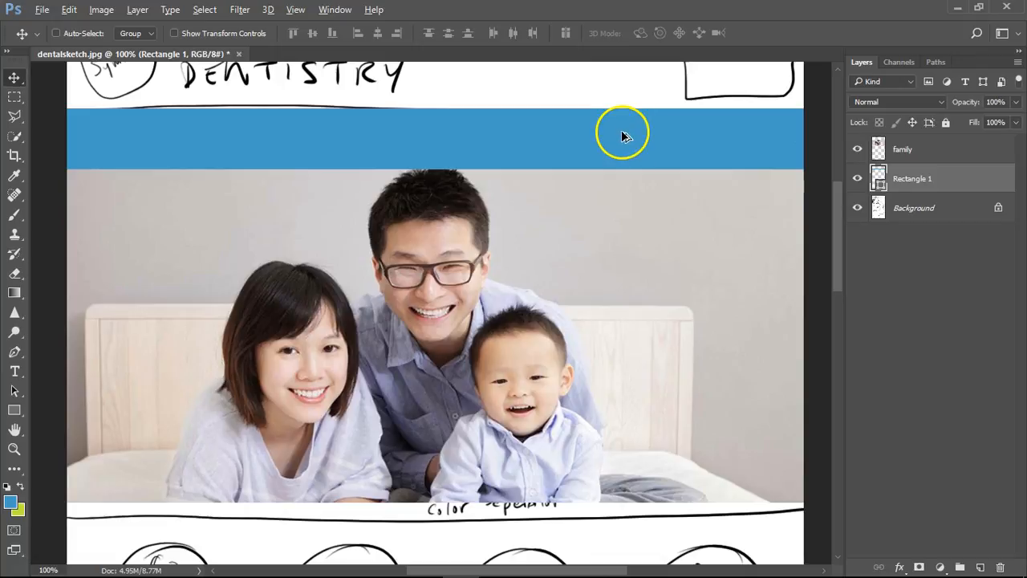
{"action": "key", "text": "ctrl"}
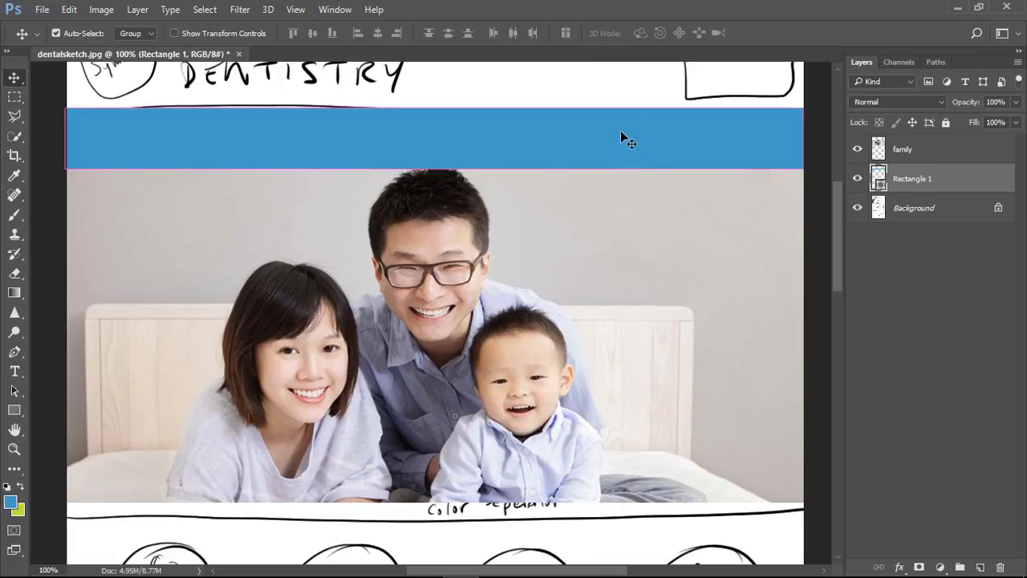
{"action": "key", "text": "ctrl+j"}
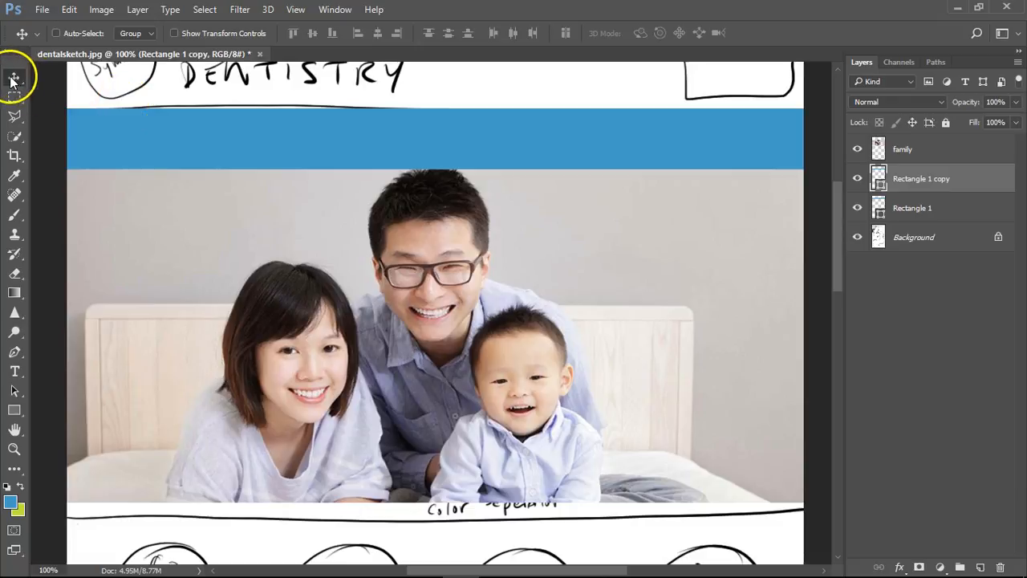
Move the duplicated blue bar down to the family photo's lower edge, over the sketched color separator
{"action": "left_click_drag", "start_coordinate": [352, 150], "coordinate": [480, 195]}
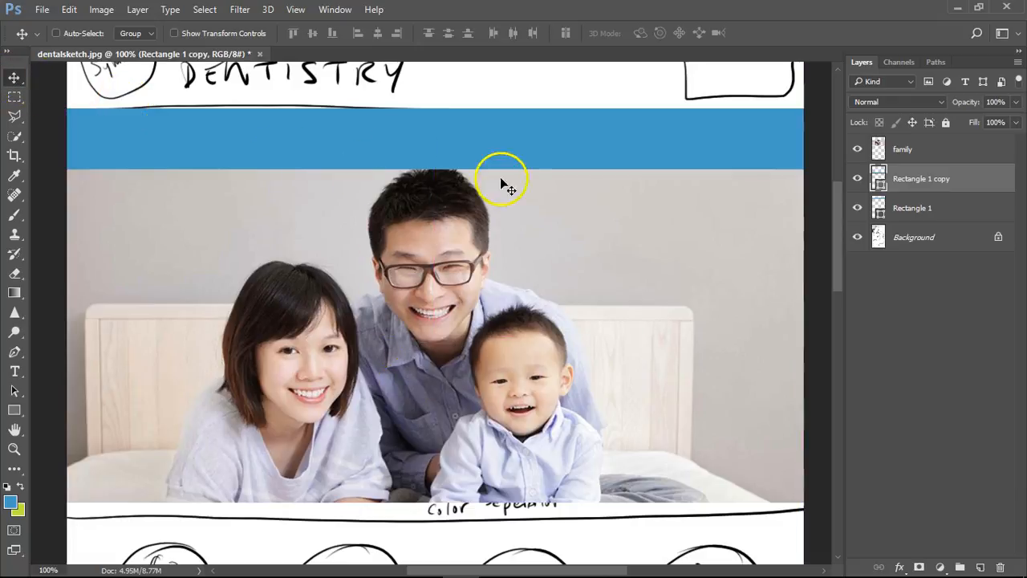
{"action": "left_click_drag", "start_coordinate": [560, 253], "coordinate": [561, 449]}
{"action": "scroll", "coordinate": [614, 310], "scroll_direction": "down", "scroll_amount": 5}
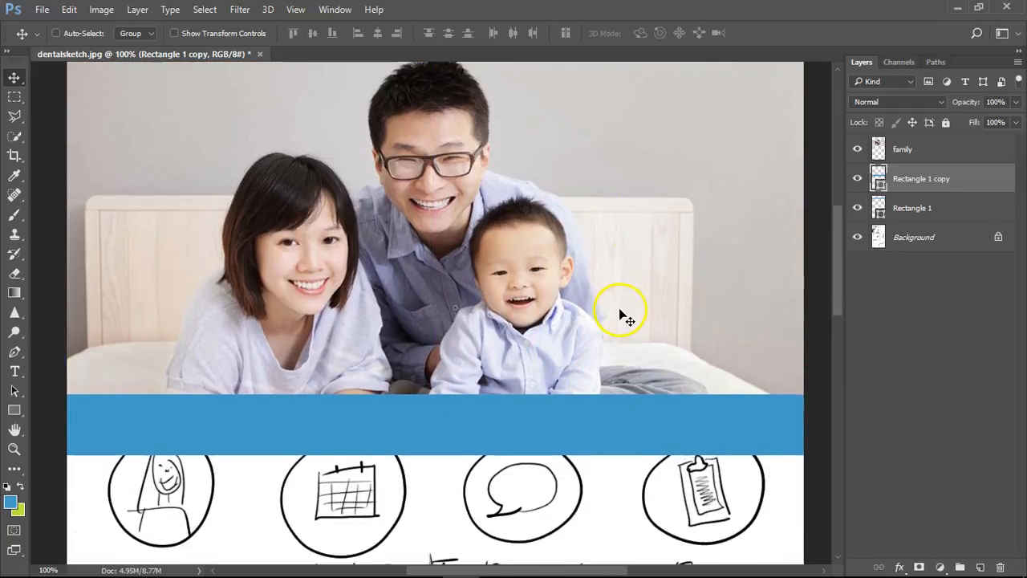
{"action": "left_click_drag", "start_coordinate": [556, 365], "coordinate": [559, 325]}
{"action": "left_click_drag", "start_coordinate": [559, 327], "coordinate": [561, 324]}
Hide the family layer and both blue rectangle layers to check the underlying sketch
{"action": "left_click_drag", "start_coordinate": [857, 178], "coordinate": [839, 217]}
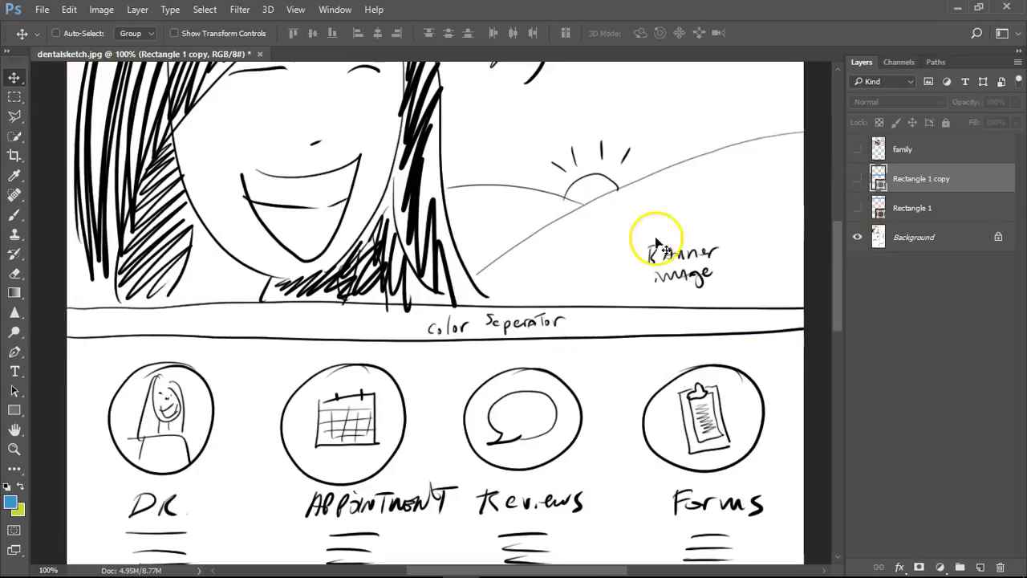
{"action": "scroll", "coordinate": [658, 247], "scroll_direction": "up", "scroll_amount": 5}
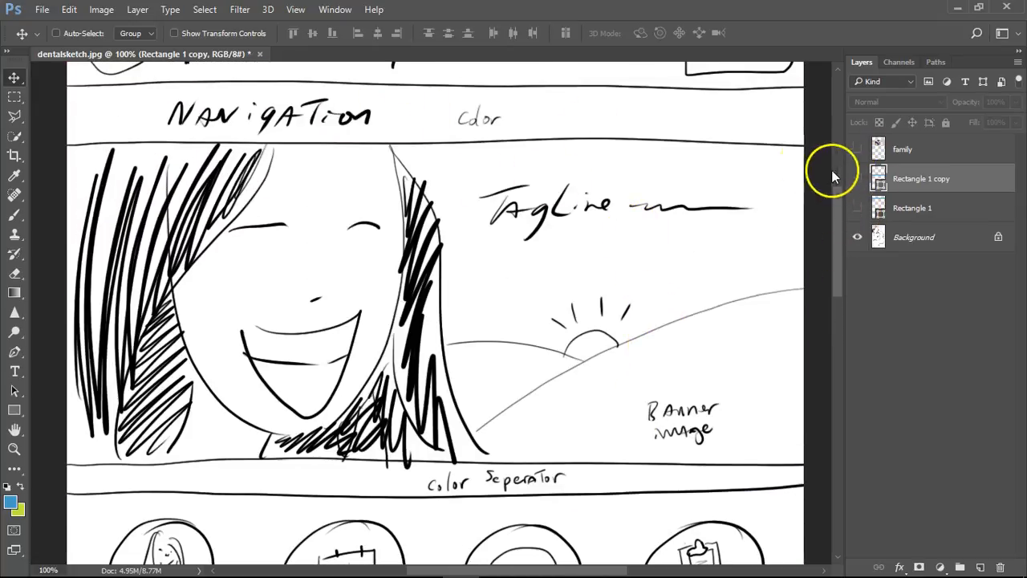
Turn the visibility of both blue rectangle layers and the family layer back on
{"action": "left_click", "coordinate": [857, 208]}
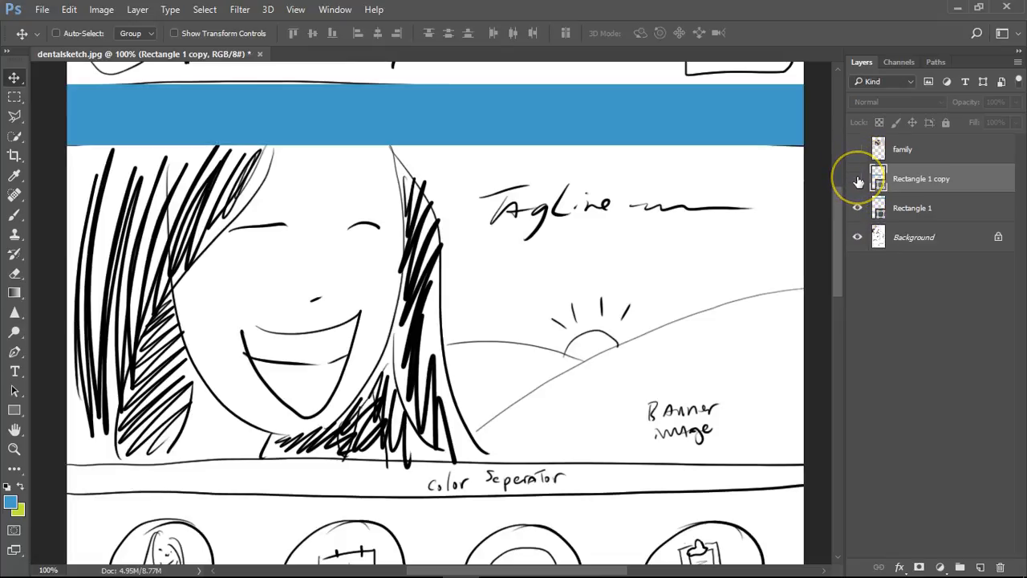
{"action": "left_click", "coordinate": [857, 179]}
{"action": "left_click", "coordinate": [857, 179]}
{"action": "left_click", "coordinate": [856, 179]}
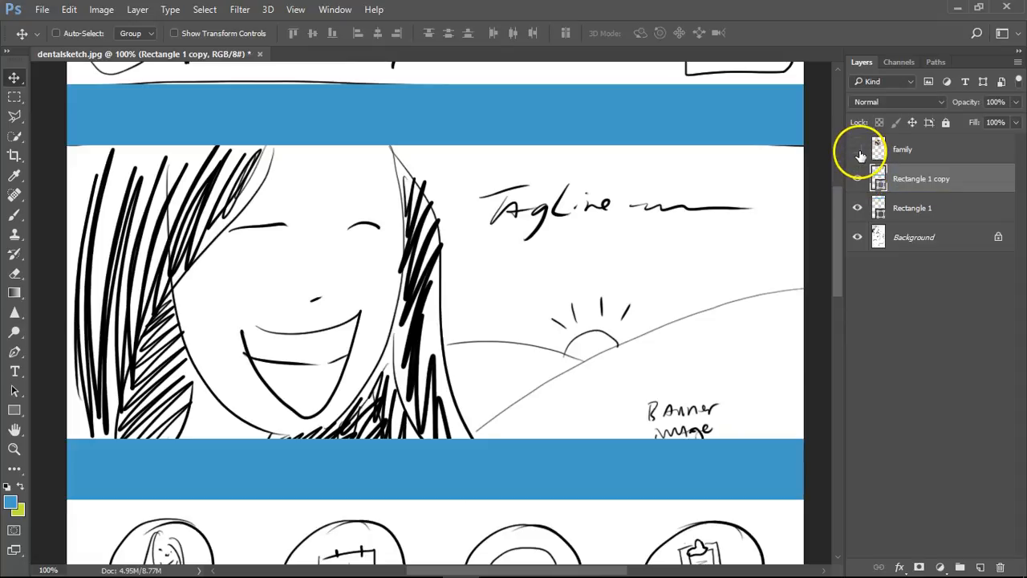
{"action": "left_click", "coordinate": [857, 149]}
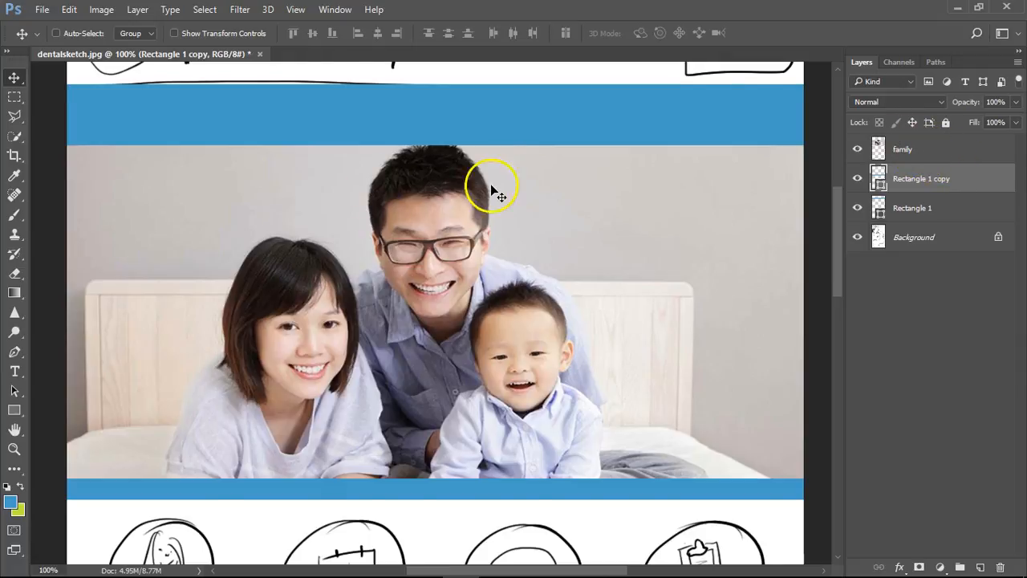
Place logo.png from the Desktop as an embedded image and position it over the sketched logo symbol circle in the header
{"action": "scroll", "coordinate": [493, 181], "scroll_direction": "up", "scroll_amount": 4}
{"action": "scroll", "coordinate": [495, 180], "scroll_direction": "down", "scroll_amount": 2}
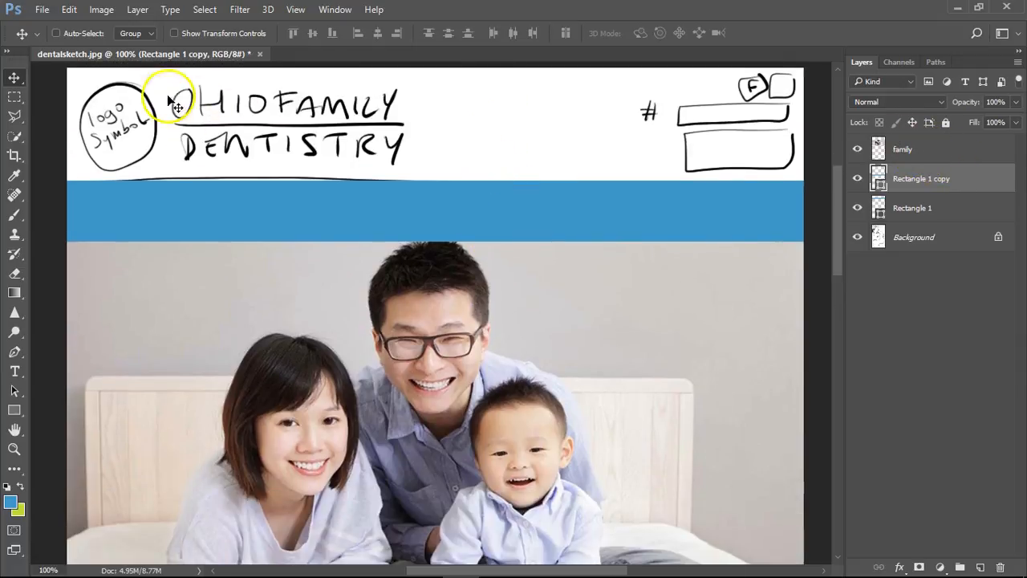
{"action": "left_click", "coordinate": [42, 11]}
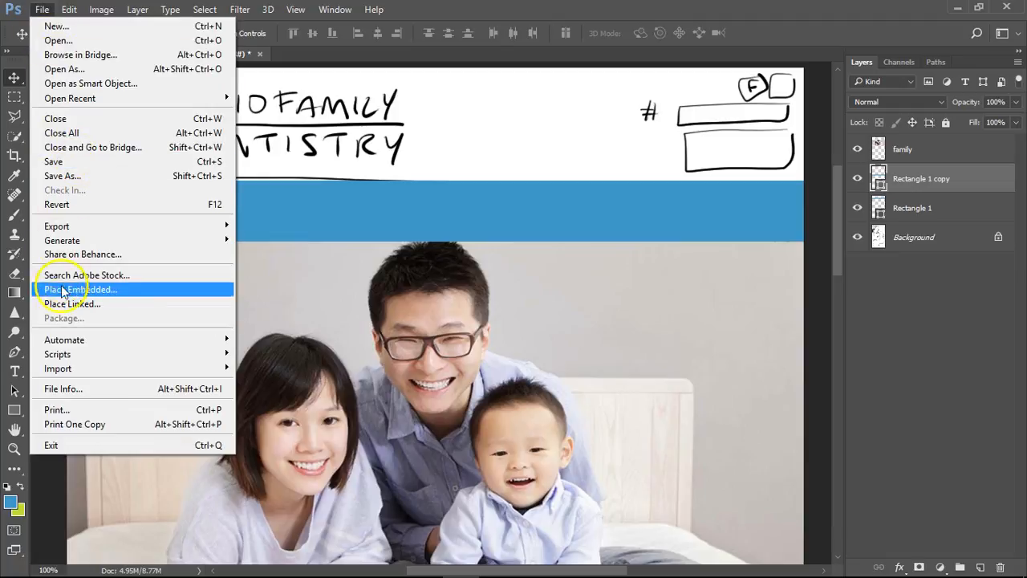
{"action": "left_click", "coordinate": [94, 290]}
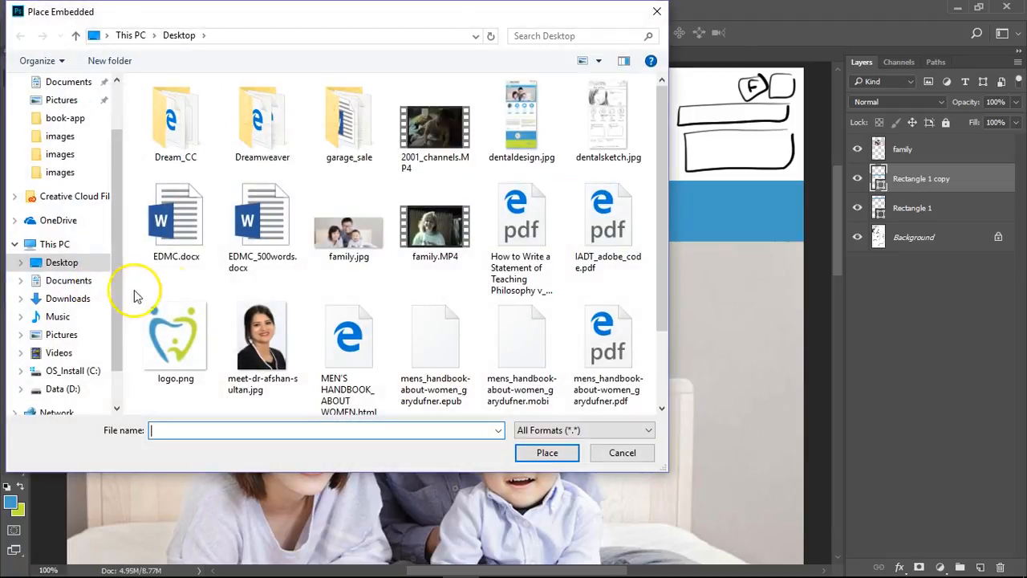
{"action": "double_click", "coordinate": [174, 339]}
{"action": "left_click_drag", "start_coordinate": [448, 302], "coordinate": [141, 120]}
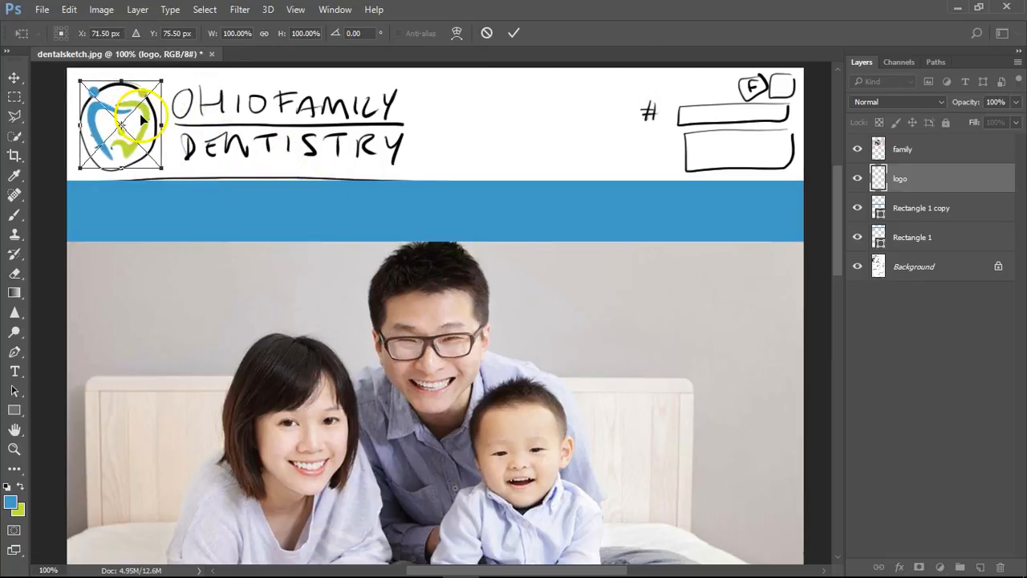
{"action": "key", "text": "Return"}
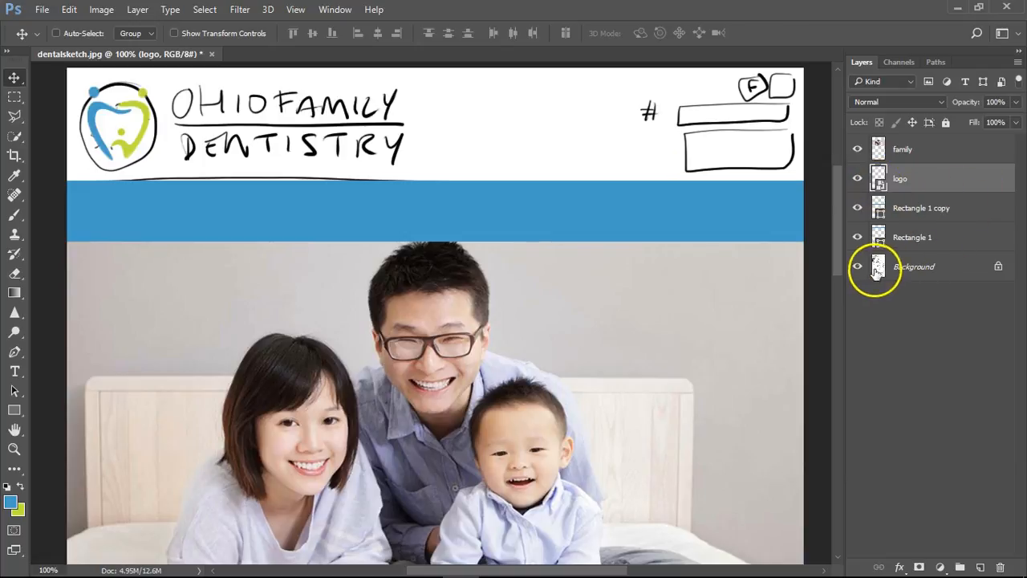
Add a new layer directly above the Background sketch and fill it with white at 100% opacity in Normal mode
{"action": "left_click", "coordinate": [882, 274]}
{"action": "left_click", "coordinate": [979, 567]}
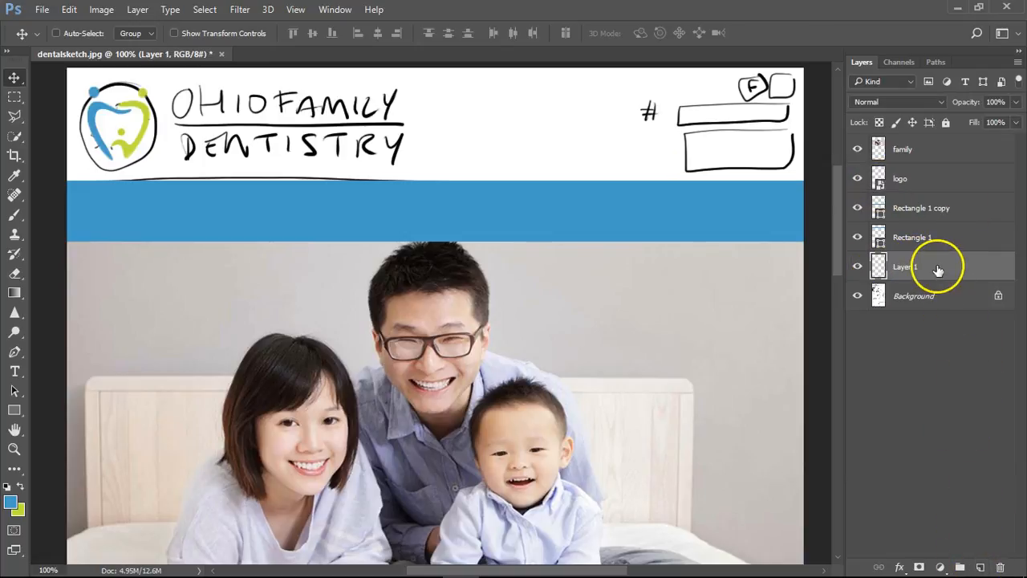
{"action": "left_click", "coordinate": [42, 9]}
{"action": "mouse_move", "coordinate": [69, 10]}
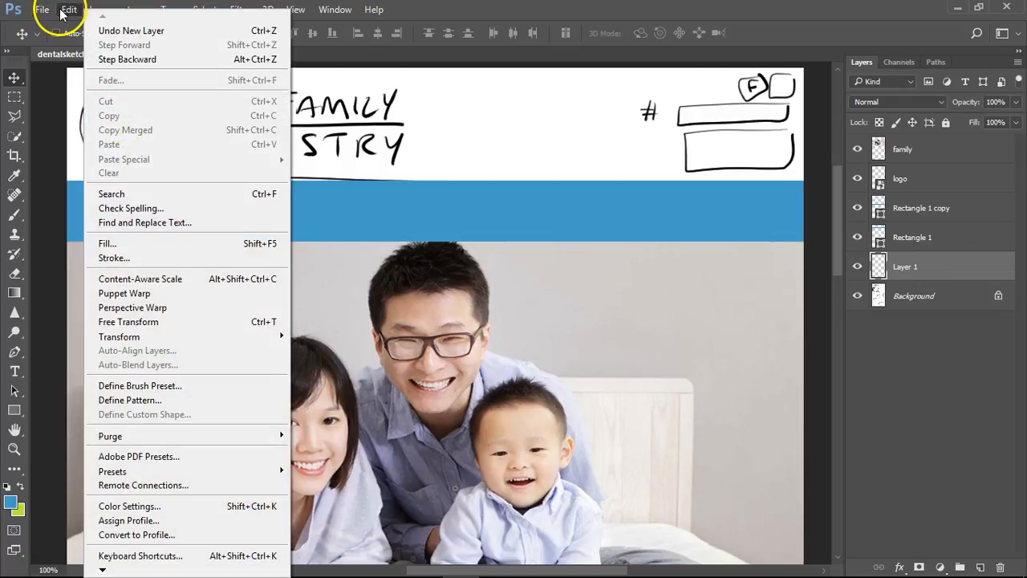
{"action": "left_click", "coordinate": [108, 243]}
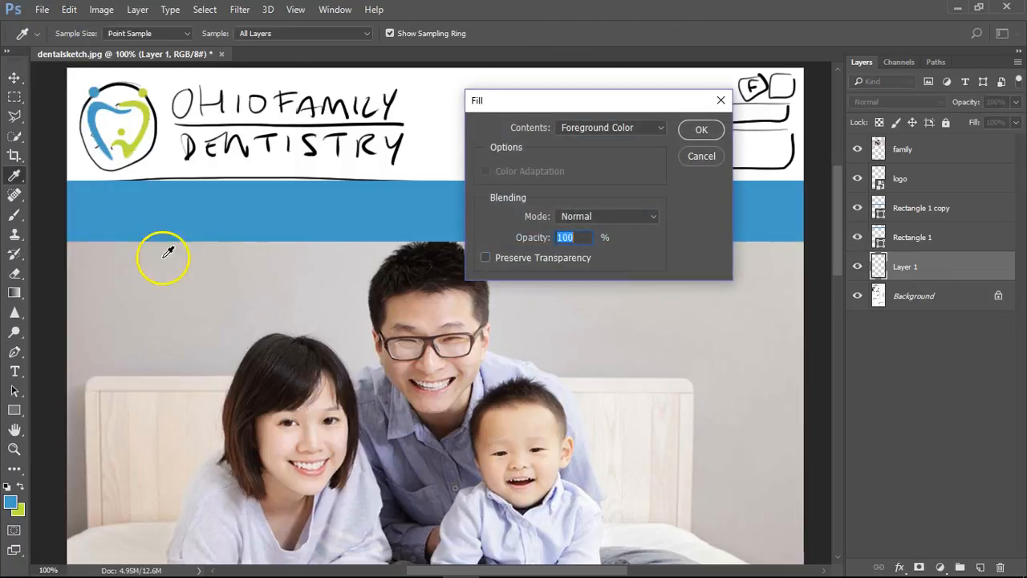
{"action": "left_click", "coordinate": [593, 128]}
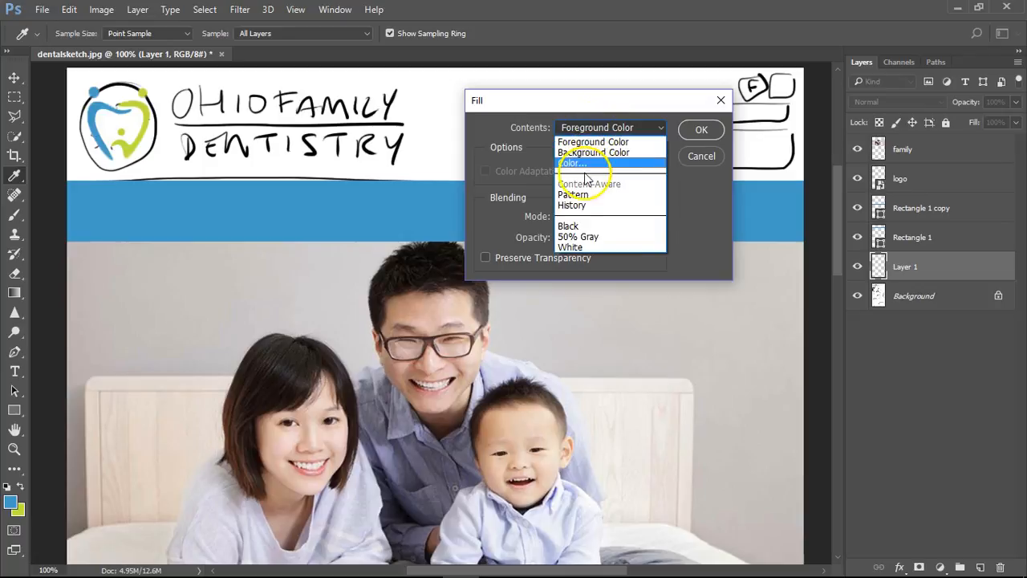
{"action": "left_click", "coordinate": [583, 247]}
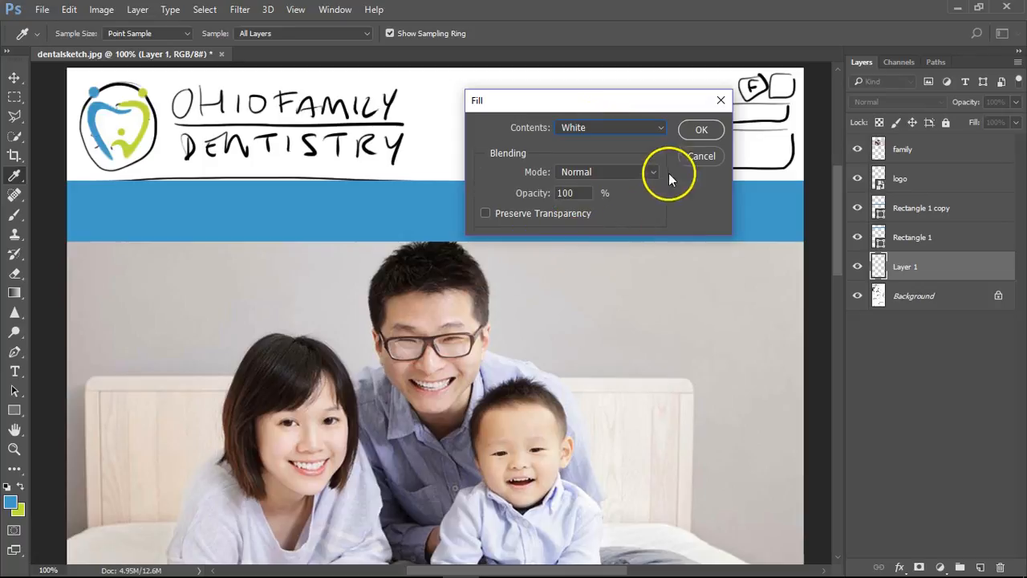
{"action": "left_click", "coordinate": [695, 131]}
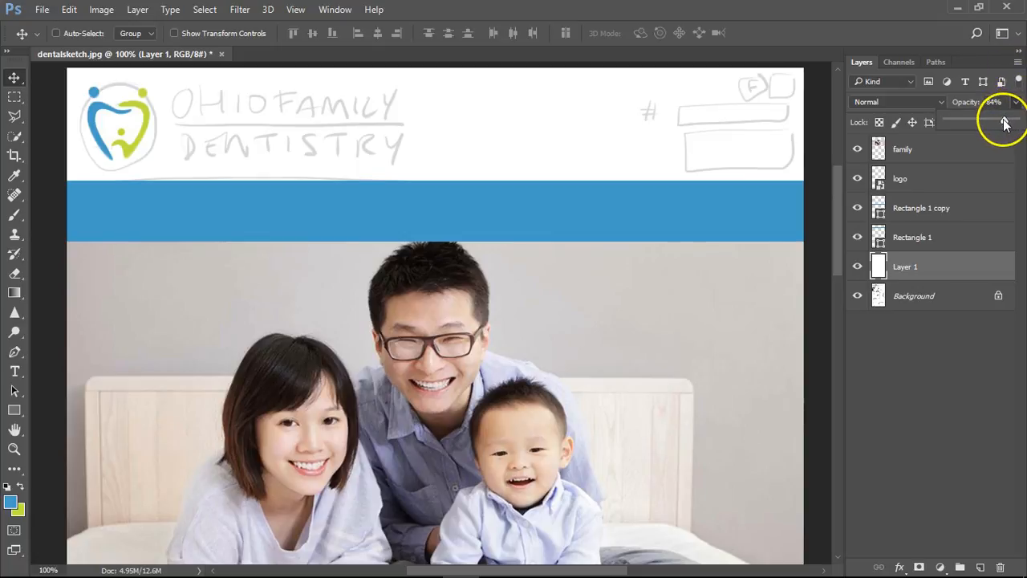
Lower the white layer's opacity to 89%, toggling its visibility to compare the faded sketch with the original
{"action": "left_click_drag", "start_coordinate": [1010, 121], "coordinate": [1011, 122]}
{"action": "left_click", "coordinate": [565, 201], "text": "ctrl+alt"}
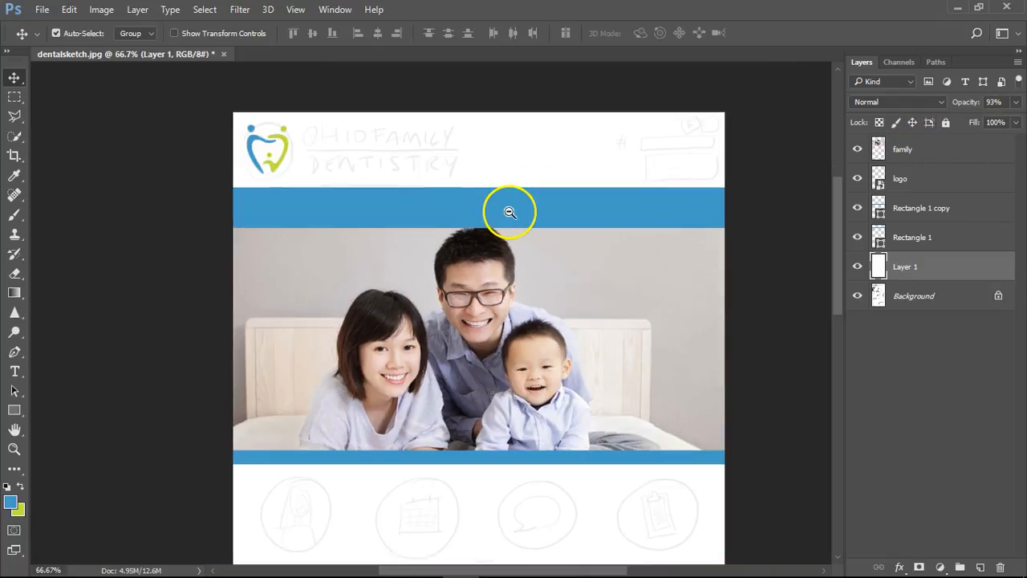
{"action": "left_click", "coordinate": [509, 211], "text": "ctrl+alt"}
{"action": "left_click", "coordinate": [531, 235], "text": "ctrl+alt"}
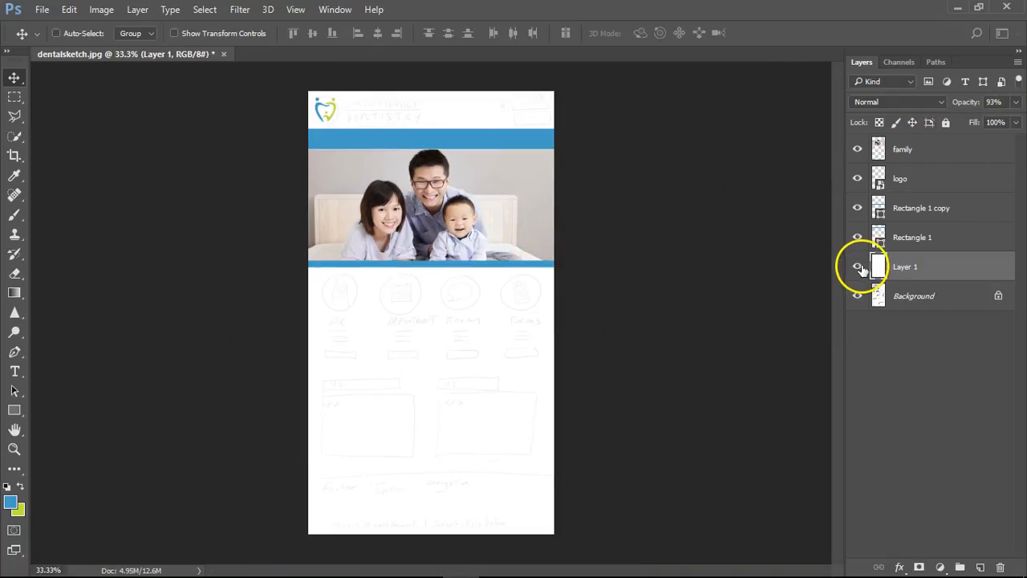
{"action": "left_click", "coordinate": [858, 267]}
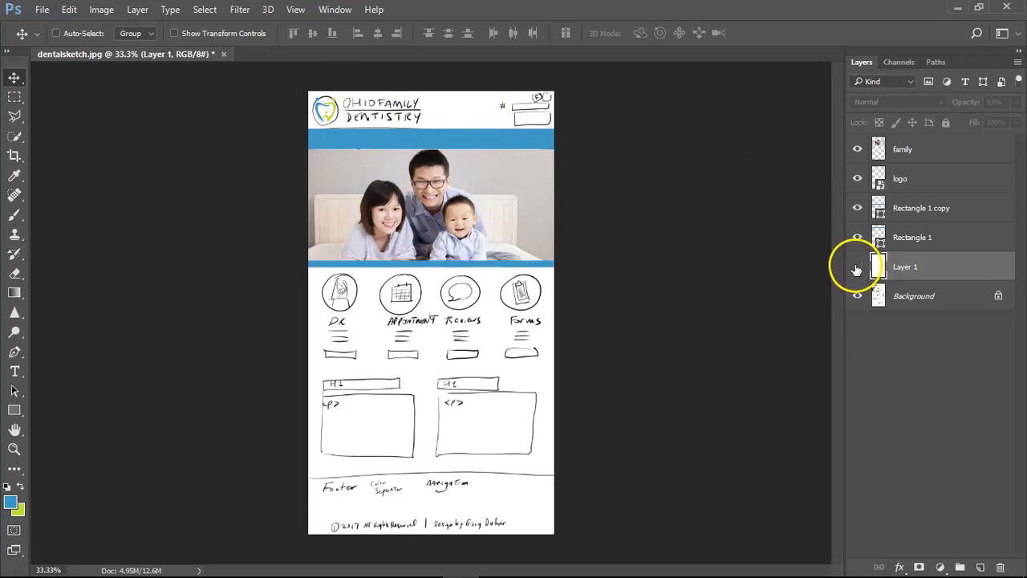
{"action": "left_click", "coordinate": [857, 267]}
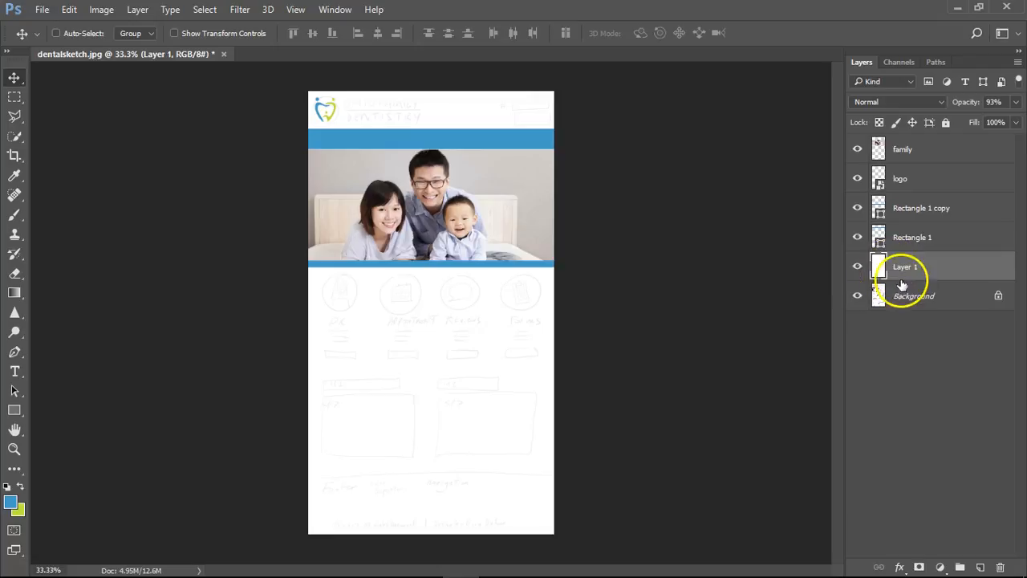
{"action": "left_click", "coordinate": [1015, 102]}
{"action": "mouse_move", "coordinate": [993, 119]}
{"action": "left_mouse_down"}
{"action": "mouse_move", "coordinate": [957, 122]}
{"action": "mouse_move", "coordinate": [1009, 122]}
{"action": "left_mouse_up"}
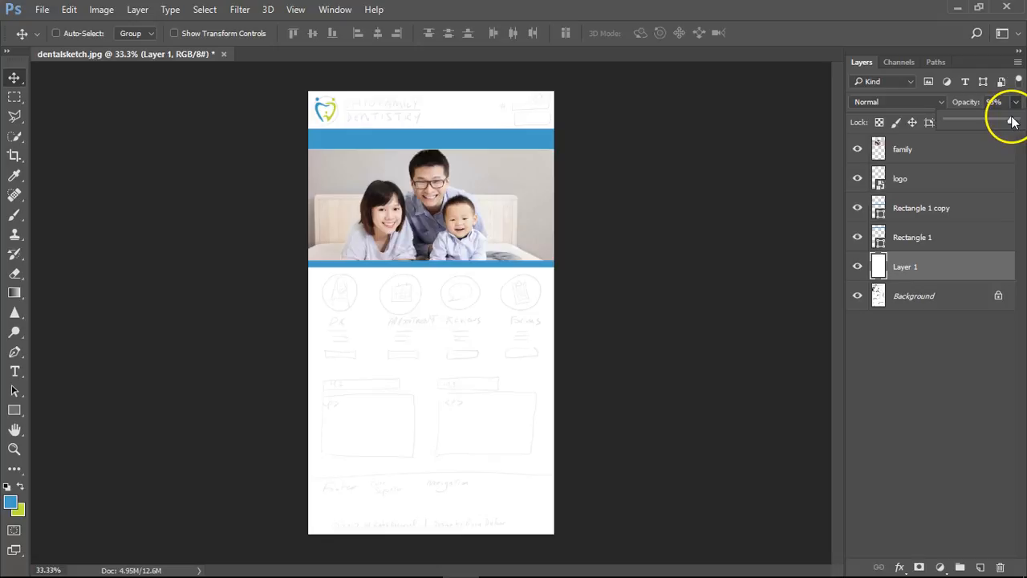
{"action": "left_click_drag", "start_coordinate": [500, 211], "coordinate": [442, 248]}
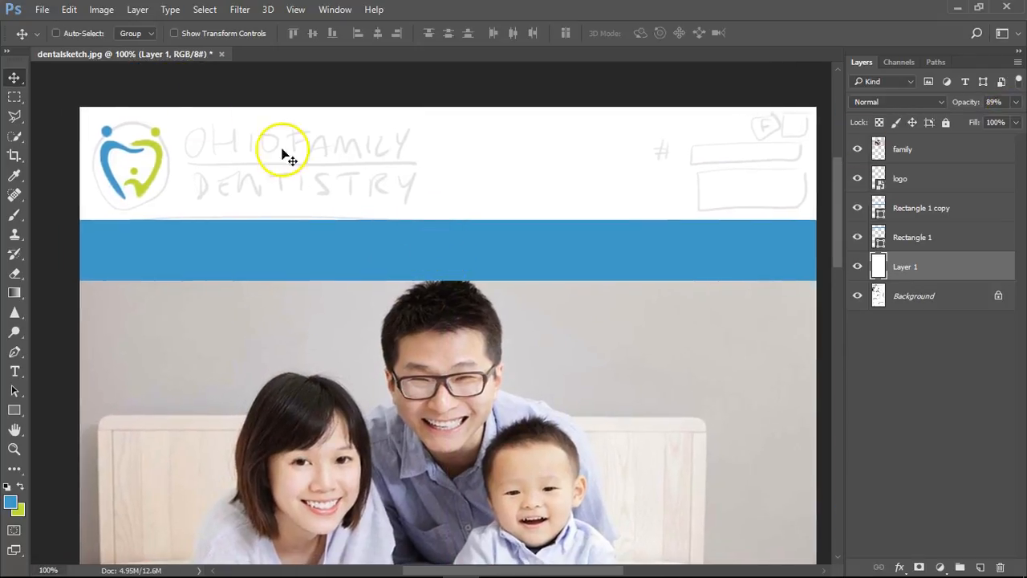
Start saving the document as a Photoshop file with layers, naming it index.psd
{"action": "left_click", "coordinate": [41, 11]}
{"action": "left_click", "coordinate": [73, 170]}
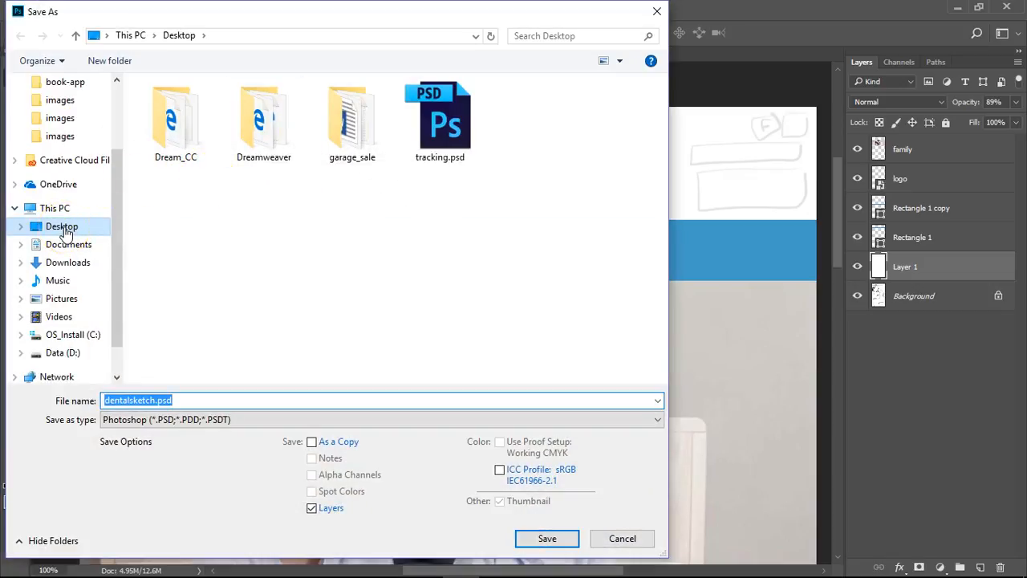
{"action": "left_click_drag", "start_coordinate": [152, 399], "coordinate": [86, 399]}
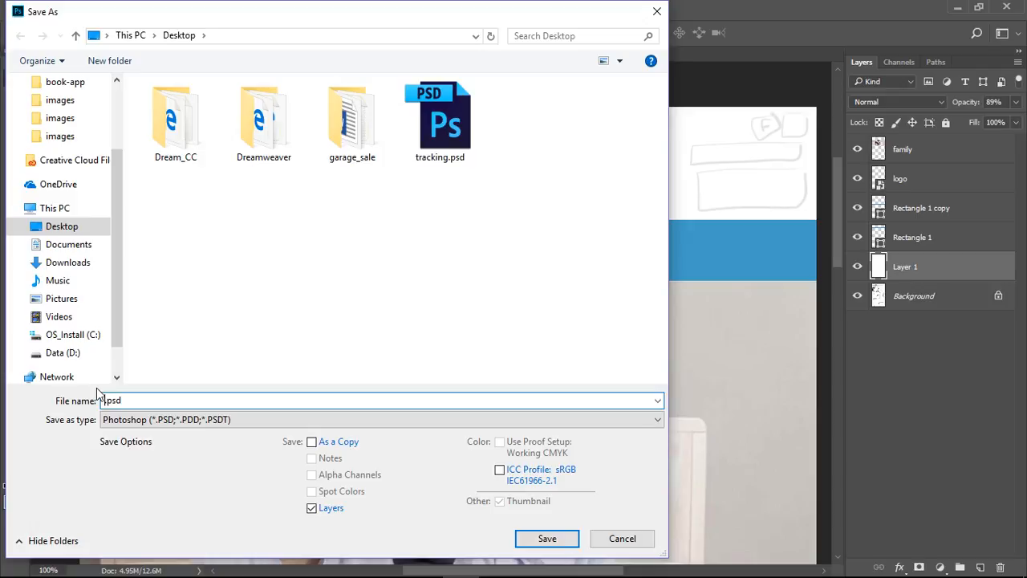
{"action": "type", "text": "index"}
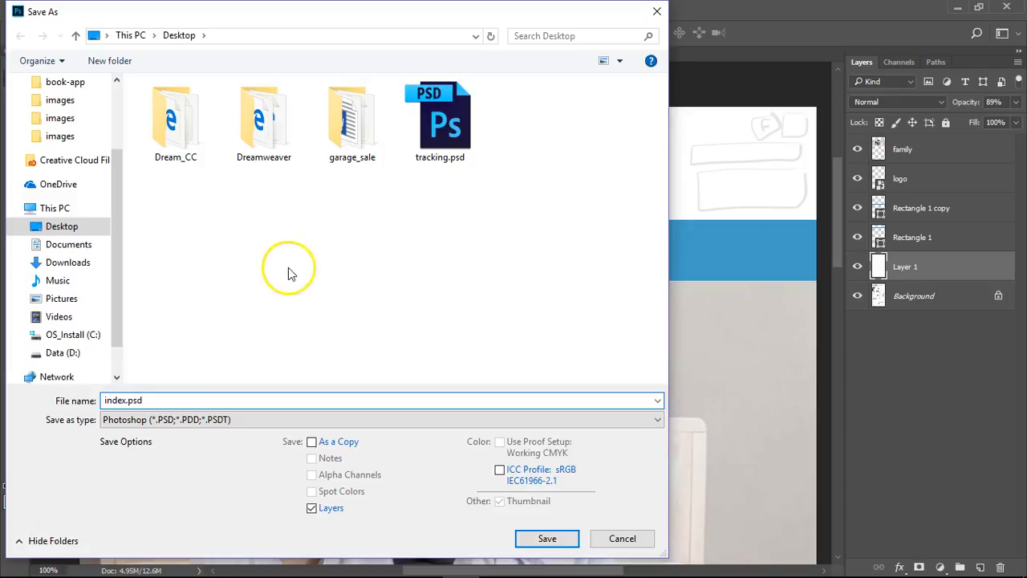
Create a folder named ohiodental on the Desktop and save index.psd inside it
{"action": "left_click", "coordinate": [84, 227]}
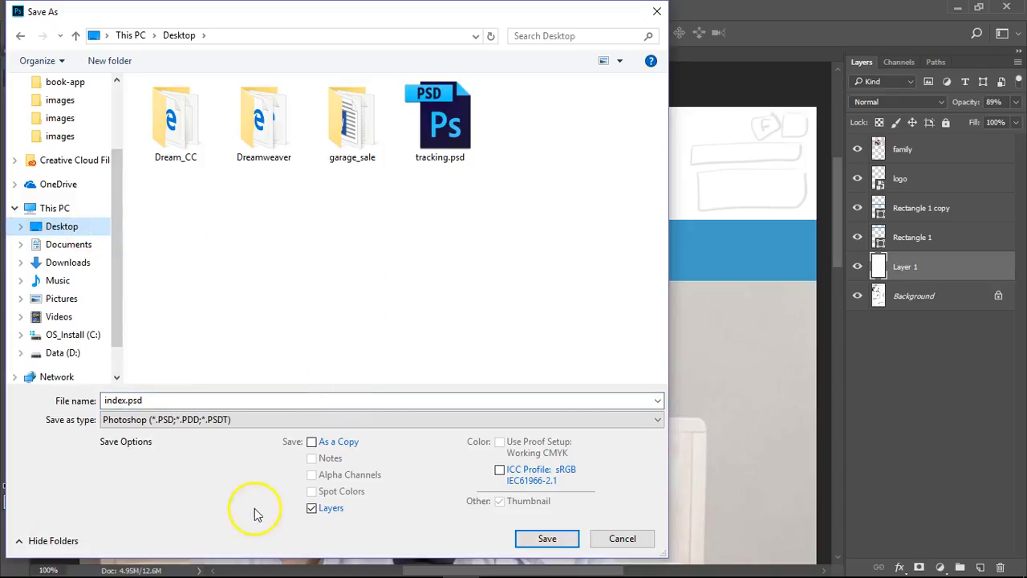
{"action": "right_click", "coordinate": [477, 240]}
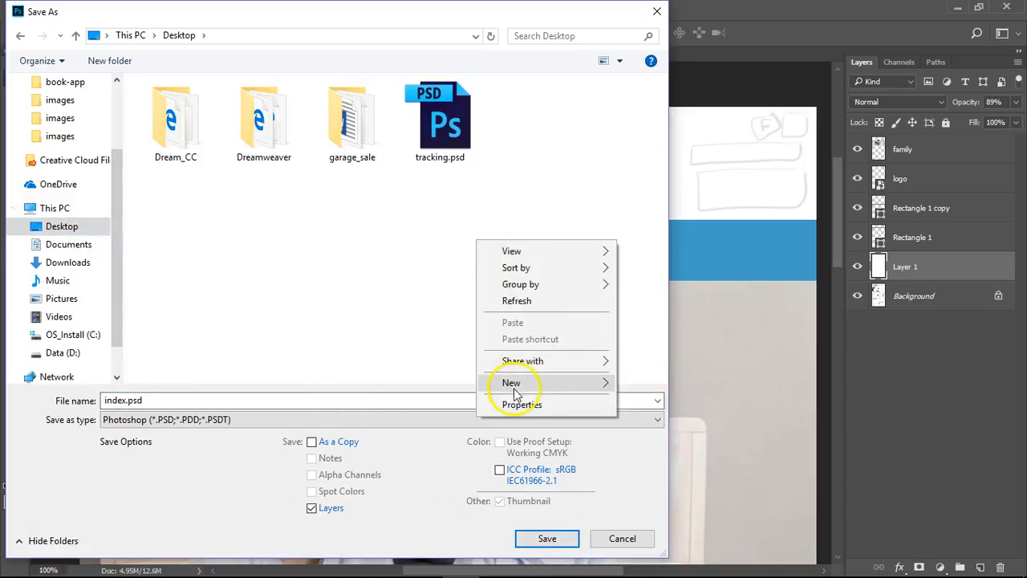
{"action": "mouse_move", "coordinate": [513, 383]}
{"action": "left_click", "coordinate": [628, 384]}
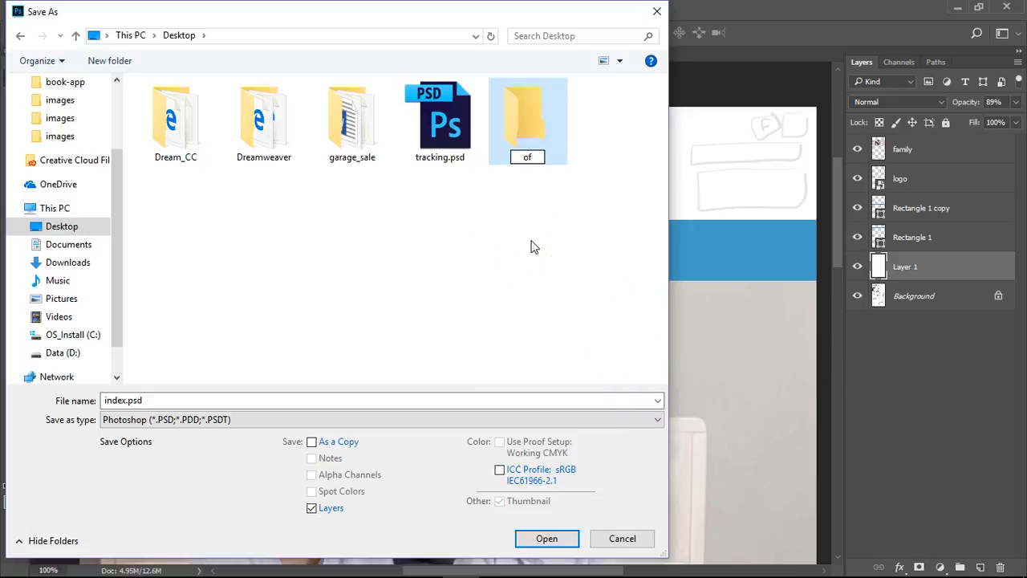
{"action": "type", "text": "ohiodental"}
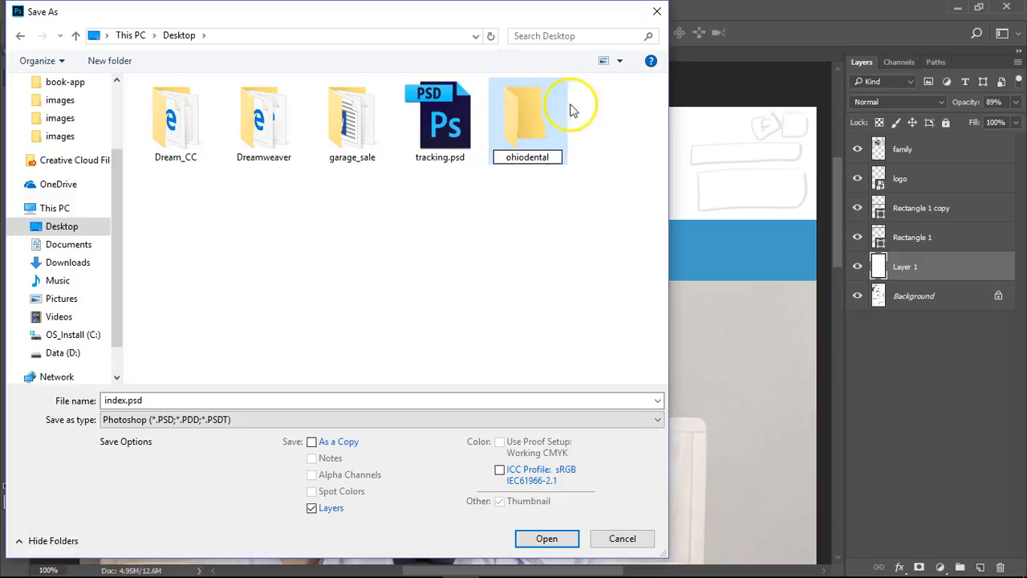
{"action": "double_click", "coordinate": [546, 125]}
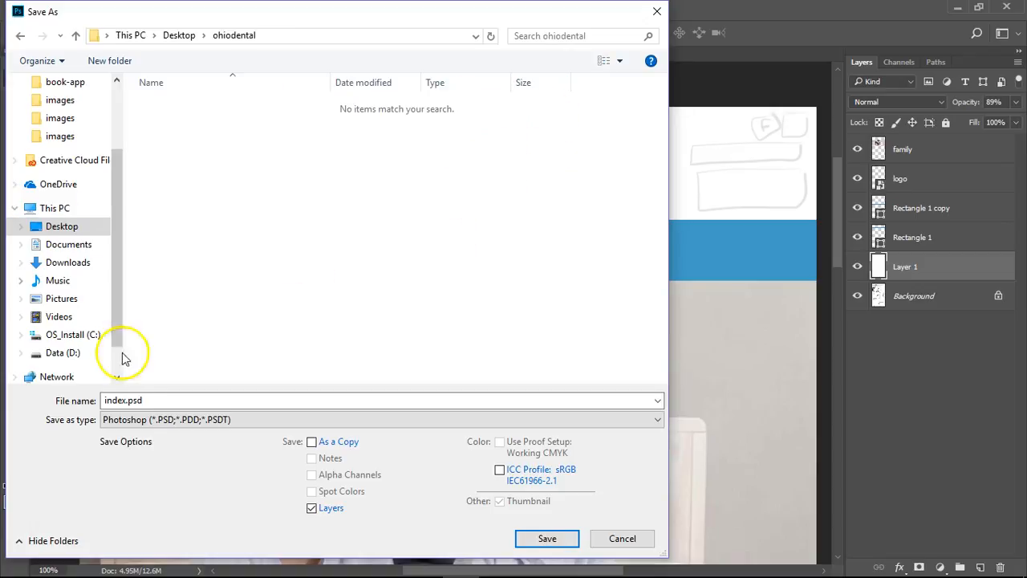
{"action": "left_click", "coordinate": [550, 542]}
{"action": "left_click", "coordinate": [686, 170]}
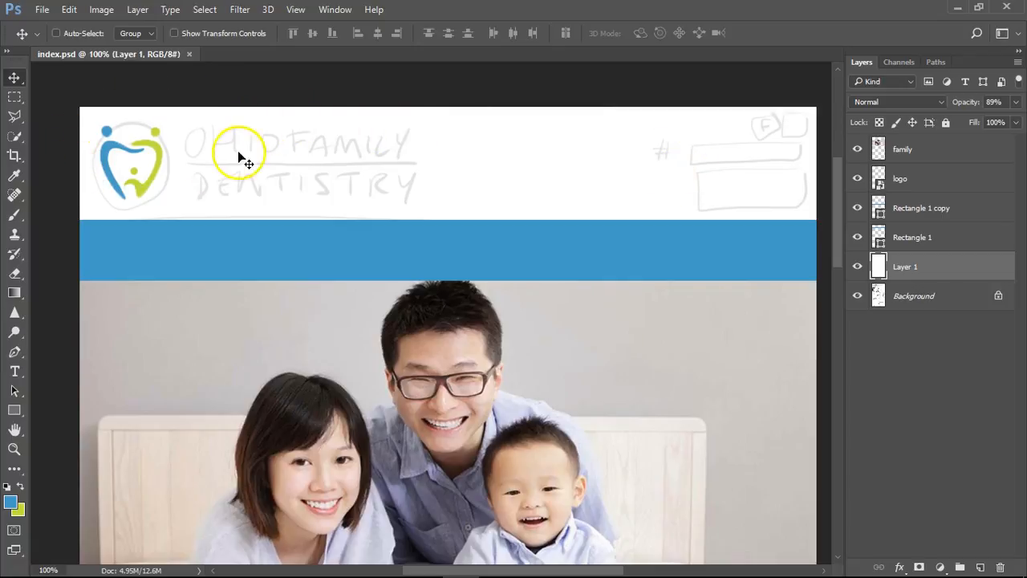
Add the text "OHIO FAMILY" in blue Myriad Pro over the sketched practice name beside the logo
{"action": "left_click", "coordinate": [14, 374]}
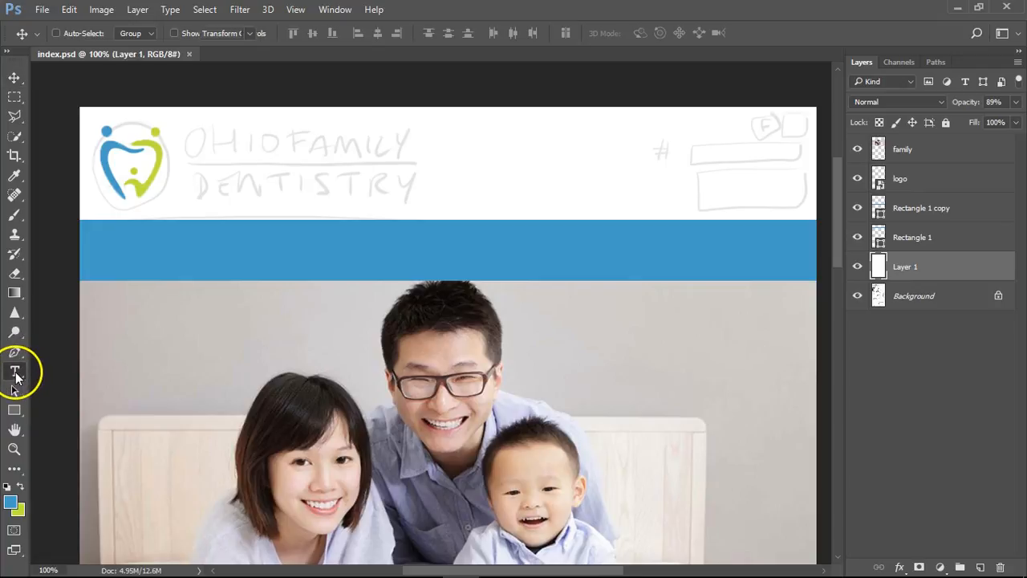
{"action": "left_click", "coordinate": [195, 152]}
{"action": "type", "text": "OHIO FAMILY"}
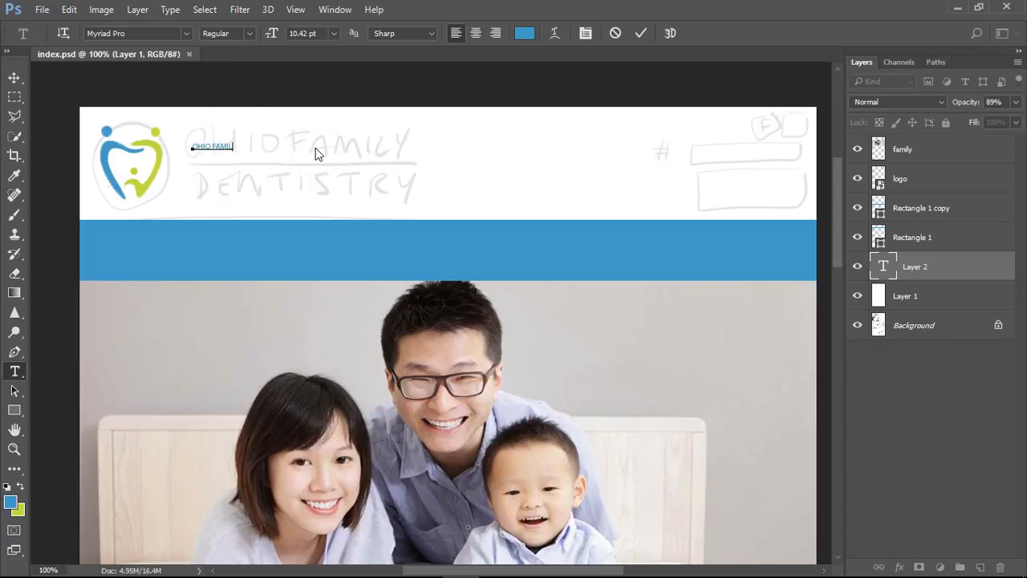
{"action": "left_click", "coordinate": [13, 78]}
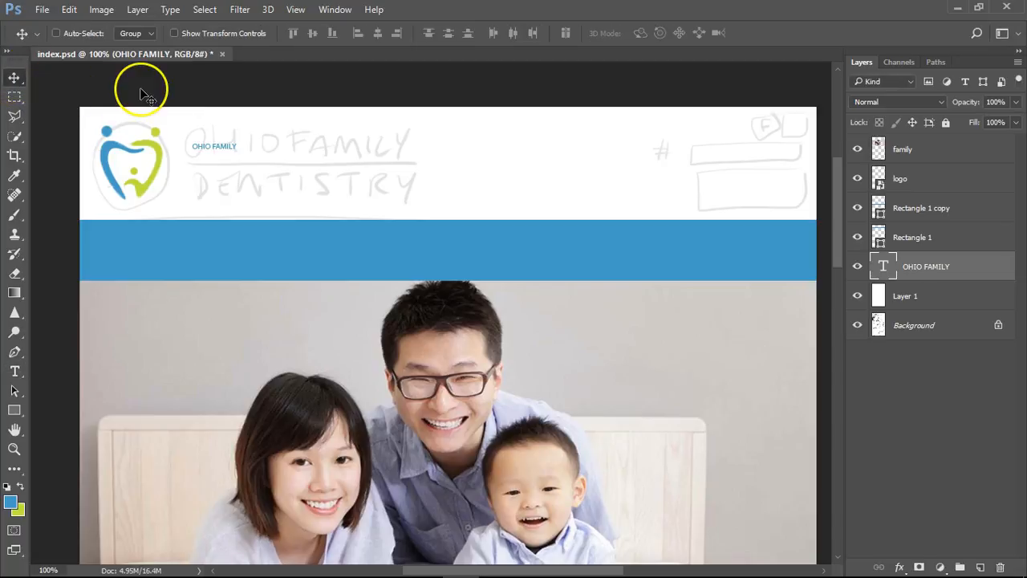
Scale the OHIO FAMILY text up proportionally to about 529% so it covers the sketched name beside the logo
{"action": "key", "text": "ctrl"}
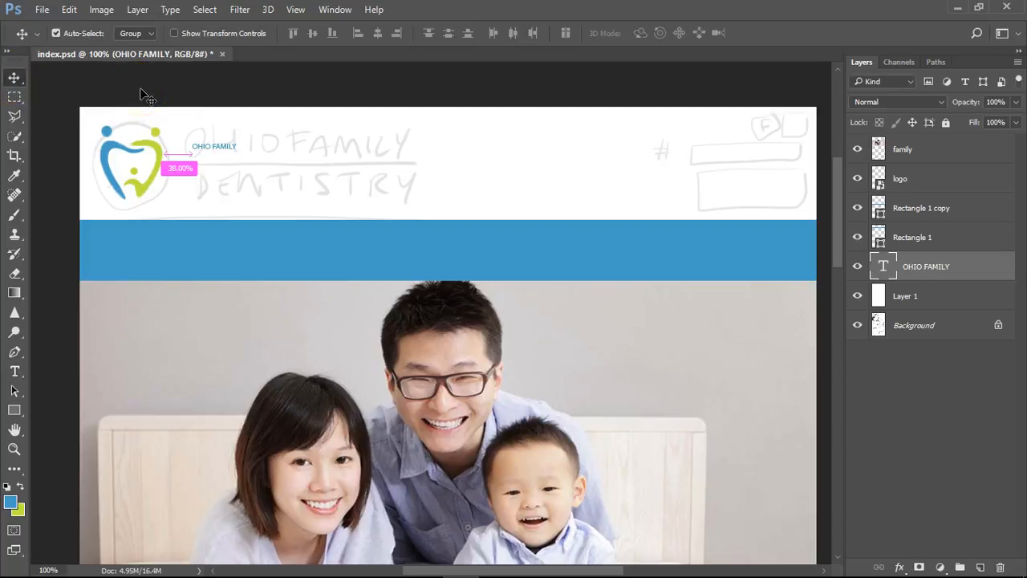
{"action": "key", "text": "ctrl+t"}
{"action": "left_click_drag", "start_coordinate": [237, 142], "coordinate": [418, 106]}
{"action": "left_click_drag", "start_coordinate": [357, 130], "coordinate": [337, 150]}
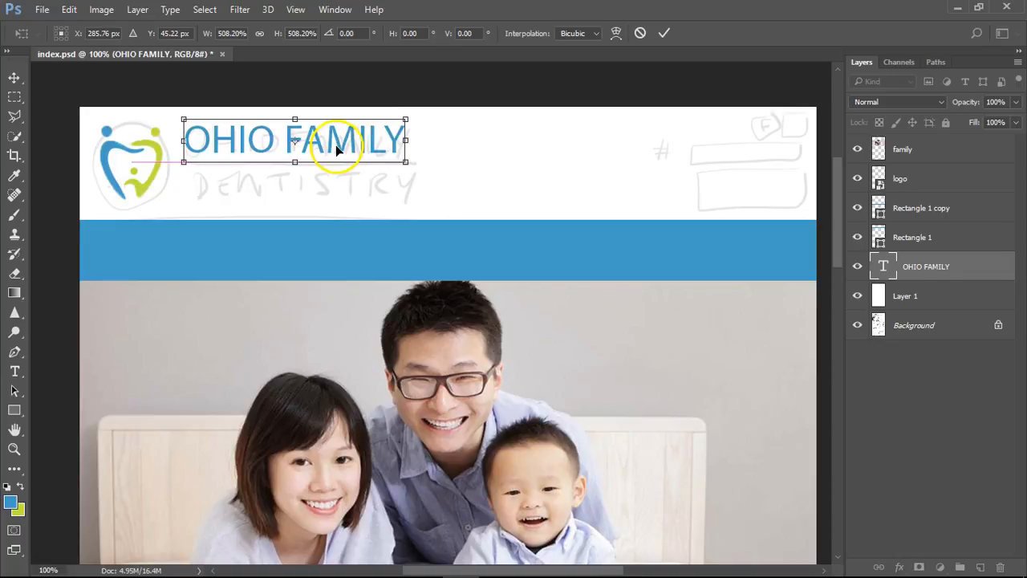
{"action": "left_click_drag", "start_coordinate": [406, 163], "coordinate": [414, 164]}
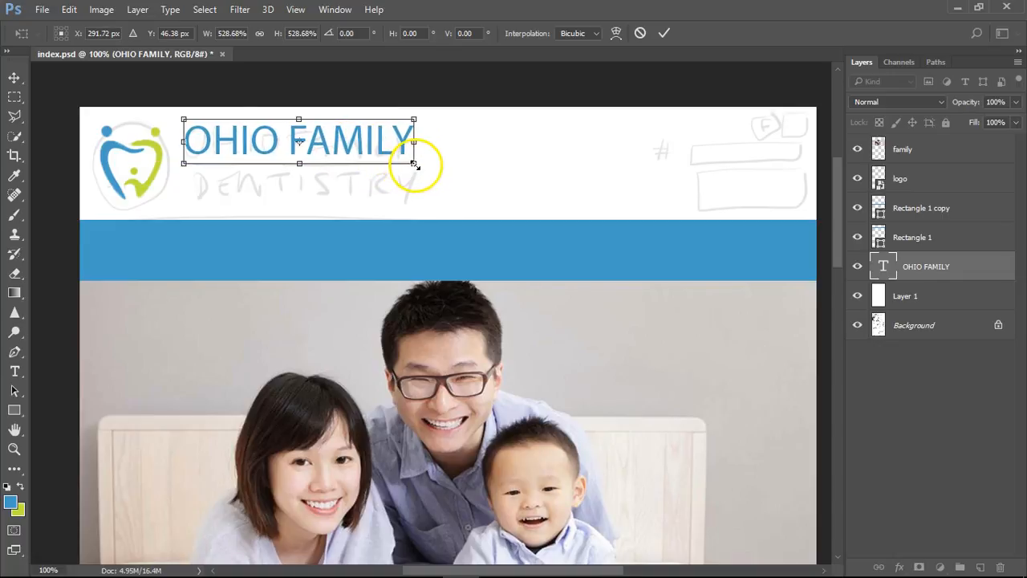
{"action": "key", "text": "Return"}
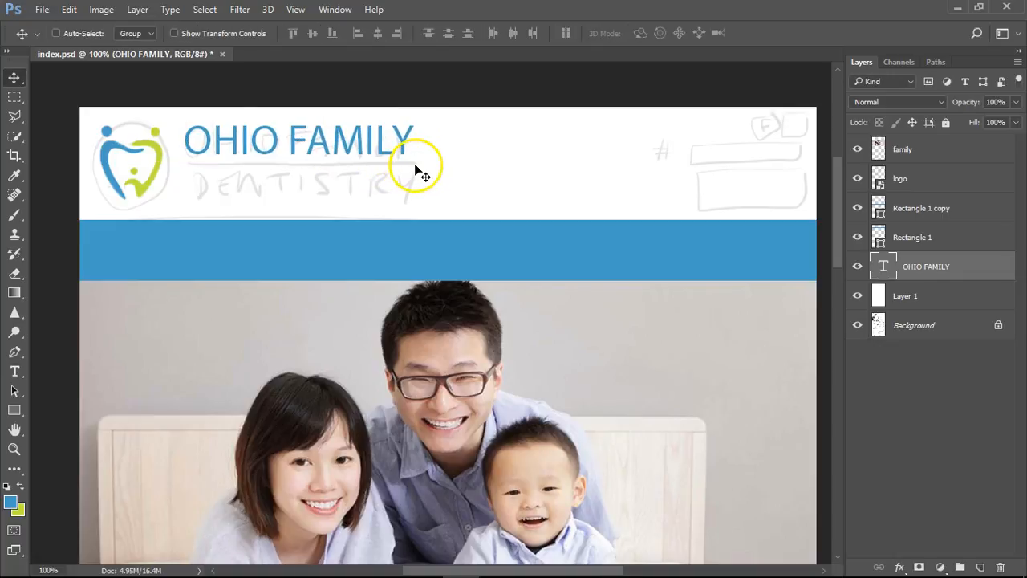
Set the OHIO FAMILY text color to black (000000) and its font style to Bold
{"action": "left_click", "coordinate": [13, 373]}
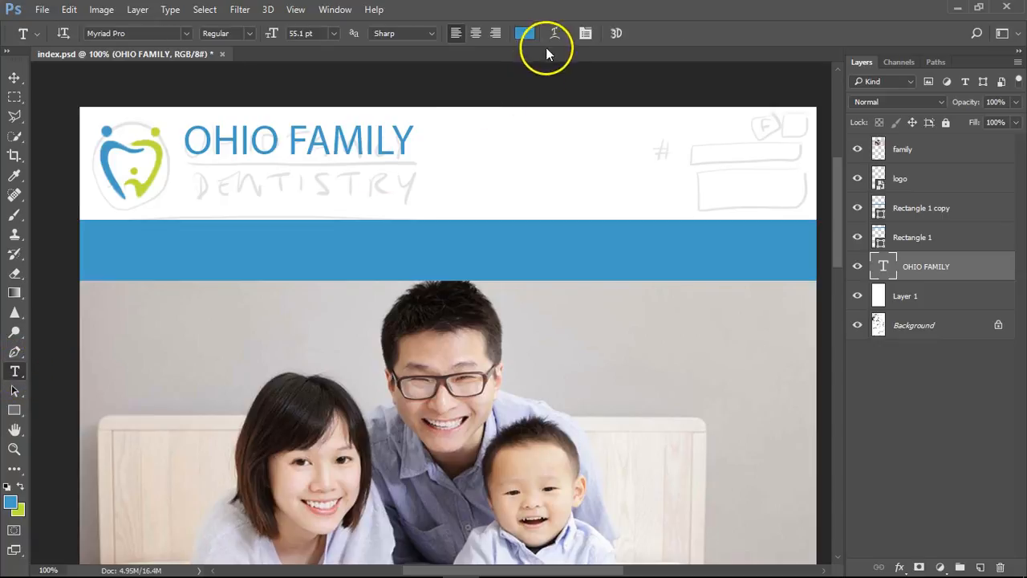
{"action": "left_click", "coordinate": [524, 36]}
{"action": "left_click_drag", "start_coordinate": [454, 240], "coordinate": [284, 356]}
{"action": "left_click_drag", "start_coordinate": [431, 94], "coordinate": [415, 223]}
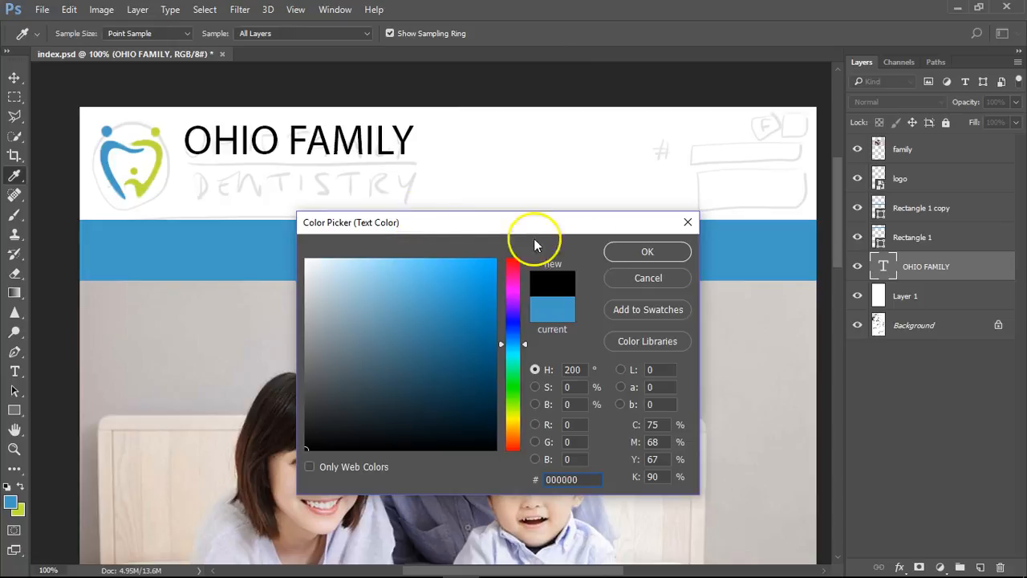
{"action": "left_click", "coordinate": [628, 255]}
{"action": "left_click", "coordinate": [251, 34]}
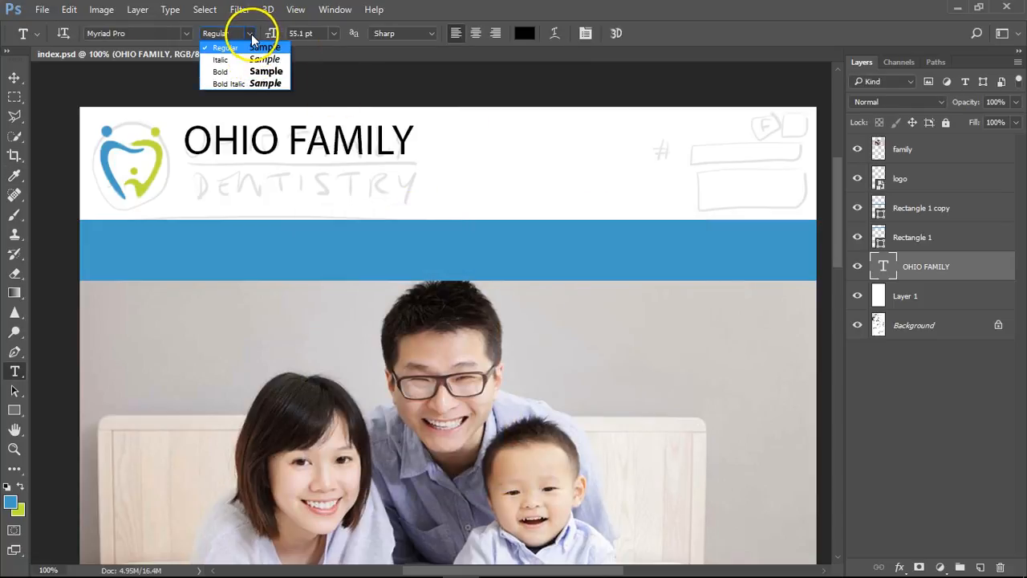
{"action": "left_click", "coordinate": [234, 72]}
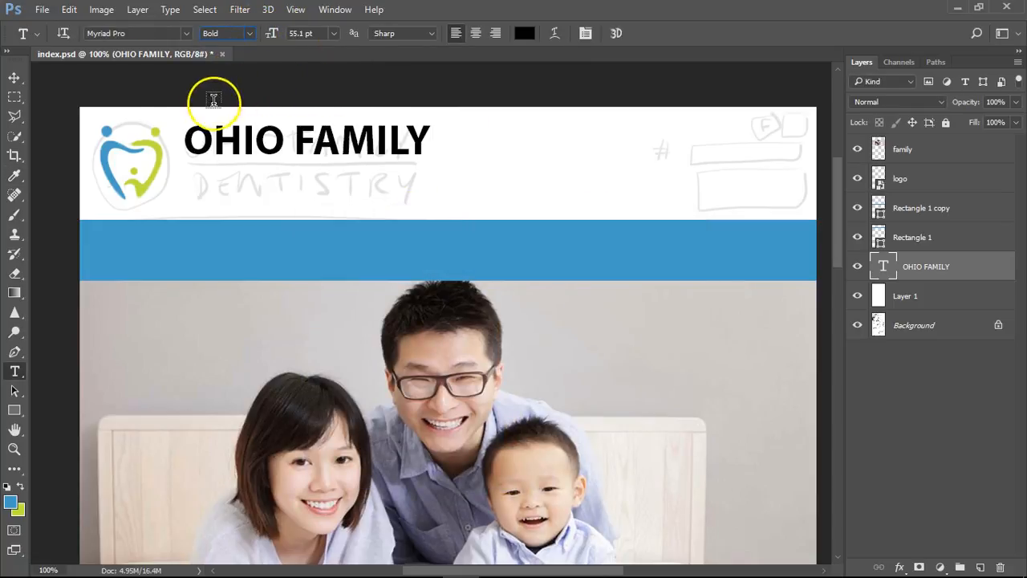
{"action": "left_click", "coordinate": [14, 76]}
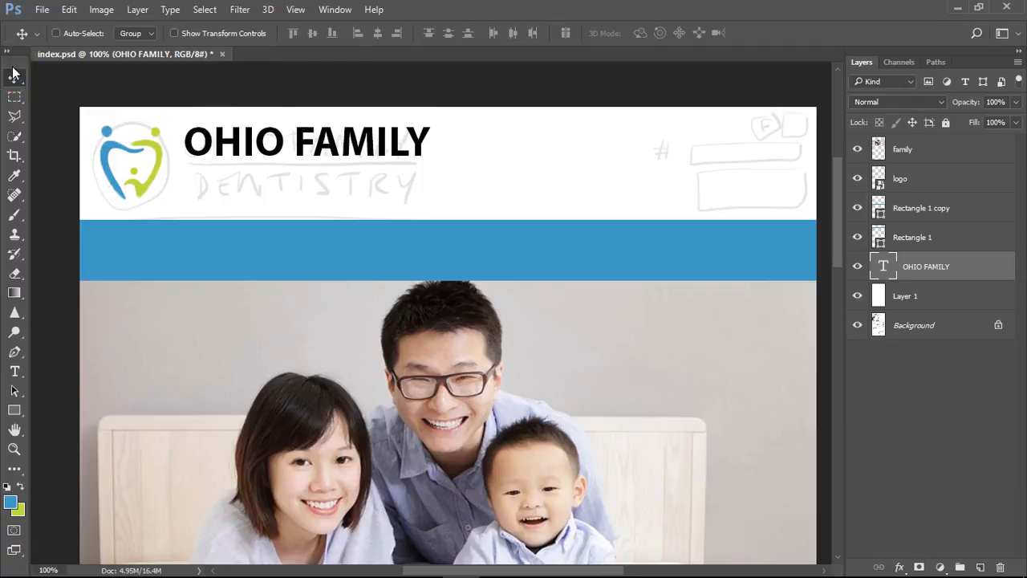
Raise the white Layer 1's opacity to 100% to hide the sketch completely
{"action": "left_click", "coordinate": [898, 296]}
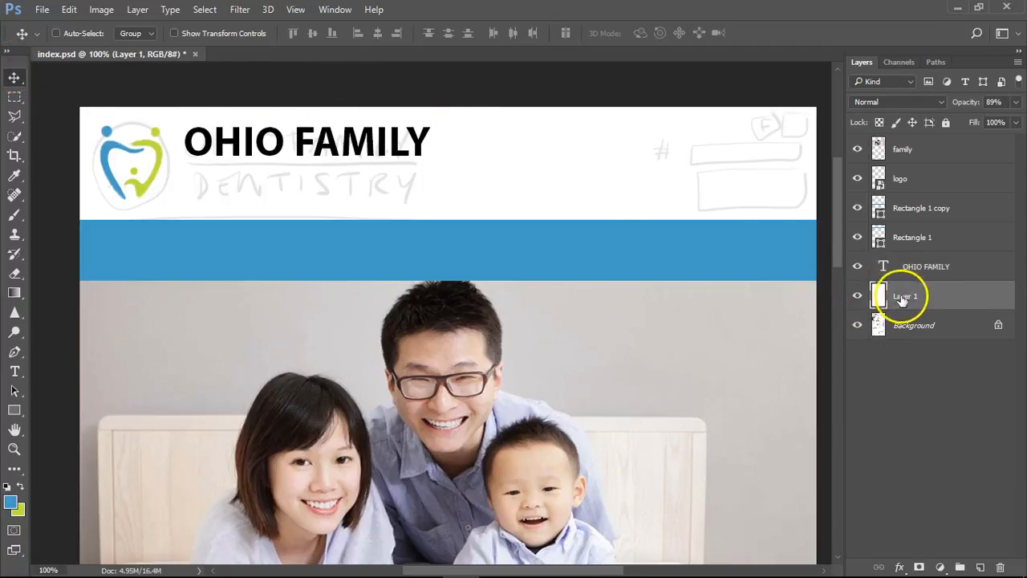
{"action": "left_click_drag", "start_coordinate": [1015, 102], "coordinate": [1015, 117]}
{"action": "key", "text": "Escape"}
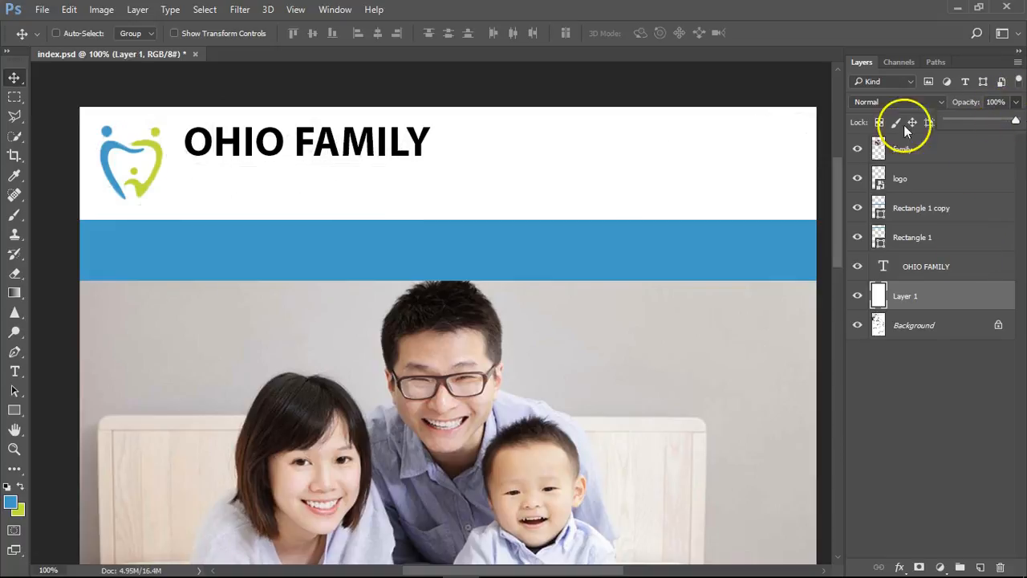
{"action": "mouse_move", "coordinate": [562, 211]}
{"action": "left_mouse_down"}
{"action": "mouse_move", "coordinate": [539, 134]}
{"action": "mouse_move", "coordinate": [537, 188]}
{"action": "mouse_move", "coordinate": [539, 169]}
{"action": "mouse_move", "coordinate": [550, 176]}
{"action": "left_mouse_up"}
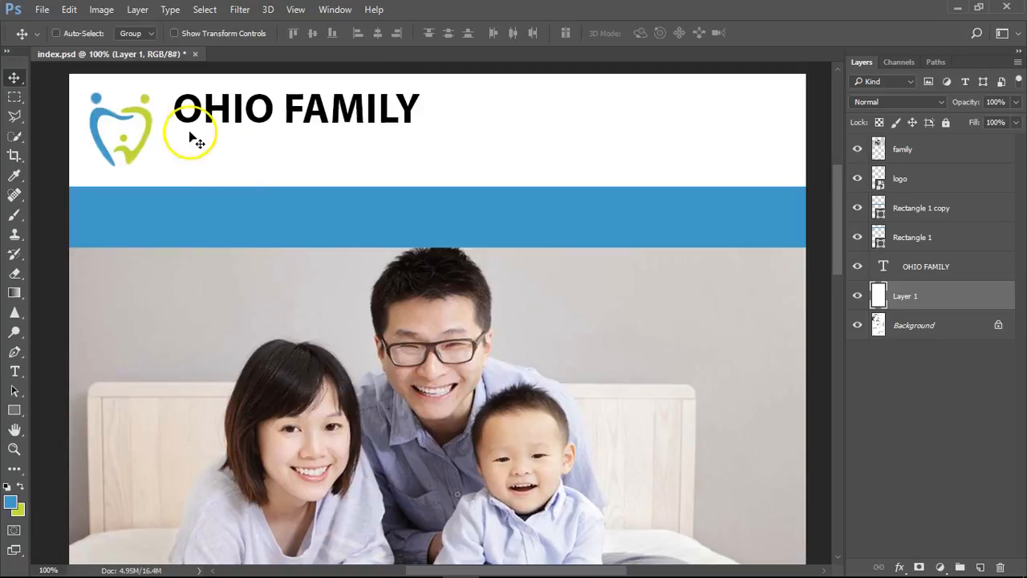
Select the OHIO FAMILY text layer and move the text slightly closer to the logo
{"action": "right_click", "coordinate": [250, 113]}
{"action": "left_click", "coordinate": [313, 124]}
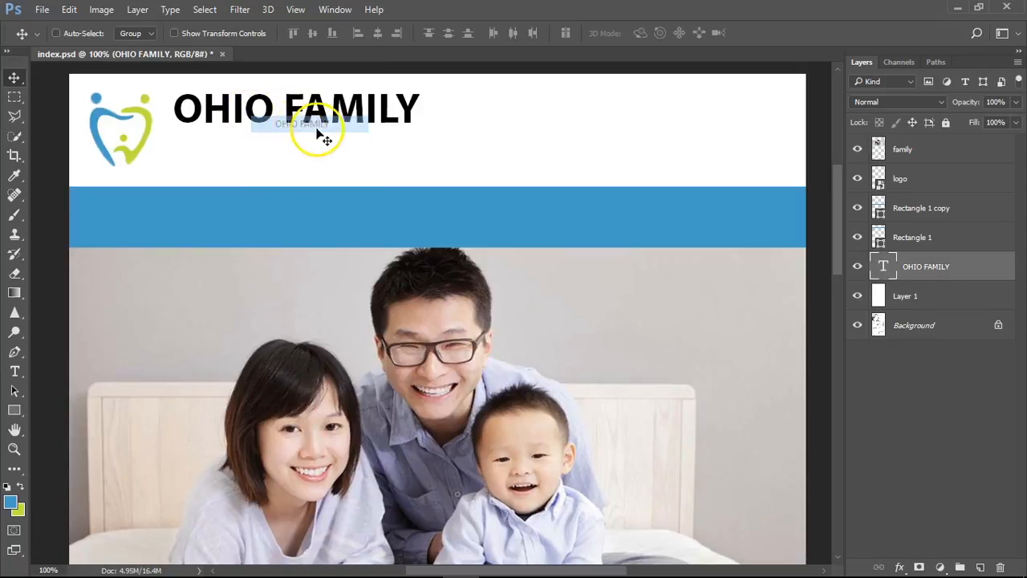
{"action": "mouse_move", "coordinate": [259, 112]}
{"action": "left_mouse_down"}
{"action": "mouse_move", "coordinate": [245, 113]}
{"action": "mouse_move", "coordinate": [268, 102]}
{"action": "mouse_move", "coordinate": [272, 111]}
{"action": "left_mouse_up"}
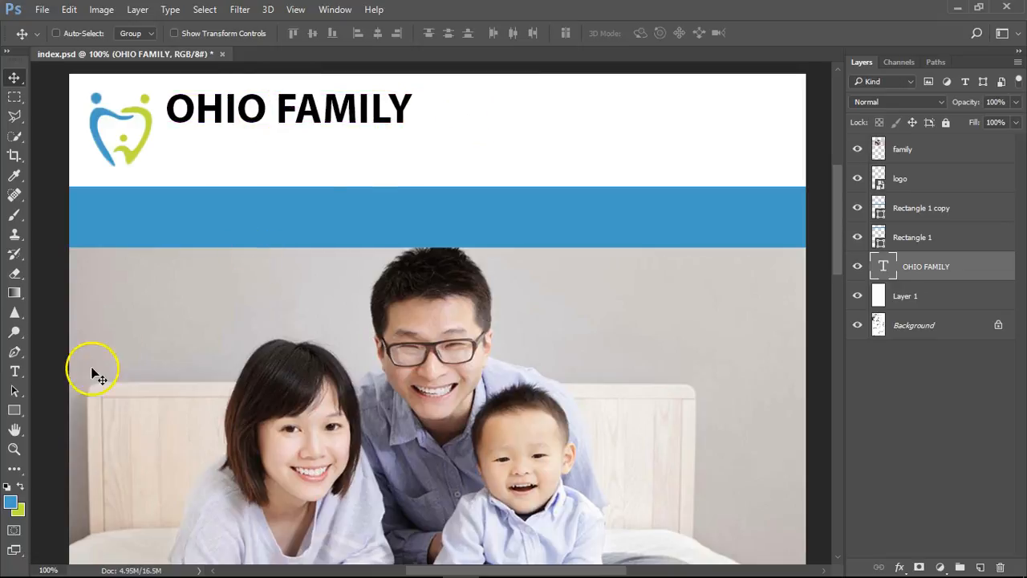
Recolor the OHIO FAMILY text with the blue sampled from the logo
{"action": "left_click", "coordinate": [15, 371]}
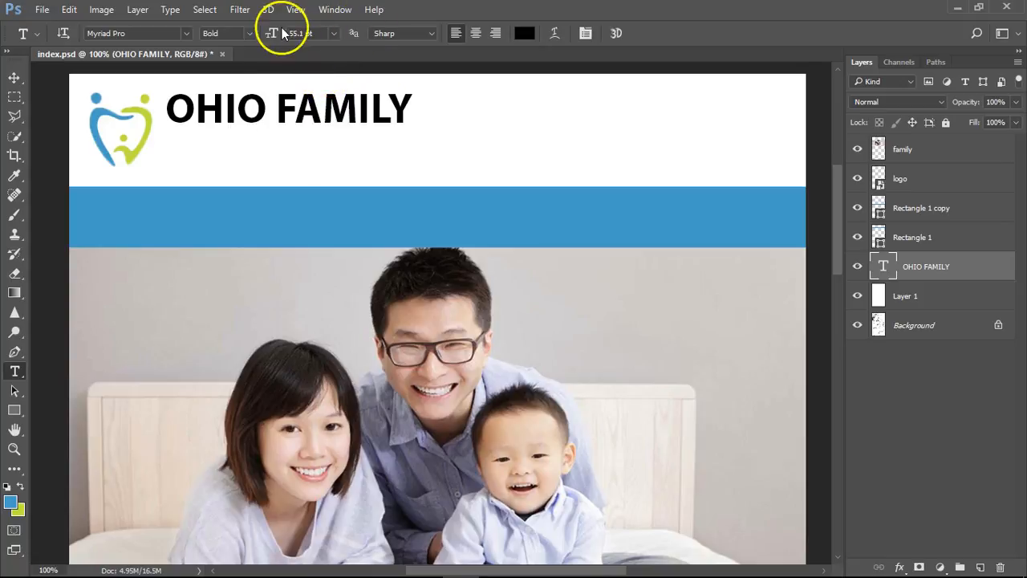
{"action": "left_click", "coordinate": [525, 35]}
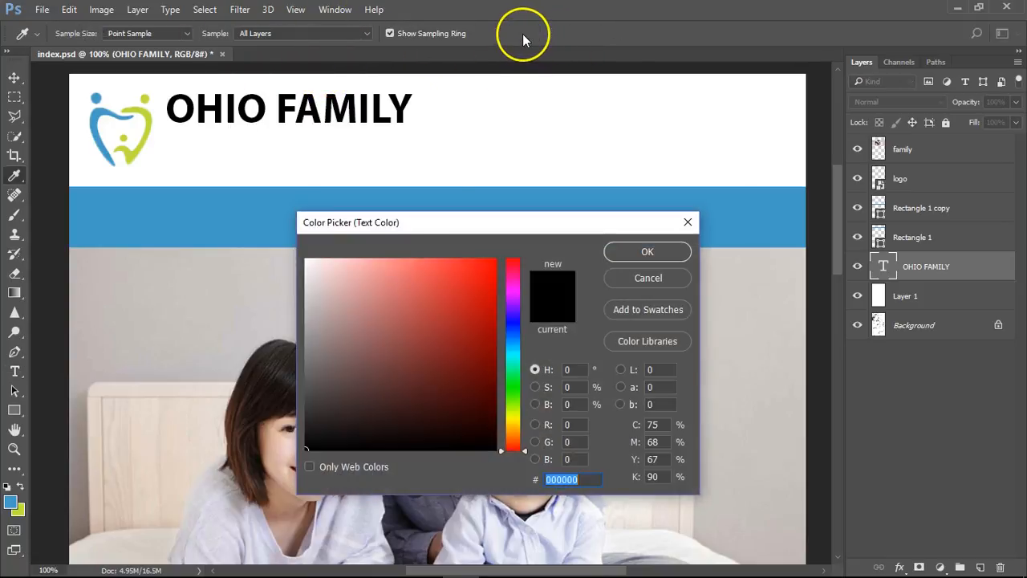
{"action": "left_click", "coordinate": [100, 115]}
{"action": "left_click", "coordinate": [627, 255]}
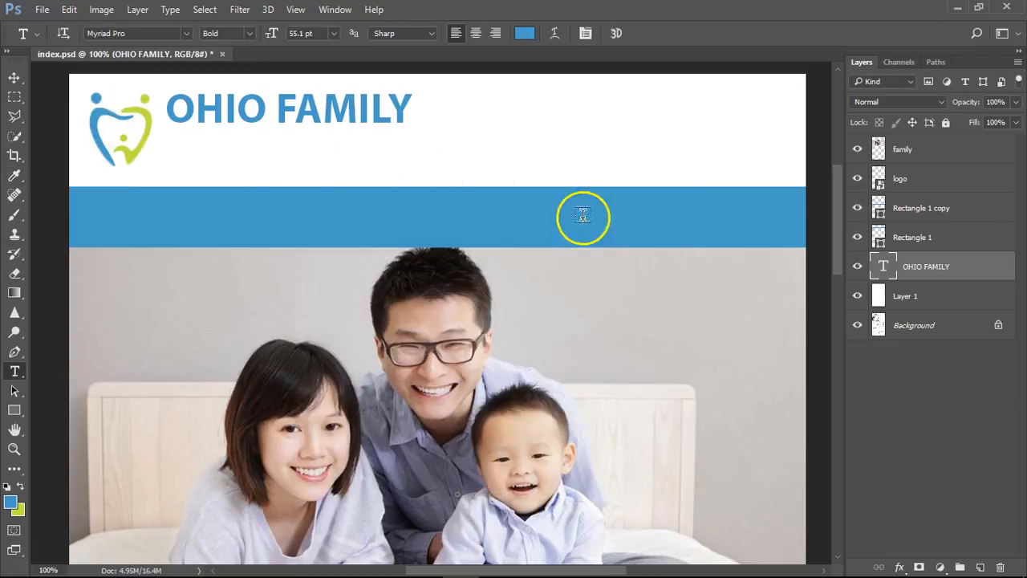
Duplicate the OHIO FAMILY text directly below the original and change the copy's wording to "DENTISTRY"
{"action": "left_click", "coordinate": [14, 78]}
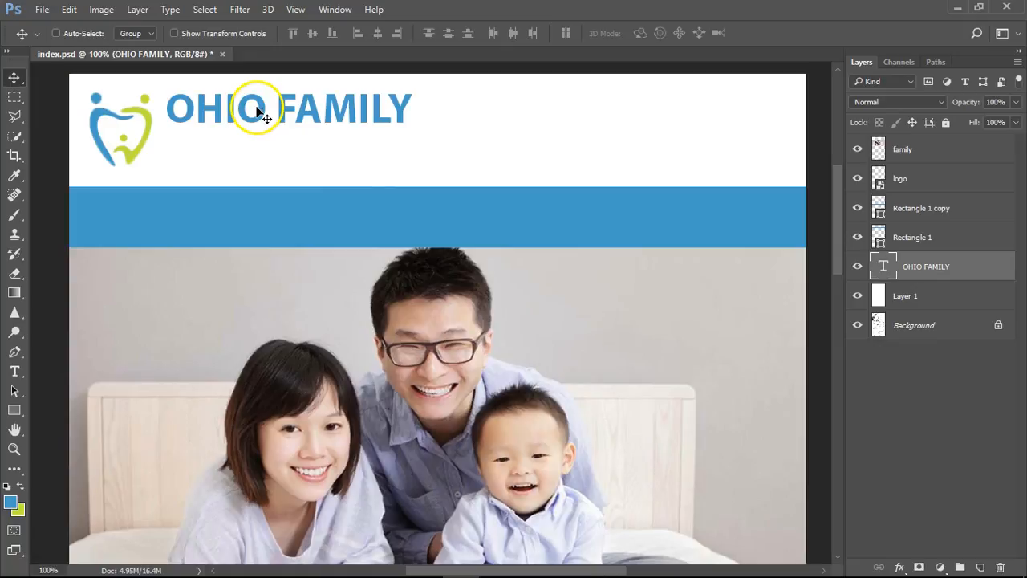
{"action": "left_click_drag", "start_coordinate": [256, 111], "coordinate": [257, 144], "text": "alt"}
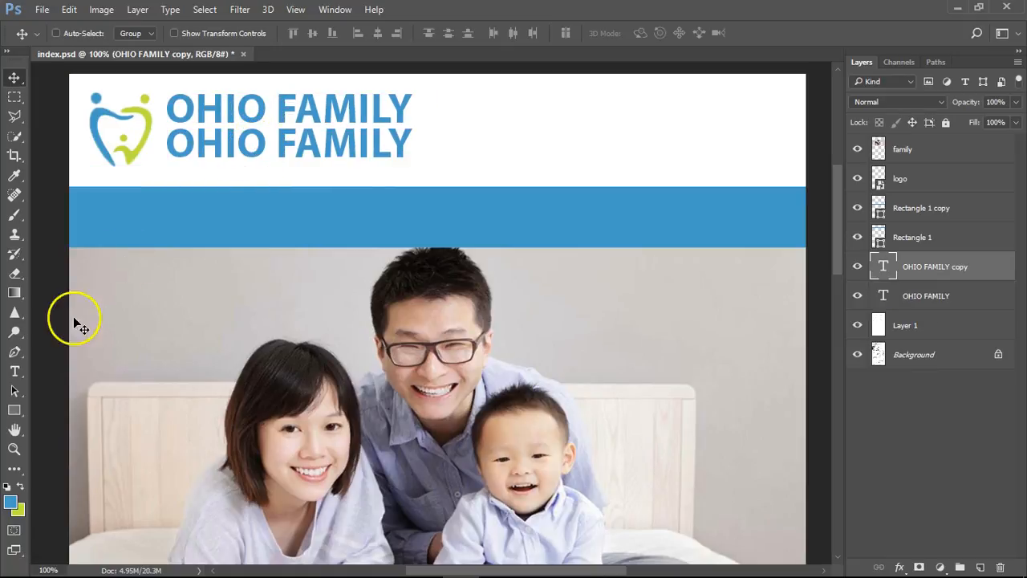
{"action": "left_click", "coordinate": [14, 371]}
{"action": "left_click_drag", "start_coordinate": [178, 143], "coordinate": [479, 142]}
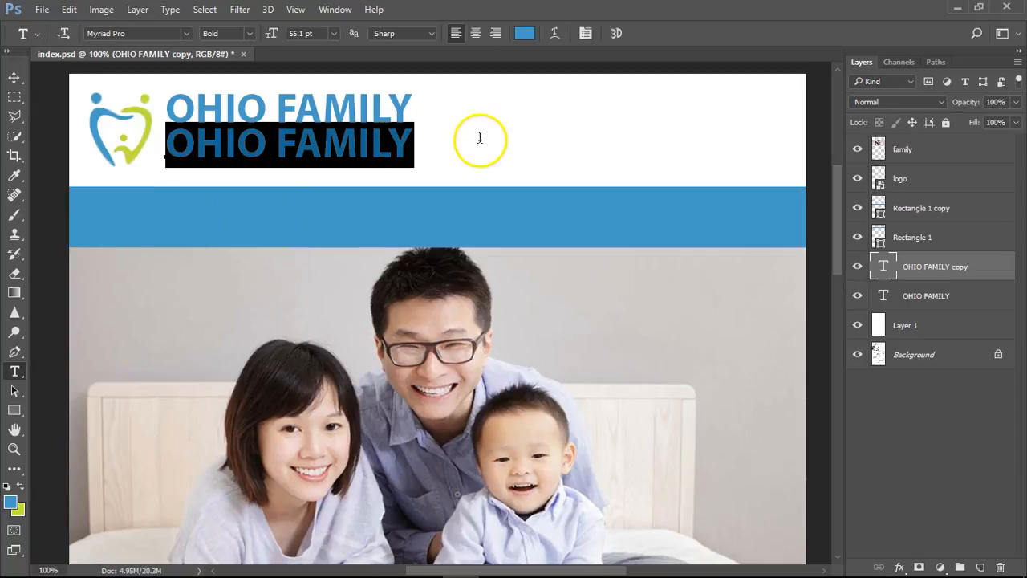
{"action": "type", "text": "DENTIS"}
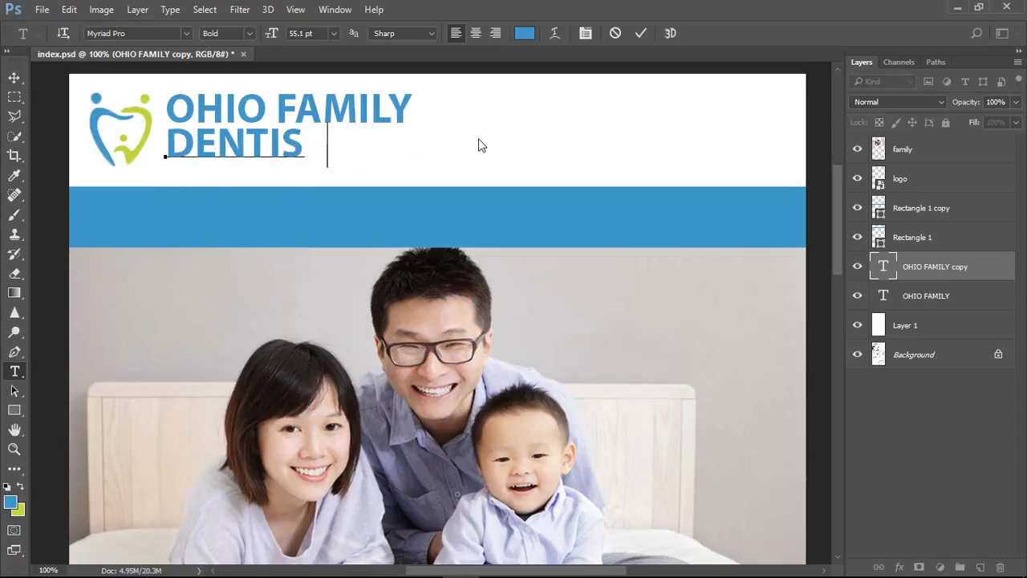
{"action": "type", "text": "TRY"}
{"action": "left_click", "coordinate": [15, 77]}
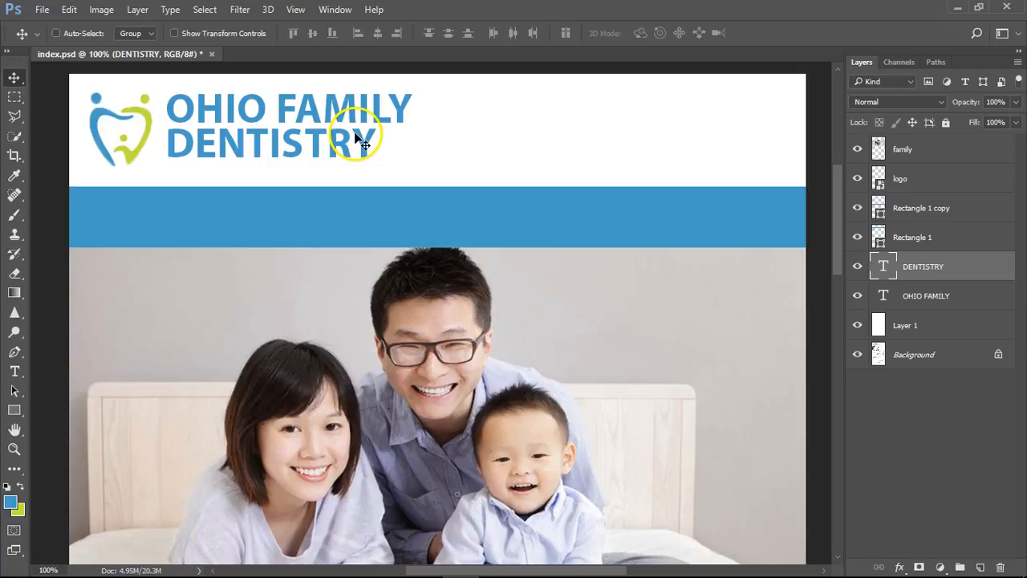
Open the character settings beside the header text and set the DENTISTRY text's tracking to 100
{"action": "left_click", "coordinate": [333, 9]}
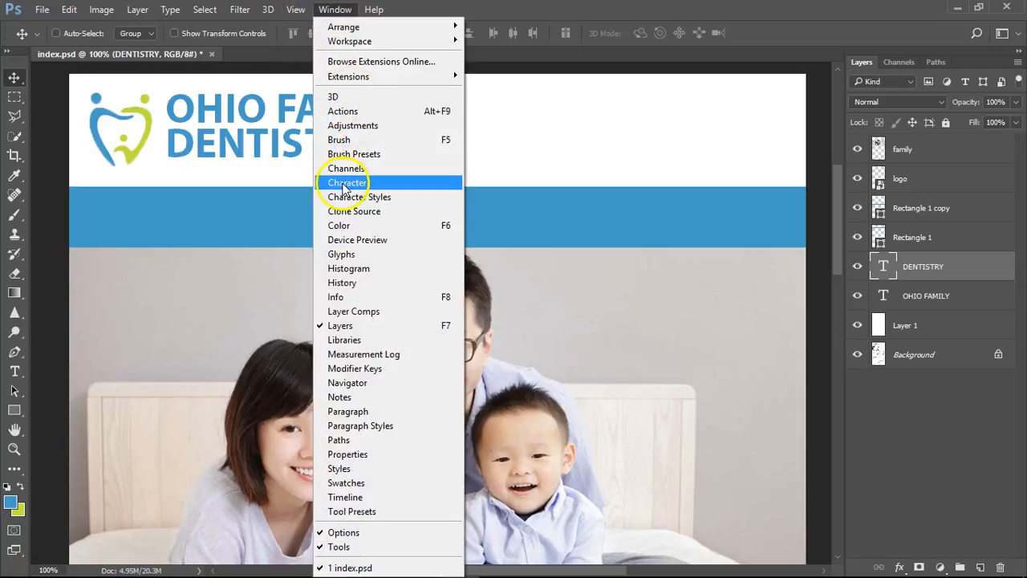
{"action": "left_click", "coordinate": [344, 184]}
{"action": "left_click_drag", "start_coordinate": [262, 286], "coordinate": [652, 117]}
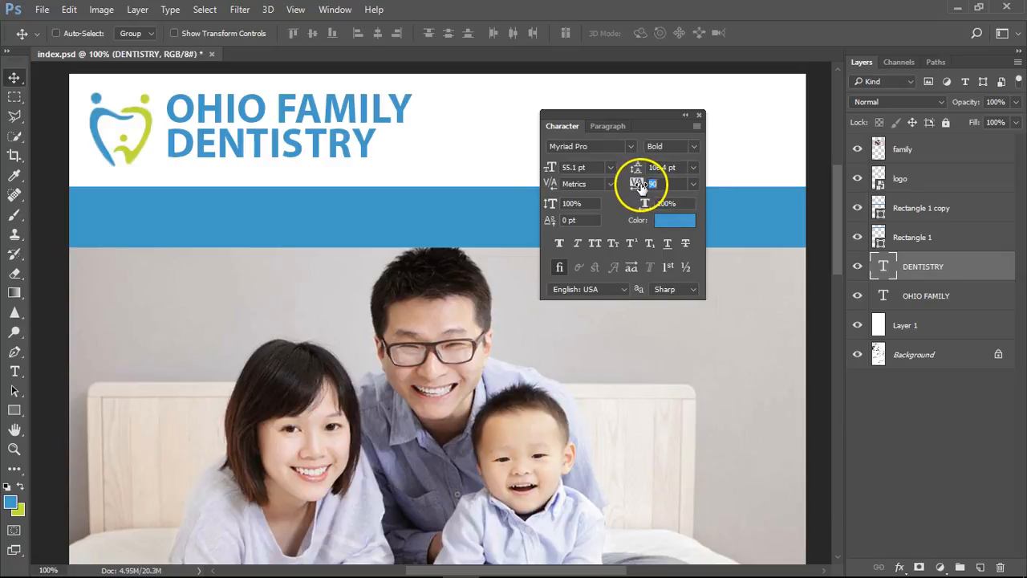
{"action": "left_click", "coordinate": [691, 183]}
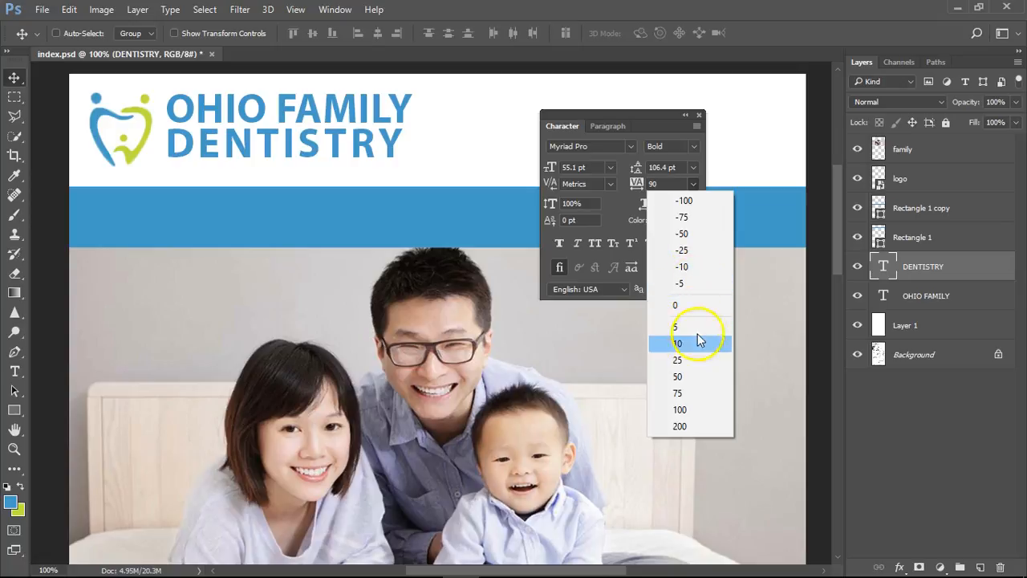
{"action": "left_click", "coordinate": [680, 410]}
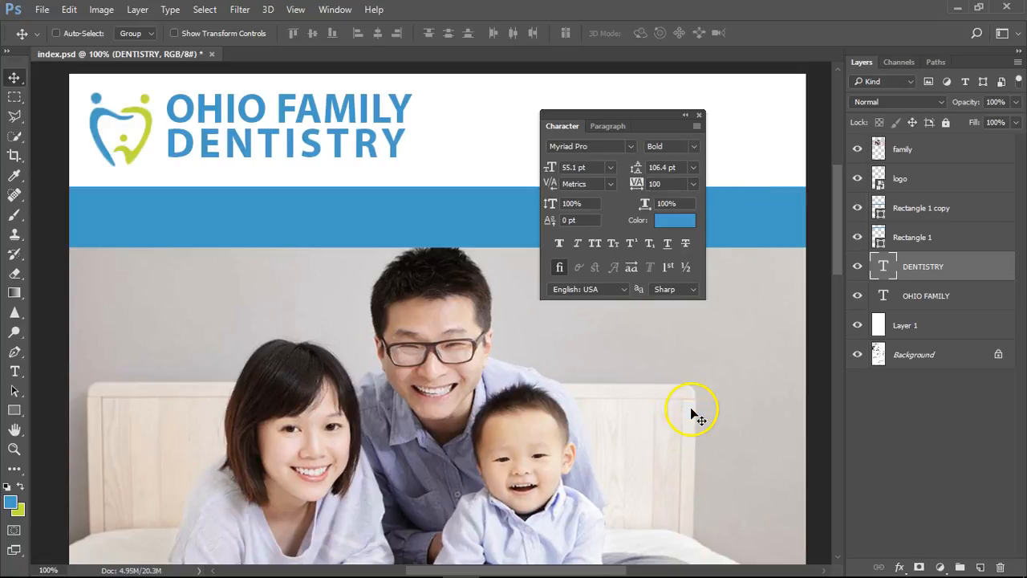
Change the DENTISTRY text's font style to Regular
{"action": "left_click", "coordinate": [15, 370]}
{"action": "left_click", "coordinate": [250, 33]}
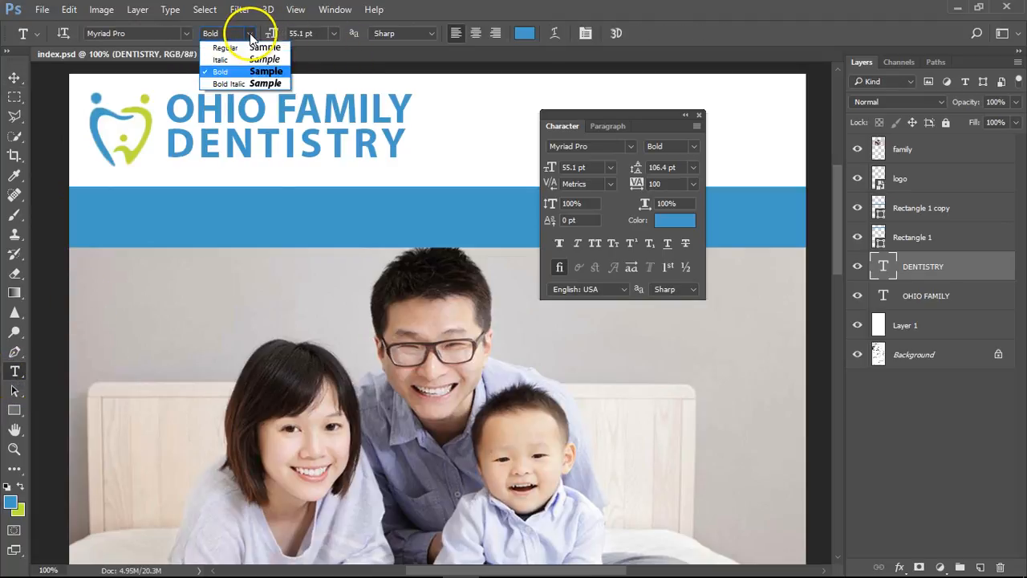
{"action": "left_click", "coordinate": [233, 48]}
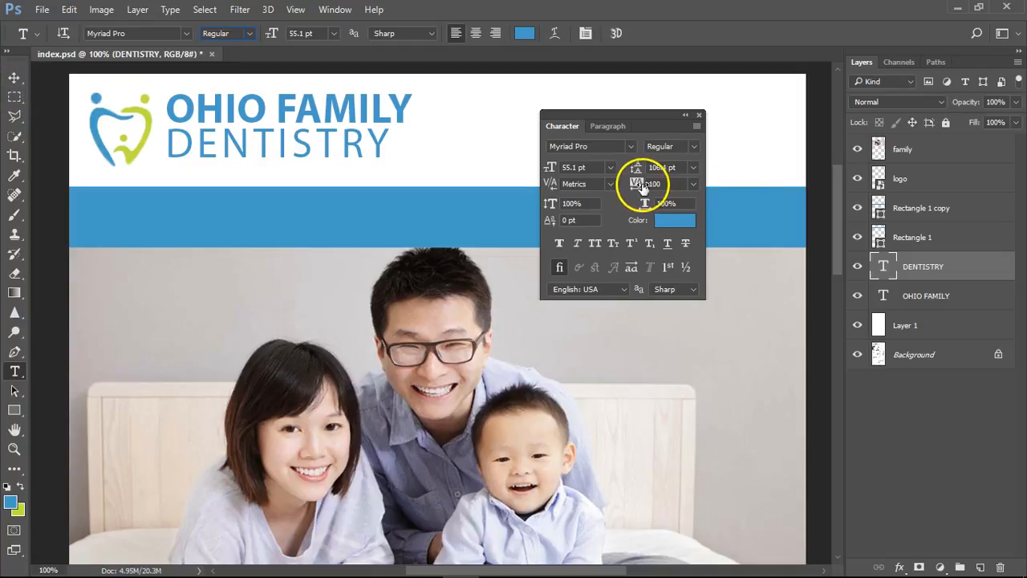
Try tracking values of 200 and 150 on the DENTISTRY text, settling on 160 to match the line above
{"action": "left_click", "coordinate": [693, 185]}
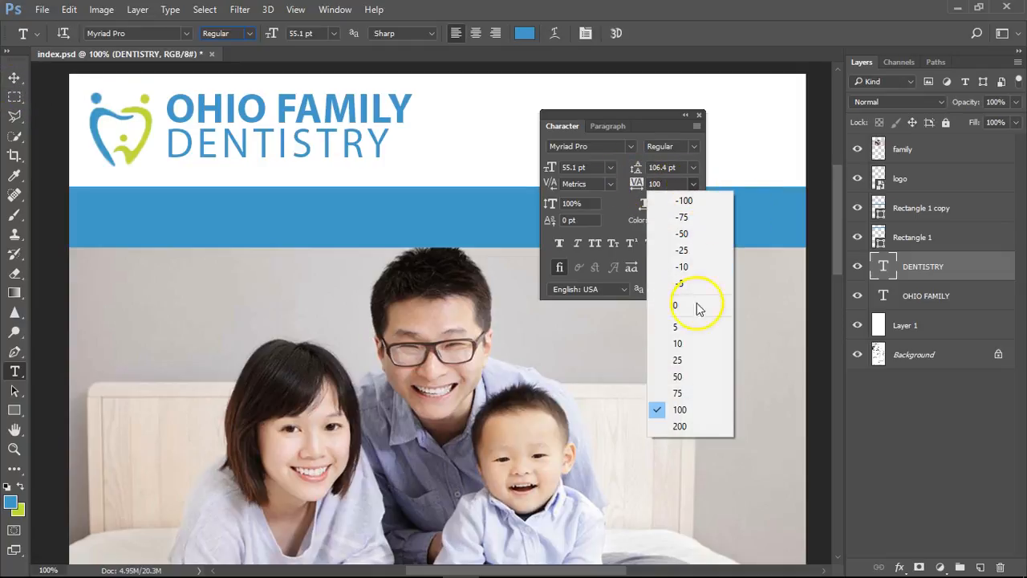
{"action": "left_click", "coordinate": [697, 426]}
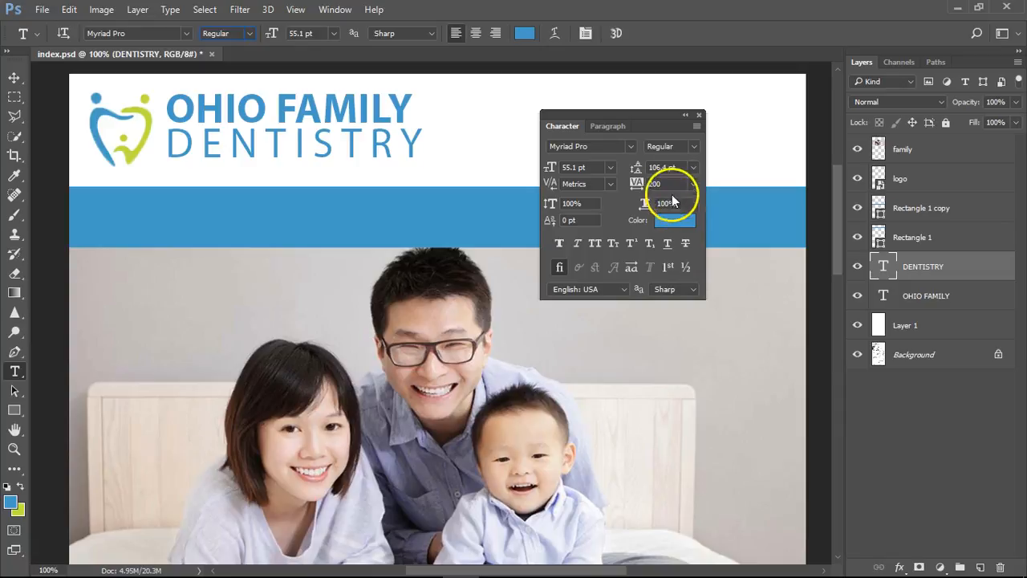
{"action": "type", "text": "150"}
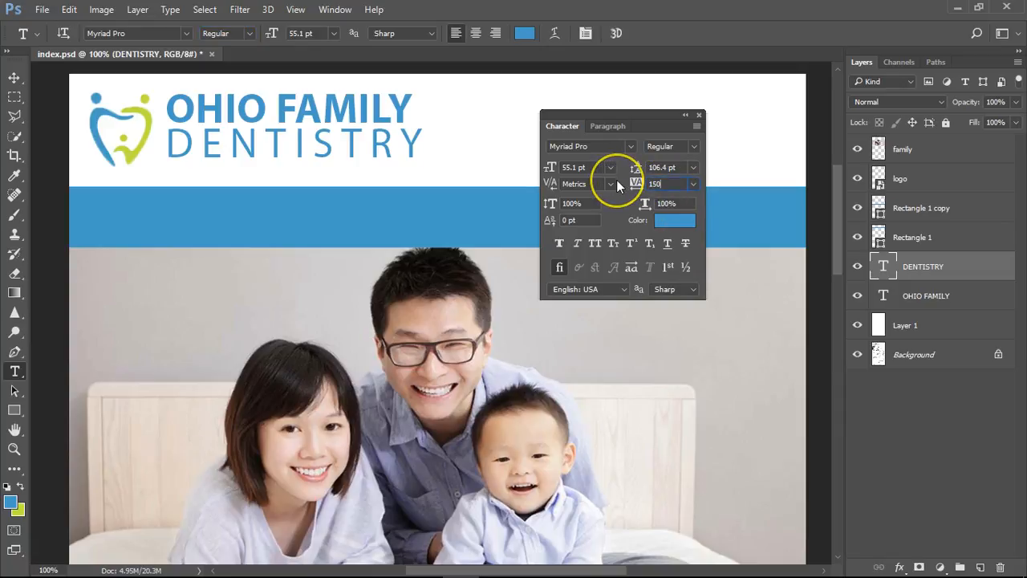
{"action": "key", "text": "Return"}
{"action": "left_click", "coordinate": [663, 184]}
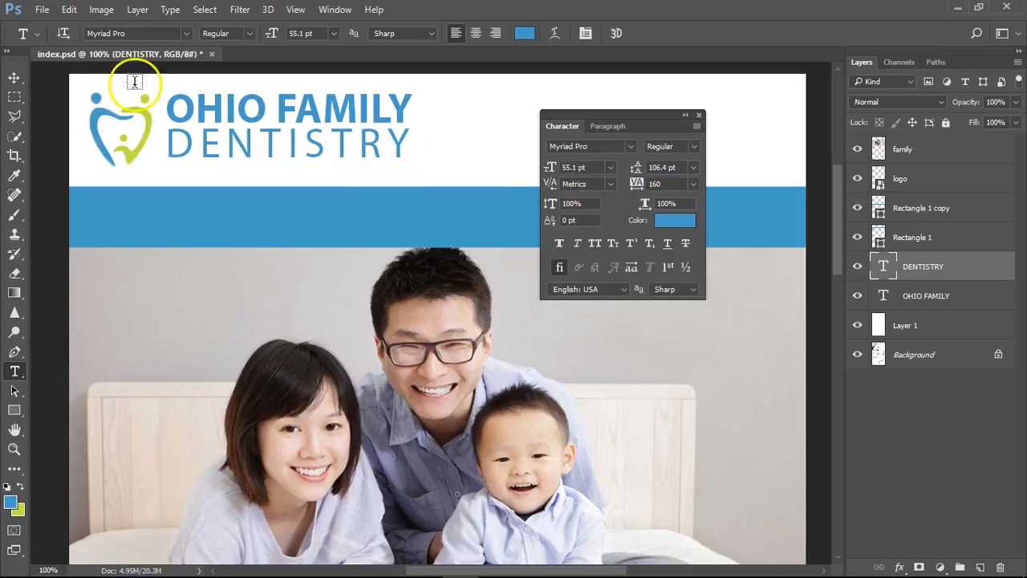
Scale the DENTISTRY text down proportionally to about 34.5 pt, keeping its start aligned under OHIO FAMILY
{"action": "left_click", "coordinate": [15, 77]}
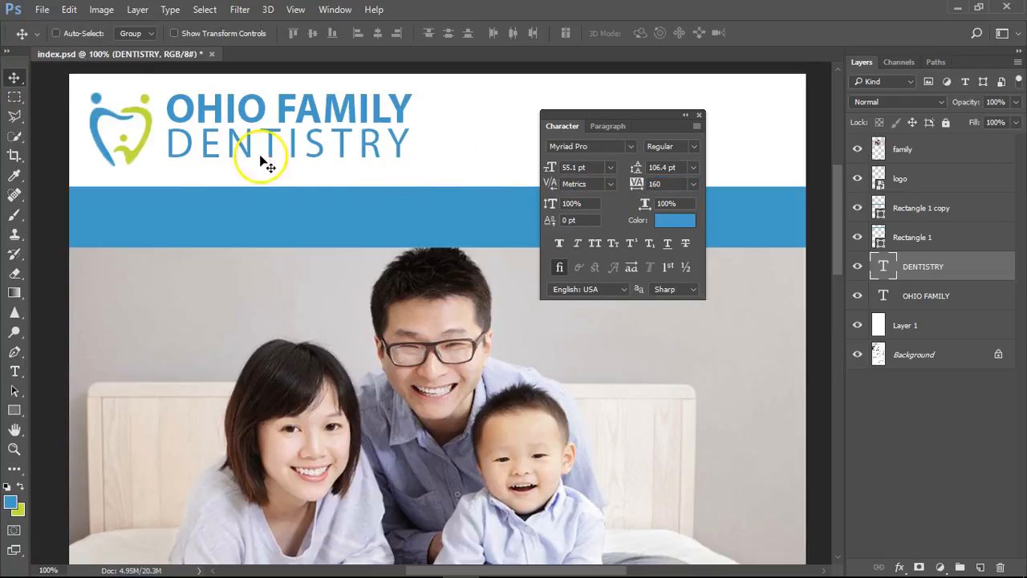
{"action": "key", "text": "ctrl+t"}
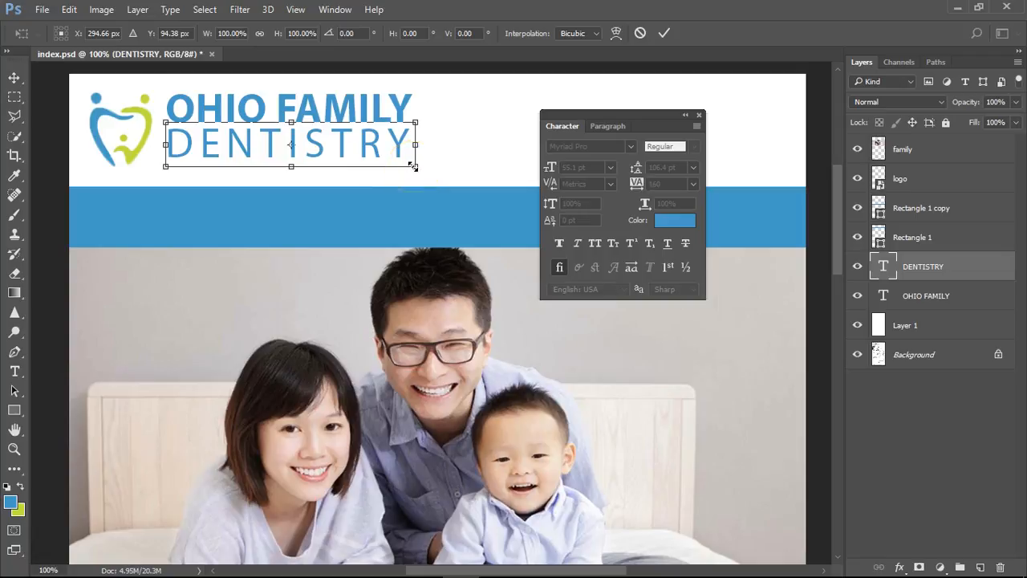
{"action": "left_click_drag", "start_coordinate": [417, 166], "coordinate": [322, 143]}
{"action": "key", "text": "Return"}
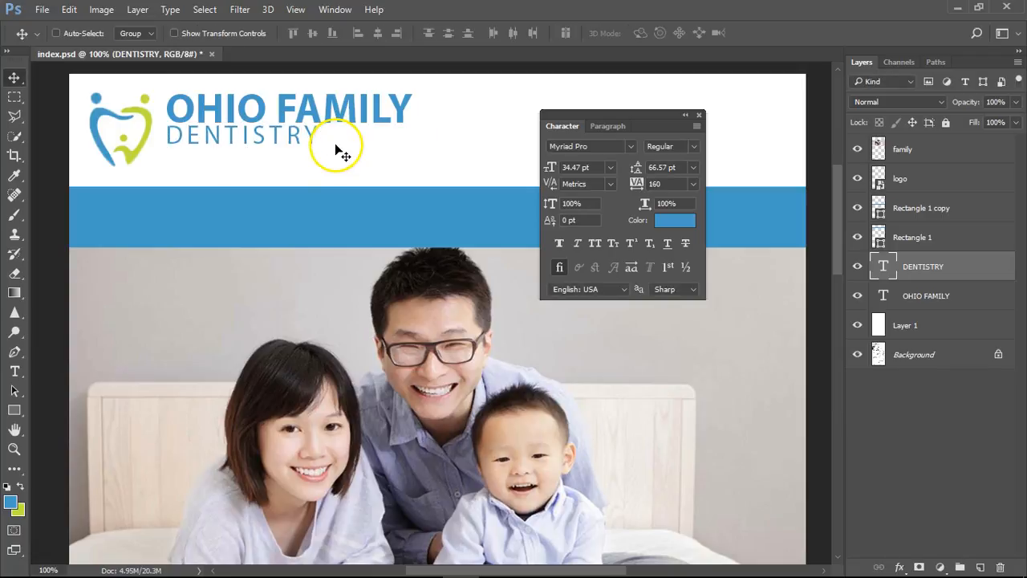
Lower the DENTISTRY text slightly, then try a tracking of 300 and settle on 600 to span the width of OHIO FAMILY
{"action": "left_click_drag", "start_coordinate": [274, 136], "coordinate": [273, 146]}
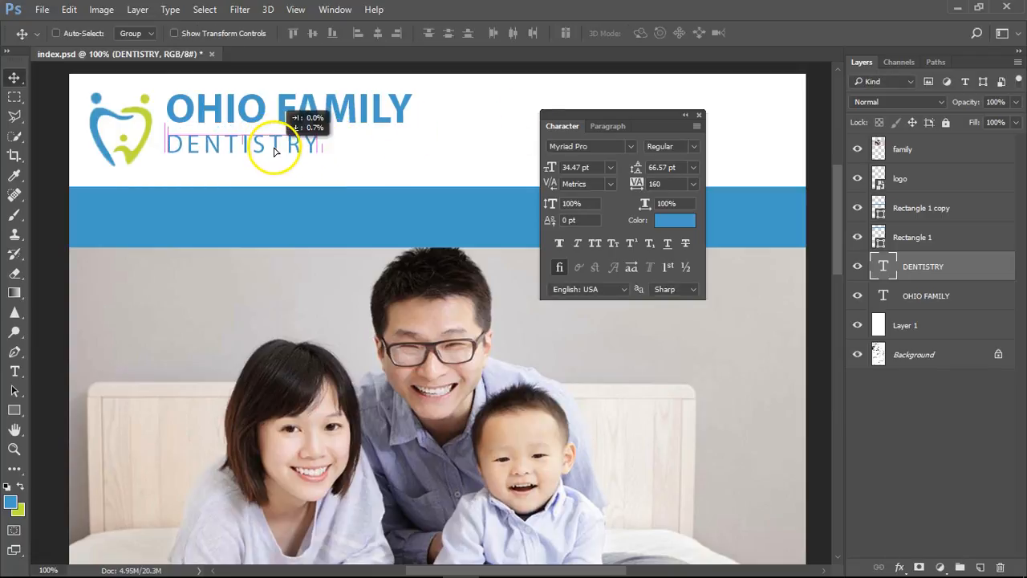
{"action": "left_click", "coordinate": [694, 184]}
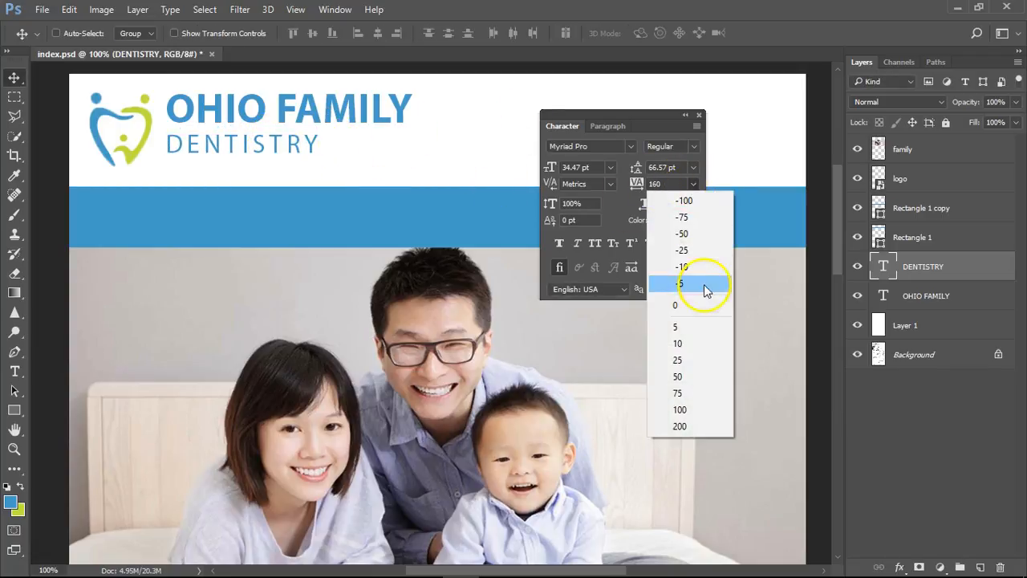
{"action": "left_click", "coordinate": [670, 183]}
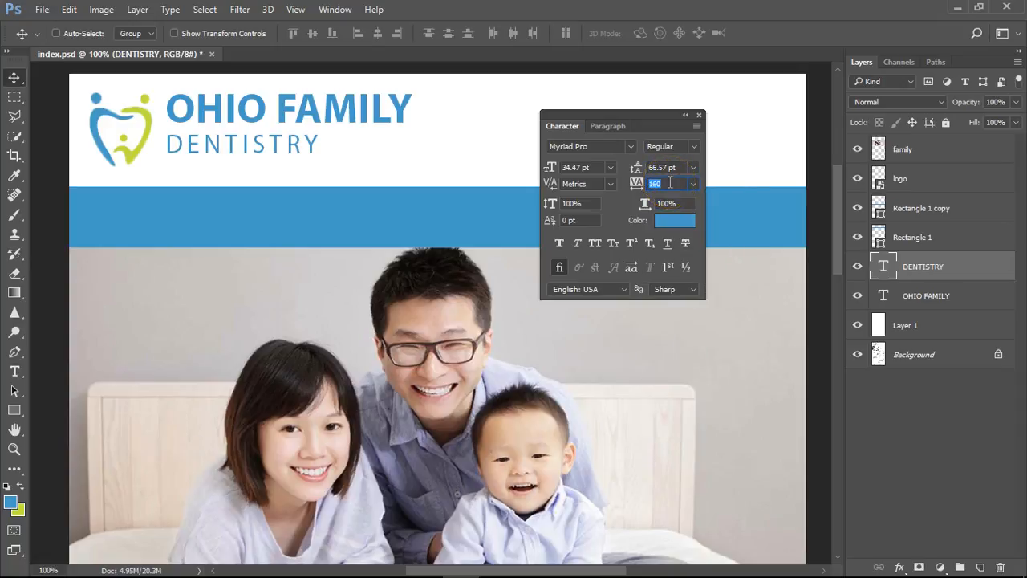
{"action": "type", "text": "300"}
{"action": "key", "text": "Return"}
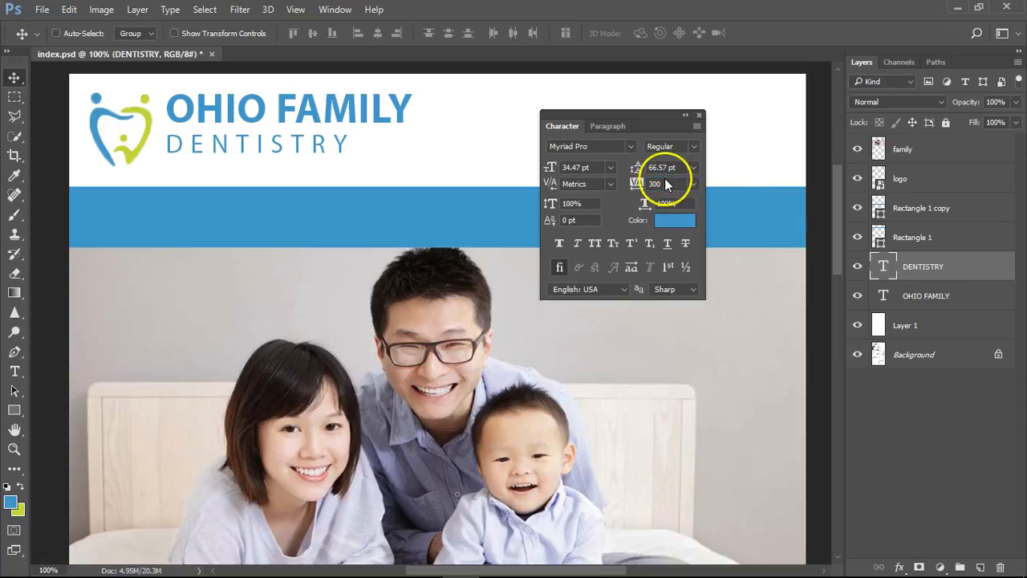
{"action": "key", "text": "Return"}
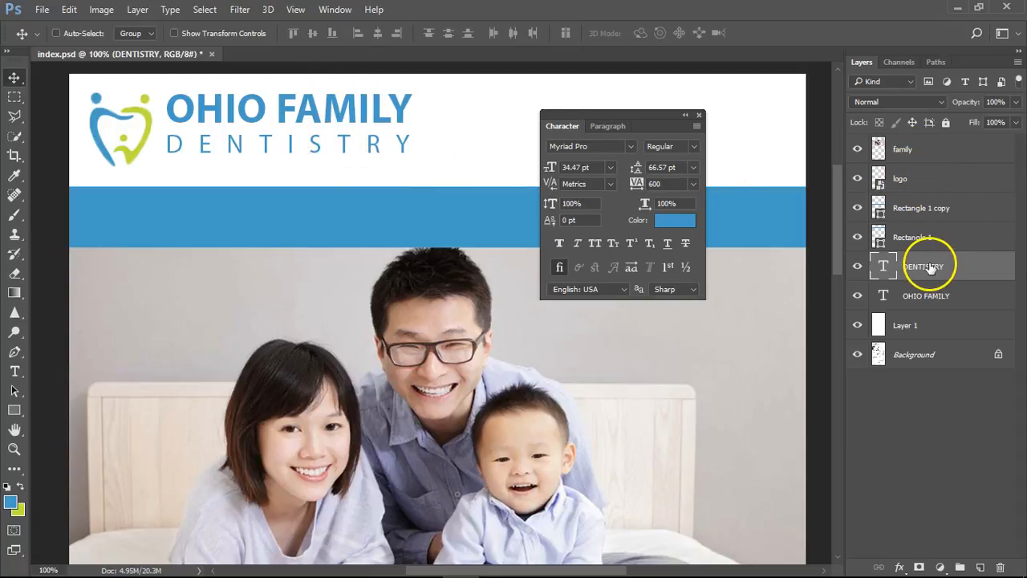
Shift both header text lines down slightly and draw a blue divider rectangle about 326 by 4 px between them
{"action": "left_click", "coordinate": [922, 296], "text": "shift"}
{"action": "left_click_drag", "start_coordinate": [374, 145], "coordinate": [255, 119]}
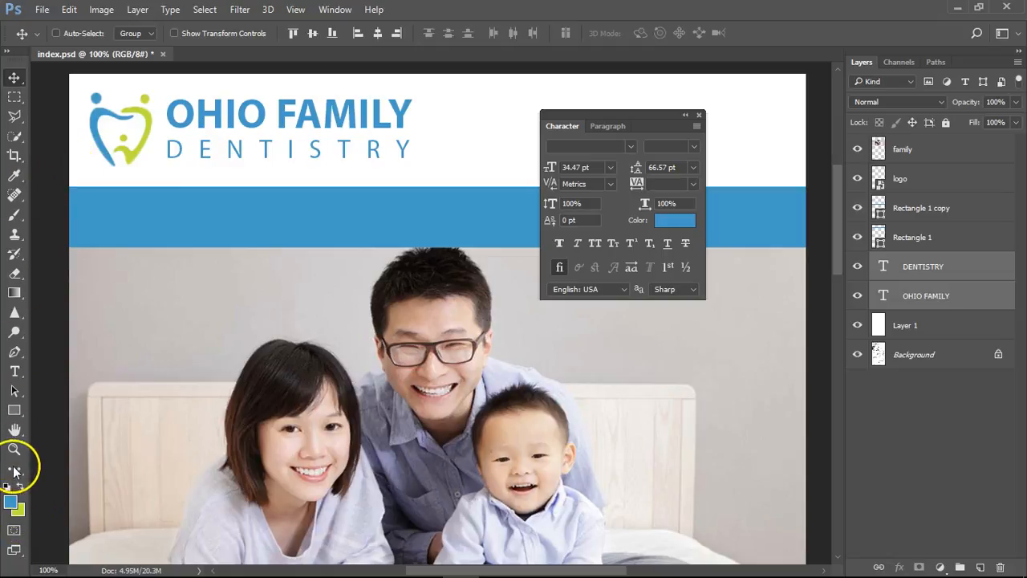
{"action": "left_click", "coordinate": [14, 410]}
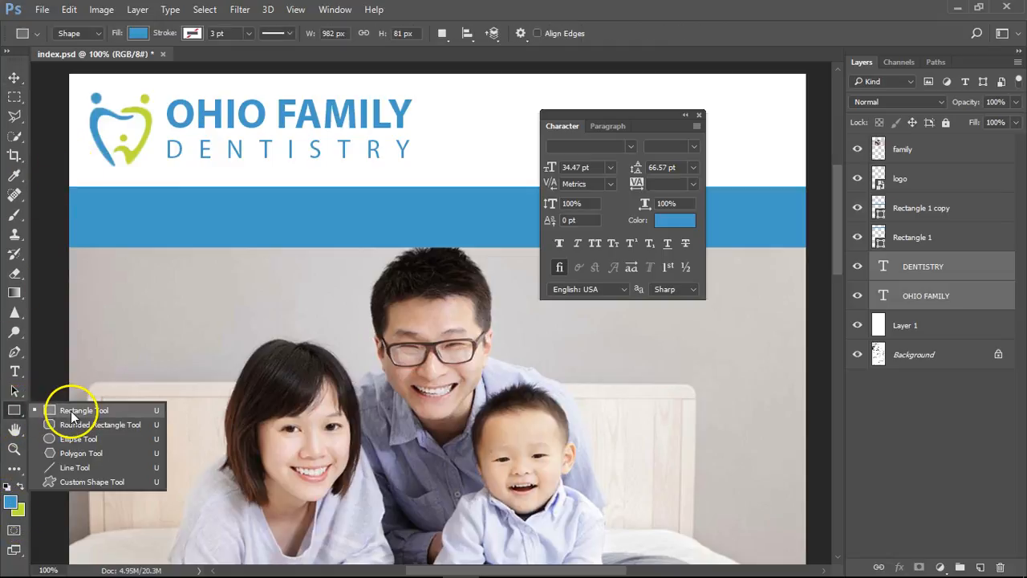
{"action": "left_click_drag", "start_coordinate": [166, 128], "coordinate": [411, 130]}
{"action": "left_click", "coordinate": [15, 77]}
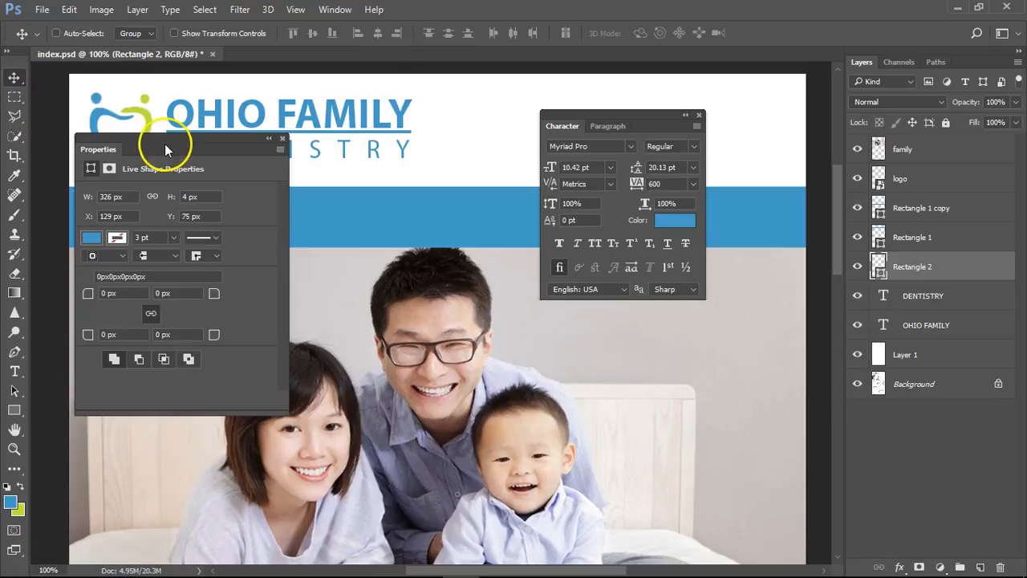
{"action": "left_click_drag", "start_coordinate": [165, 144], "coordinate": [161, 343]}
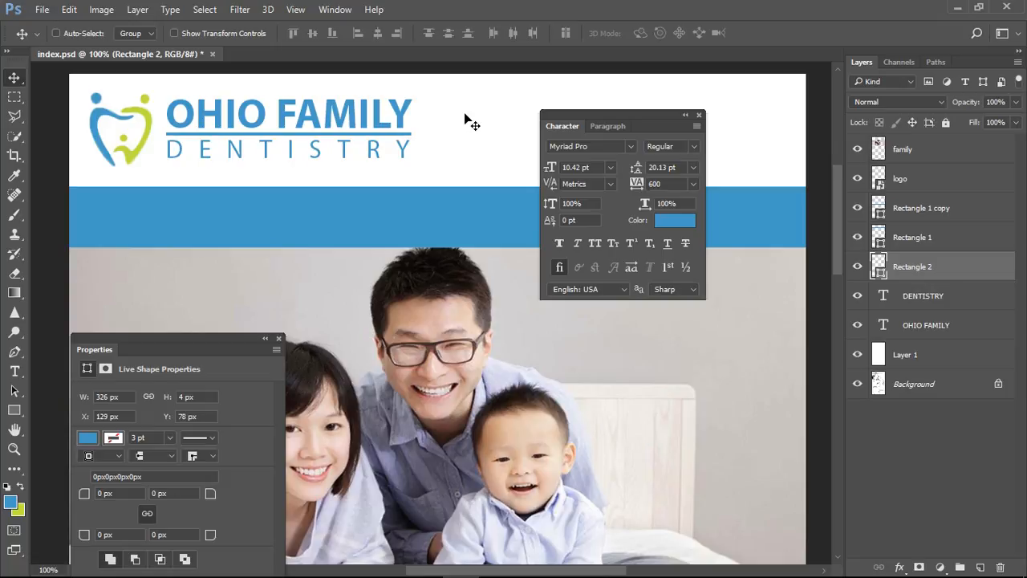
Thin the divider rectangle between the header lines to a height of 2 px
{"action": "key", "text": "ctrl"}
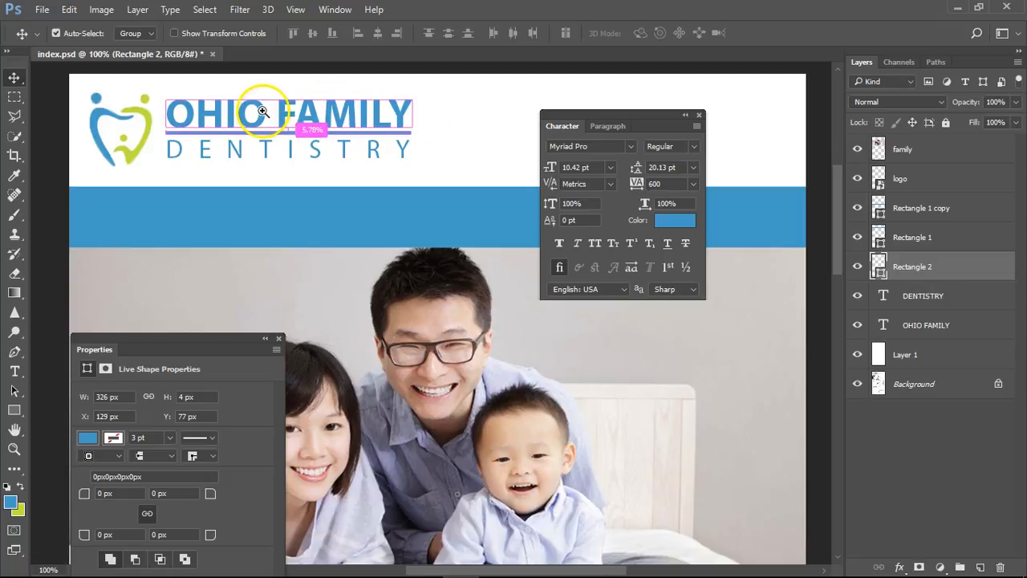
{"action": "left_click_drag", "start_coordinate": [269, 119], "coordinate": [446, 243]}
{"action": "key", "text": "ctrl+t"}
{"action": "left_click_drag", "start_coordinate": [583, 358], "coordinate": [578, 331]}
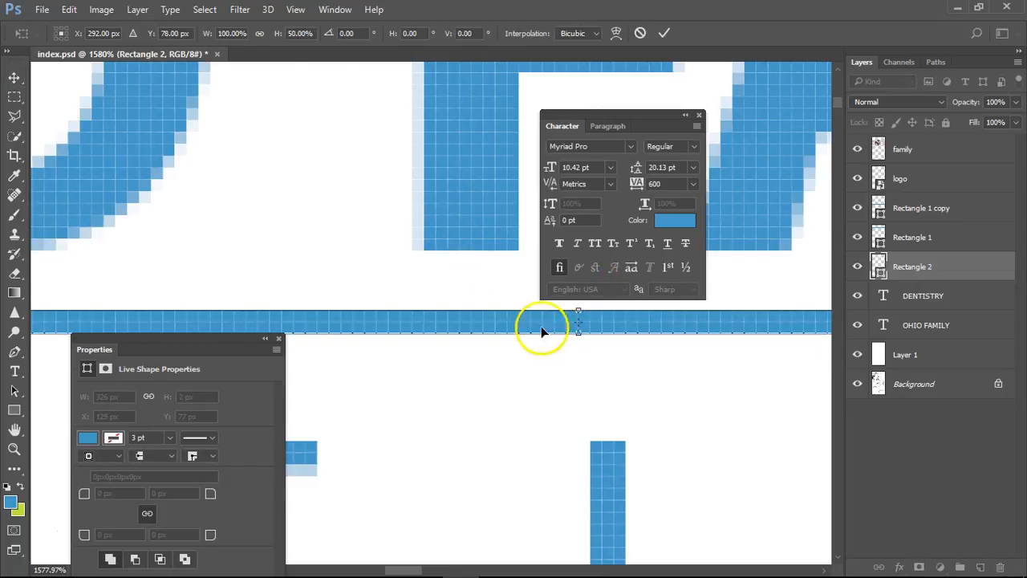
{"action": "key", "text": "Return"}
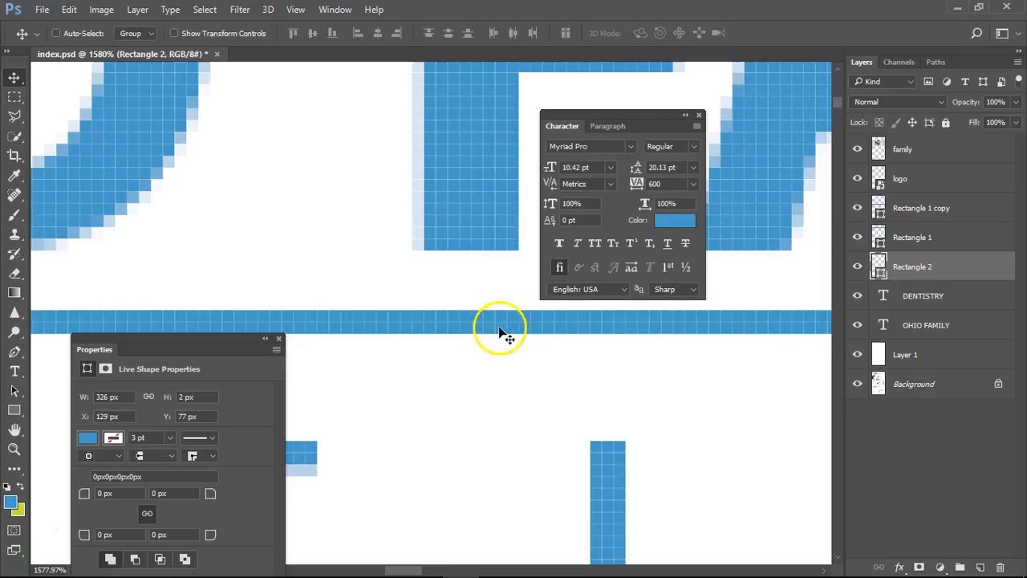
{"action": "double_click", "coordinate": [13, 449]}
{"action": "left_click", "coordinate": [14, 78]}
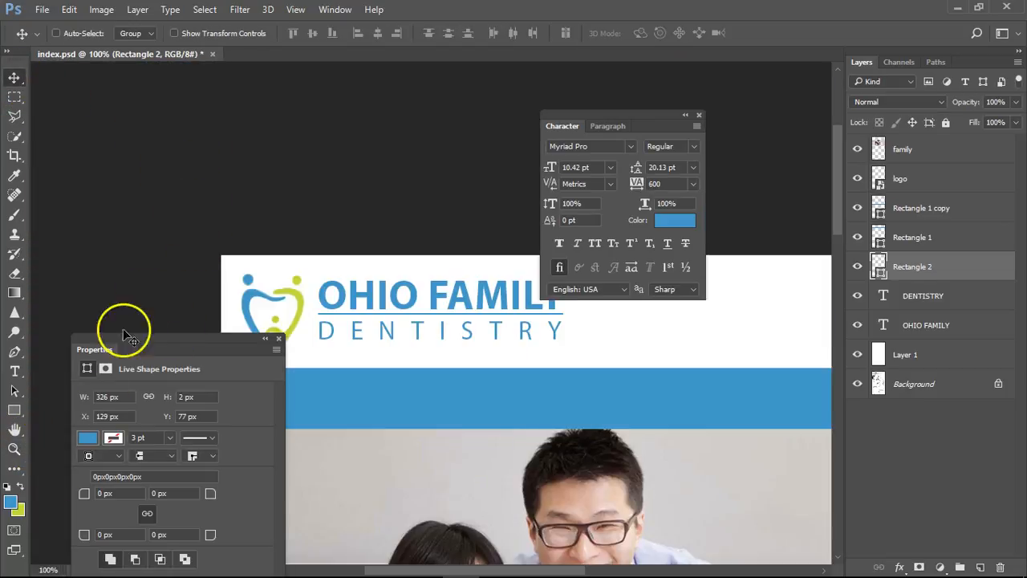
{"action": "left_click_drag", "start_coordinate": [506, 238], "coordinate": [360, 77]}
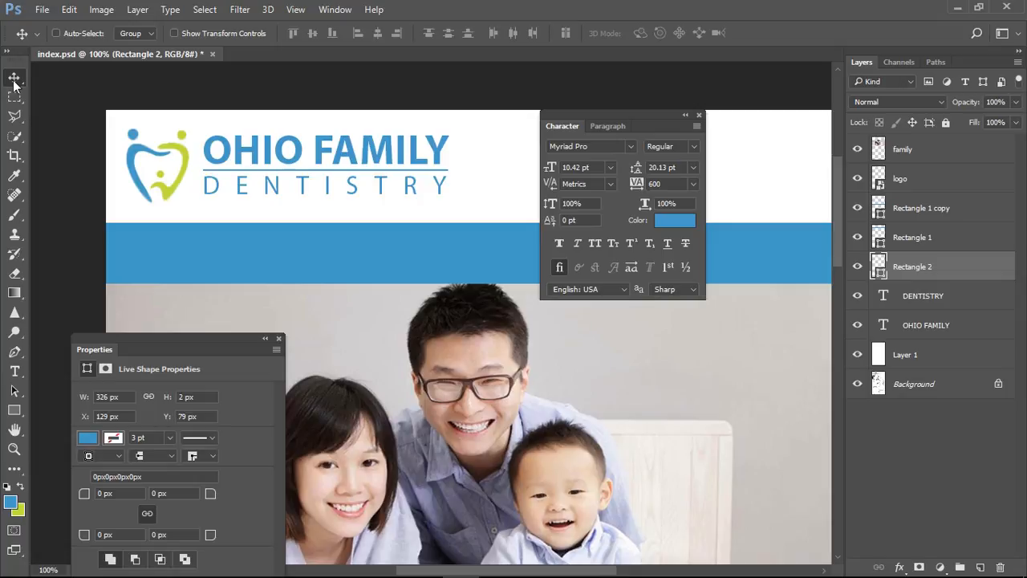
Save the document and temporarily hide Layer 1 to consult the sketched elements at the header's right end
{"action": "left_click_drag", "start_coordinate": [625, 116], "coordinate": [431, 225]}
{"action": "scroll", "coordinate": [497, 185], "scroll_direction": "right", "scroll_amount": 2}
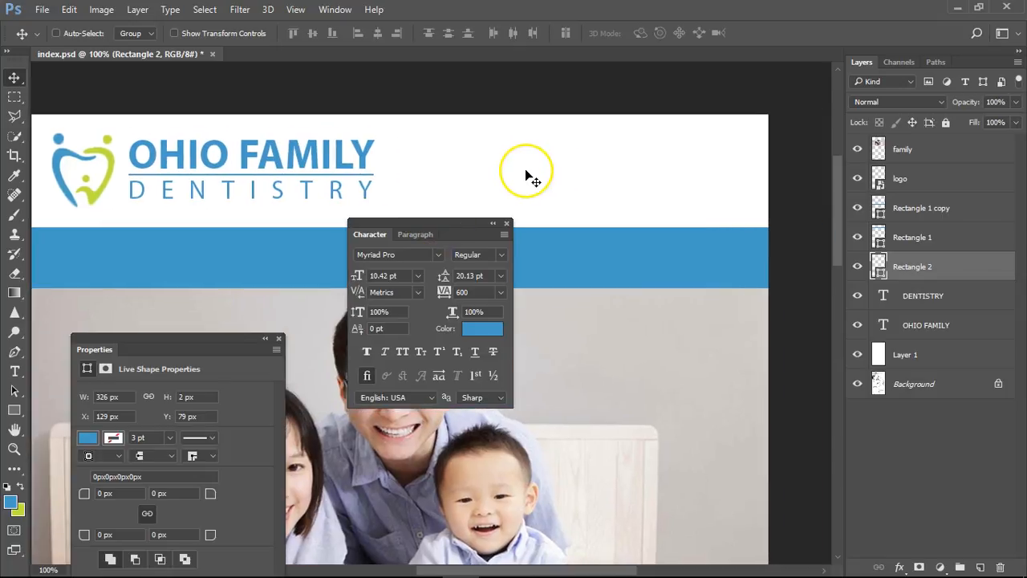
{"action": "key", "text": "ctrl+s"}
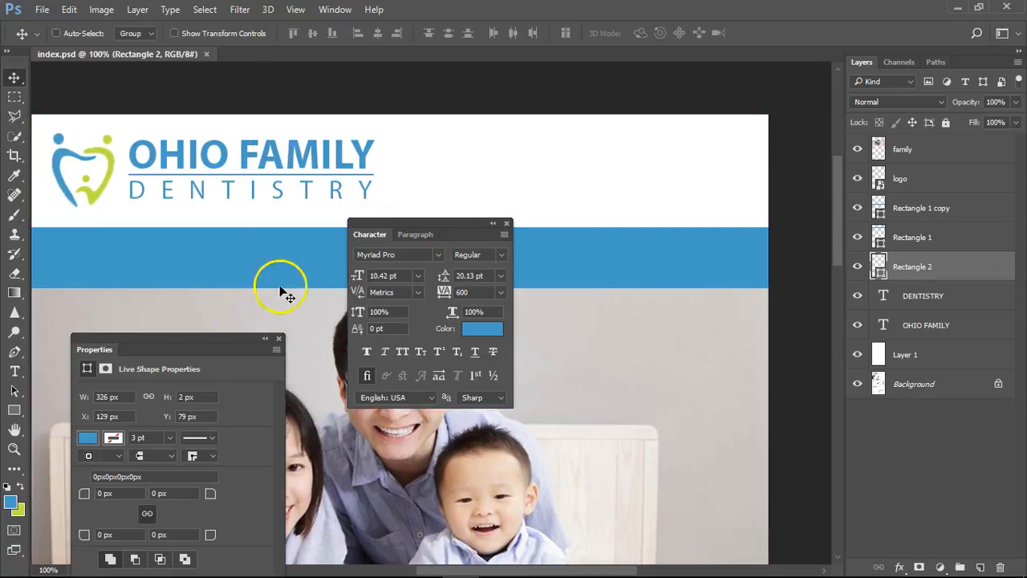
{"action": "left_click_drag", "start_coordinate": [433, 223], "coordinate": [186, 236]}
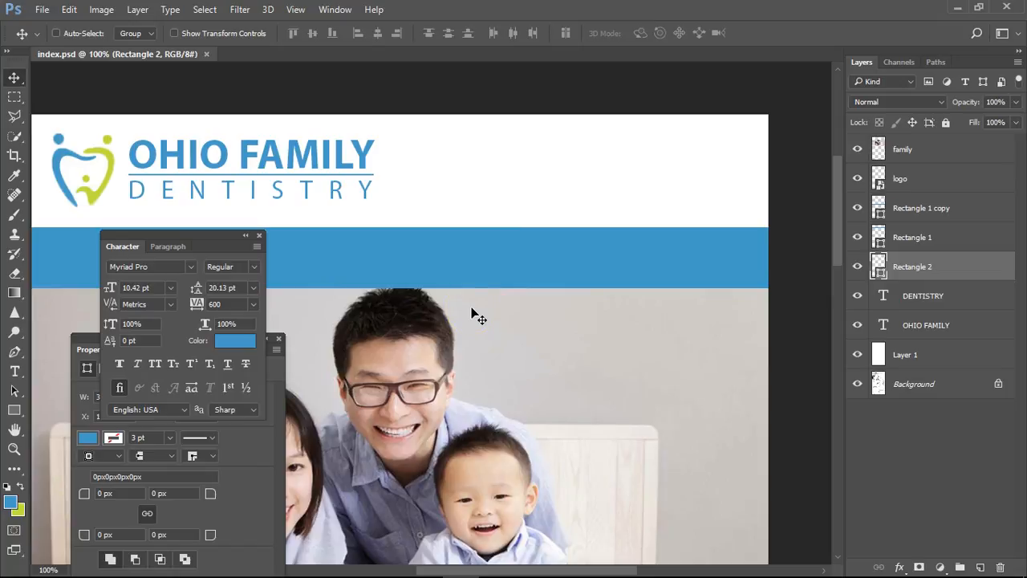
{"action": "left_click", "coordinate": [857, 355]}
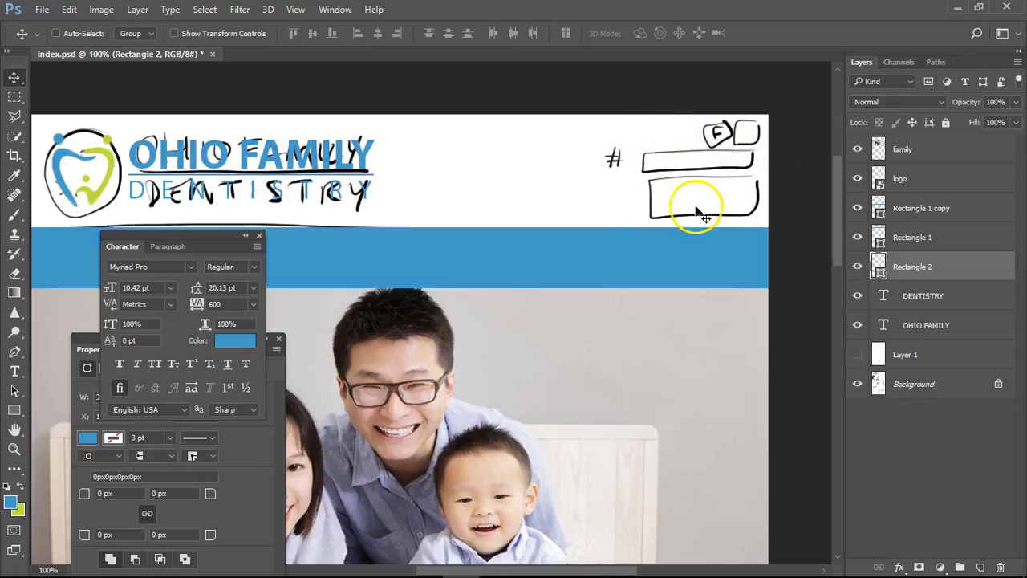
{"action": "left_click", "coordinate": [857, 355]}
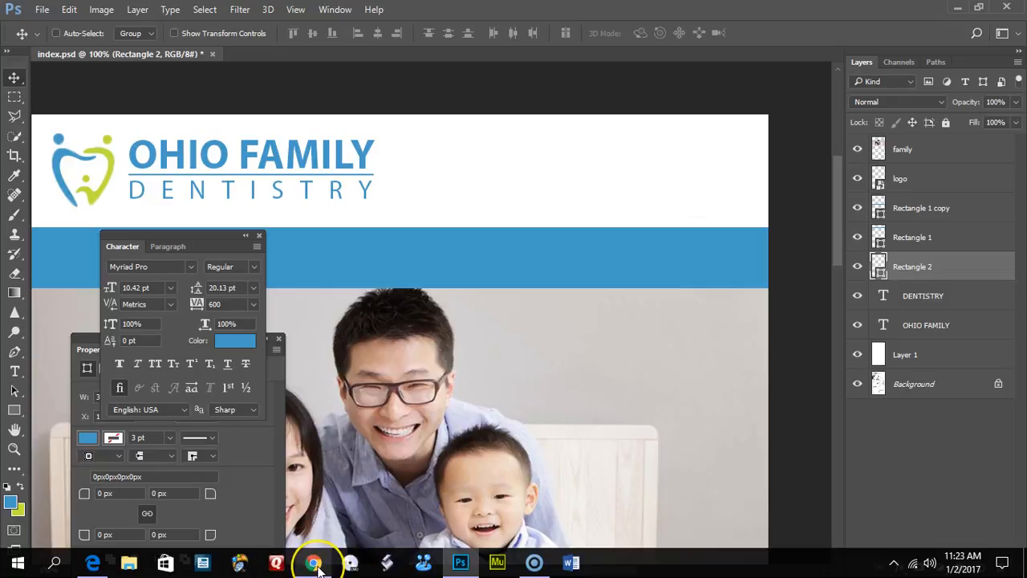
Switch to Chrome and search Google for "facebook icon" in a new window
{"action": "left_click", "coordinate": [313, 562]}
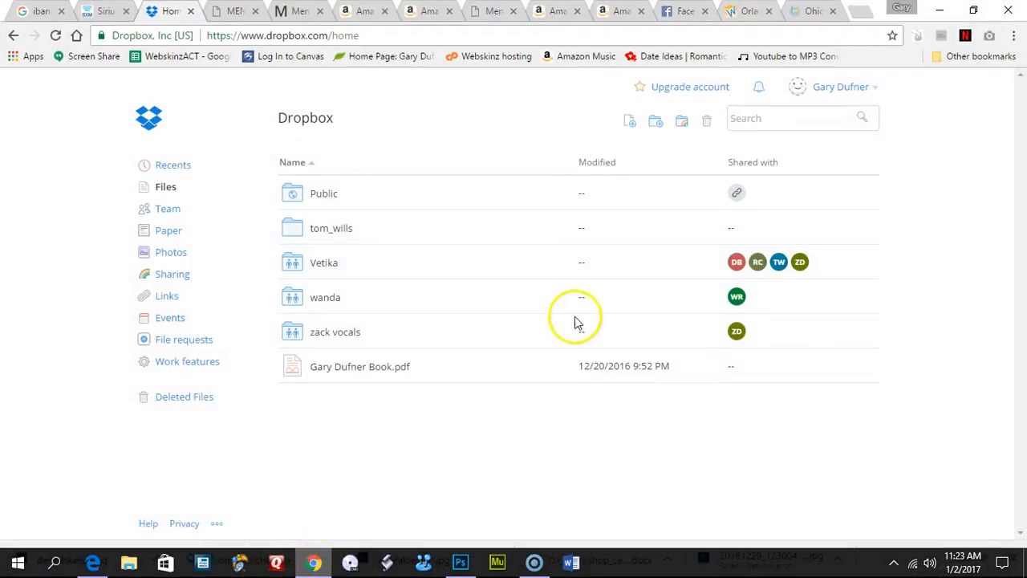
{"action": "left_click", "coordinate": [857, 11]}
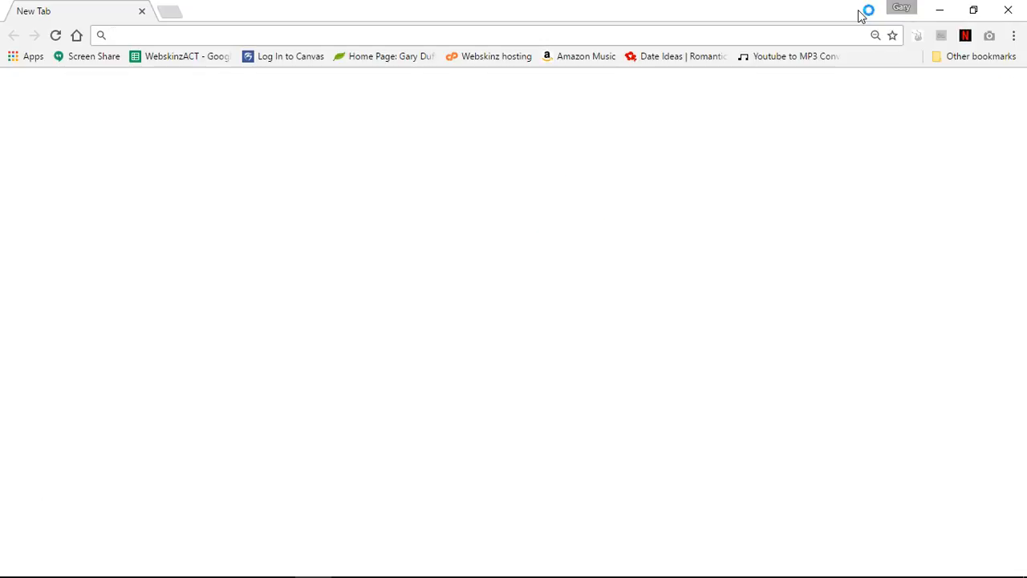
{"action": "left_click", "coordinate": [375, 273]}
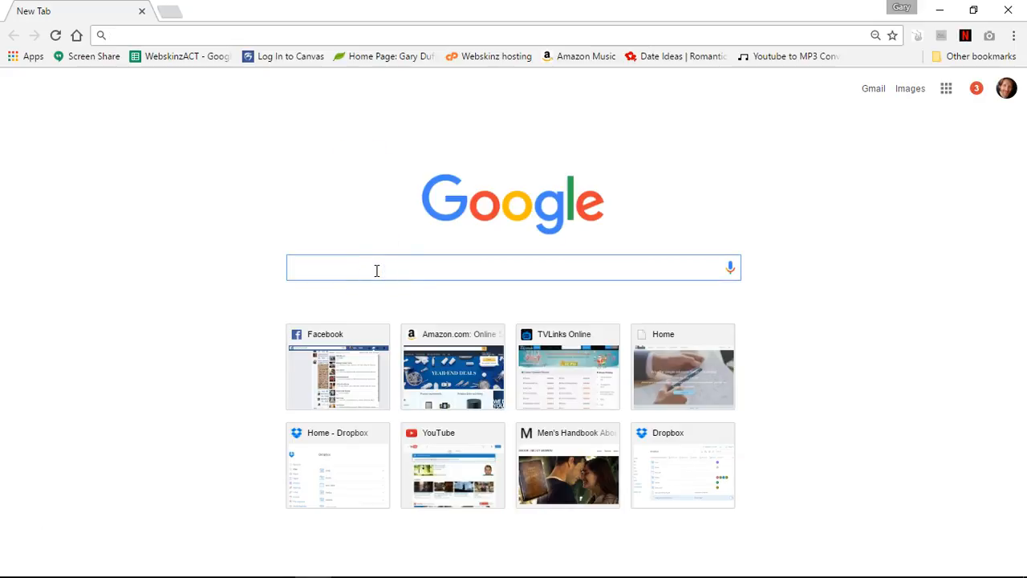
{"action": "type", "text": "facebook"}
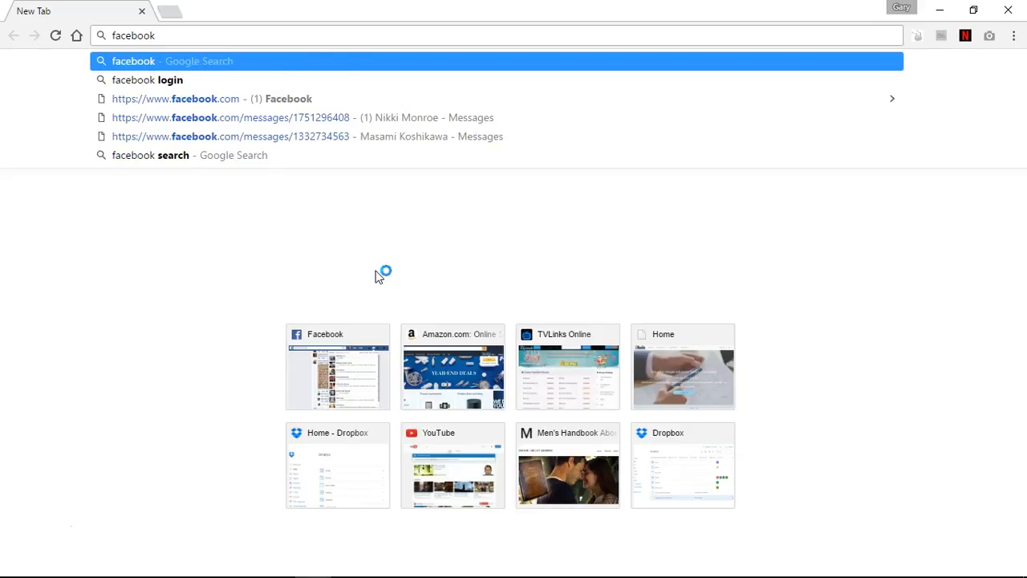
{"action": "type", "text": " lo"}
{"action": "key", "text": "BackSpace"}
{"action": "key", "text": "BackSpace"}
{"action": "key", "text": "BackSpace"}
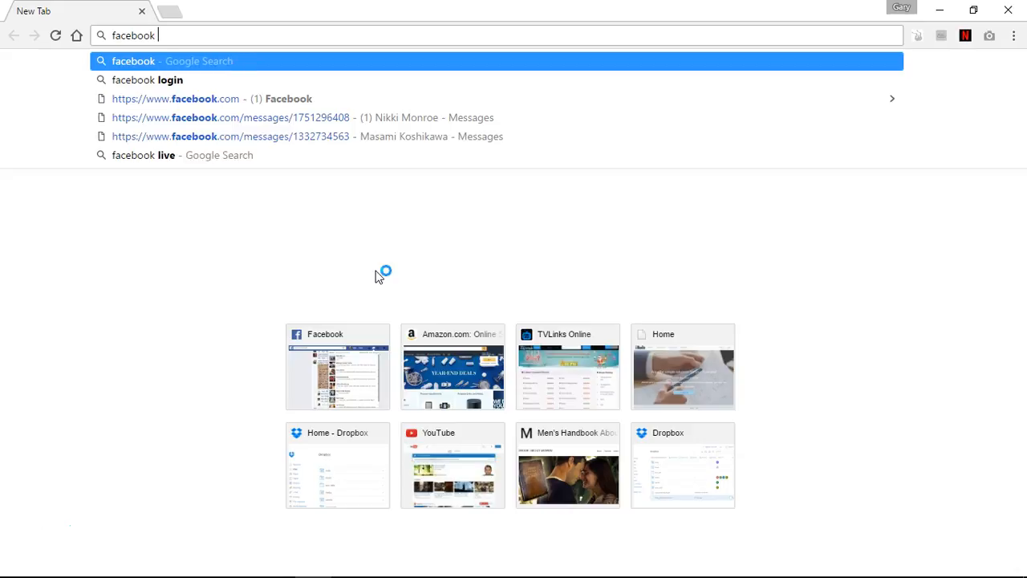
{"action": "type", "text": "icon"}
{"action": "key", "text": "Return"}
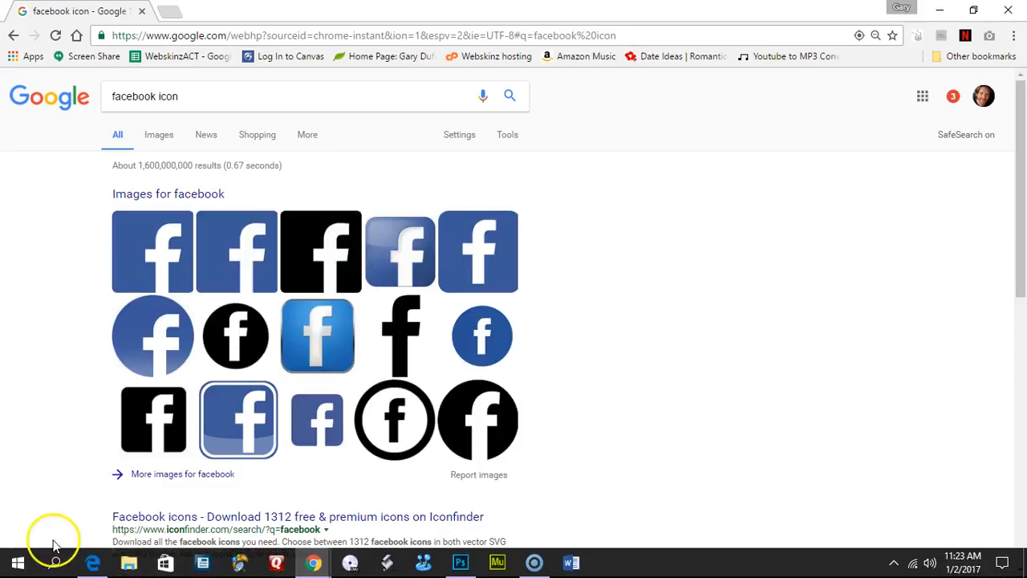
Open the large preview of the square blue Facebook icon and reduce the windows so the desktop is accessible beside it
{"action": "left_click", "coordinate": [134, 392]}
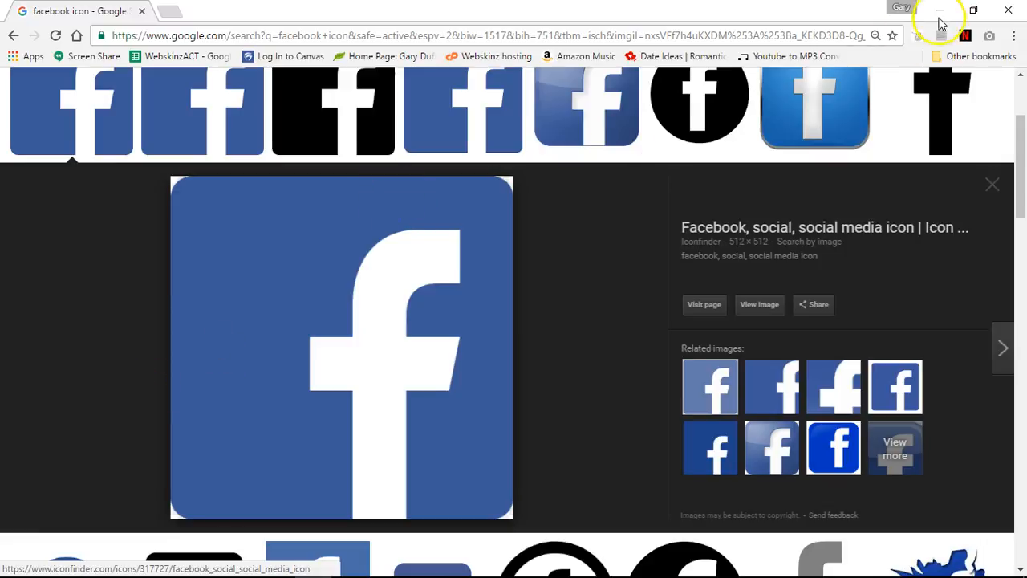
{"action": "left_click", "coordinate": [973, 9]}
{"action": "left_click", "coordinate": [939, 9]}
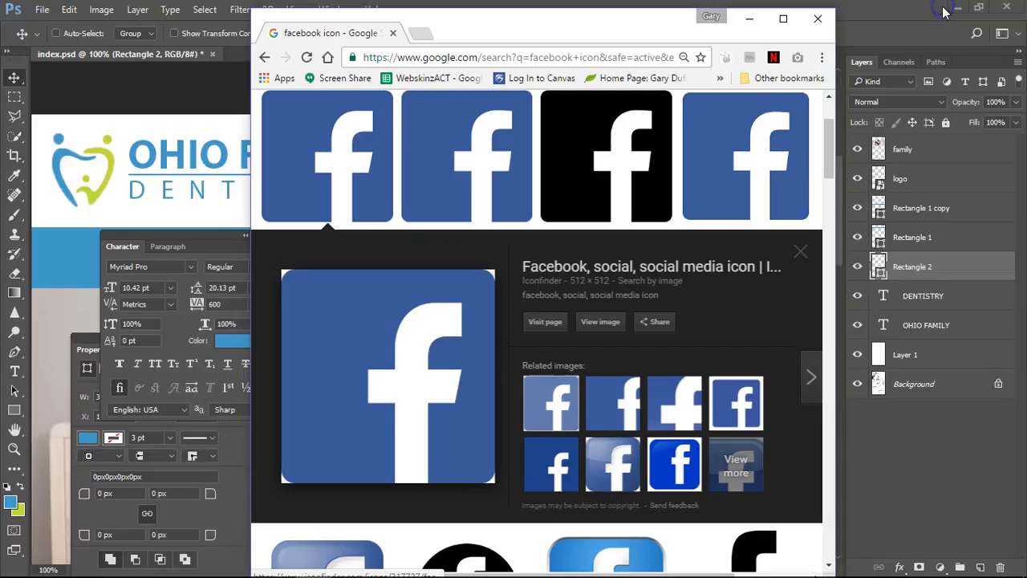
{"action": "left_click", "coordinate": [959, 9]}
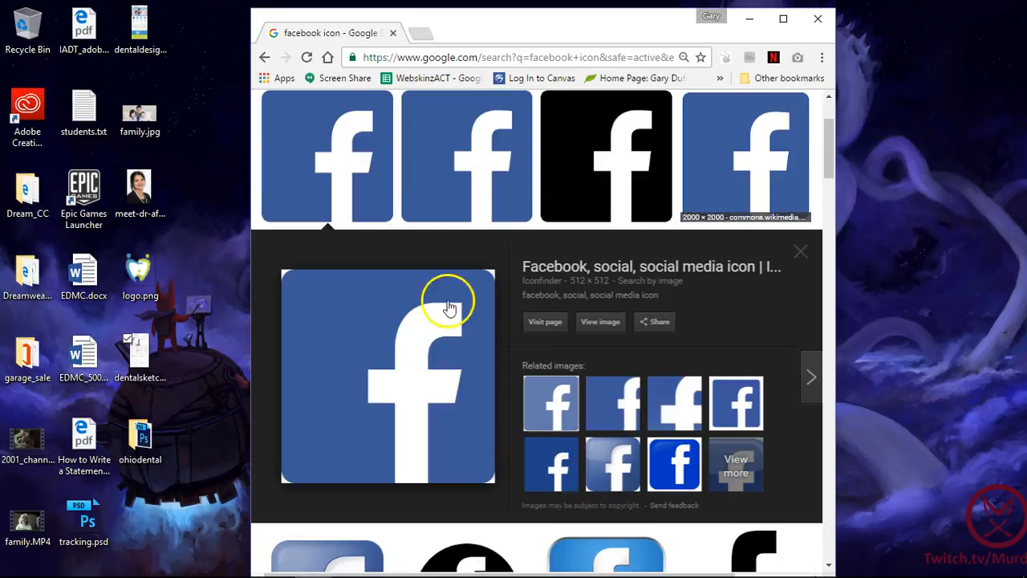
Return to Photoshop and try to bring the Facebook icon from the browser preview into the document
{"action": "left_click", "coordinate": [459, 563]}
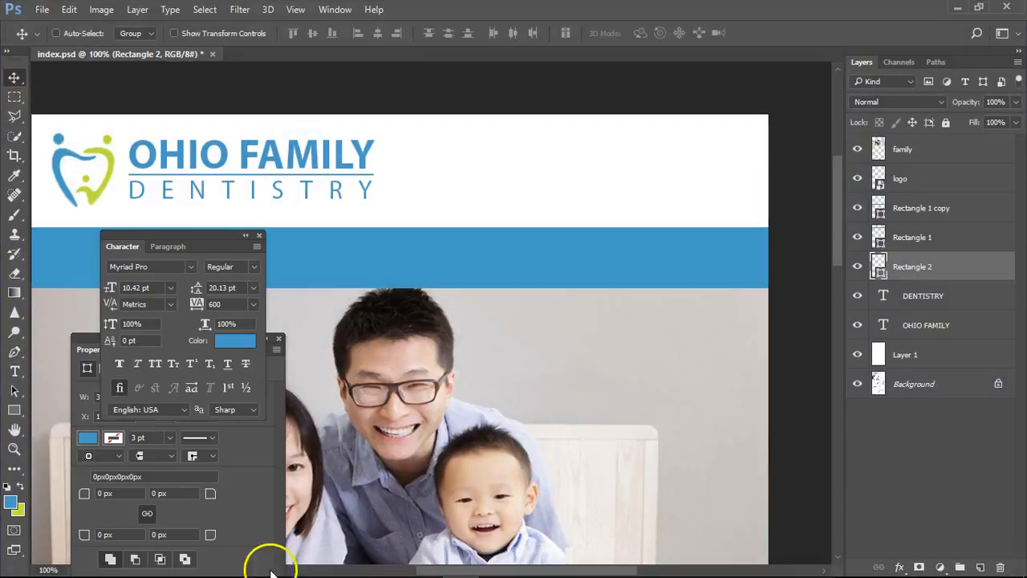
{"action": "mouse_move", "coordinate": [311, 563]}
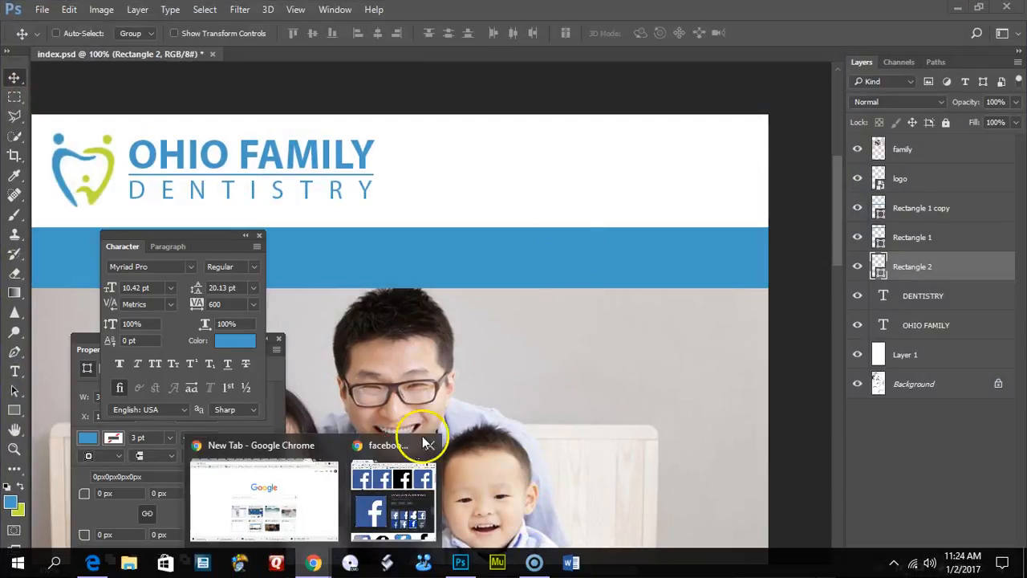
{"action": "left_click", "coordinate": [419, 465]}
{"action": "left_click_drag", "start_coordinate": [427, 307], "coordinate": [77, 215]}
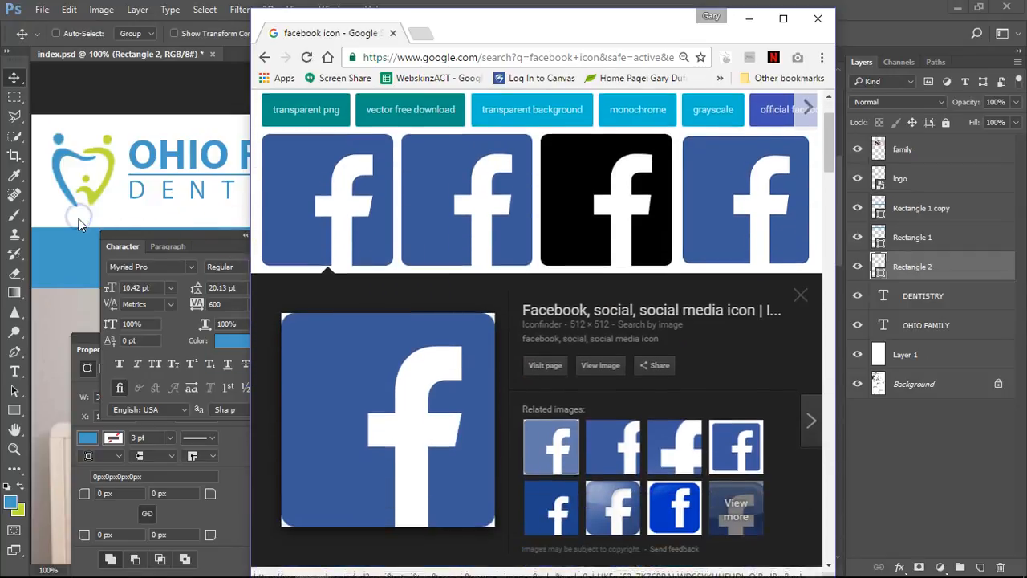
Shrink the Photoshop window, copy the Facebook icon image to the desktop, and place it in index.psd
{"action": "left_click", "coordinate": [978, 10]}
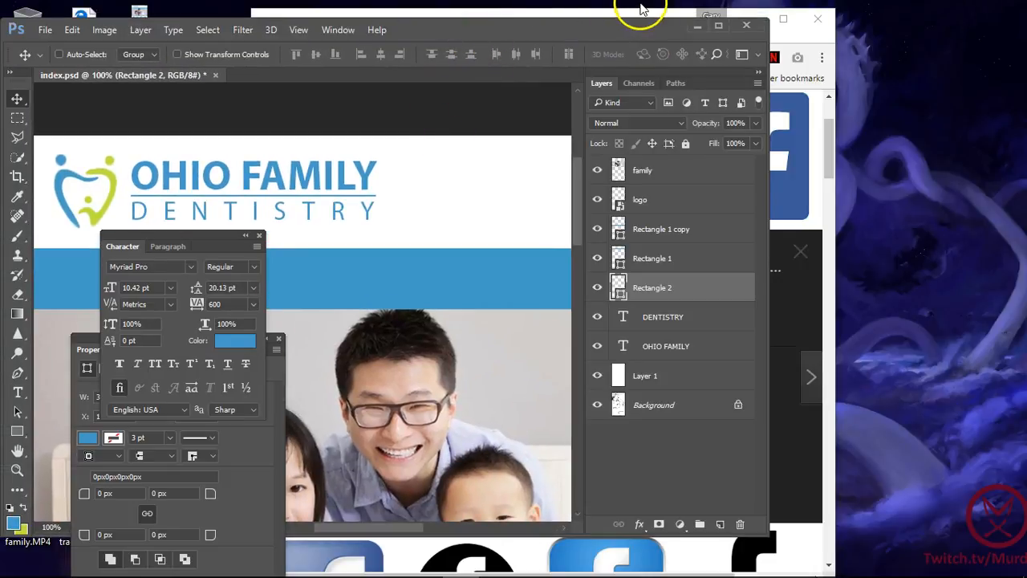
{"action": "left_click", "coordinate": [636, 9]}
{"action": "left_click_drag", "start_coordinate": [476, 349], "coordinate": [92, 195]}
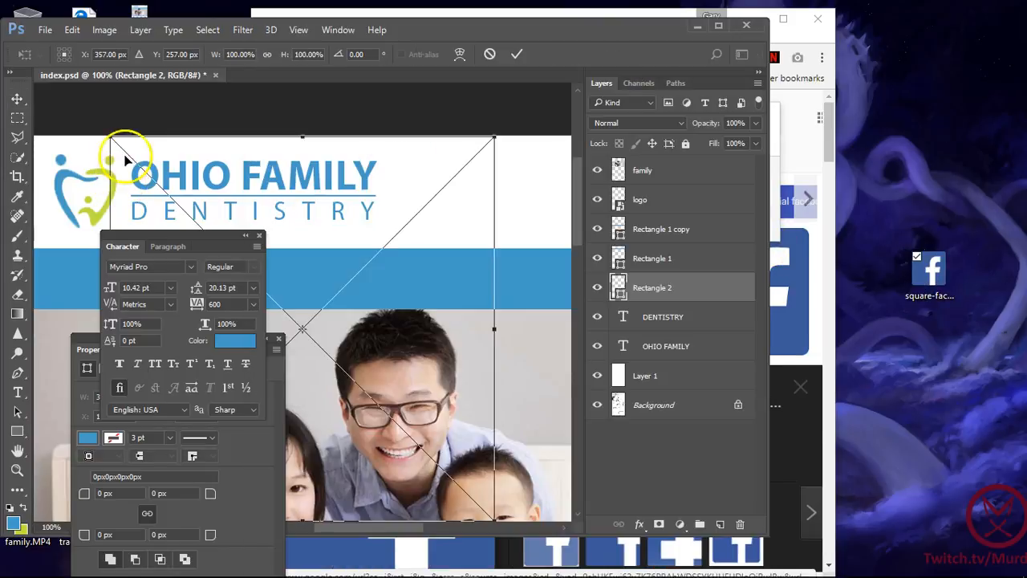
{"action": "left_click", "coordinate": [720, 26]}
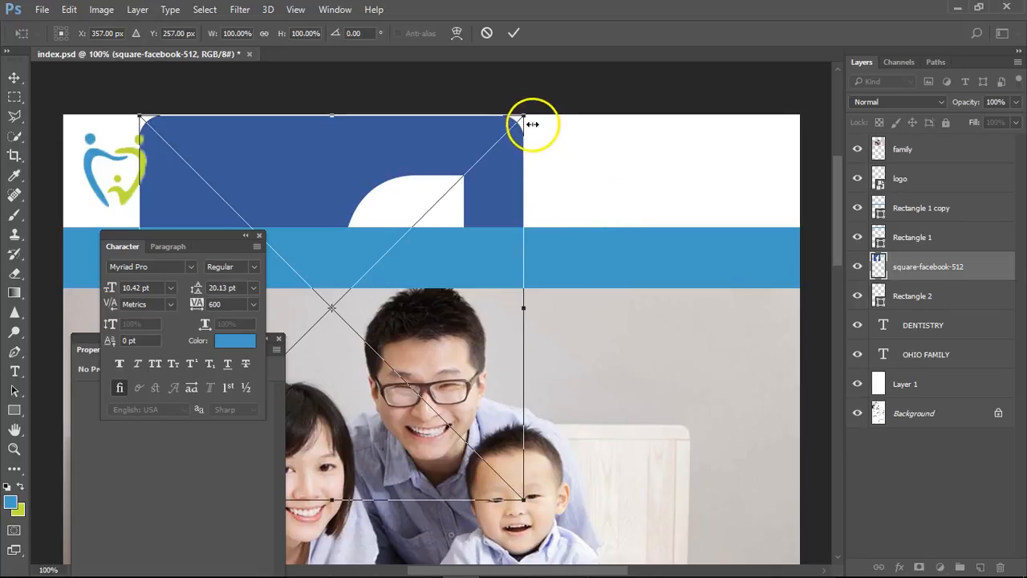
Scale the placed Facebook icon down to a small square and position it in the page header's upper-right corner
{"action": "left_click_drag", "start_coordinate": [520, 119], "coordinate": [720, 145]}
{"action": "key", "text": "Return"}
{"action": "left_click_drag", "start_coordinate": [765, 143], "coordinate": [772, 141]}
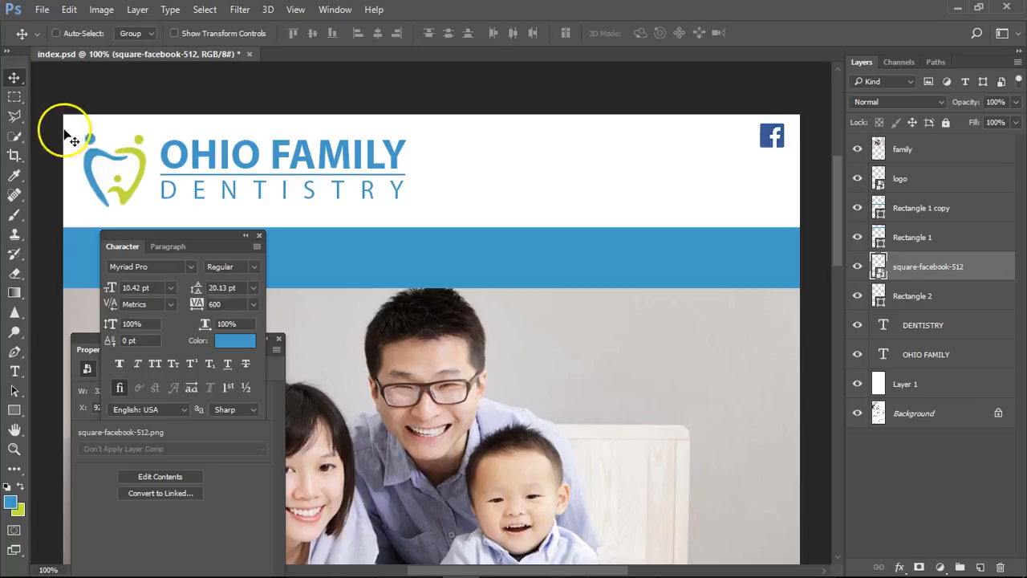
Show the rulers and place a vertical guide along the logo's left edge, at about 2.5% of the page width
{"action": "key", "text": "ctrl+alt+space"}
{"action": "left_click", "coordinate": [454, 236]}
{"action": "left_click", "coordinate": [455, 236]}
{"action": "left_click_drag", "start_coordinate": [470, 236], "coordinate": [536, 153]}
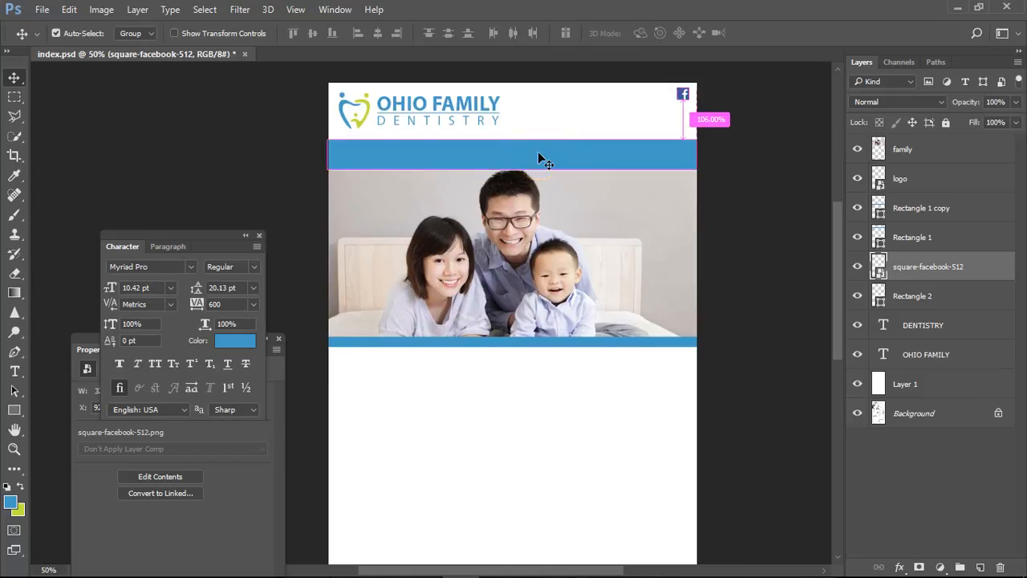
{"action": "key", "text": "ctrl+r"}
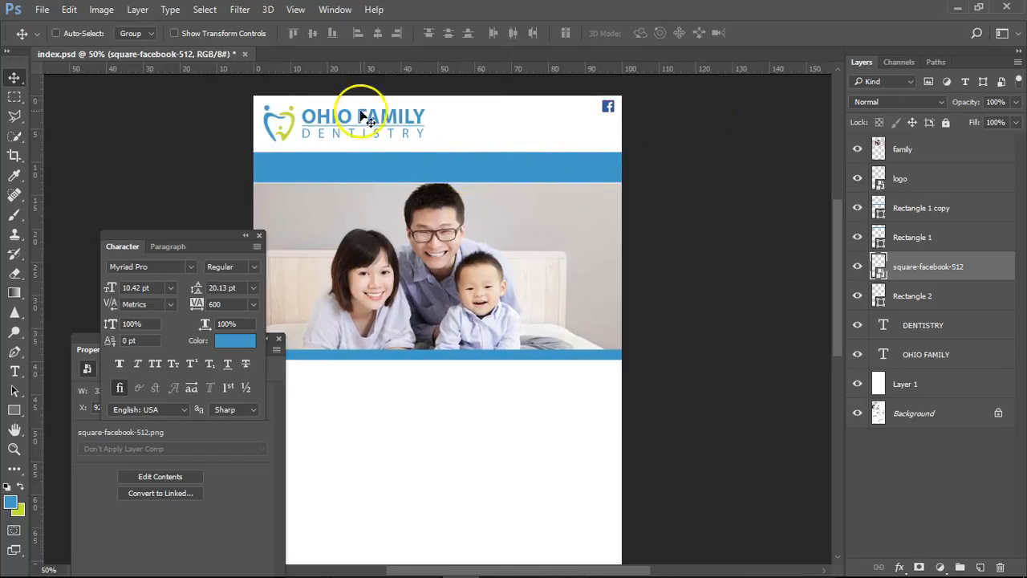
{"action": "left_click_drag", "start_coordinate": [38, 105], "coordinate": [264, 122]}
{"action": "left_click", "coordinate": [259, 78], "text": "ctrl+space"}
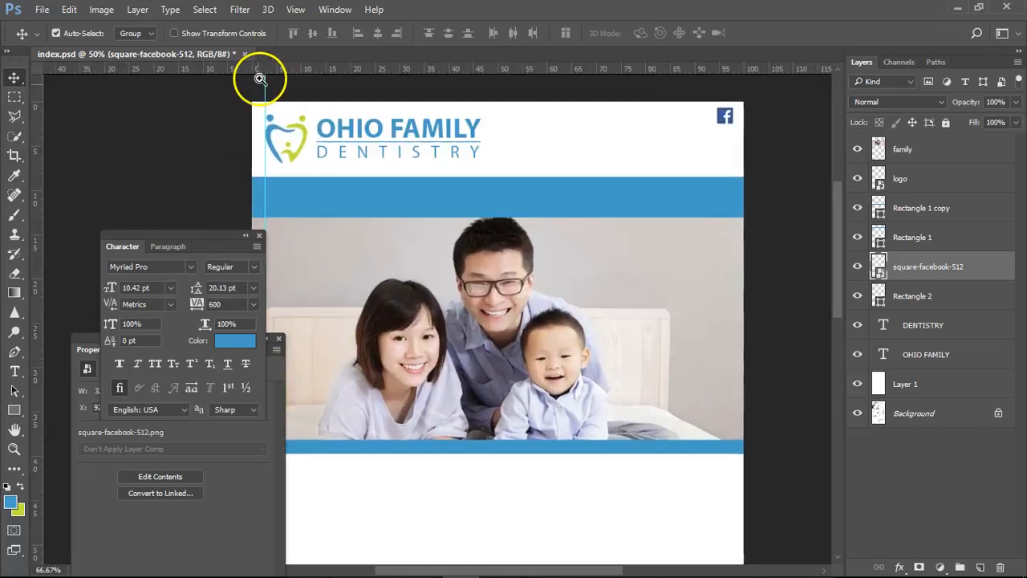
{"action": "left_click", "coordinate": [259, 78], "text": "ctrl+space"}
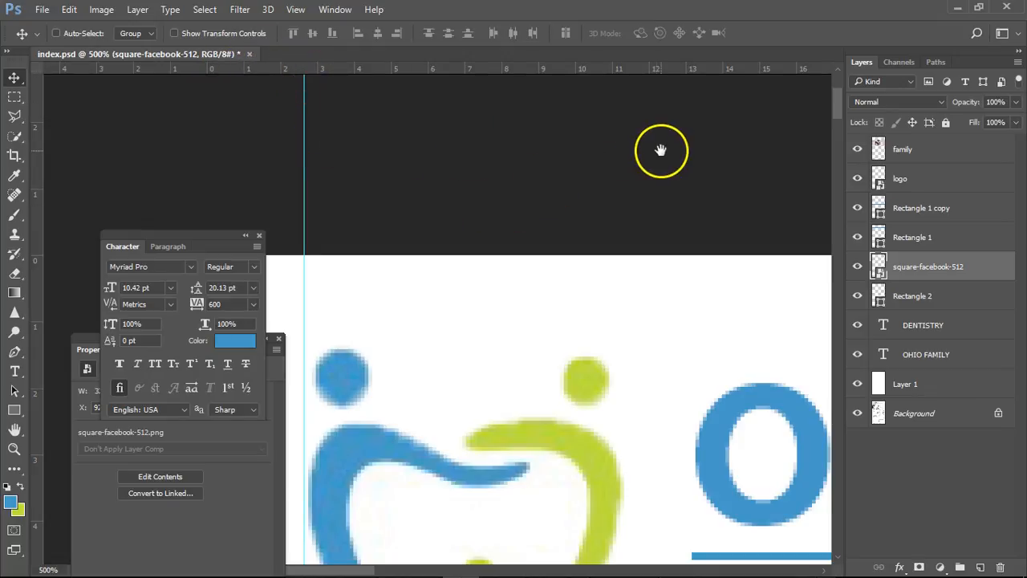
Place a vertical guide near the page's right margin at about 97.5% and nudge the Facebook icon left to meet it
{"action": "left_click_drag", "start_coordinate": [661, 151], "coordinate": [305, 150]}
{"action": "left_click_drag", "start_coordinate": [619, 158], "coordinate": [281, 131]}
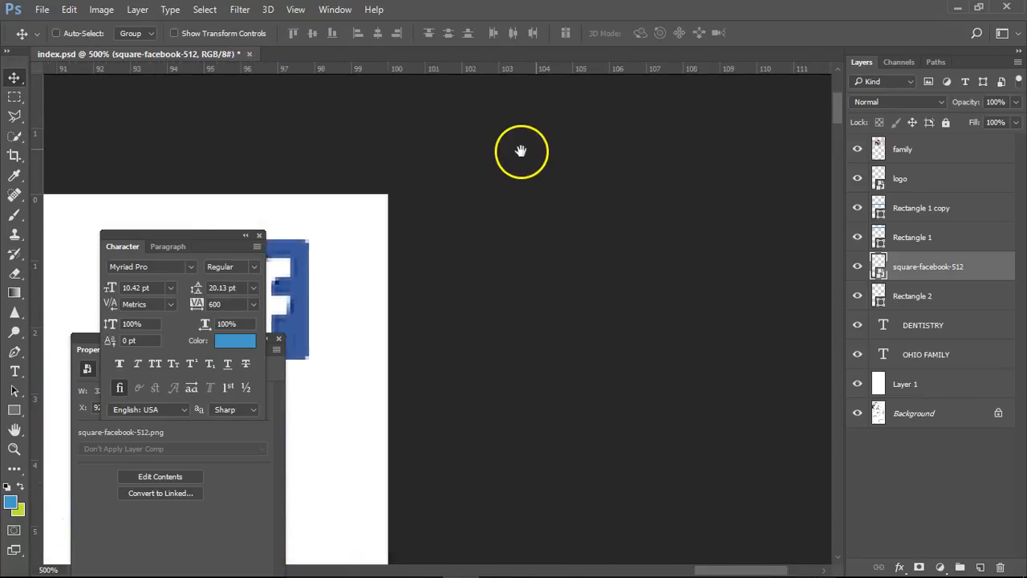
{"action": "left_click_drag", "start_coordinate": [521, 151], "coordinate": [558, 143]}
{"action": "left_click_drag", "start_coordinate": [41, 104], "coordinate": [333, 122]}
{"action": "right_click", "coordinate": [299, 241]}
{"action": "left_click", "coordinate": [337, 243]}
{"action": "key", "text": "Left"}
{"action": "key", "text": "Left"}
{"action": "key", "text": "Left"}
{"action": "key", "text": "Left"}
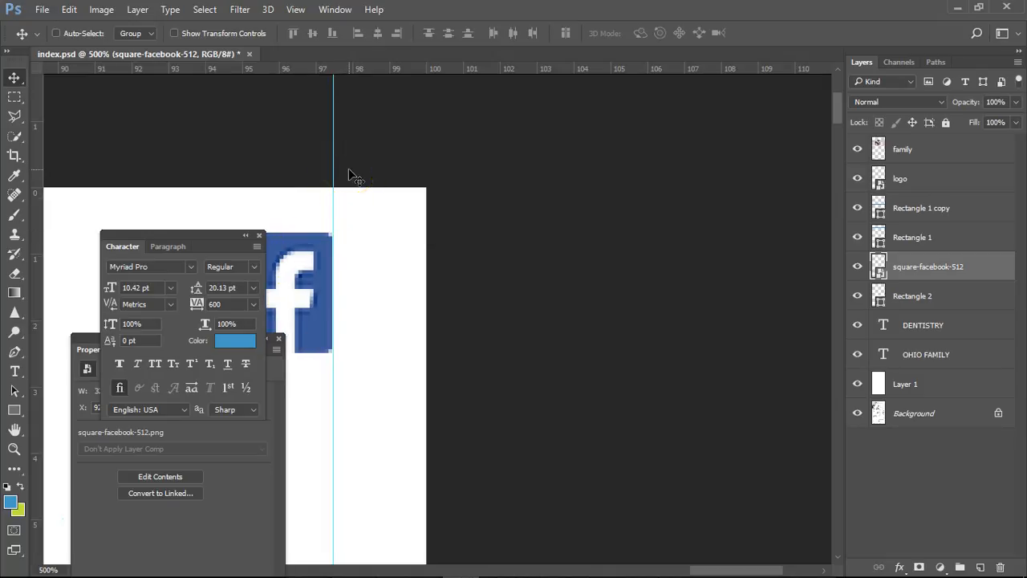
Duplicate the OHIO FAMILY text layer and move the copy to the right side of the header beside the Facebook icon
{"action": "double_click", "coordinate": [14, 449]}
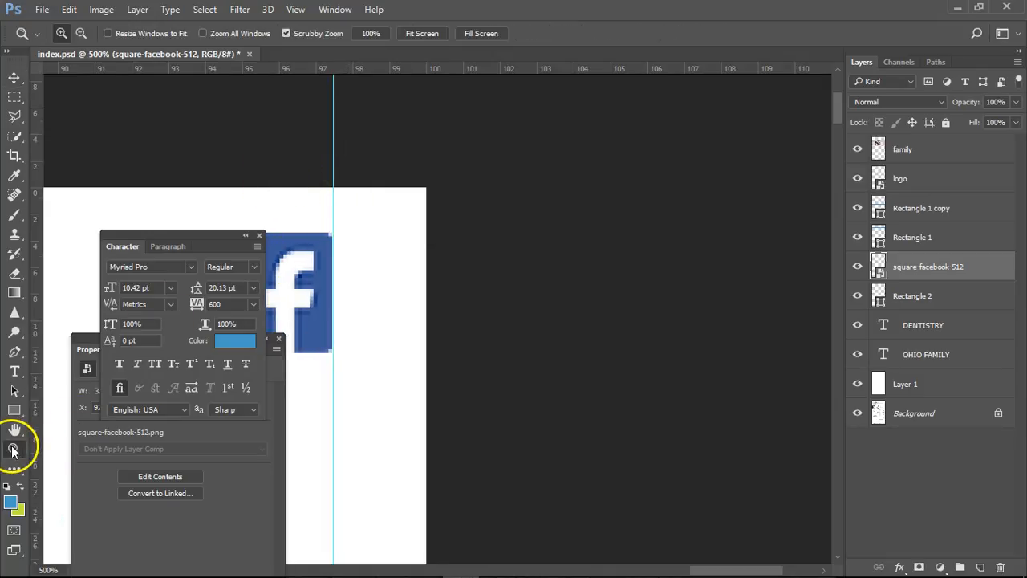
{"action": "left_click_drag", "start_coordinate": [442, 317], "coordinate": [663, 193]}
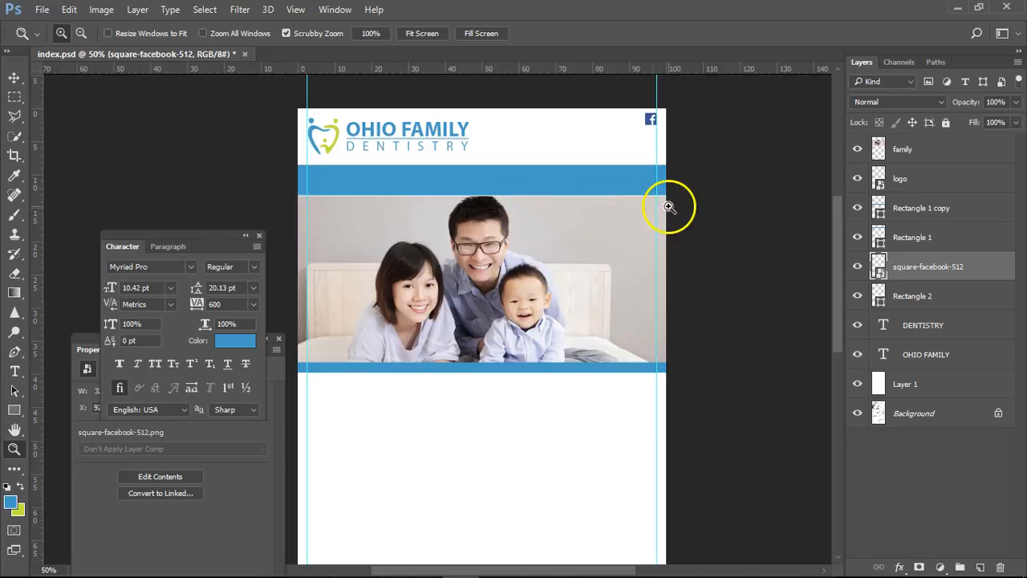
{"action": "left_click", "coordinate": [652, 129]}
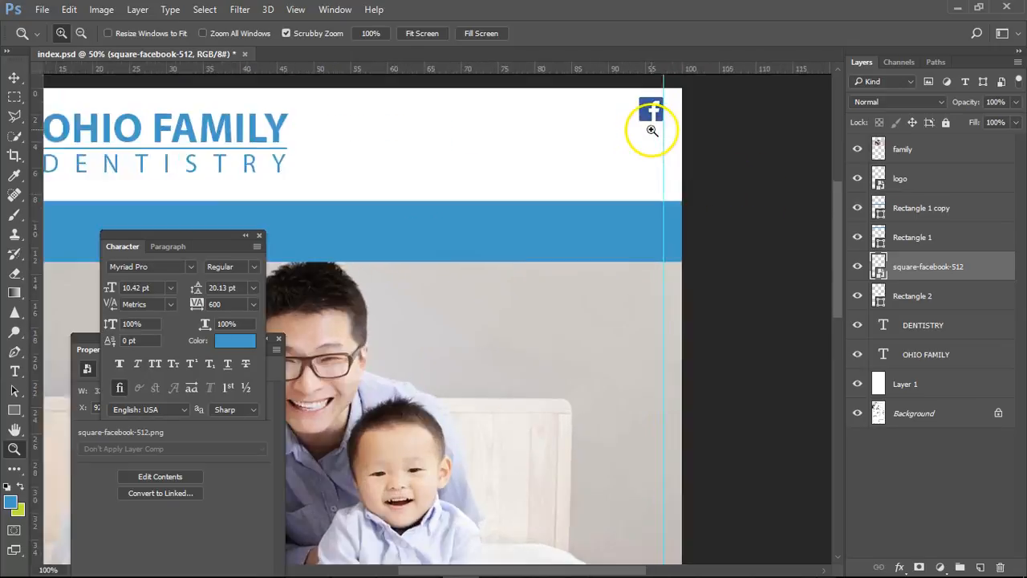
{"action": "left_click_drag", "start_coordinate": [436, 160], "coordinate": [667, 213]}
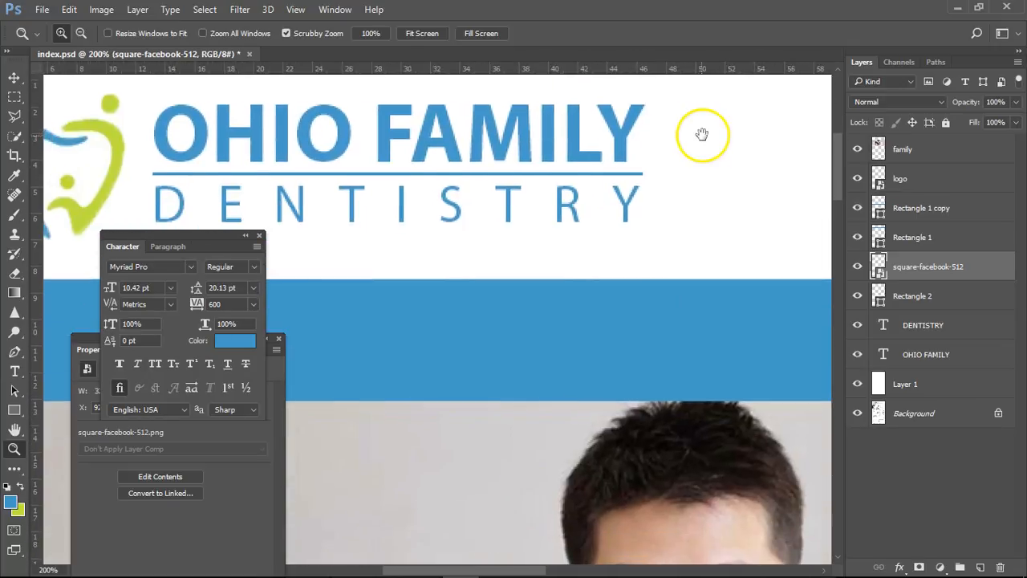
{"action": "left_click", "coordinate": [13, 78]}
{"action": "right_click", "coordinate": [189, 122]}
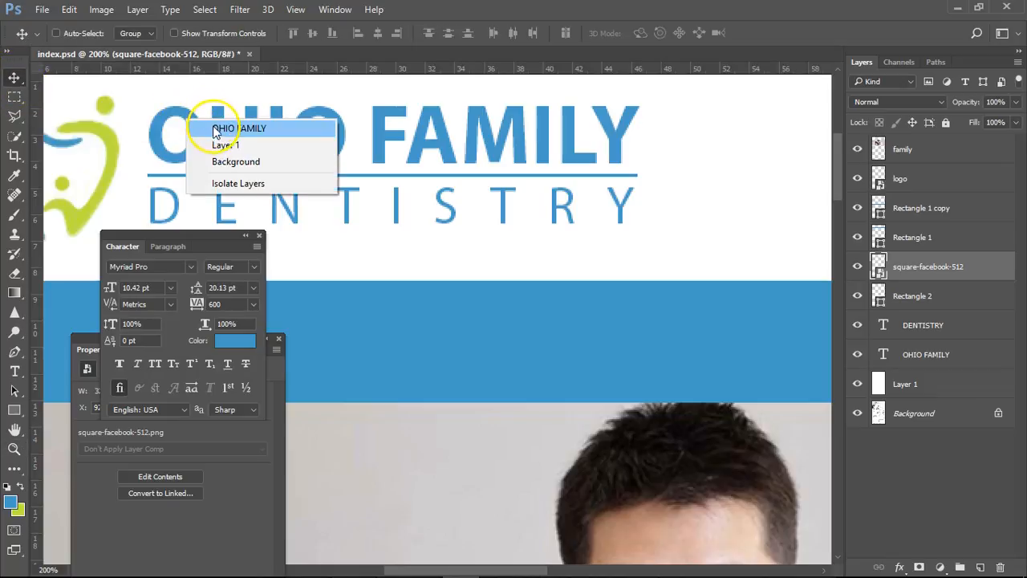
{"action": "left_click", "coordinate": [12, 78]}
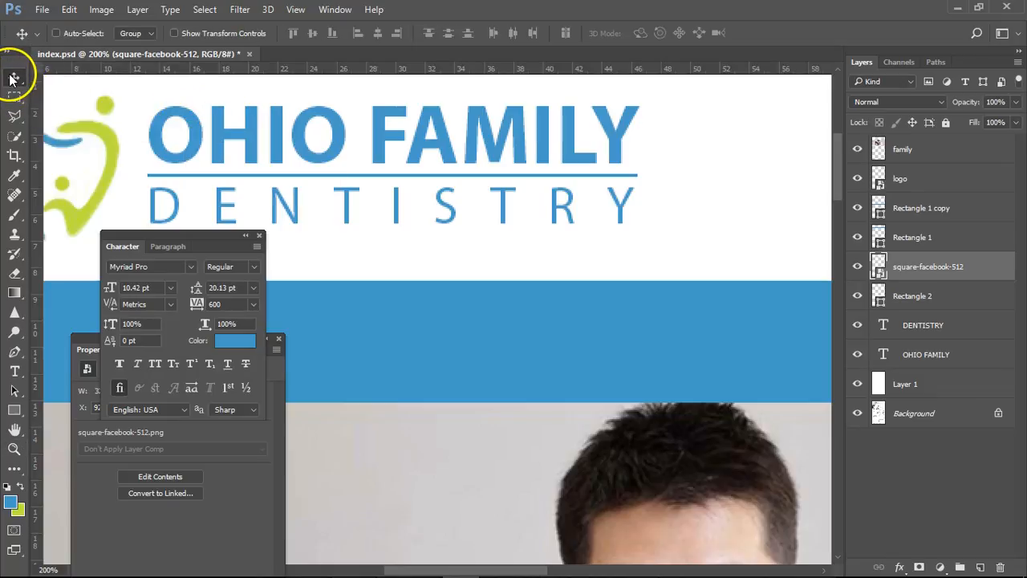
{"action": "right_click", "coordinate": [201, 141]}
{"action": "left_click", "coordinate": [229, 144]}
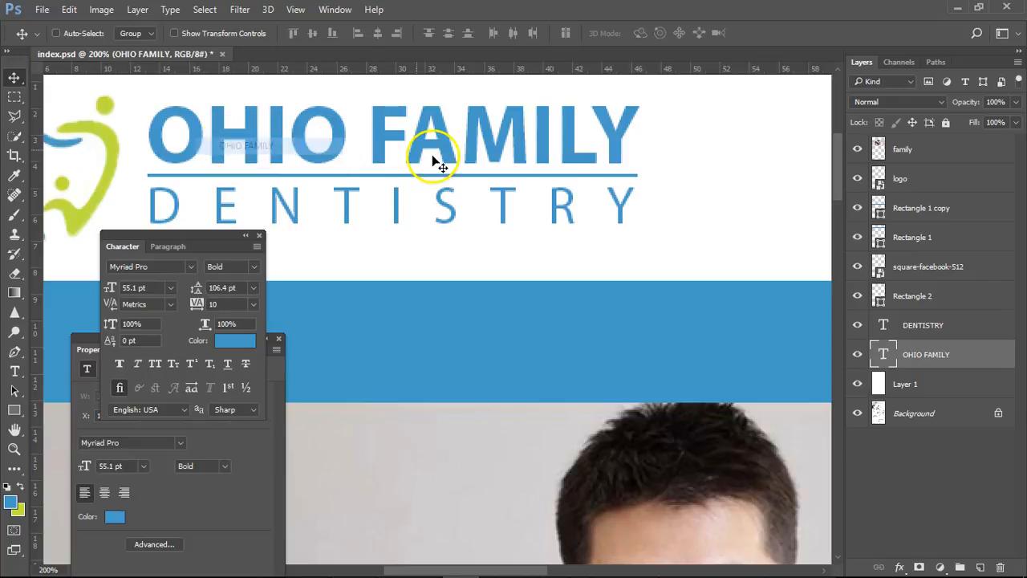
{"action": "key", "text": "ctrl+j"}
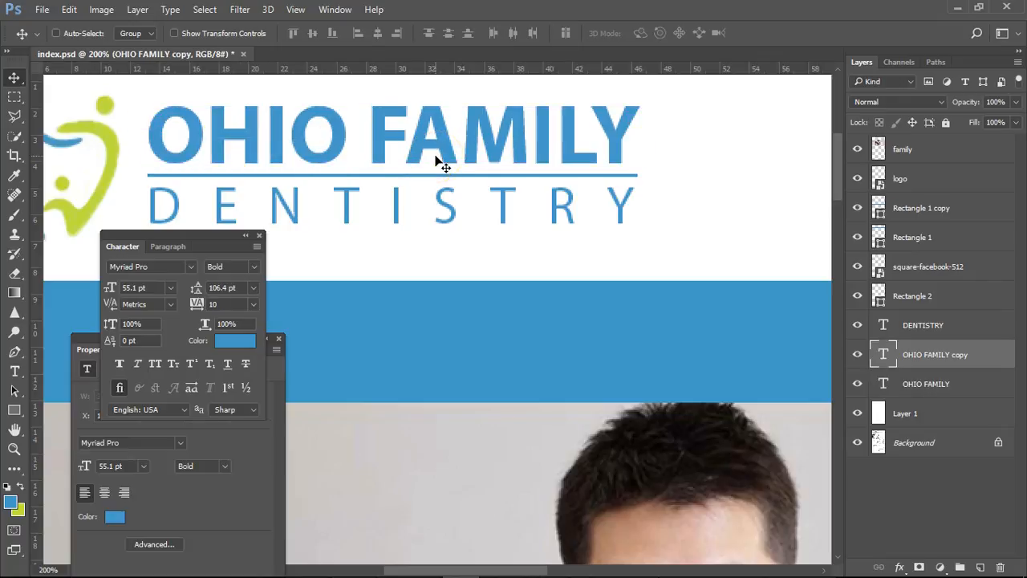
{"action": "left_click_drag", "start_coordinate": [277, 131], "coordinate": [672, 125]}
{"action": "left_click_drag", "start_coordinate": [551, 195], "coordinate": [677, 291]}
Replace the copied heading's text with "Call Us Today:" followed by the practice's phone number
{"action": "scroll", "coordinate": [607, 286], "scroll_direction": "down", "scroll_amount": 3}
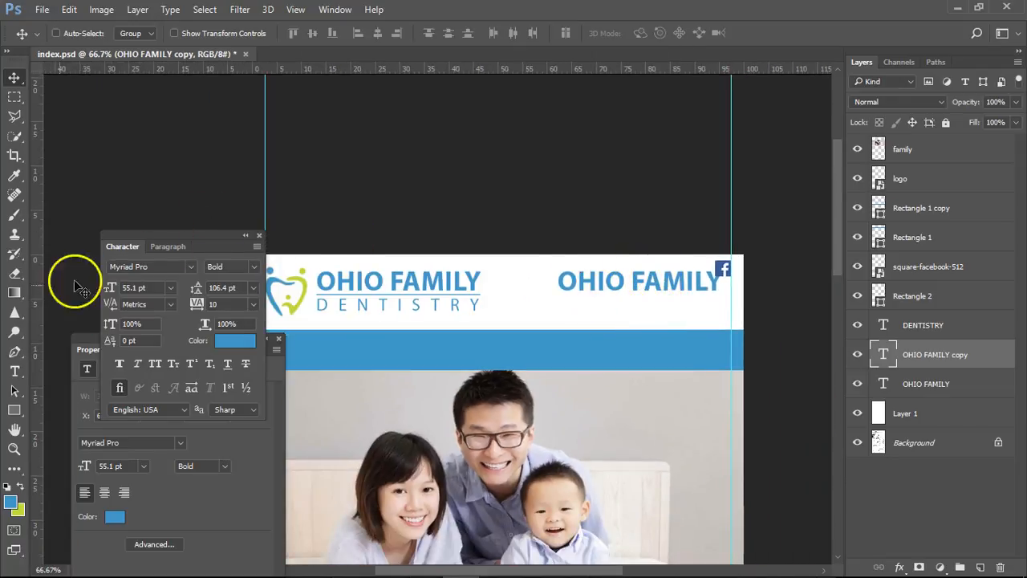
{"action": "left_click", "coordinate": [14, 370]}
{"action": "left_click_drag", "start_coordinate": [560, 282], "coordinate": [751, 282]}
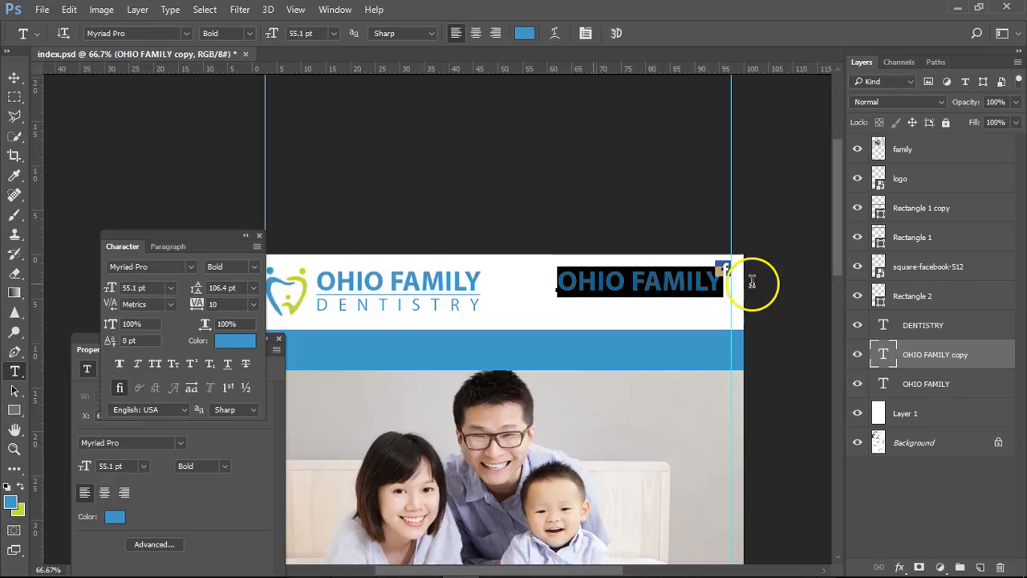
{"action": "type", "text": "Call Us Today: 1"}
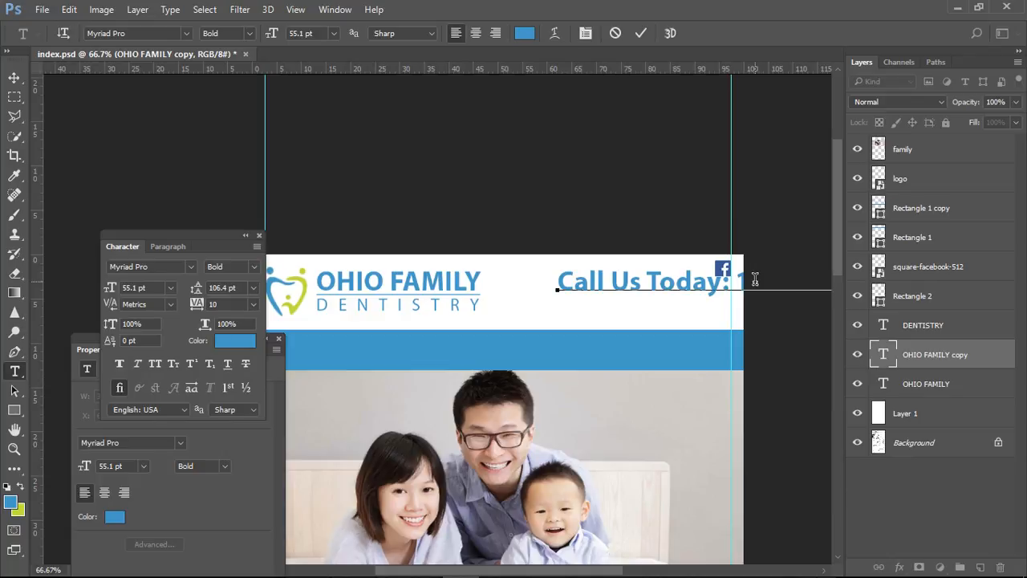
{"action": "left_click", "coordinate": [16, 77]}
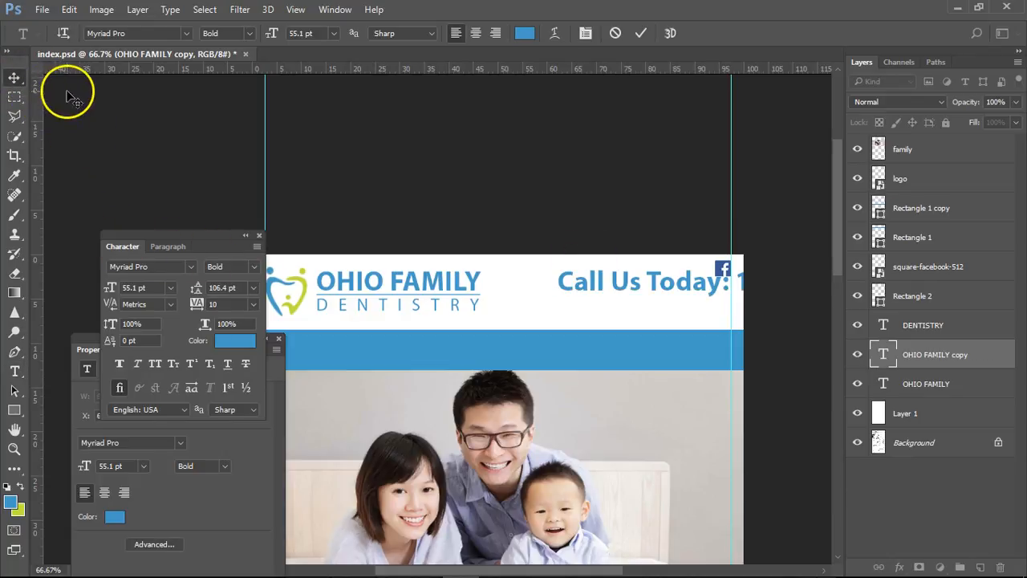
Scale the phone line down to about 52.71% and place it beneath the Facebook icon, ending at the right guide
{"action": "key", "text": "ctrl+t"}
{"action": "left_click_drag", "start_coordinate": [555, 298], "coordinate": [610, 291]}
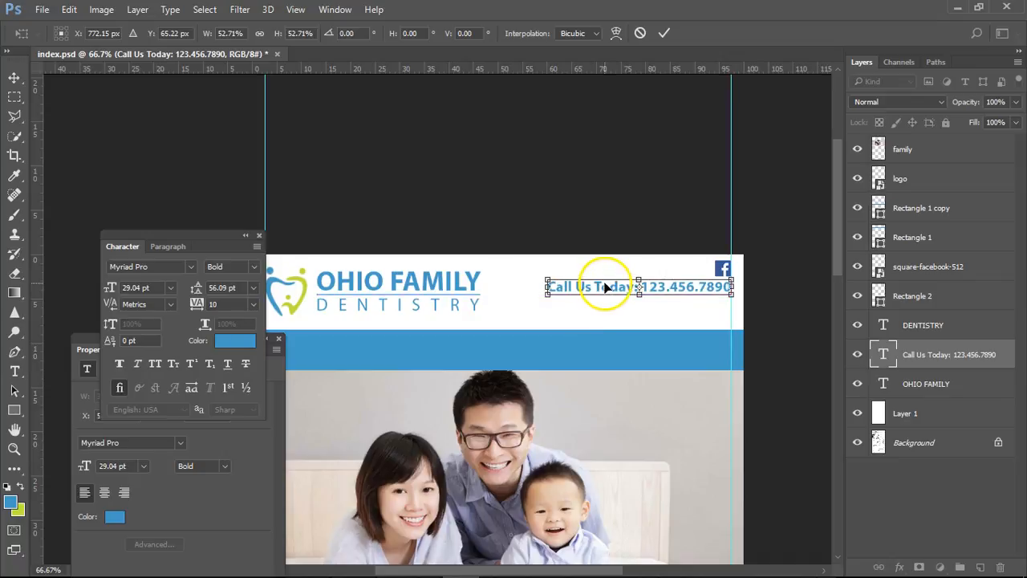
{"action": "key", "text": "Return"}
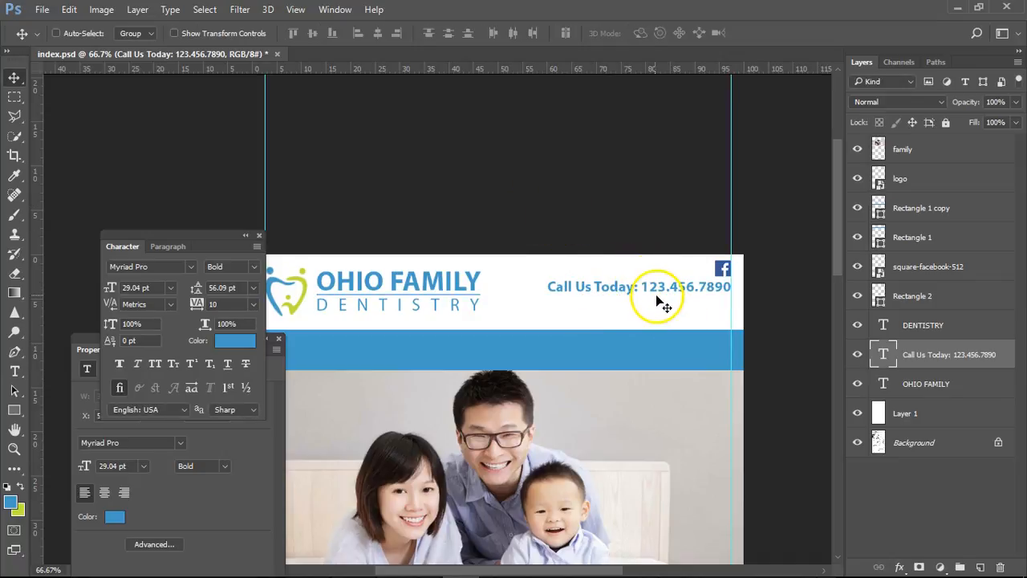
Duplicate the phone line directly below itself and set the copy's font style to Italic
{"action": "left_click_drag", "start_coordinate": [633, 295], "coordinate": [633, 313]}
{"action": "left_click", "coordinate": [15, 370]}
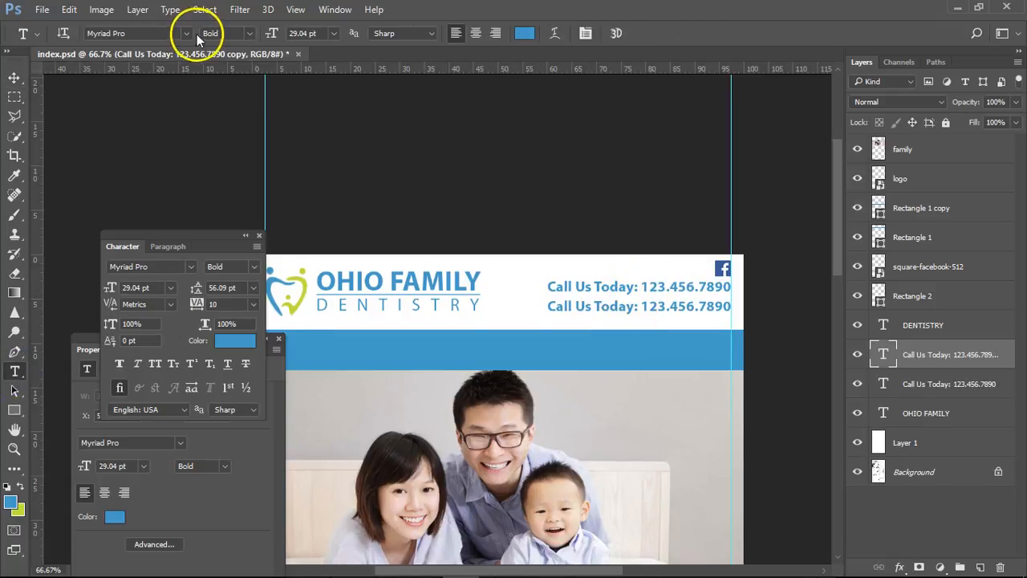
{"action": "left_click", "coordinate": [249, 33]}
{"action": "left_click", "coordinate": [220, 59]}
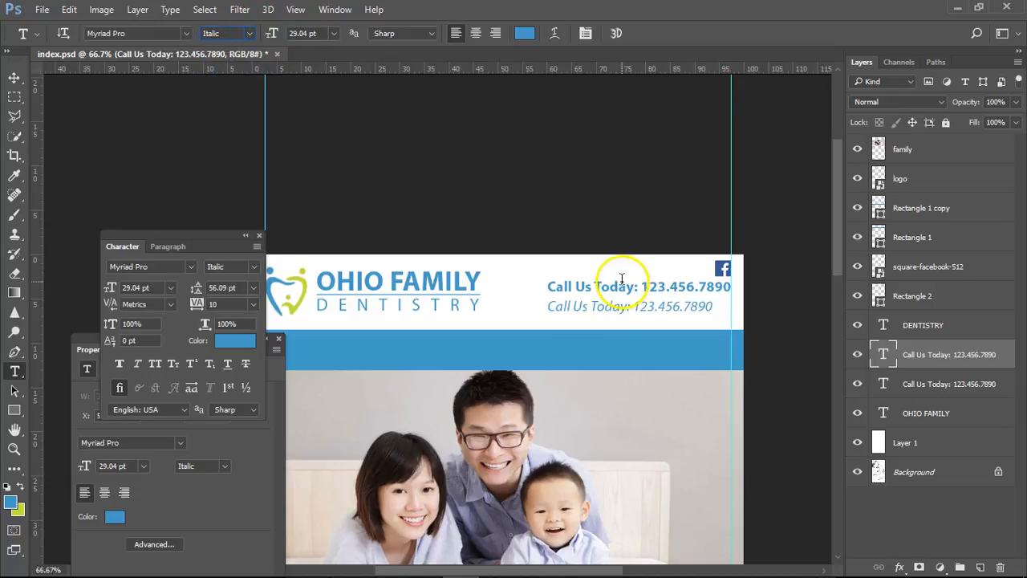
{"action": "left_click", "coordinate": [251, 33]}
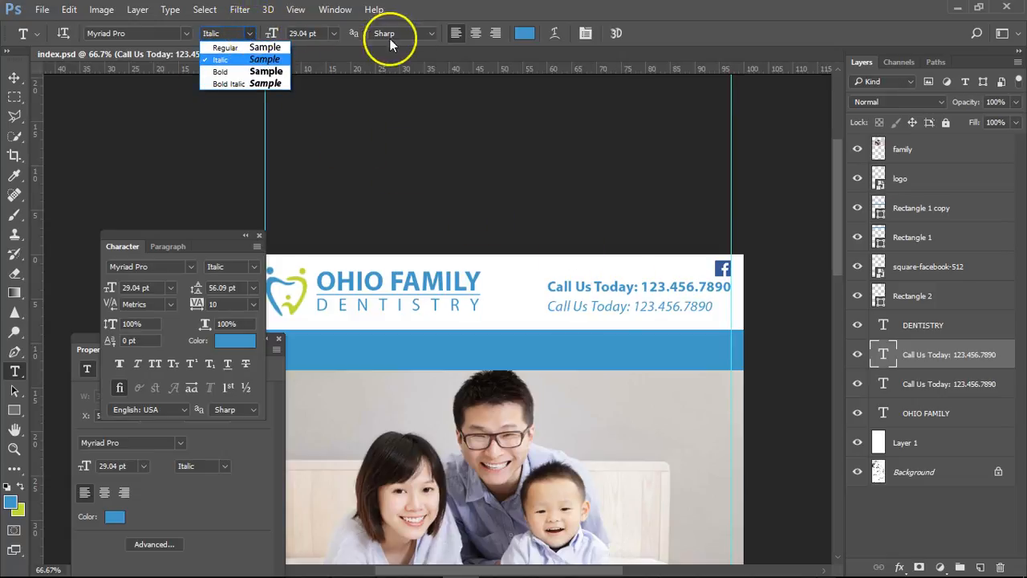
{"action": "left_click", "coordinate": [601, 81]}
Replace the italic copy's text with the practice's street address, putting the city and state on a second line
{"action": "left_click_drag", "start_coordinate": [550, 305], "coordinate": [760, 311]}
{"action": "type", "text": "123"}
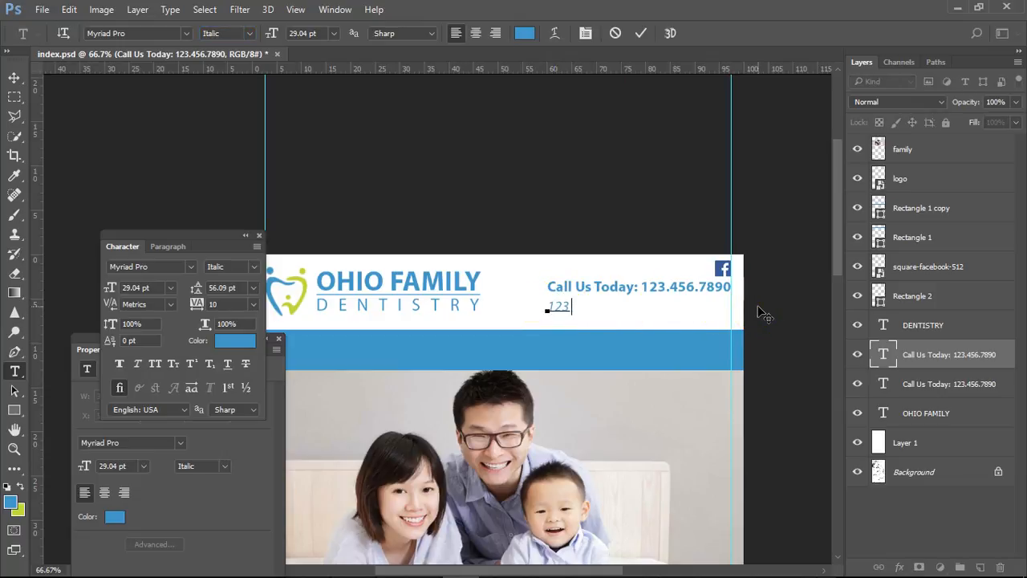
{"action": "type", "text": " Floral St"}
{"action": "key", "text": "Return"}
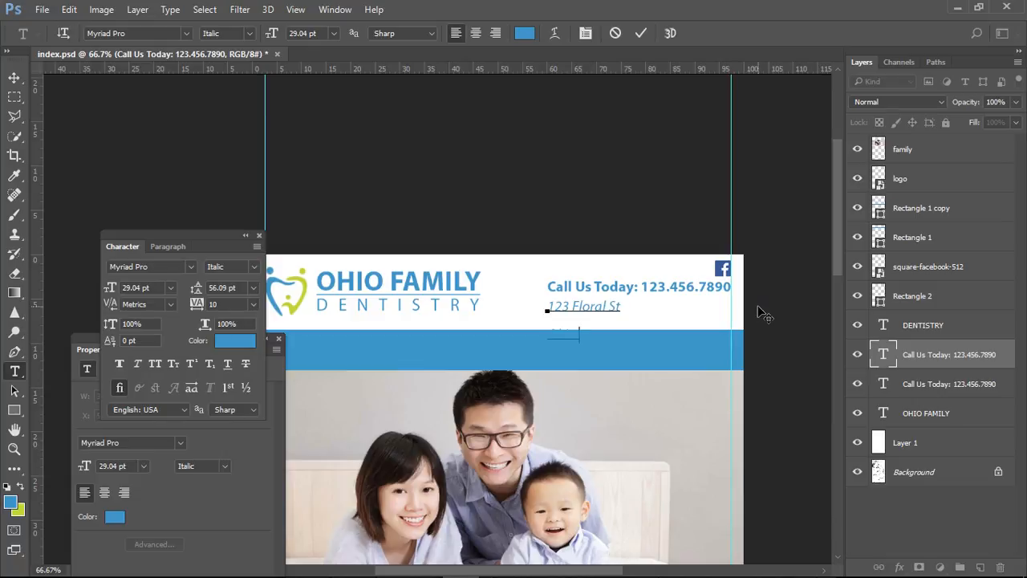
{"action": "scroll", "coordinate": [614, 316], "scroll_direction": "down", "scroll_amount": 1}
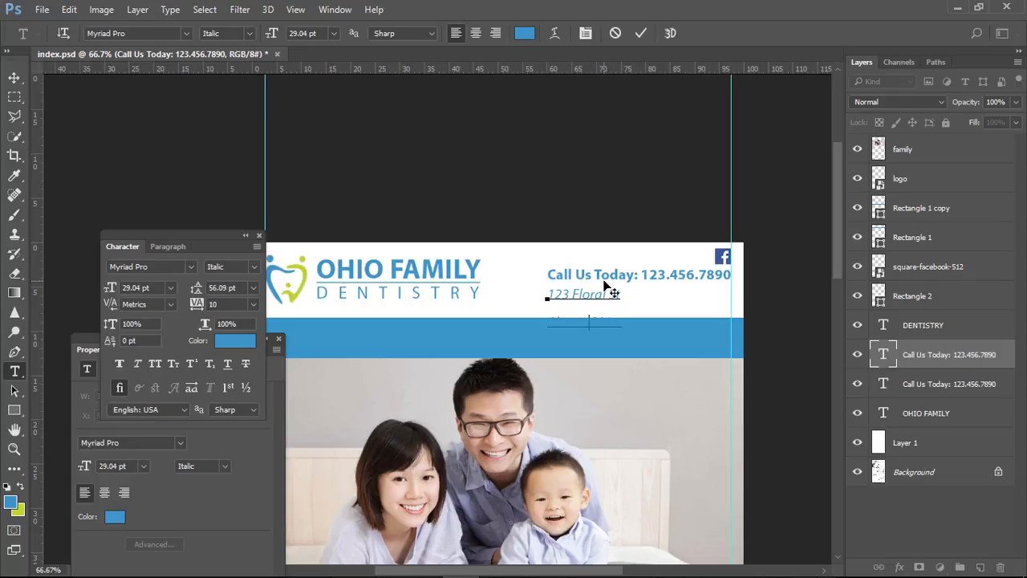
{"action": "left_click", "coordinate": [14, 78]}
Set the address text's leading to 12 pt and move the address into the white space below the phone line
{"action": "left_click_drag", "start_coordinate": [561, 361], "coordinate": [544, 289]}
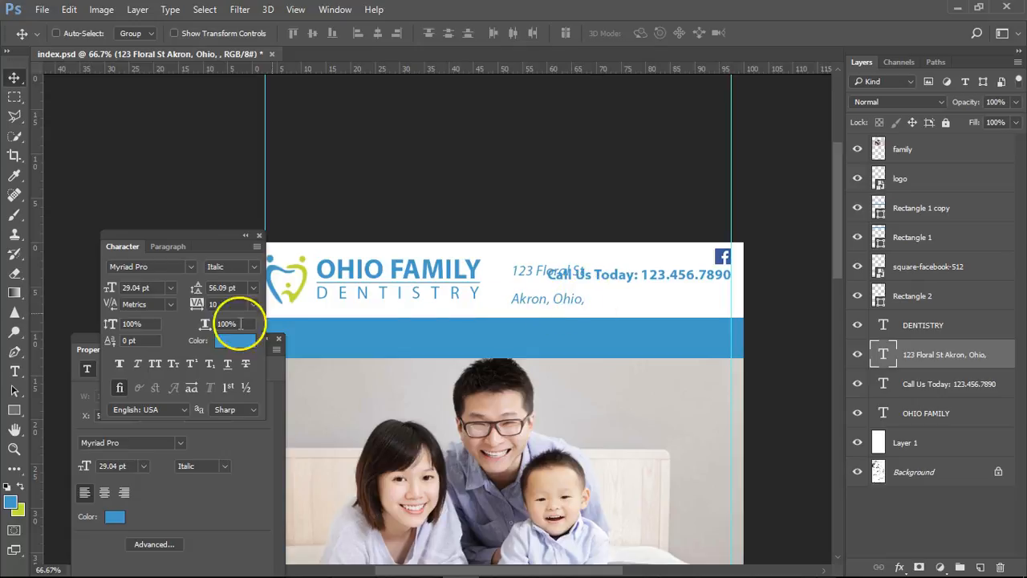
{"action": "left_click", "coordinate": [17, 371]}
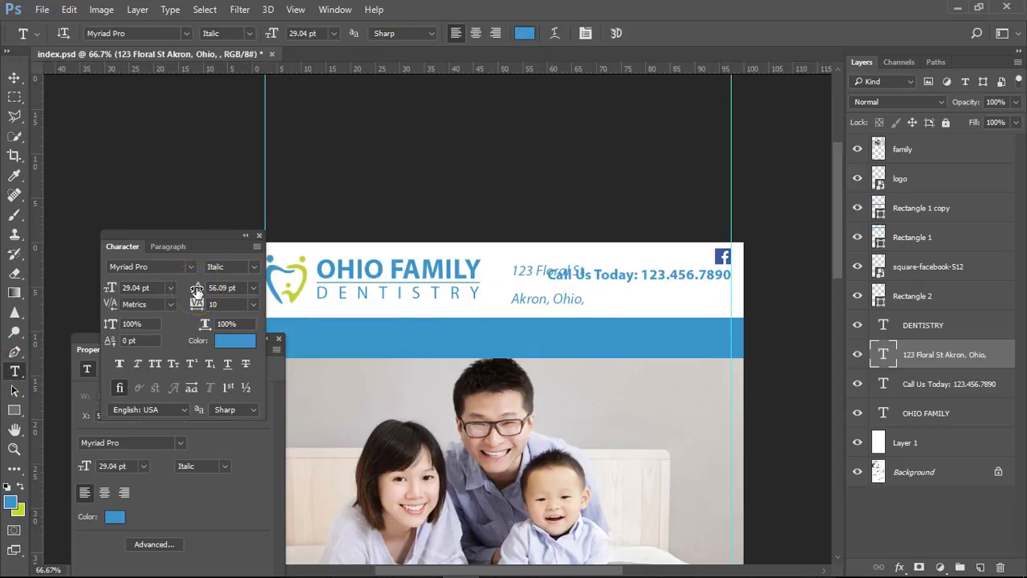
{"action": "left_click", "coordinate": [254, 287]}
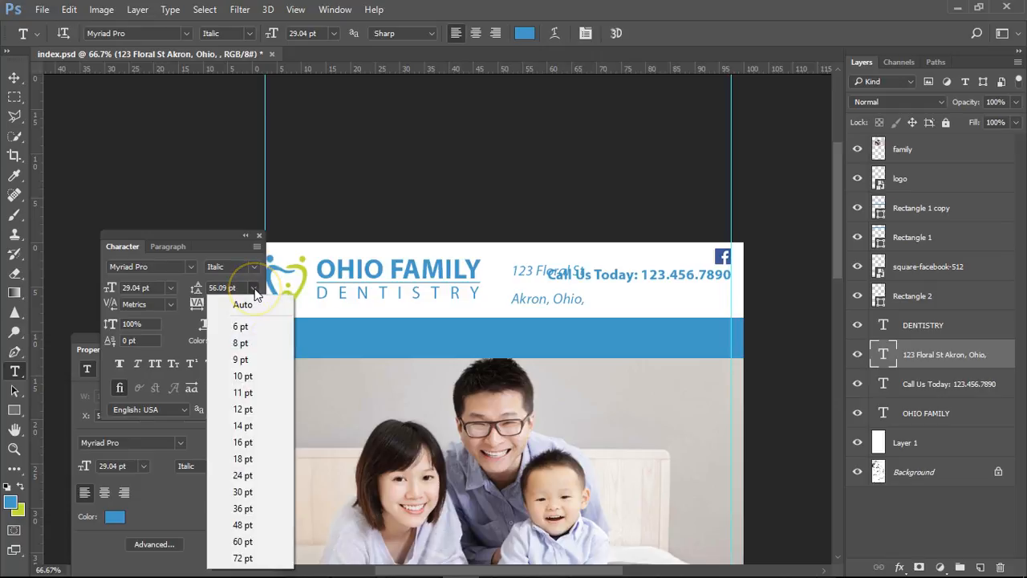
{"action": "left_click", "coordinate": [249, 407]}
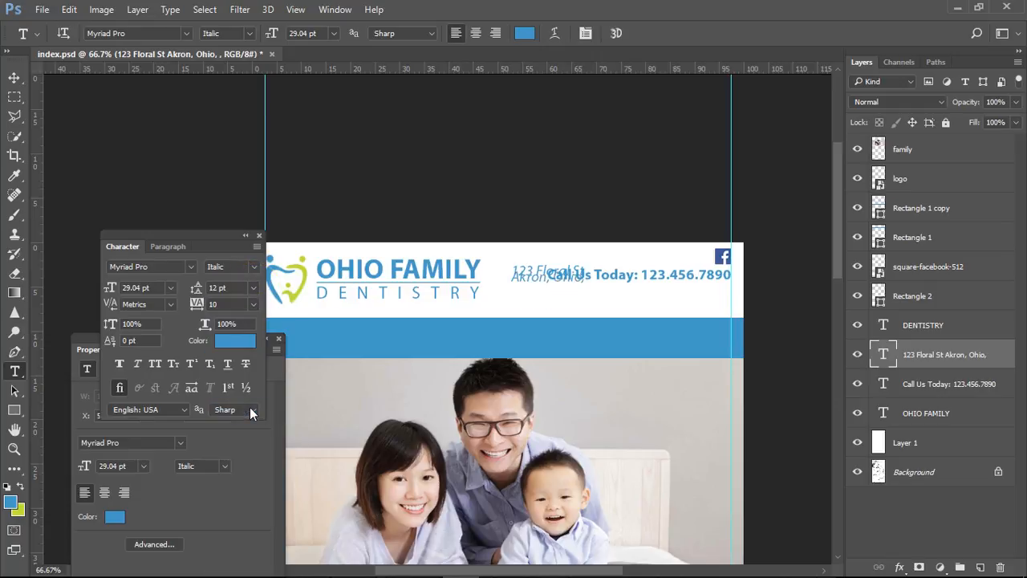
{"action": "left_click", "coordinate": [13, 78]}
{"action": "left_click_drag", "start_coordinate": [539, 275], "coordinate": [596, 302]}
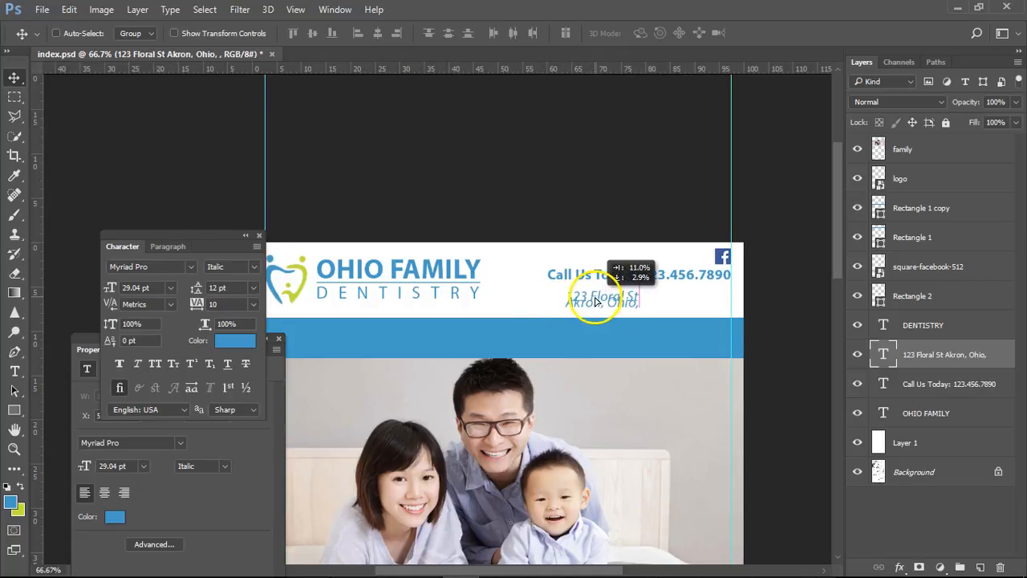
Right-align the address text and move it against the right guide, just beneath the phone number
{"action": "left_click", "coordinate": [14, 370]}
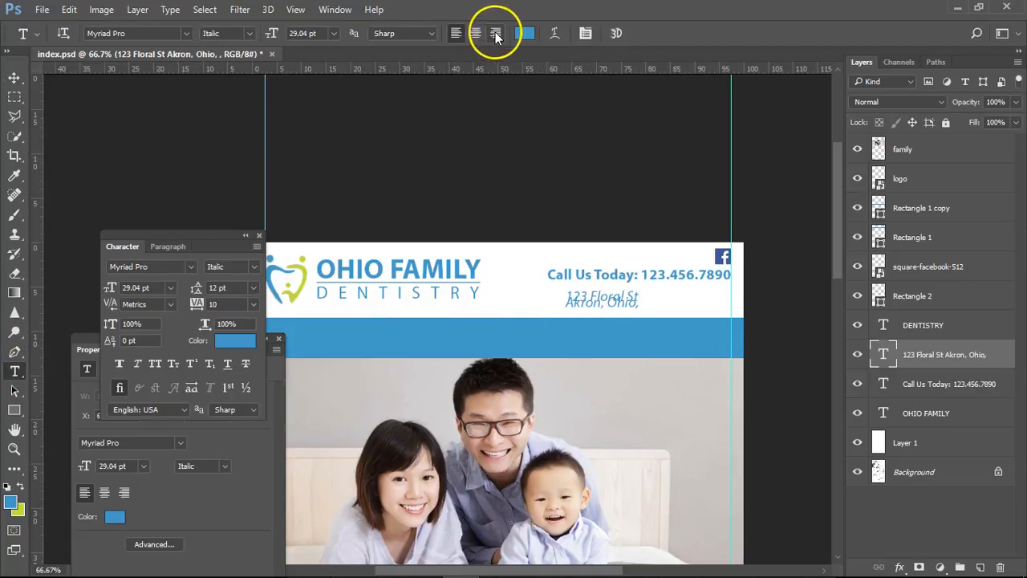
{"action": "left_click", "coordinate": [495, 34]}
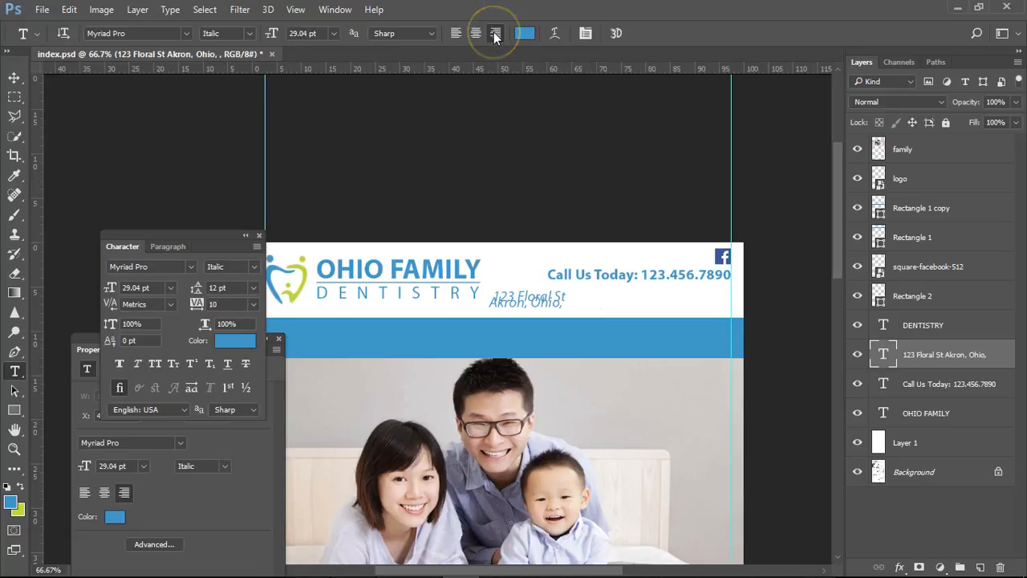
{"action": "left_click", "coordinate": [15, 78]}
{"action": "left_click_drag", "start_coordinate": [532, 297], "coordinate": [692, 294]}
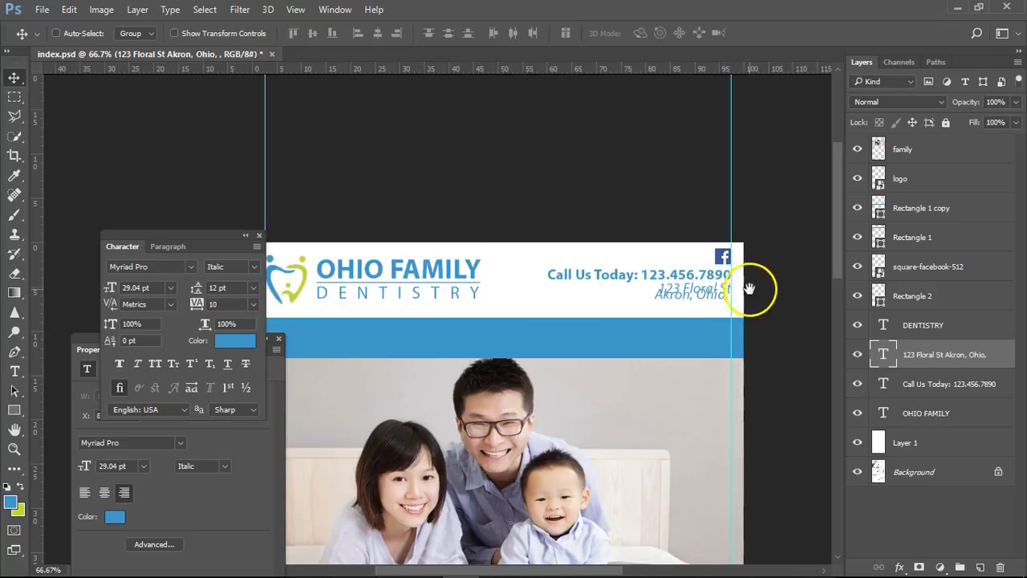
{"action": "key", "text": "ctrl+plus"}
{"action": "key", "text": "ctrl+plus"}
{"action": "key", "text": "ctrl+plus"}
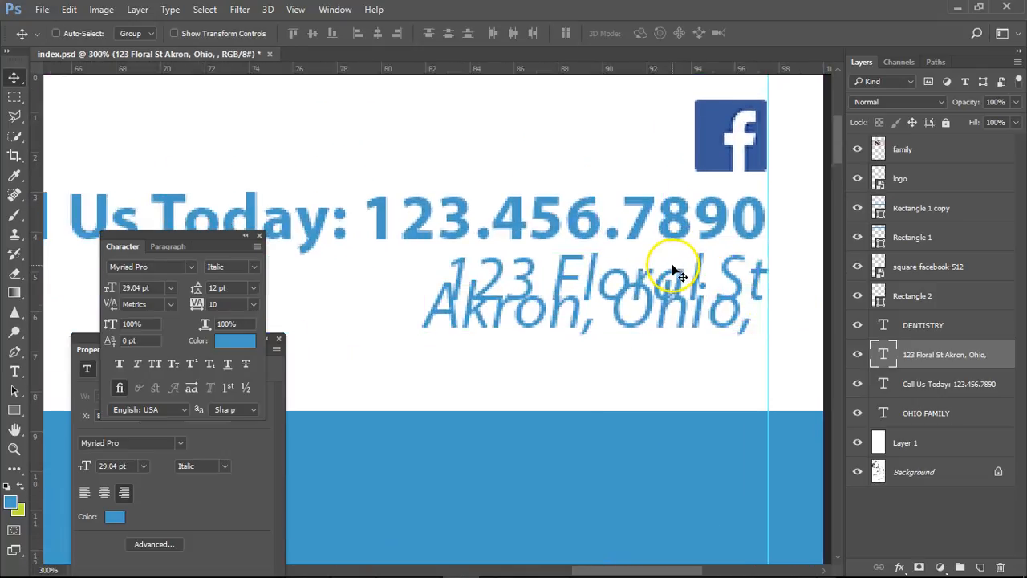
Select the phone number line and nudge it right so its last digit meets the right guide
{"action": "left_click", "coordinate": [714, 218]}
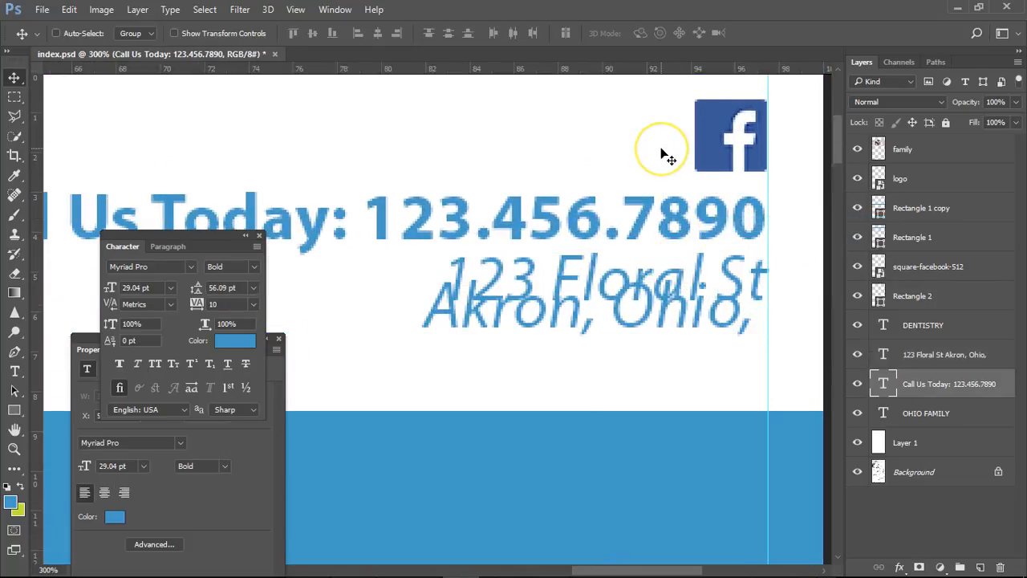
{"action": "key", "text": "Right"}
{"action": "key", "text": "Right"}
{"action": "key", "text": "Left"}
Select the italic address text and increase its leading to 24 pt
{"action": "right_click", "coordinate": [665, 280]}
{"action": "left_click", "coordinate": [700, 294]}
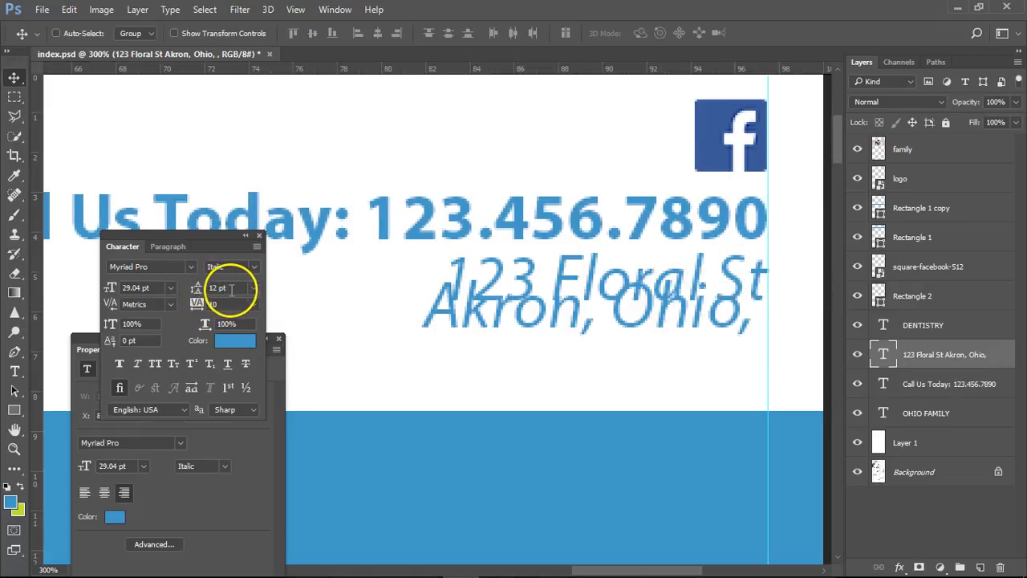
{"action": "left_click", "coordinate": [253, 287]}
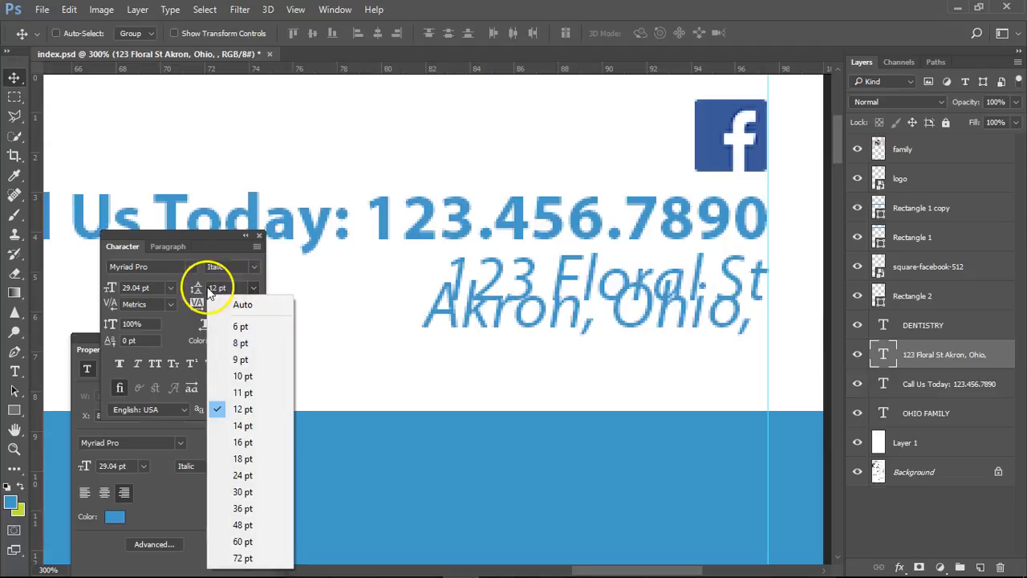
{"action": "left_click", "coordinate": [243, 426]}
{"action": "left_click", "coordinate": [256, 291]}
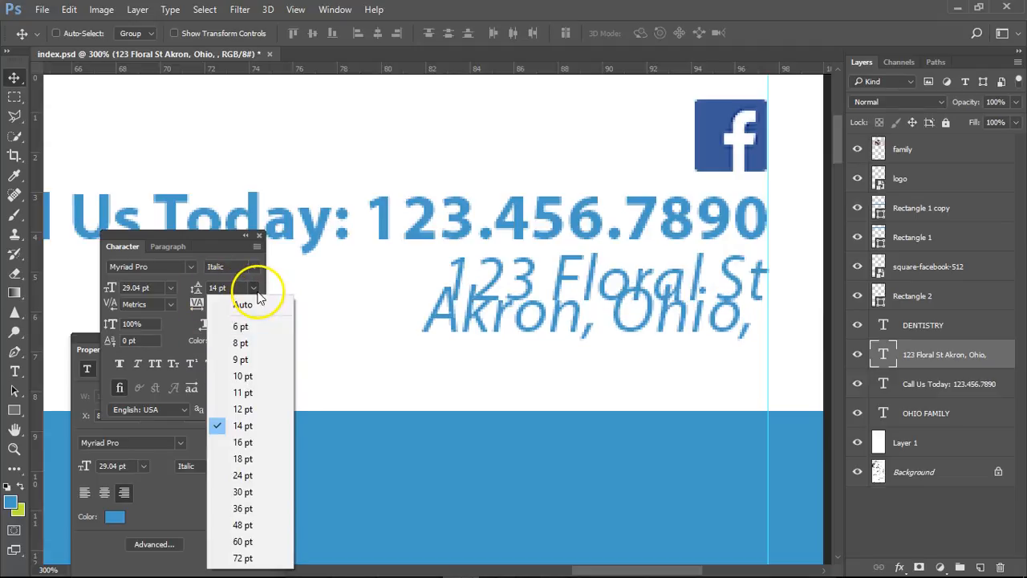
{"action": "left_click", "coordinate": [245, 474]}
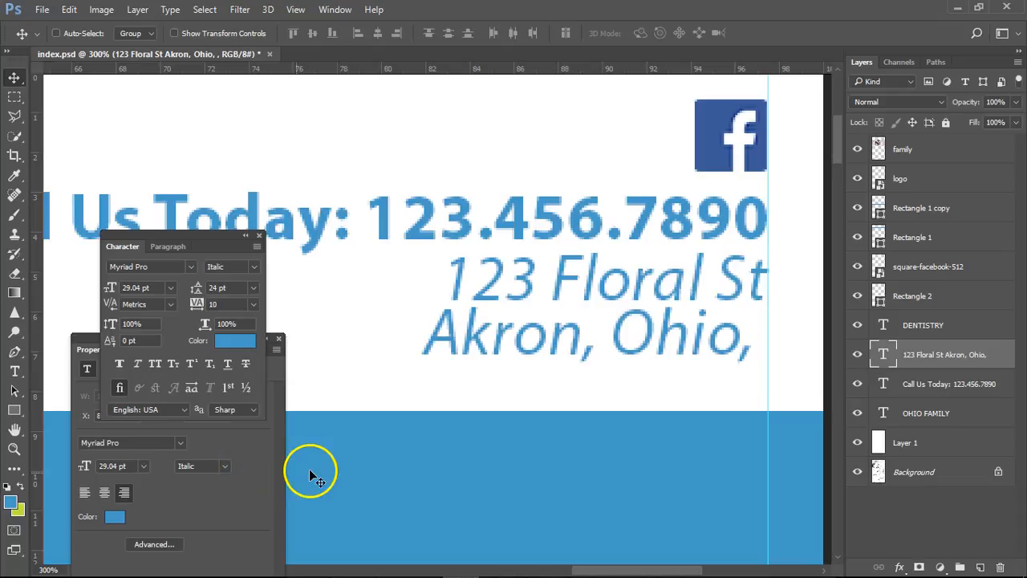
Shorten the state in the address to its two-letter abbreviation and add a comma and the ZIP code on the same line
{"action": "left_click", "coordinate": [14, 370]}
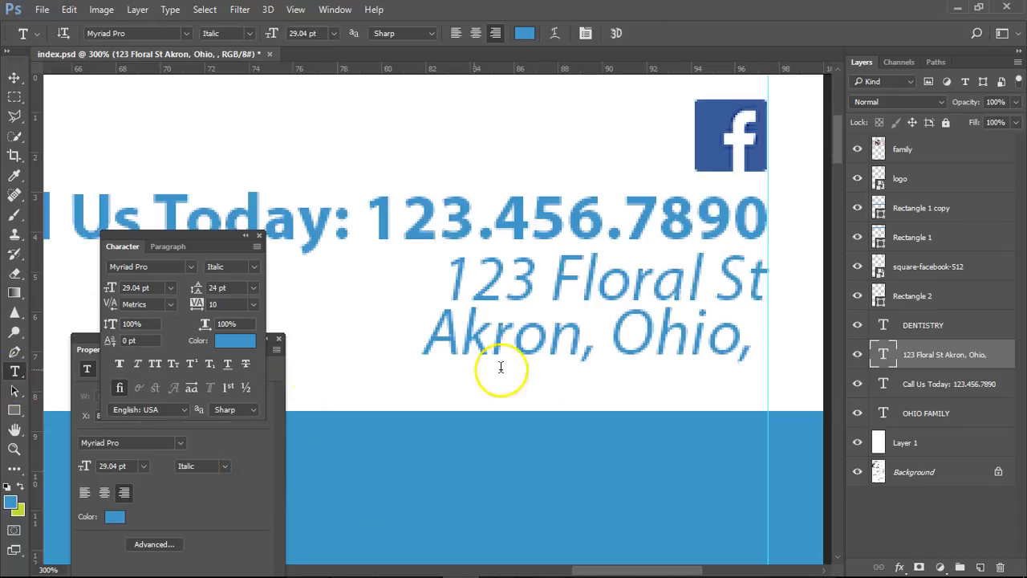
{"action": "left_click", "coordinate": [761, 317]}
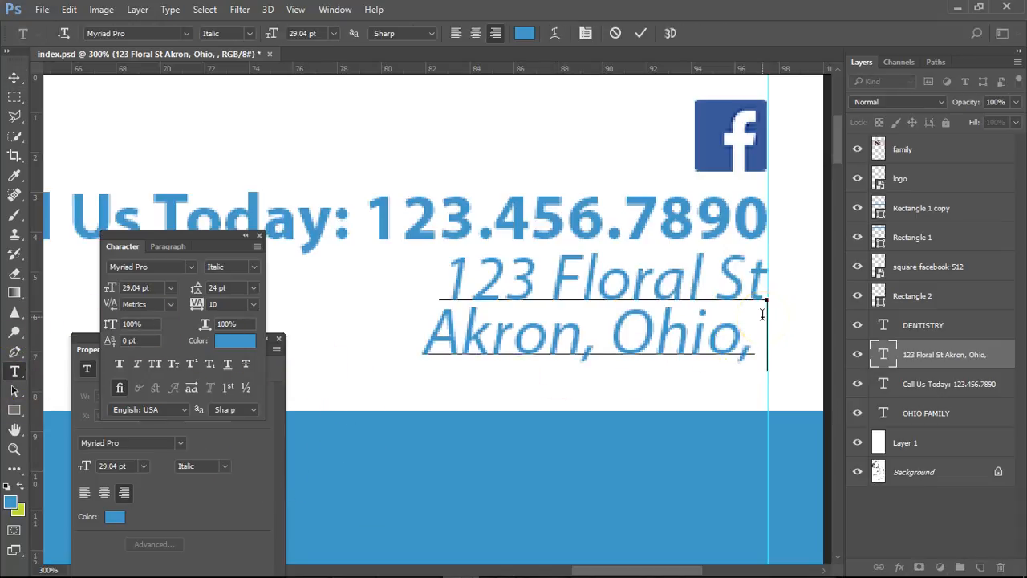
{"action": "key", "text": "BackSpace"}
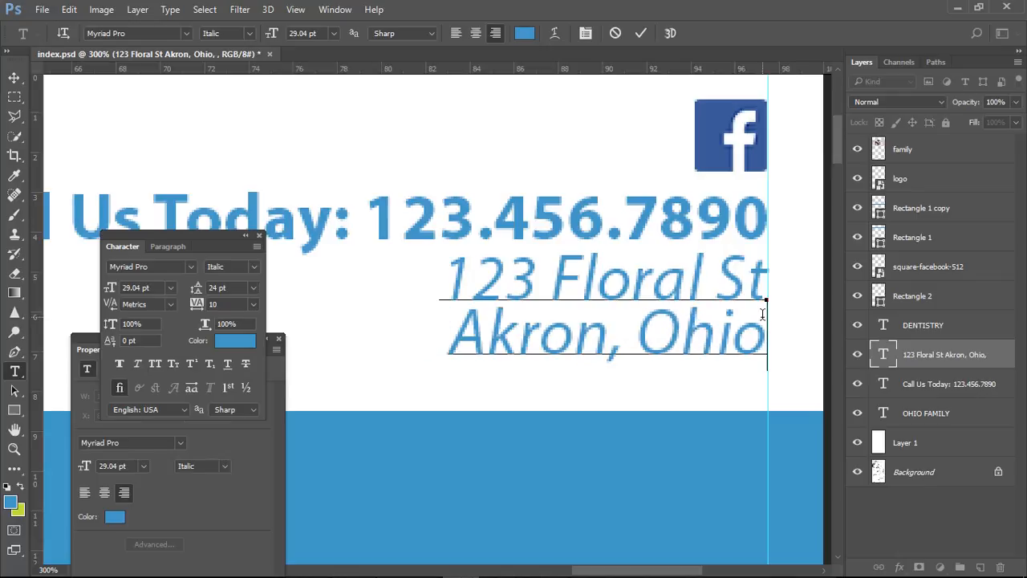
{"action": "key", "text": "BackSpace"}
{"action": "key", "text": "BackSpace"}
{"action": "key", "text": "BackSpace"}
{"action": "type", "text": "H"}
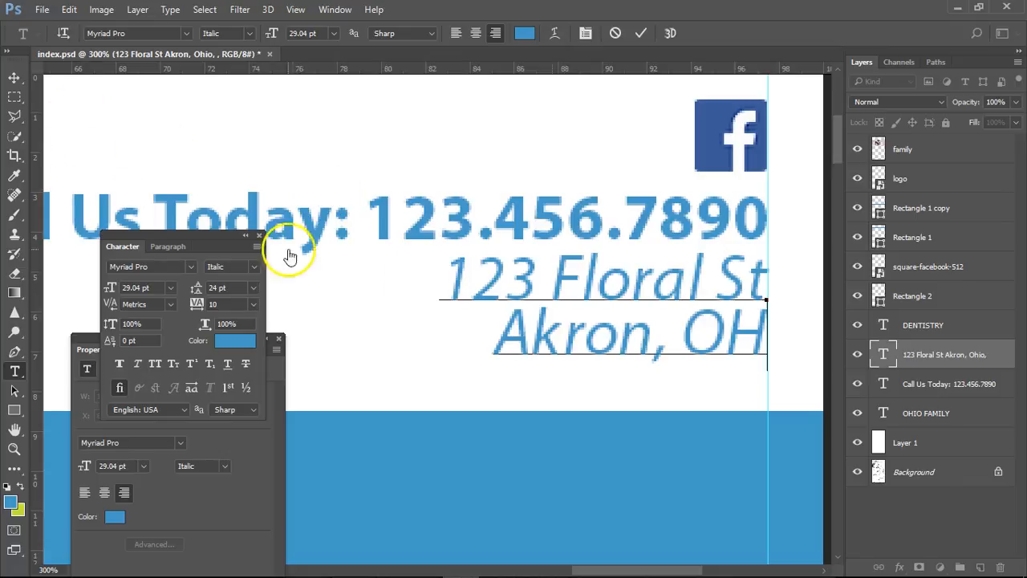
{"action": "type", "text": "12345"}
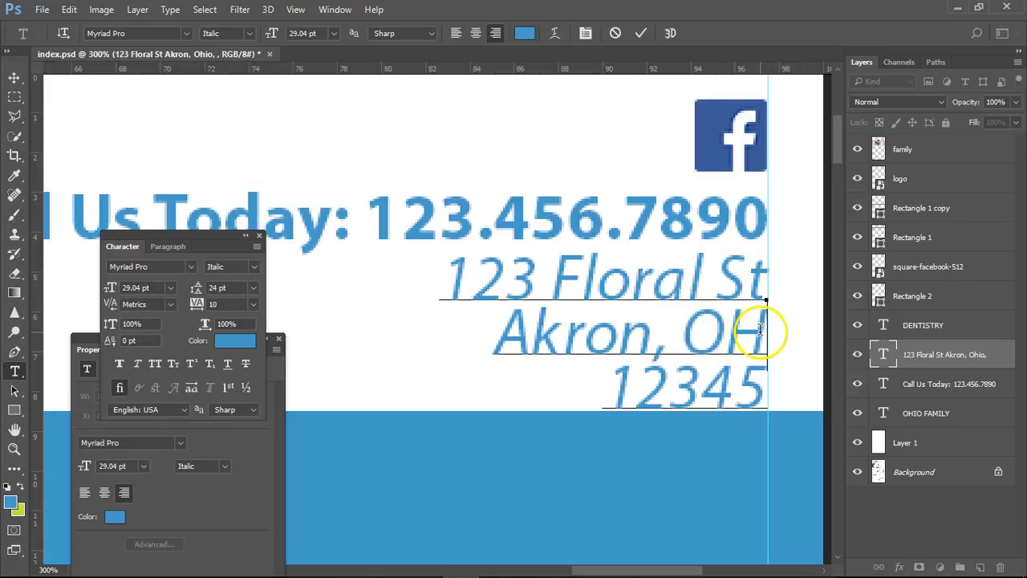
{"action": "type", "text": ","}
{"action": "key", "text": "Delete"}
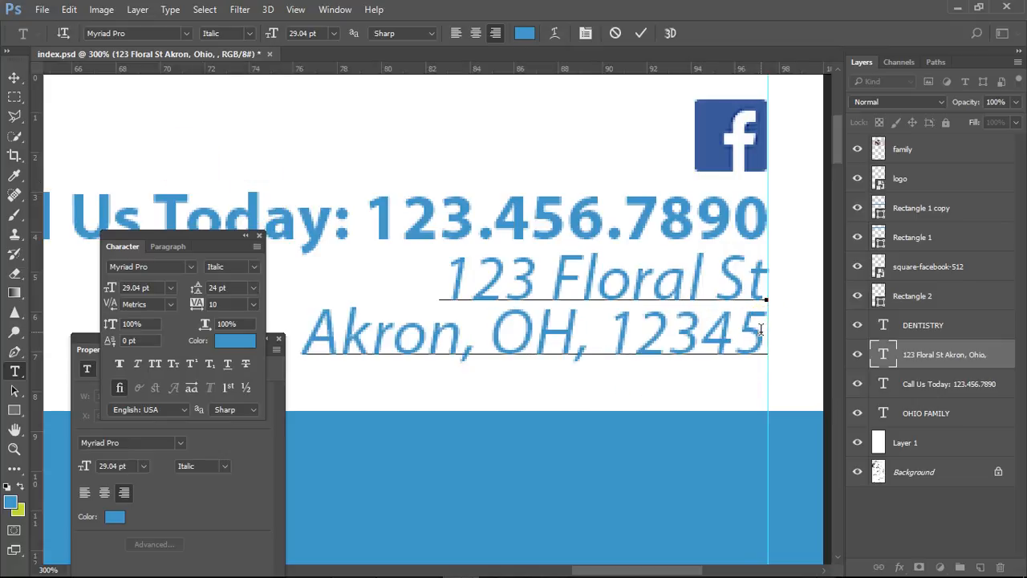
{"action": "left_click", "coordinate": [15, 77]}
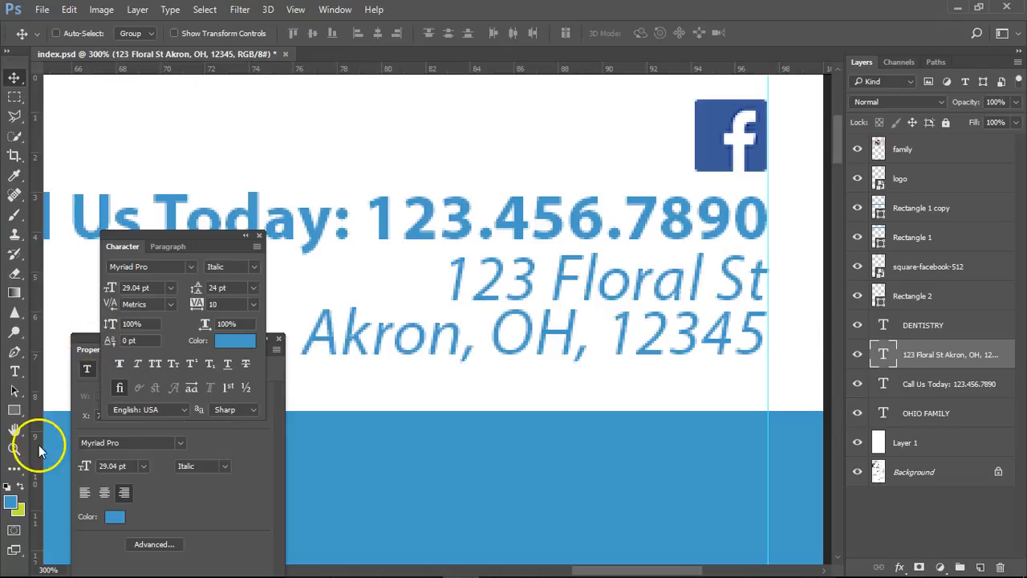
Nudge the address slightly down from the phone line and set its leading to 30 pt
{"action": "double_click", "coordinate": [12, 452]}
{"action": "left_click_drag", "start_coordinate": [458, 202], "coordinate": [660, 179]}
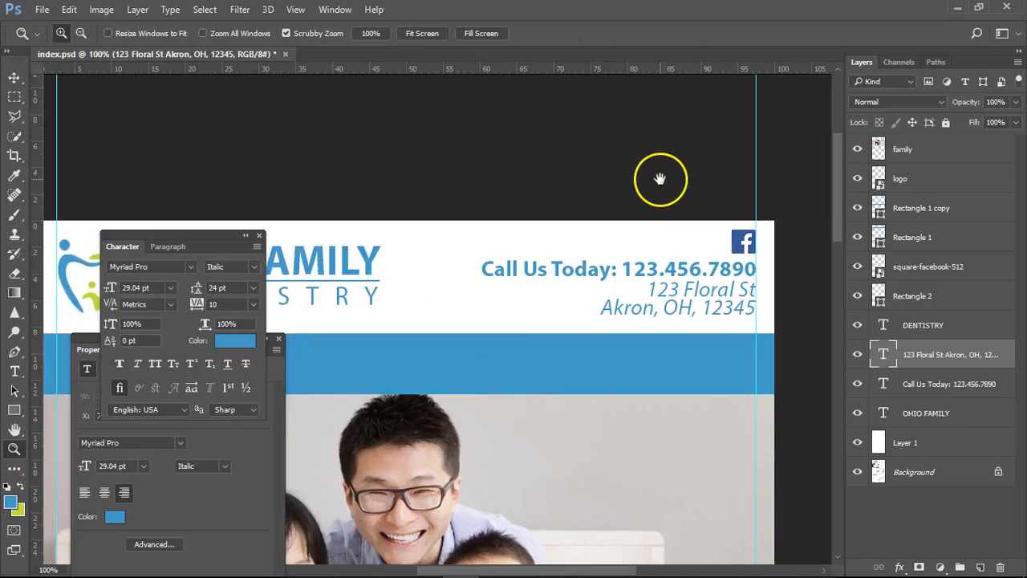
{"action": "left_click", "coordinate": [14, 77]}
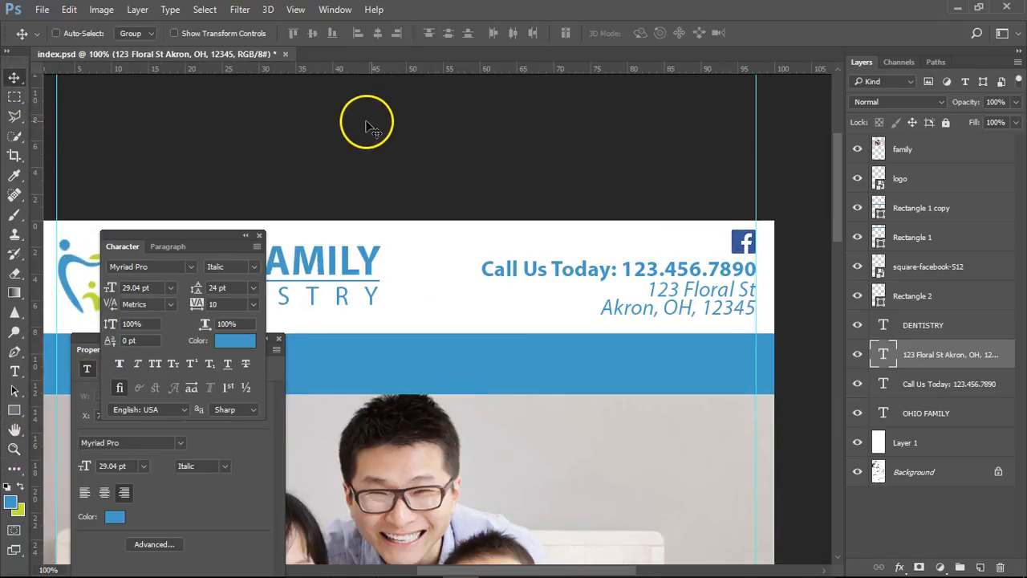
{"action": "key", "text": "Down"}
{"action": "key", "text": "Down"}
{"action": "key", "text": "Down"}
{"action": "key", "text": "Down"}
{"action": "key", "text": "Down"}
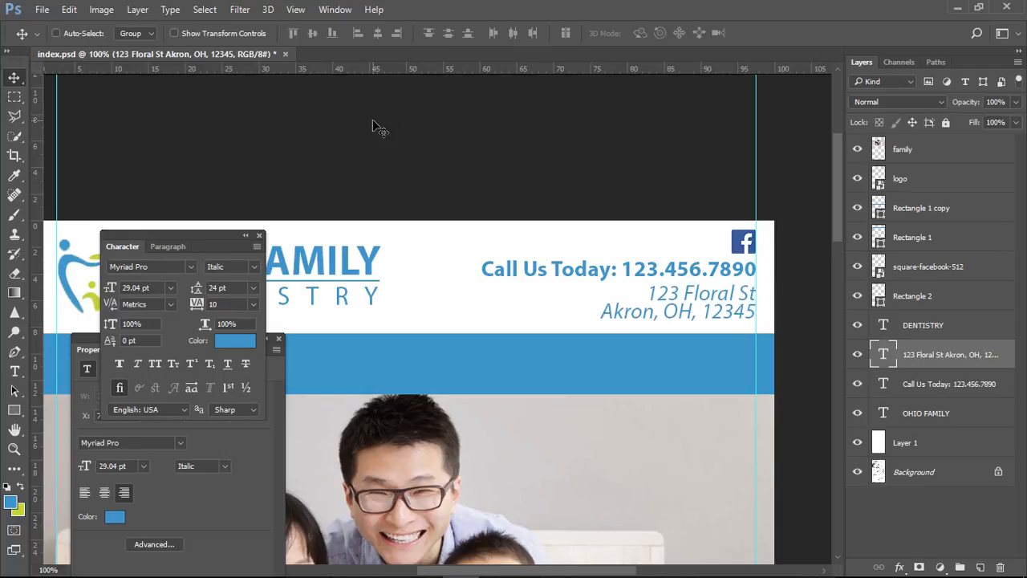
{"action": "left_click", "coordinate": [252, 288]}
{"action": "left_click", "coordinate": [259, 489]}
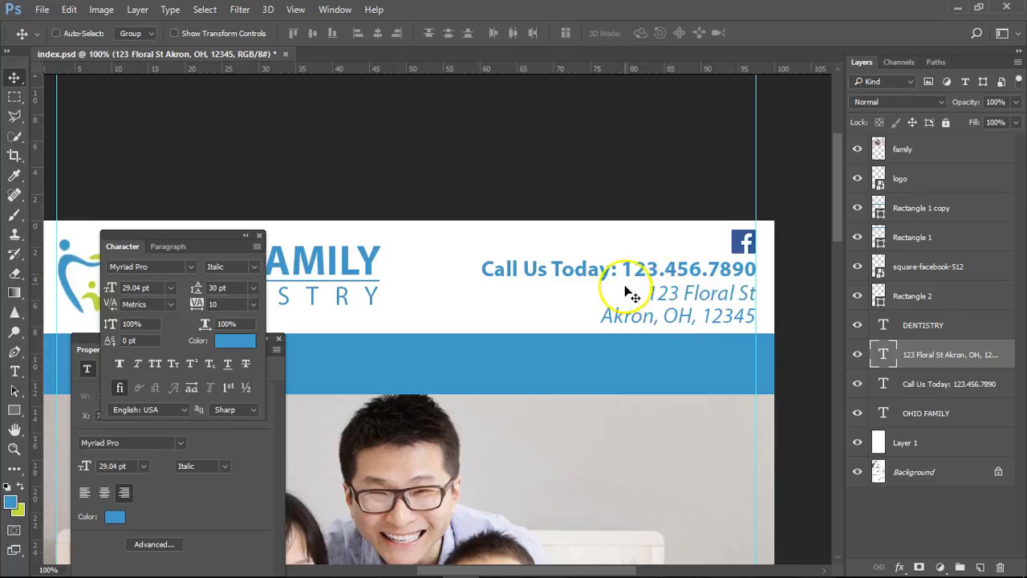
Change the font style of the whole "Call Us Today" phone line to Bold Italic
{"action": "left_click", "coordinate": [14, 371]}
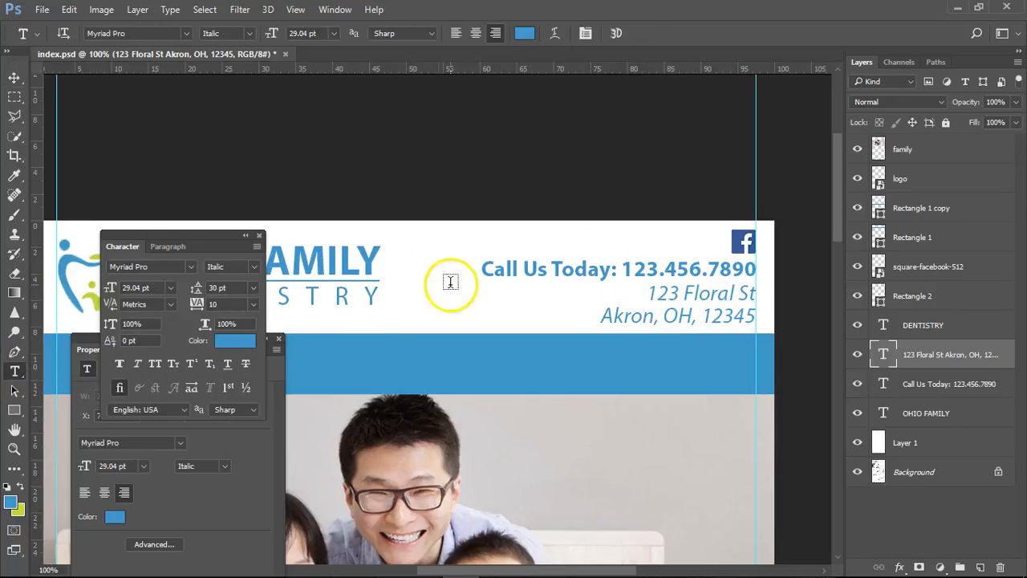
{"action": "left_click_drag", "start_coordinate": [481, 269], "coordinate": [797, 254]}
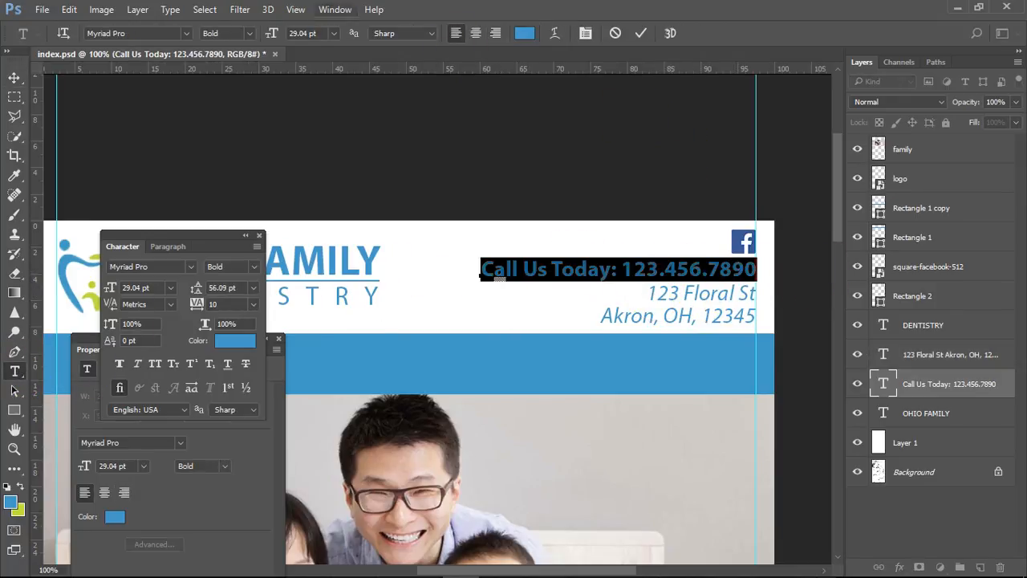
{"action": "left_click", "coordinate": [249, 33]}
{"action": "left_click", "coordinate": [230, 84]}
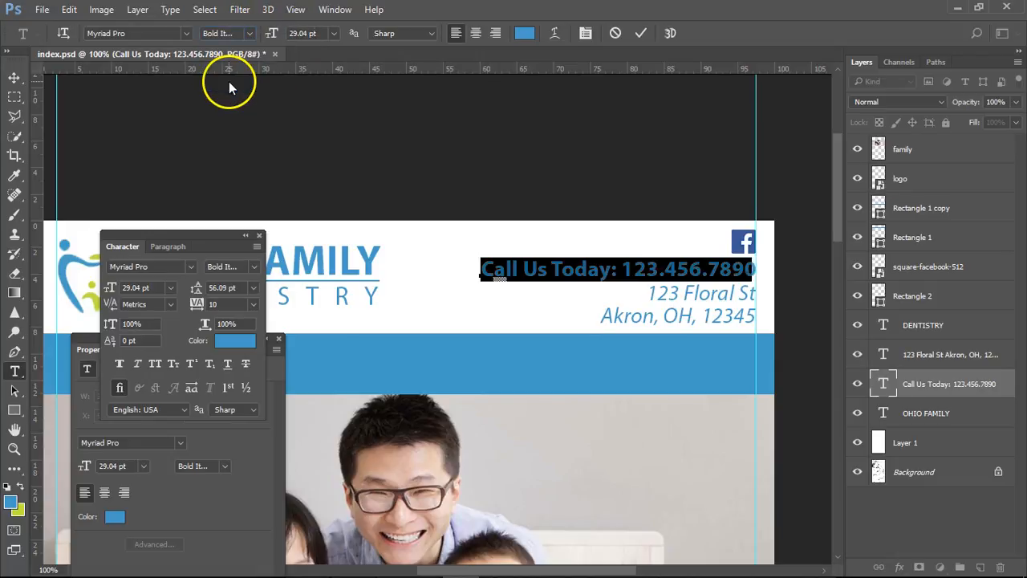
{"action": "left_click", "coordinate": [15, 78]}
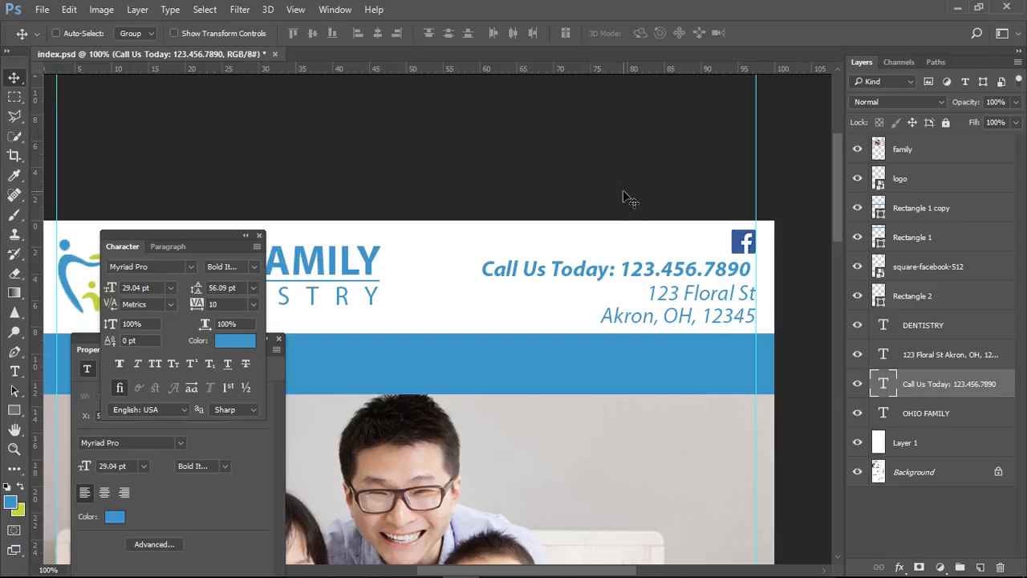
Nudge the phone line right until its end lines up with the right guide again
{"action": "key", "text": "Right"}
{"action": "key", "text": "Right"}
{"action": "key", "text": "Right"}
{"action": "key", "text": "Right"}
{"action": "key", "text": "Right"}
{"action": "key", "text": "Right"}
{"action": "key", "text": "Right"}
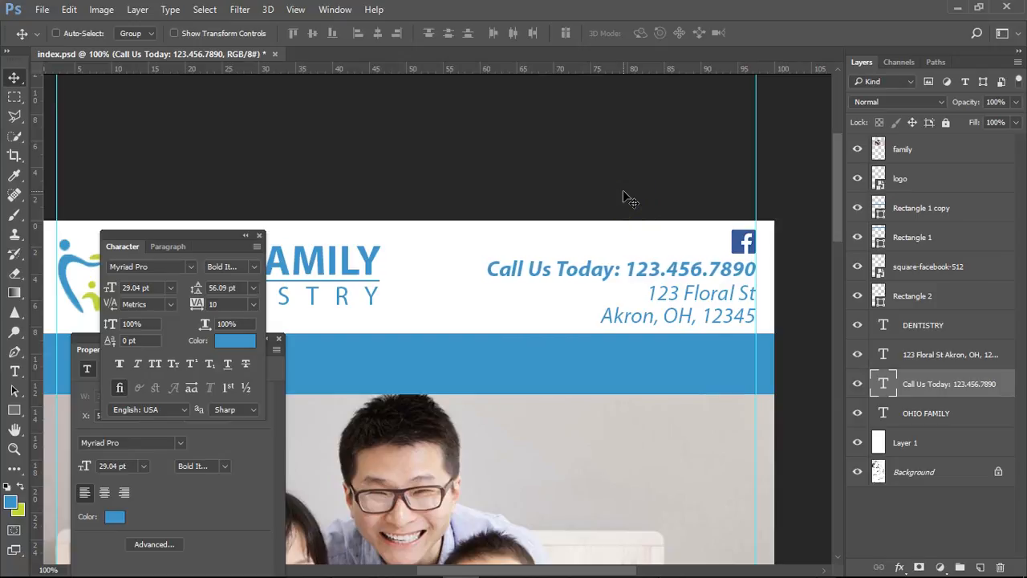
Clear the floating settings windows off the header and load the outline of the square-facebook-512 icon as a selection
{"action": "right_click", "coordinate": [747, 241]}
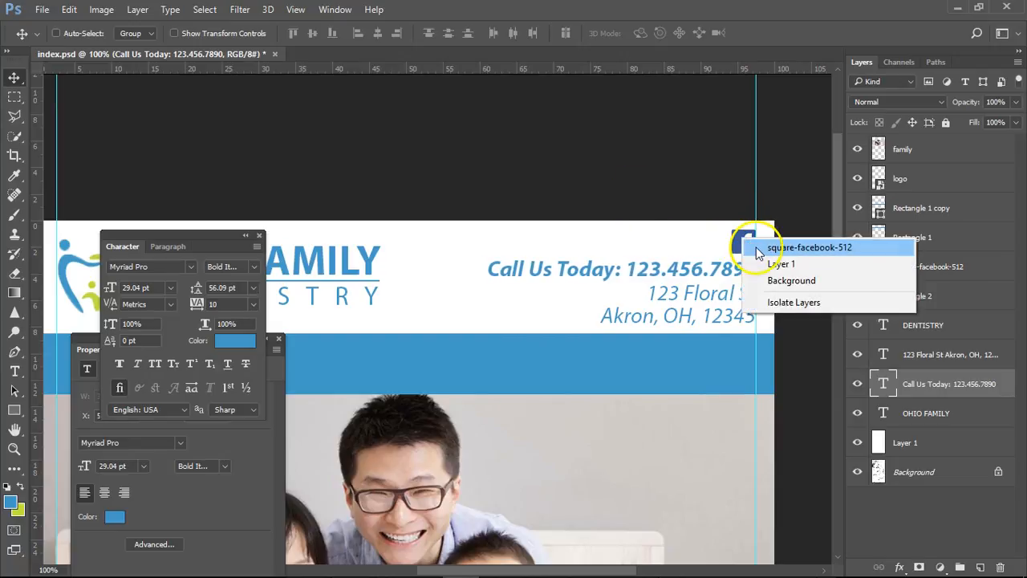
{"action": "left_click", "coordinate": [770, 239]}
{"action": "left_click", "coordinate": [443, 285], "text": "alt"}
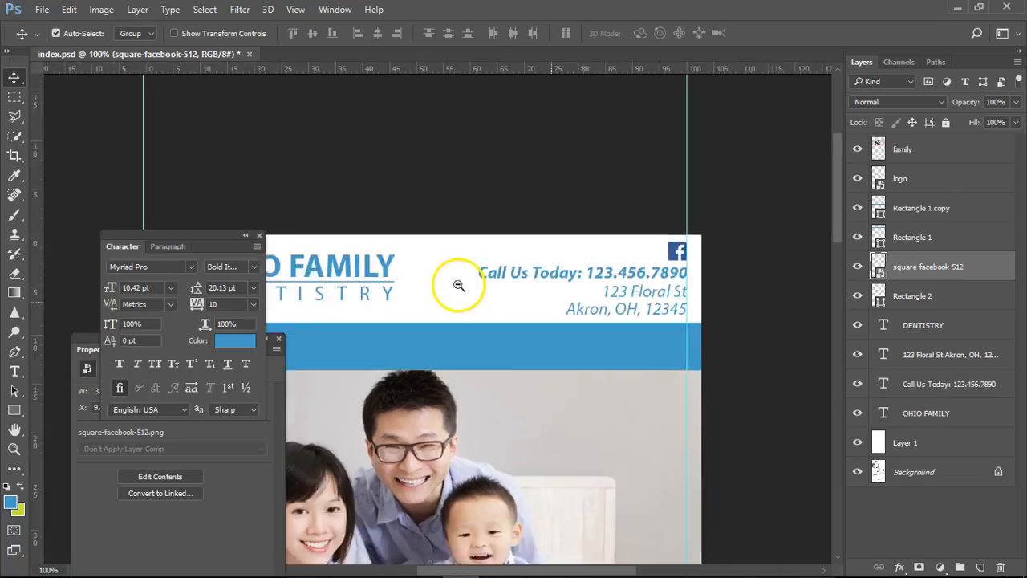
{"action": "left_click", "coordinate": [459, 286], "text": "alt"}
{"action": "left_click_drag", "start_coordinate": [487, 289], "coordinate": [618, 201]}
{"action": "key", "text": "ctrl"}
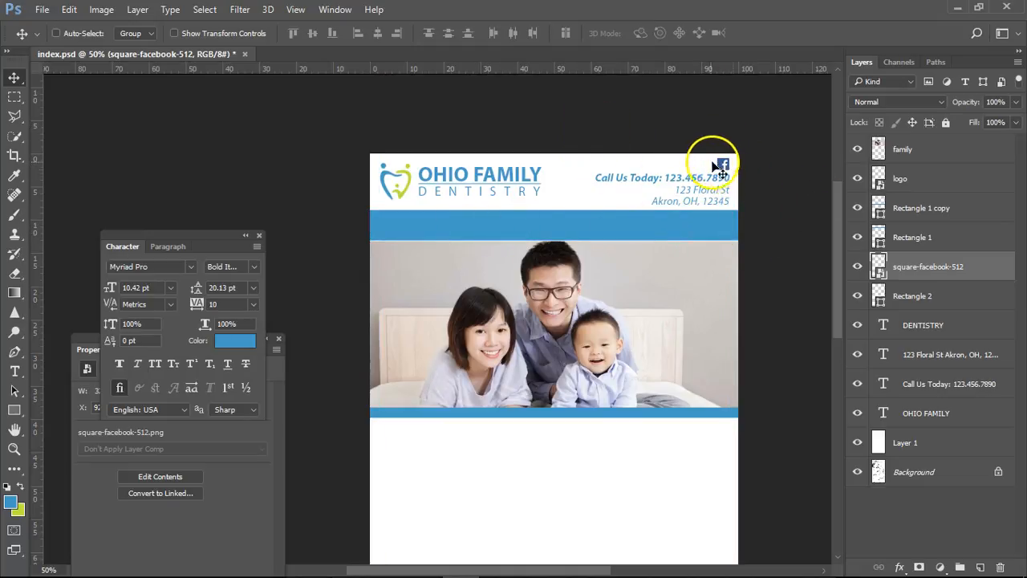
{"action": "double_click", "coordinate": [13, 448]}
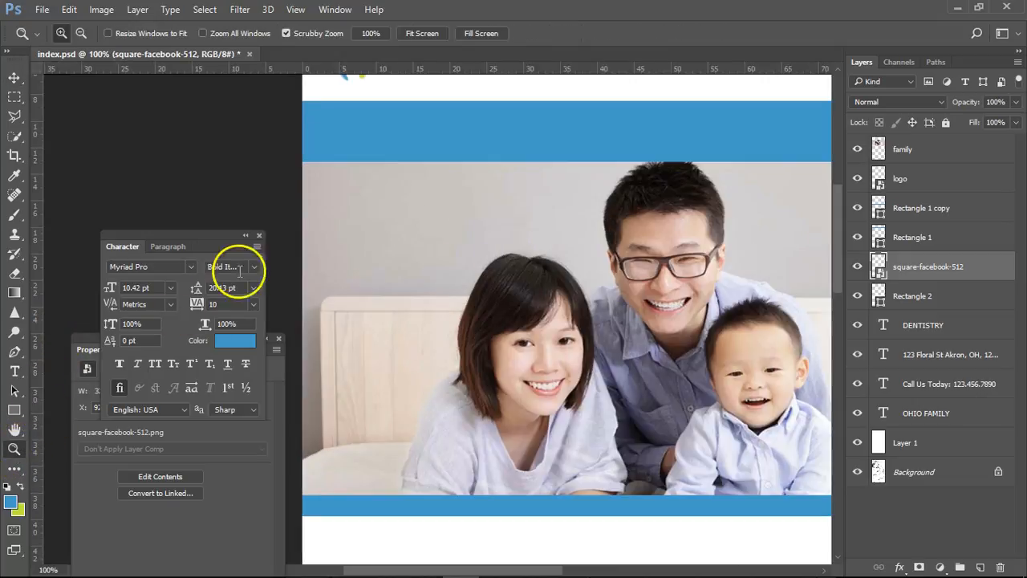
{"action": "left_click", "coordinate": [257, 236]}
{"action": "left_click_drag", "start_coordinate": [229, 344], "coordinate": [88, 417]}
{"action": "left_click_drag", "start_coordinate": [634, 201], "coordinate": [597, 200]}
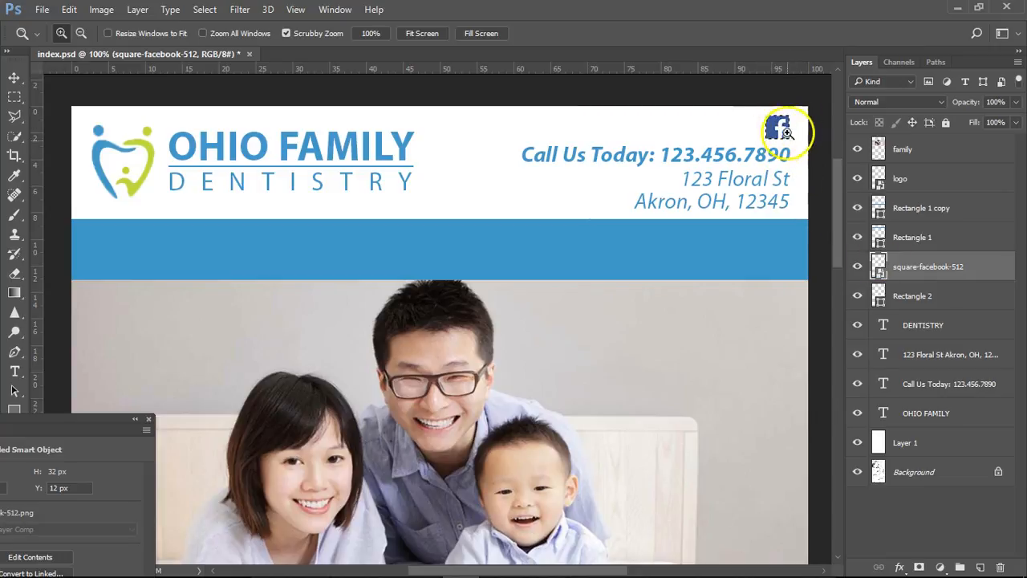
Add a Hue/Saturation adjustment layer above the Facebook icon, masked to the icon's selection
{"action": "left_click", "coordinate": [940, 567]}
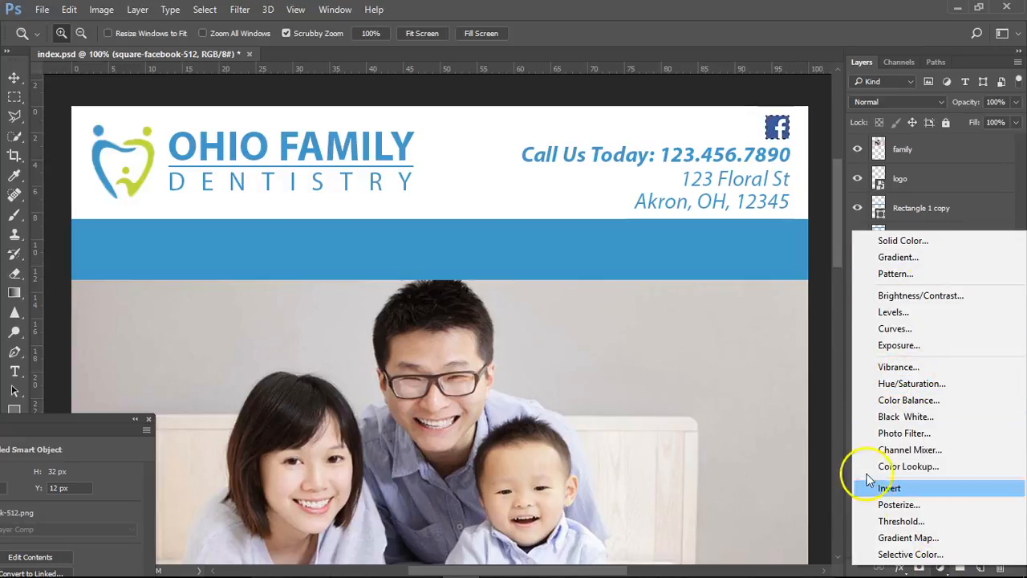
{"action": "left_click", "coordinate": [844, 567]}
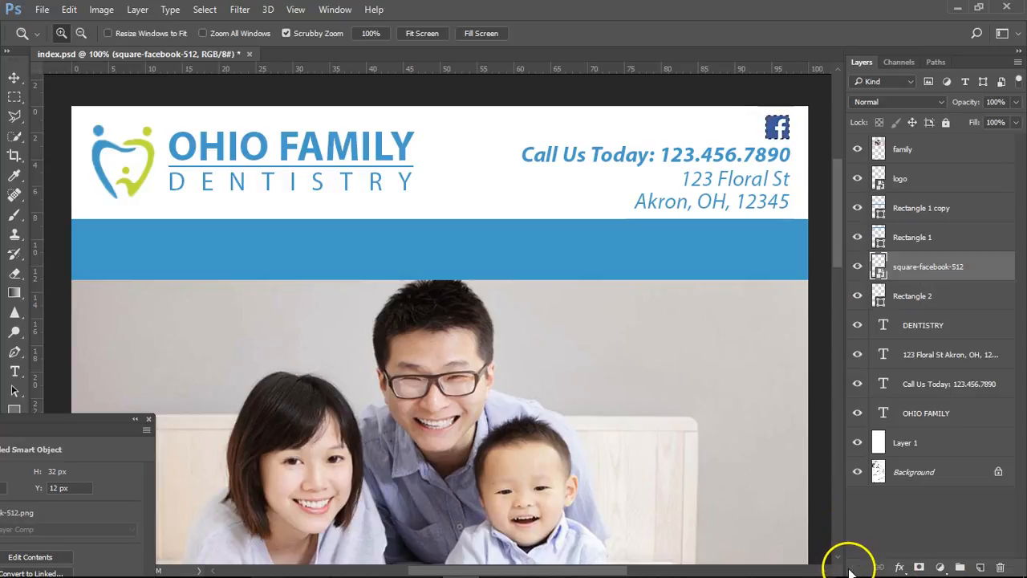
{"action": "left_click", "coordinate": [941, 567]}
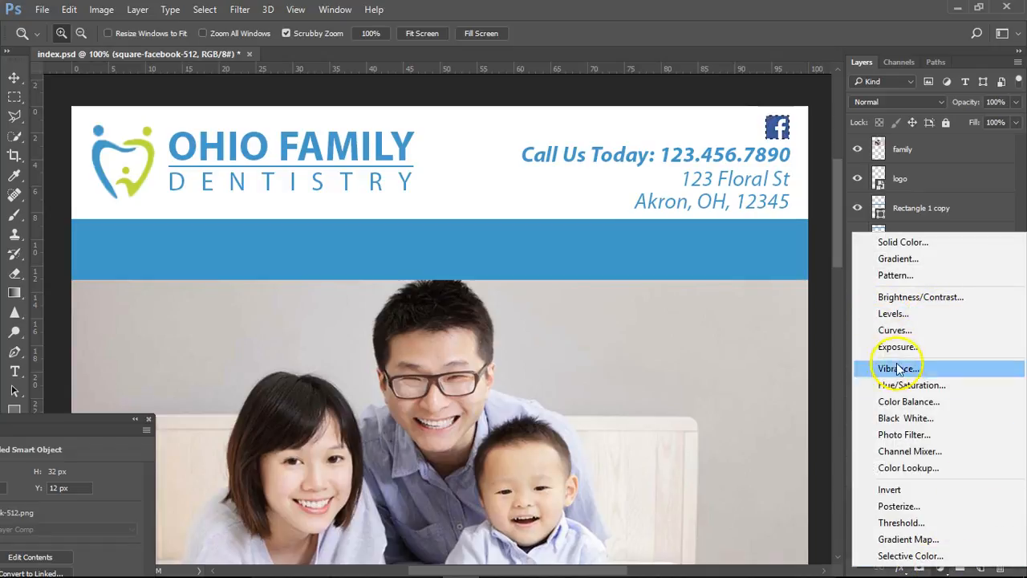
{"action": "left_click", "coordinate": [897, 387]}
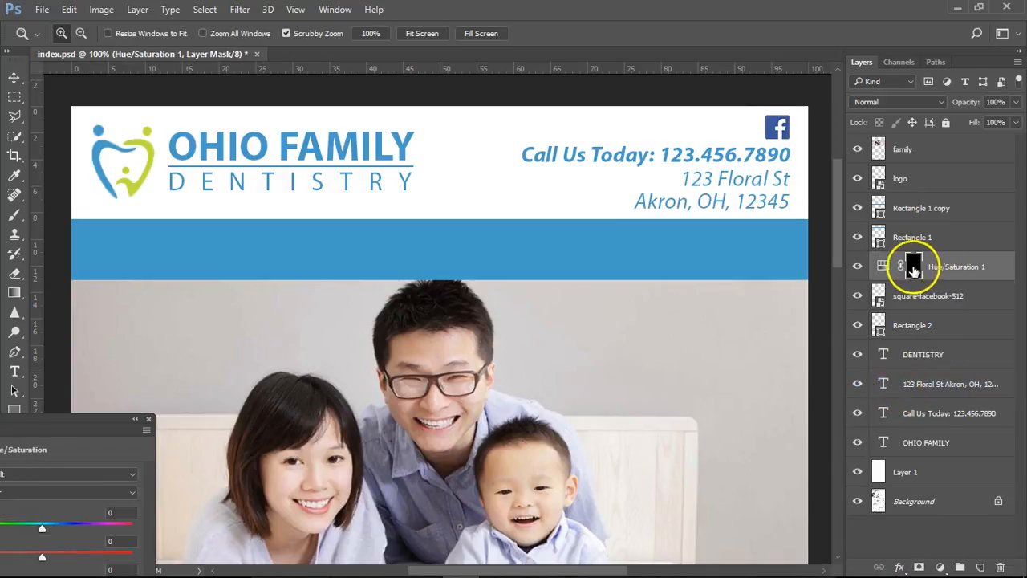
Colorize the Facebook icon's Hue/Saturation adjustment with hue 190 and saturation 80
{"action": "mouse_move", "coordinate": [110, 424]}
{"action": "left_mouse_down"}
{"action": "mouse_move", "coordinate": [374, 248]}
{"action": "mouse_move", "coordinate": [410, 86]}
{"action": "left_mouse_up"}
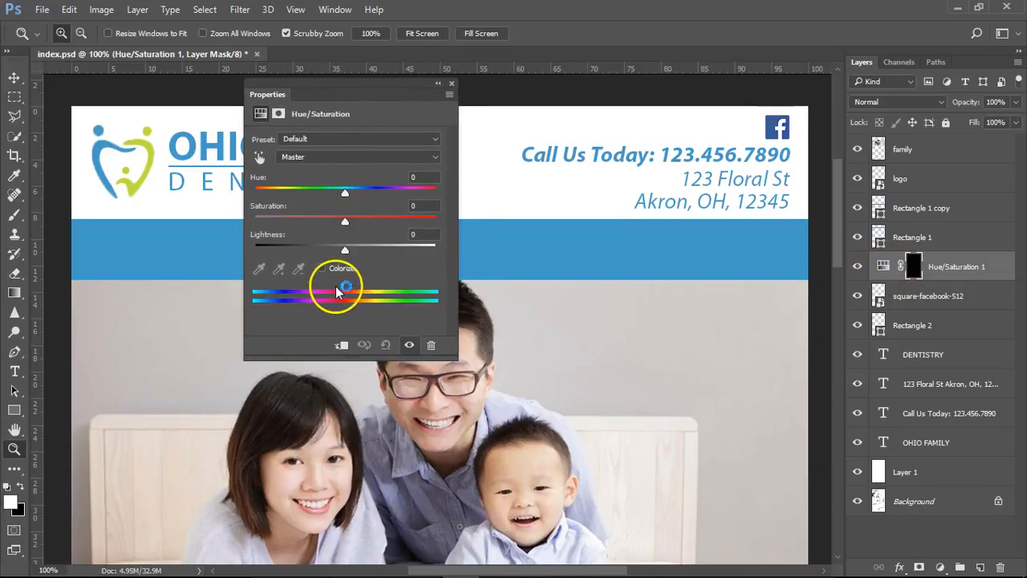
{"action": "left_click", "coordinate": [321, 268]}
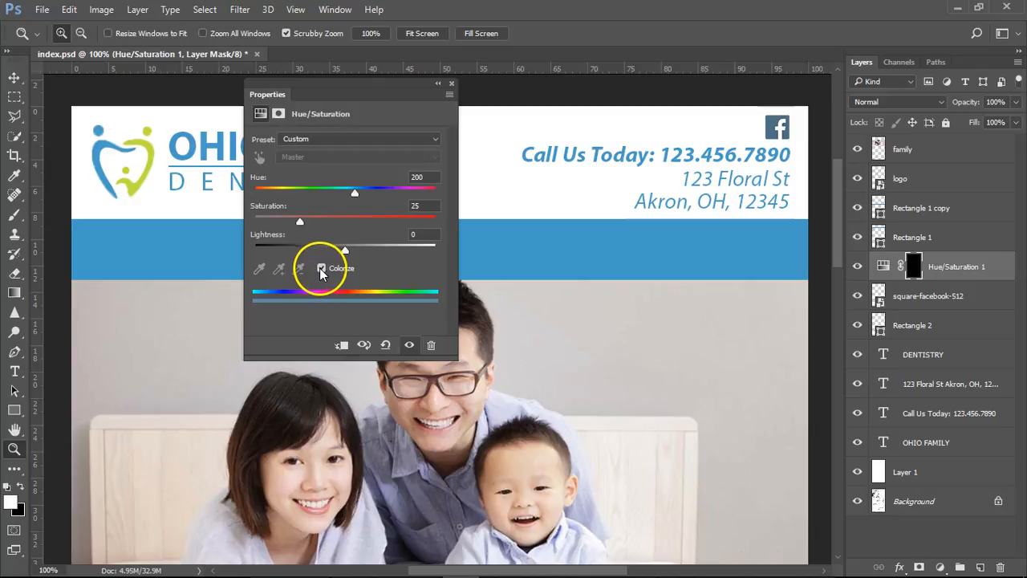
{"action": "left_click_drag", "start_coordinate": [299, 219], "coordinate": [421, 226]}
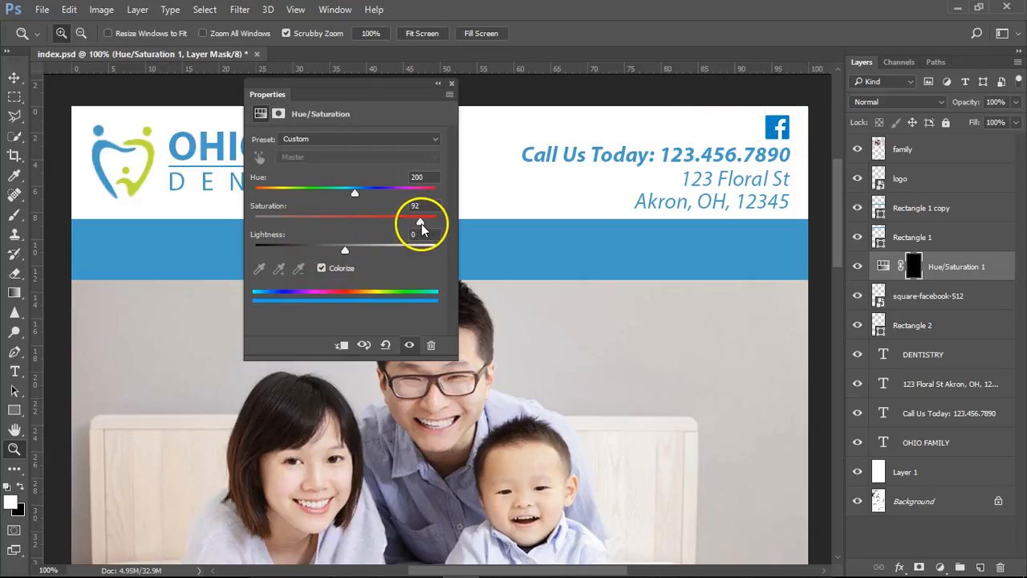
{"action": "mouse_move", "coordinate": [353, 191]}
{"action": "left_mouse_down"}
{"action": "mouse_move", "coordinate": [365, 195]}
{"action": "mouse_move", "coordinate": [348, 190]}
{"action": "left_mouse_up"}
{"action": "mouse_move", "coordinate": [417, 218]}
{"action": "left_mouse_down"}
{"action": "mouse_move", "coordinate": [260, 224]}
{"action": "mouse_move", "coordinate": [411, 223]}
{"action": "mouse_move", "coordinate": [401, 228]}
{"action": "left_mouse_up"}
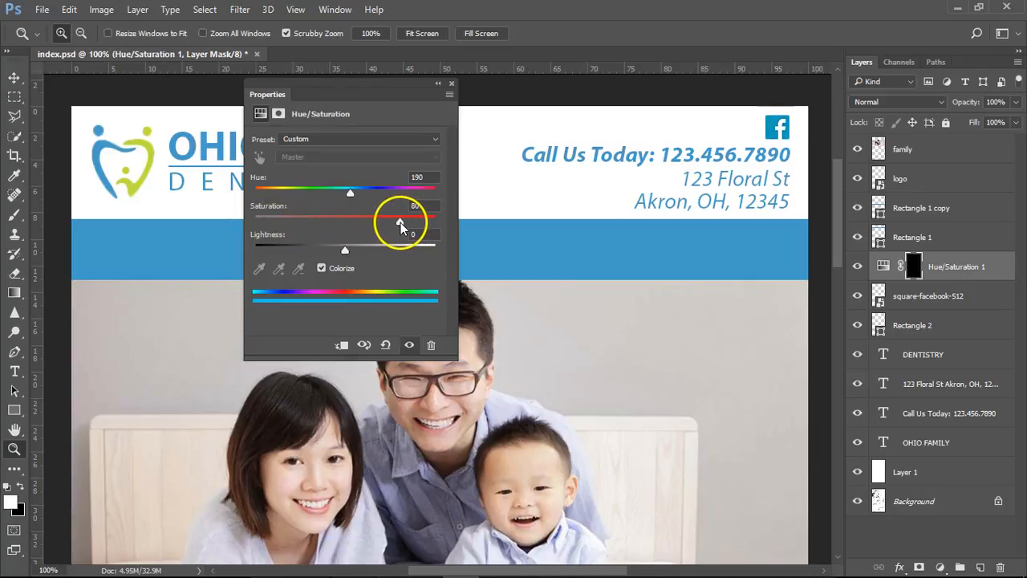
{"action": "left_click", "coordinate": [451, 84]}
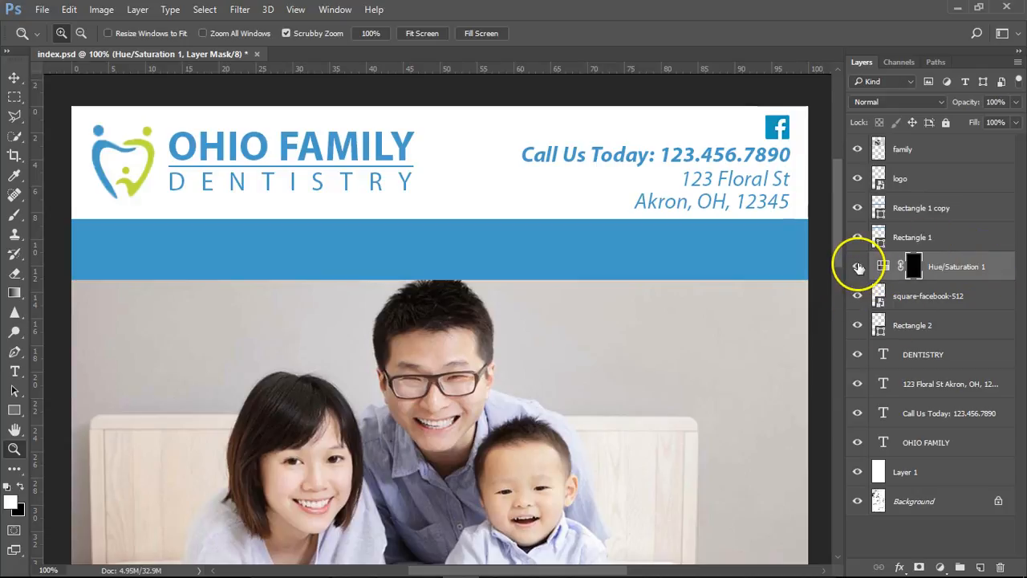
Merge the Hue/Saturation 1 adjustment with the square-facebook-512 layer and rename the merged layer as facebook
{"action": "left_click", "coordinate": [933, 297], "text": "shift"}
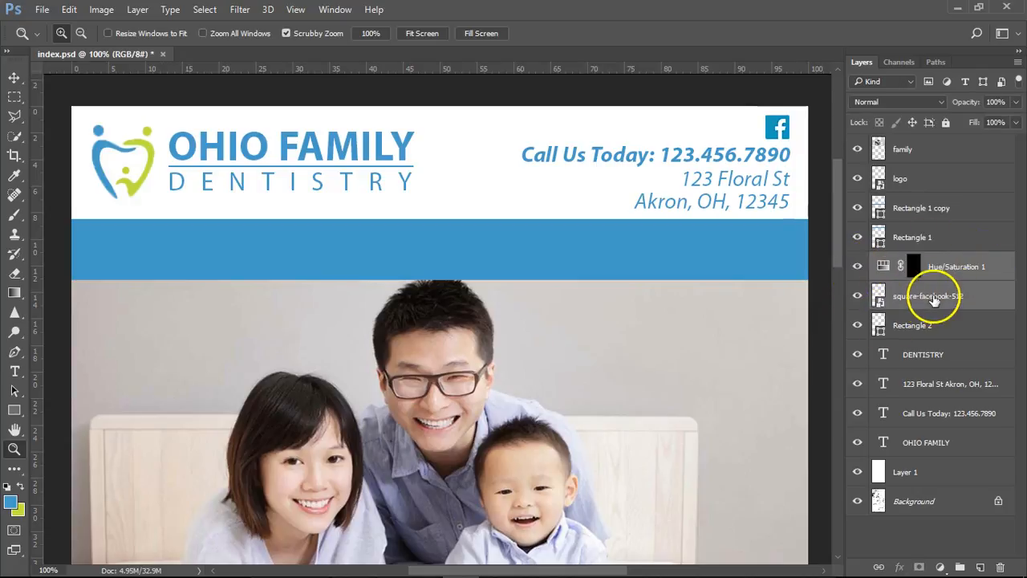
{"action": "right_click", "coordinate": [955, 274]}
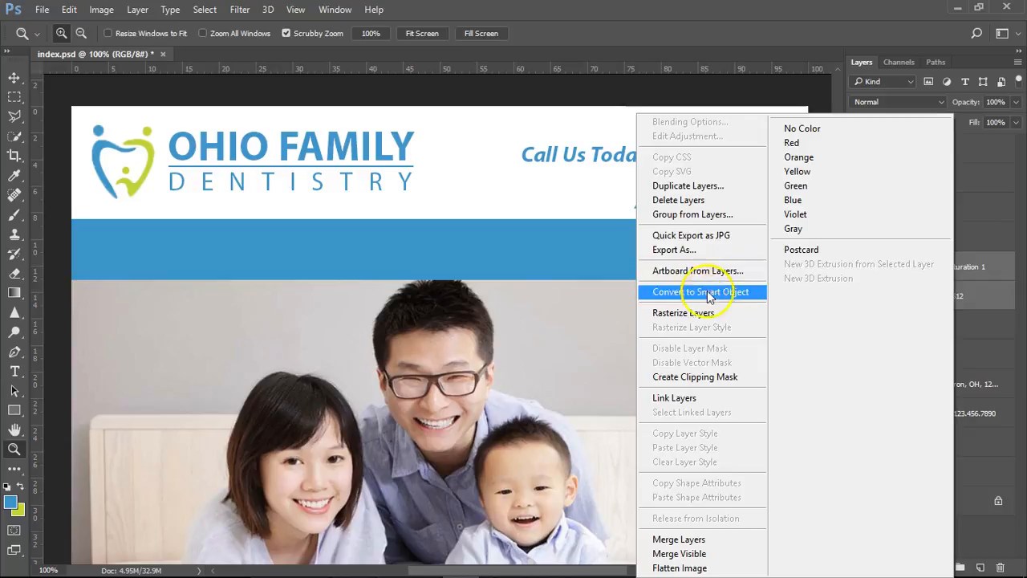
{"action": "left_click", "coordinate": [672, 539]}
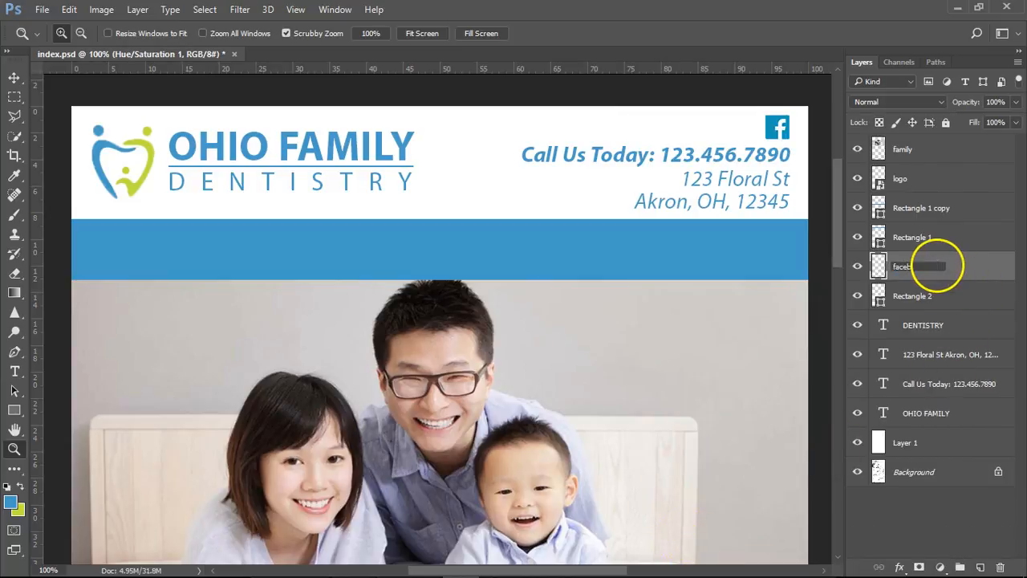
{"action": "key", "text": "Return"}
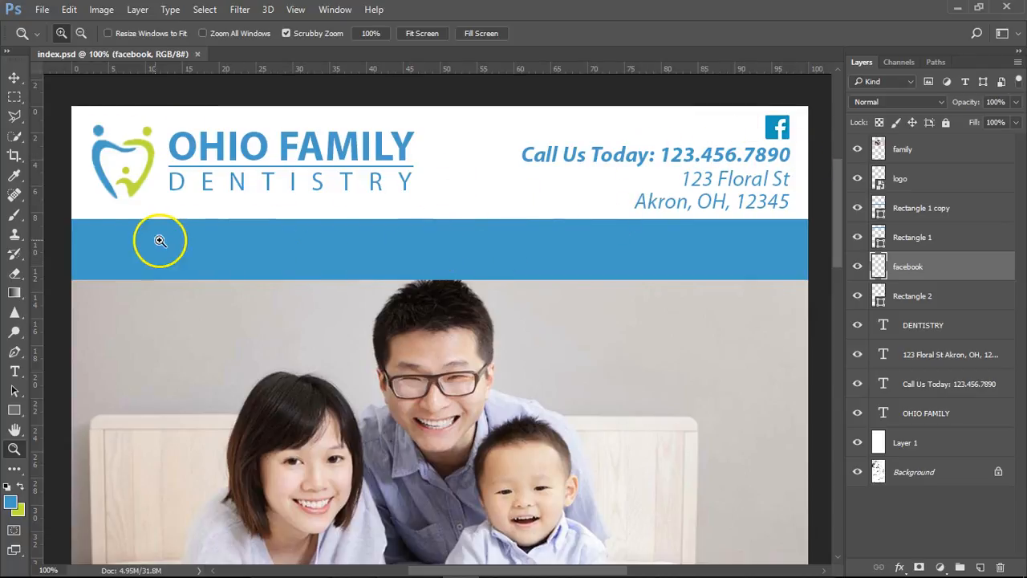
Duplicate the DENTISTRY text layer and move the copy straight down onto the blue bar
{"action": "left_click", "coordinate": [13, 77]}
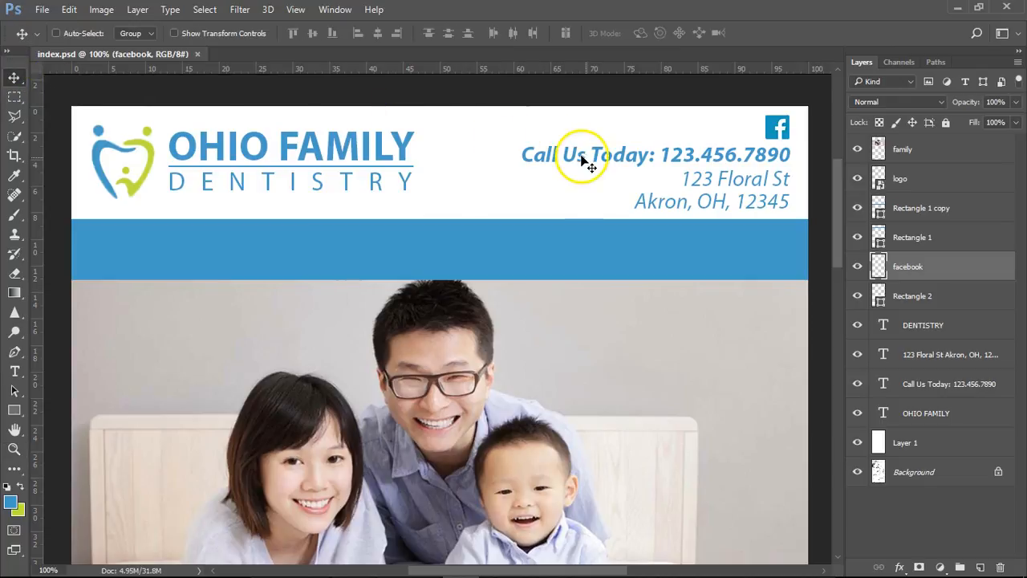
{"action": "right_click", "coordinate": [393, 155]}
{"action": "left_click", "coordinate": [417, 133]}
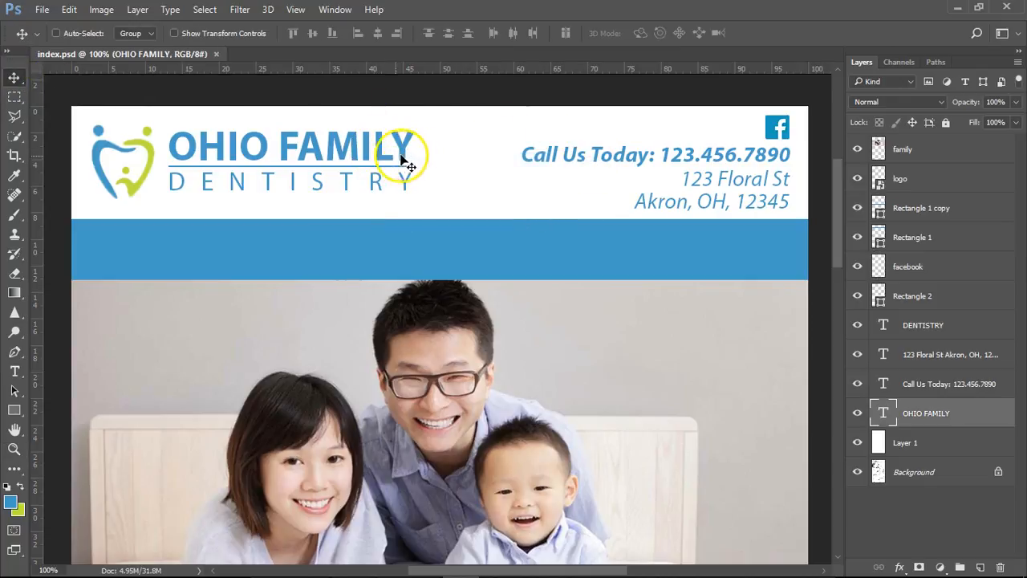
{"action": "right_click", "coordinate": [318, 181]}
{"action": "left_click", "coordinate": [335, 190]}
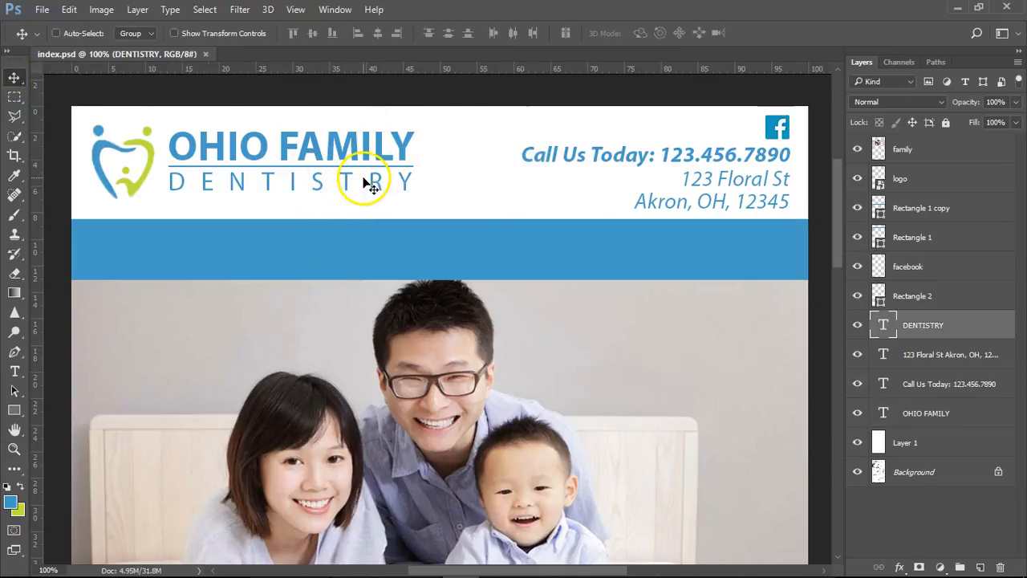
{"action": "key", "text": "ctrl+j"}
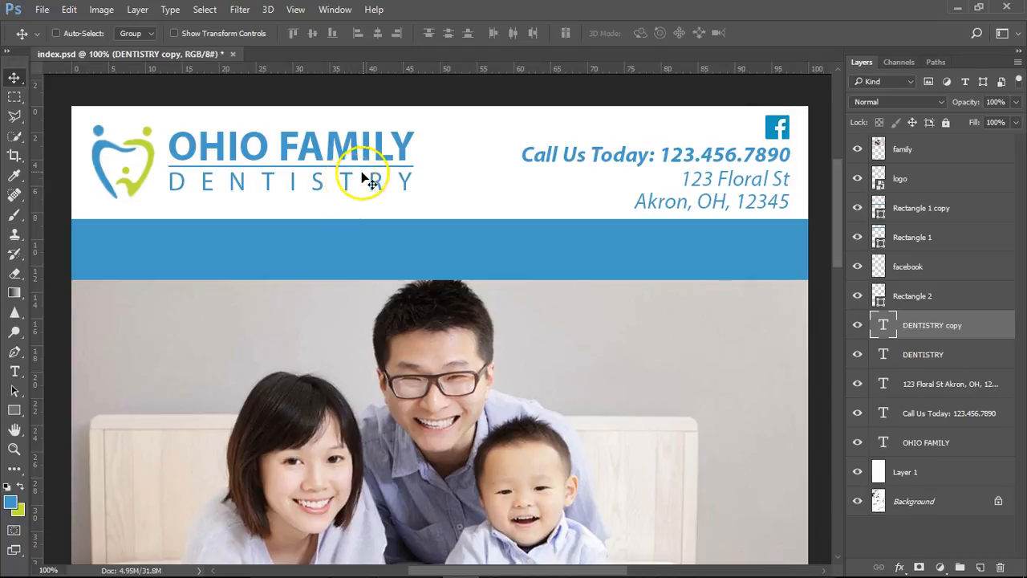
{"action": "left_click_drag", "start_coordinate": [374, 187], "coordinate": [367, 266]}
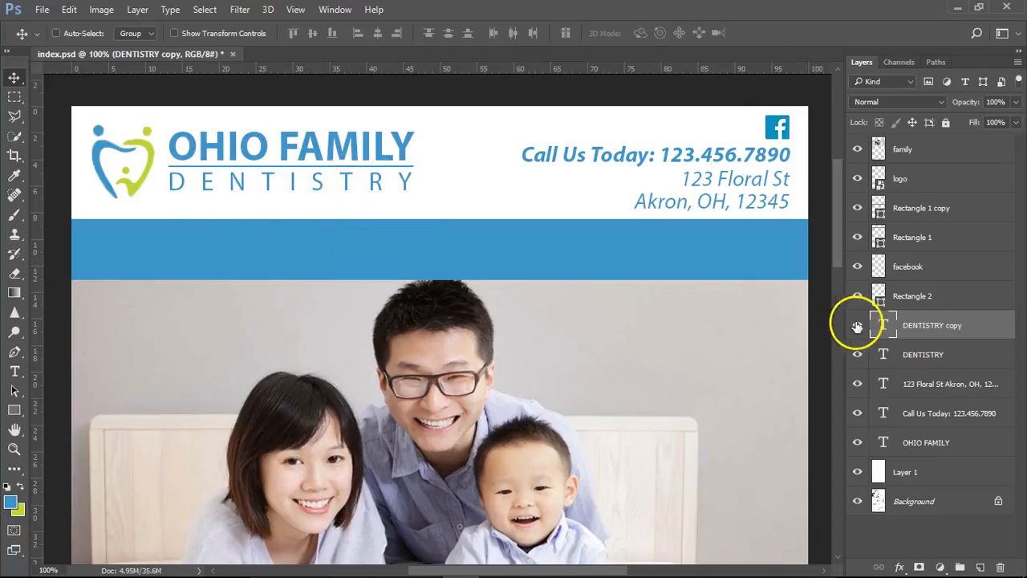
Set the copied DENTISTRY text's color to white and bring its layer to the top of the layer stack
{"action": "left_click", "coordinate": [15, 371]}
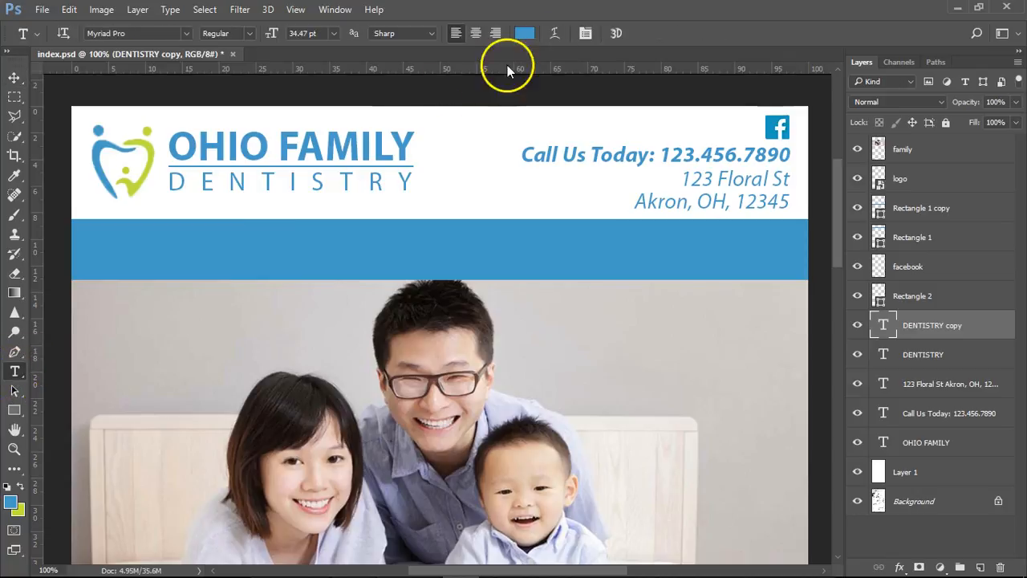
{"action": "left_click", "coordinate": [524, 34]}
{"action": "left_click", "coordinate": [403, 270]}
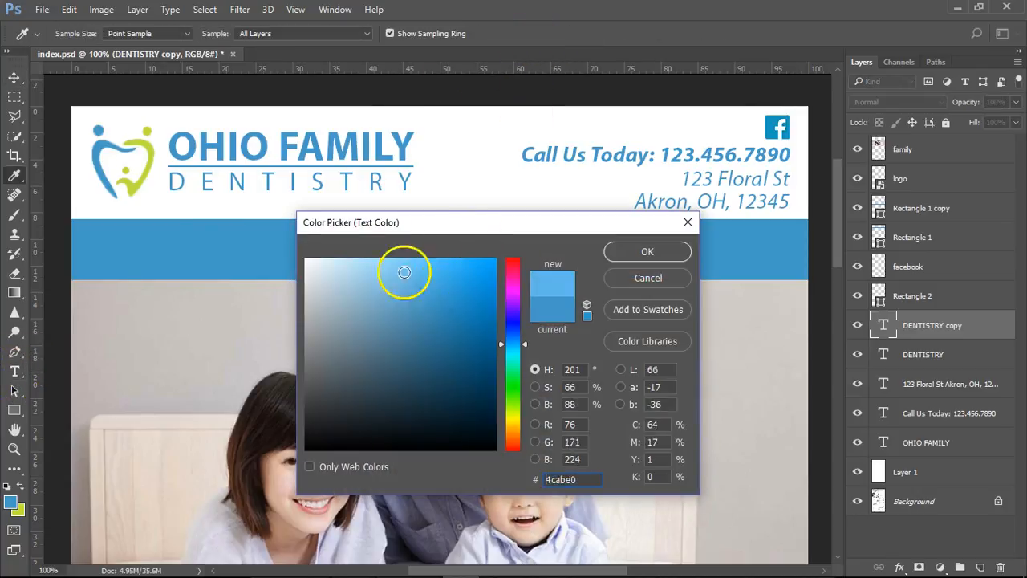
{"action": "left_click", "coordinate": [640, 253]}
{"action": "left_click_drag", "start_coordinate": [1004, 326], "coordinate": [970, 147]}
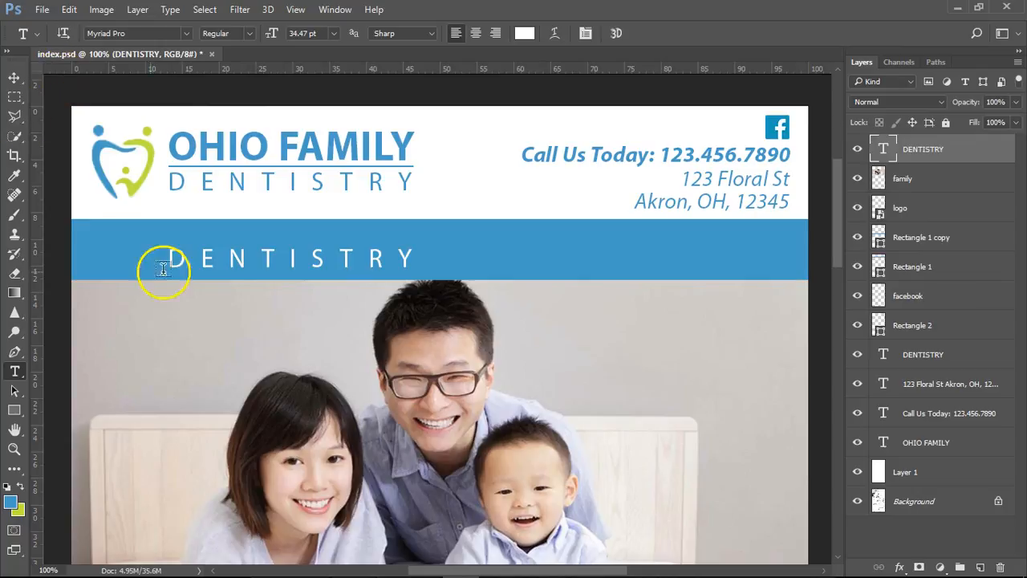
Replace the white text with HOME, SERVICES and MEE THE DOCTOR, and scale it down to fit within the blue bar
{"action": "double_click", "coordinate": [238, 258]}
{"action": "type", "text": "HOME SERVICES MEE"}
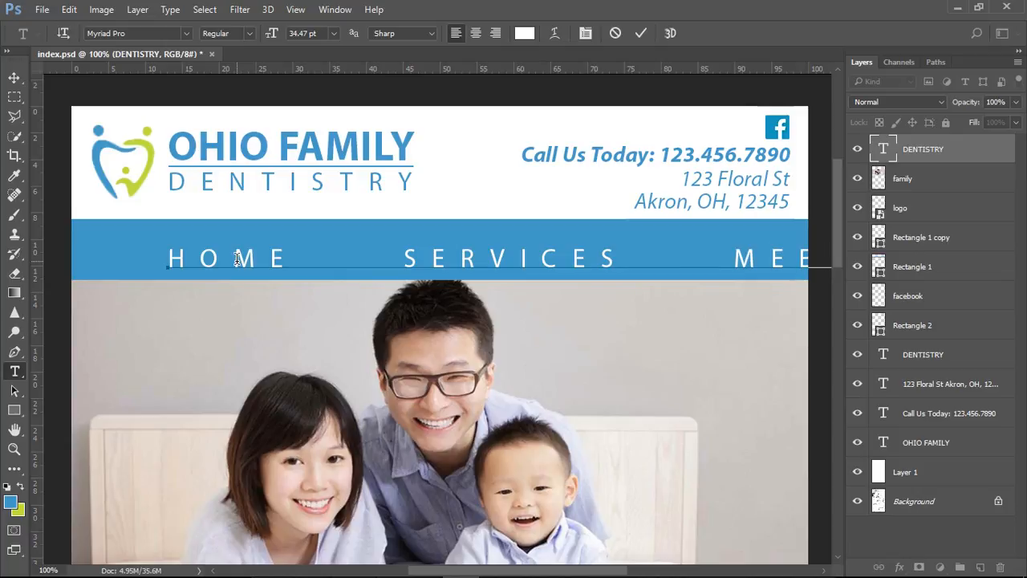
{"action": "left_click", "coordinate": [14, 78]}
{"action": "key", "text": "ctrl+t"}
{"action": "left_click_drag", "start_coordinate": [170, 249], "coordinate": [214, 264]}
{"action": "key", "text": "Return"}
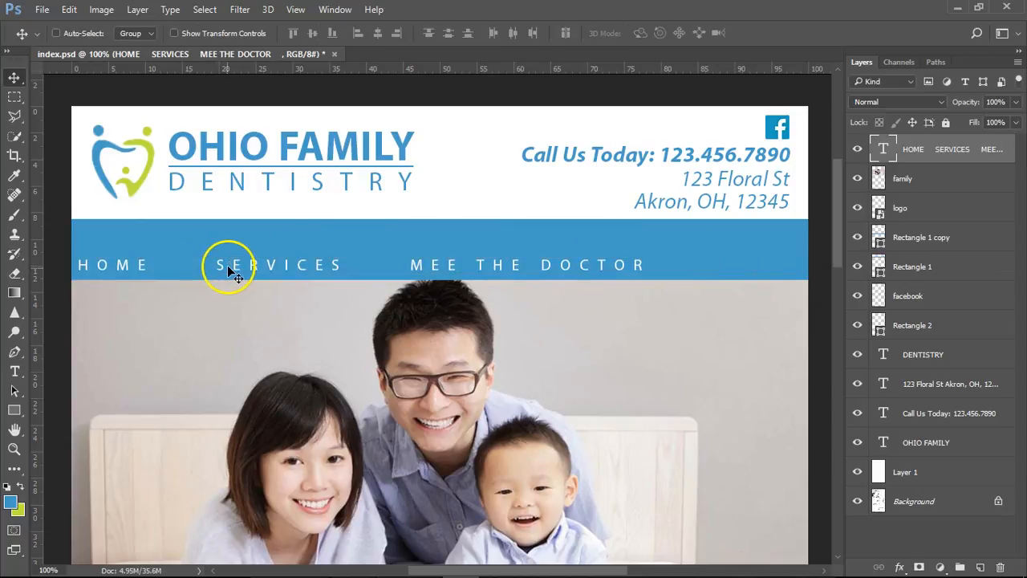
Open the character settings for the navigation text and place them over the photo, just below the blue bar
{"action": "left_click", "coordinate": [18, 369]}
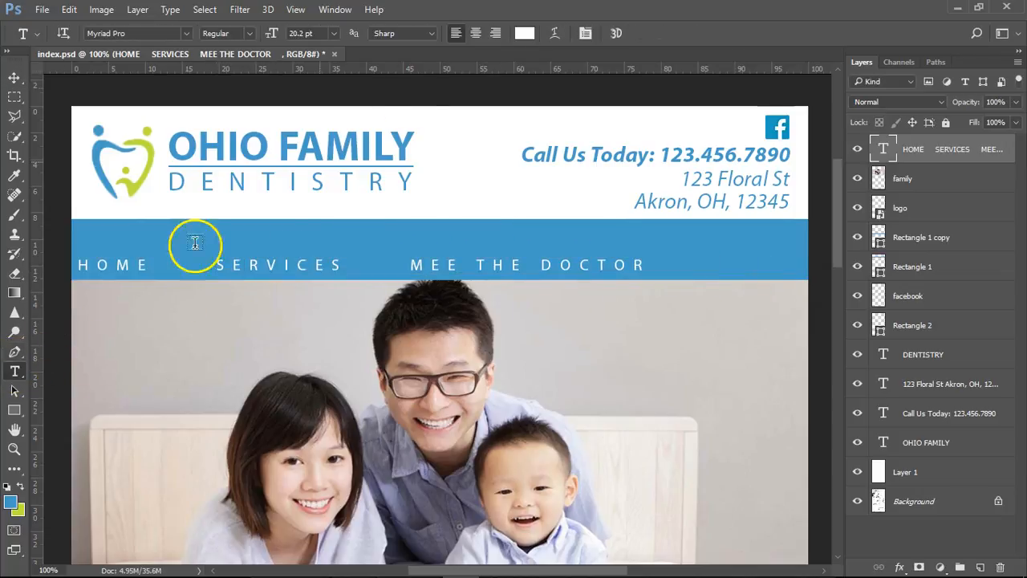
{"action": "left_click", "coordinate": [585, 34]}
{"action": "left_click_drag", "start_coordinate": [223, 243], "coordinate": [221, 314]}
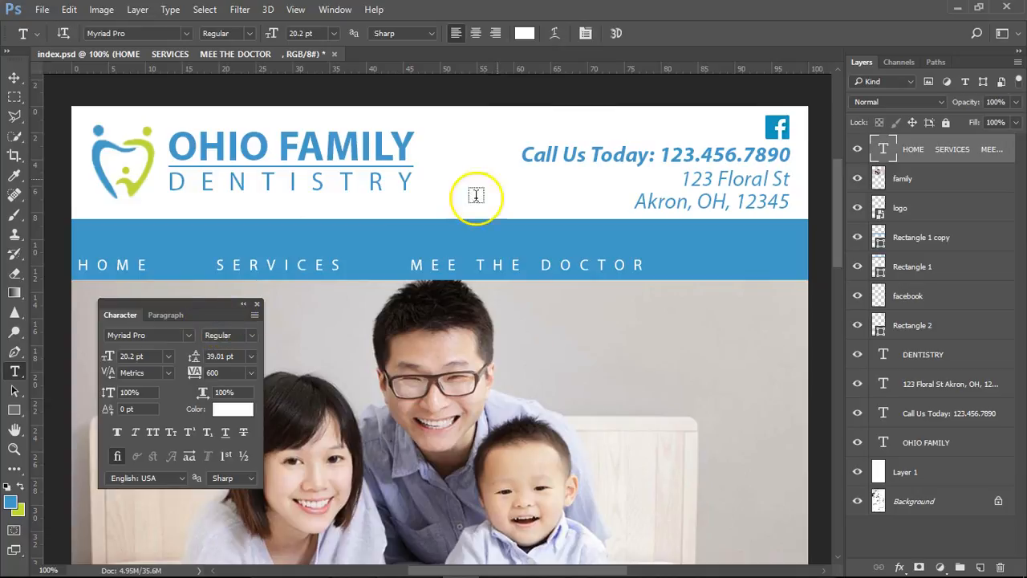
{"action": "left_click", "coordinate": [582, 35]}
{"action": "left_click", "coordinate": [583, 35]}
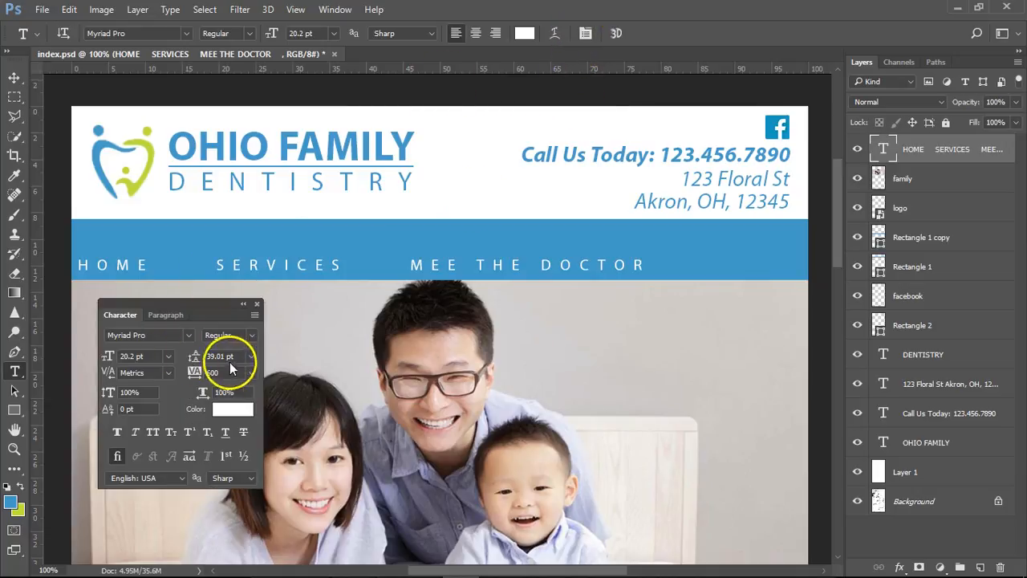
Try tracking values of 0, 25 and 50 on the navigation text
{"action": "left_click", "coordinate": [254, 371]}
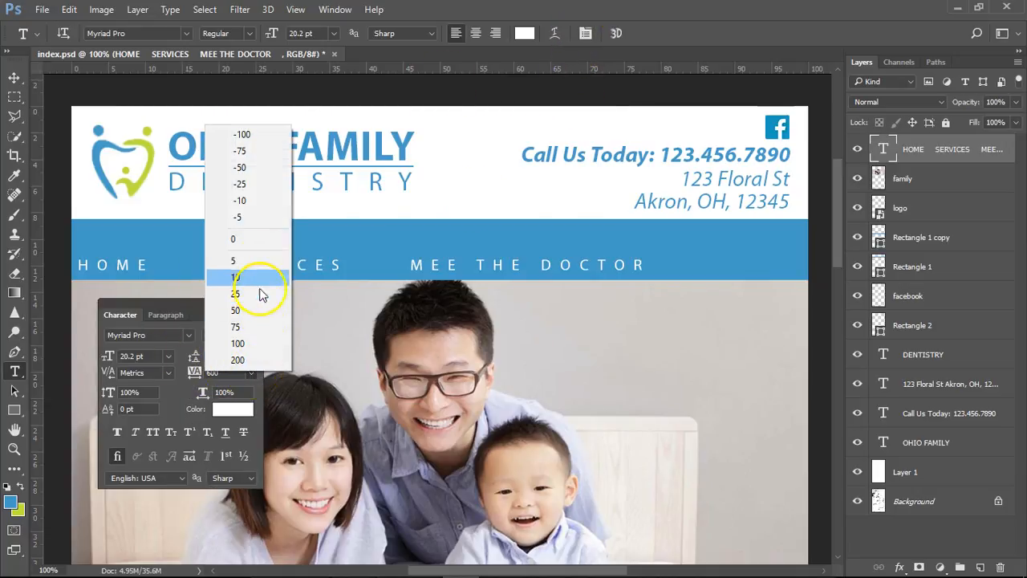
{"action": "left_click", "coordinate": [266, 237]}
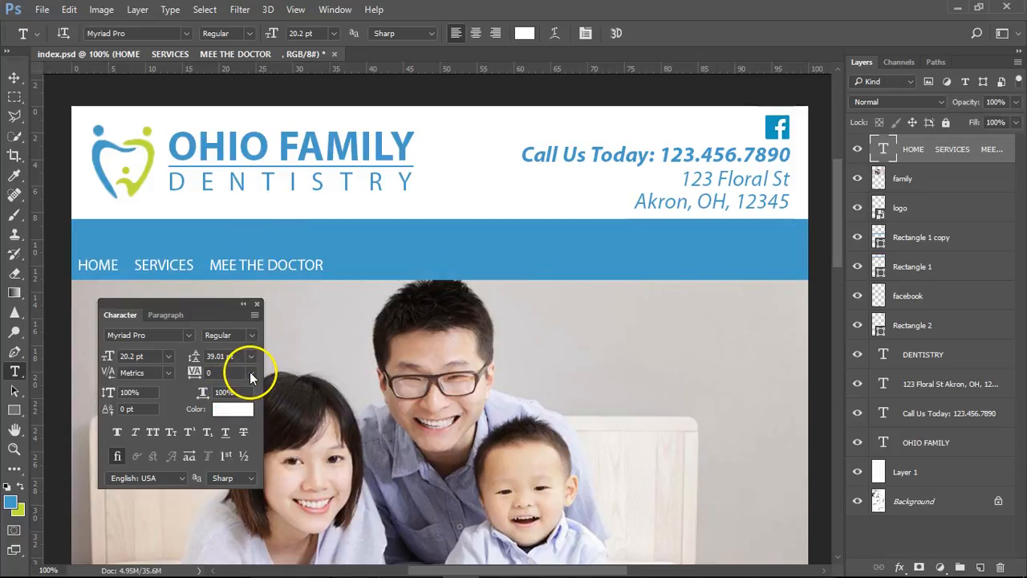
{"action": "left_click", "coordinate": [251, 371]}
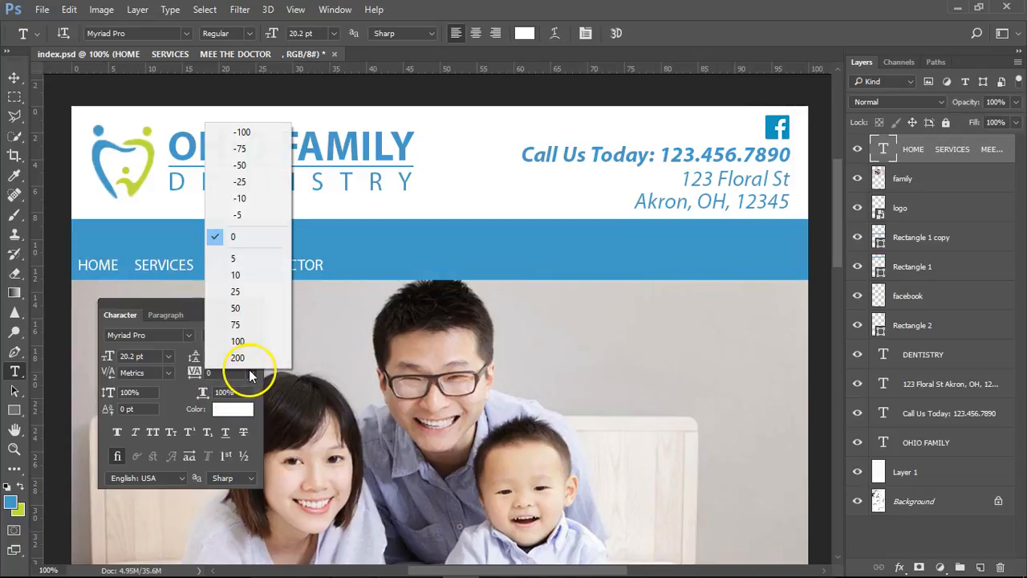
{"action": "left_click", "coordinate": [249, 289]}
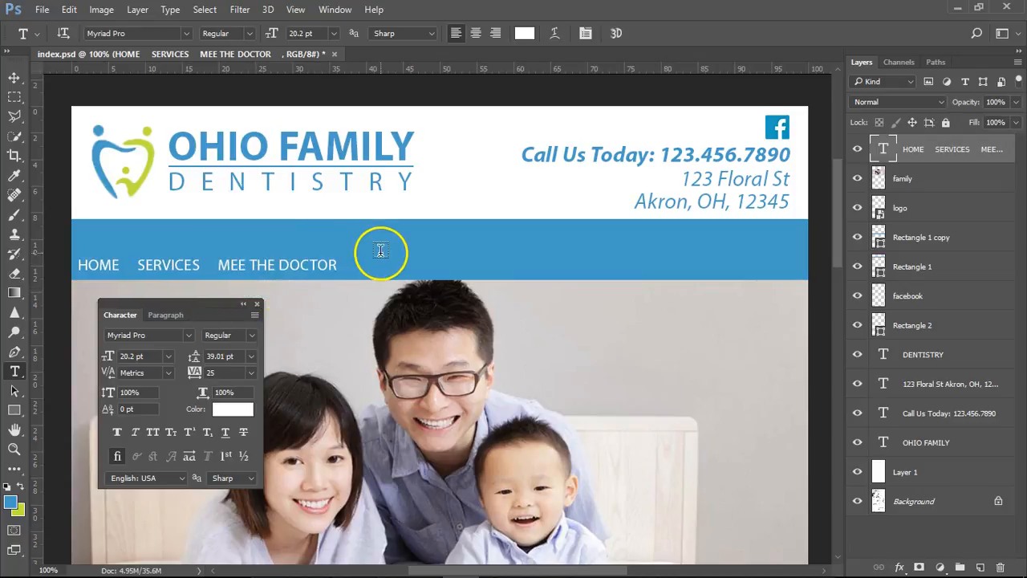
{"action": "left_click", "coordinate": [251, 372]}
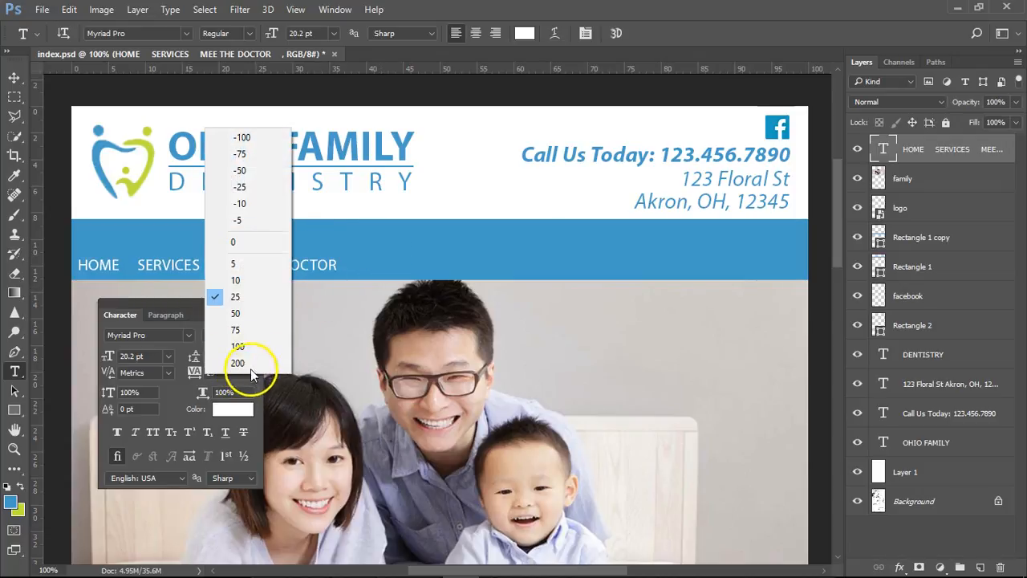
{"action": "left_click", "coordinate": [245, 314]}
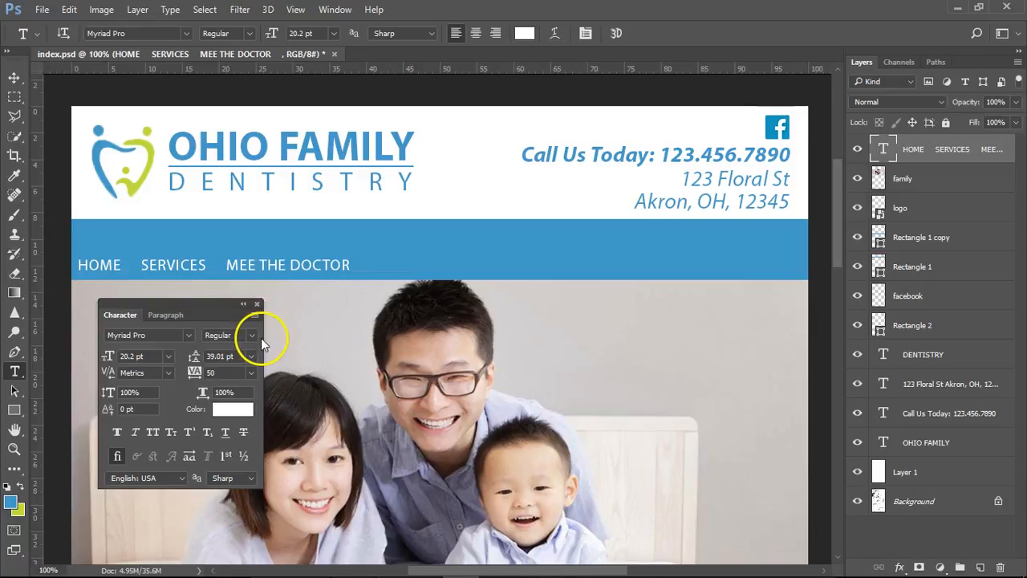
Set the navigation text's tracking to 35
{"action": "left_click", "coordinate": [250, 372]}
{"action": "left_click", "coordinate": [250, 372]}
{"action": "type", "text": "35"}
{"action": "key", "text": "Return"}
Correct MEE to MEET in the navigation text and add REVIEWS and CONTACT after MEET THE DOCTOR
{"action": "left_click", "coordinate": [286, 271]}
{"action": "left_click", "coordinate": [261, 261]}
{"action": "type", "text": "T"}
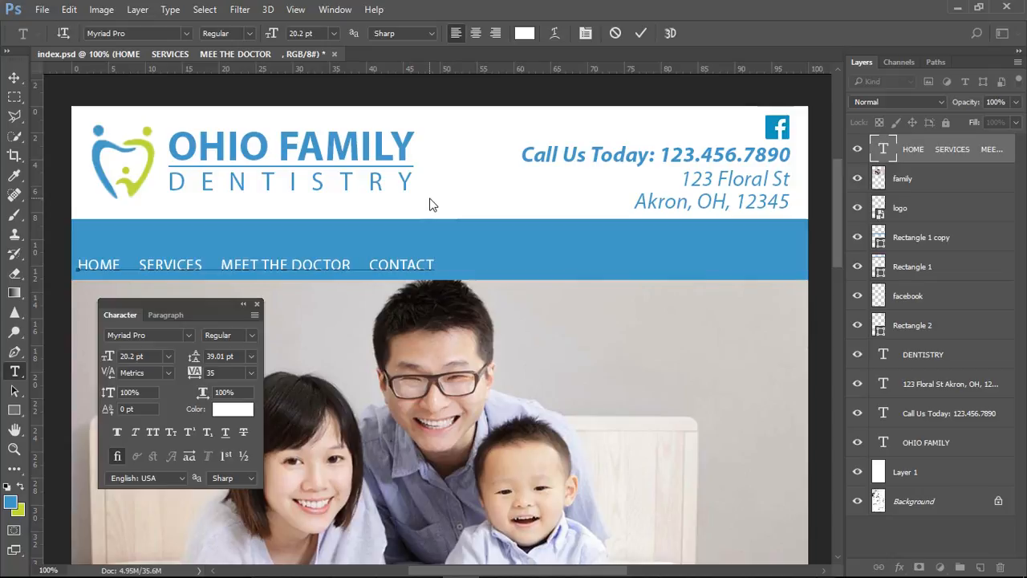
{"action": "type", "text": "VIE"}
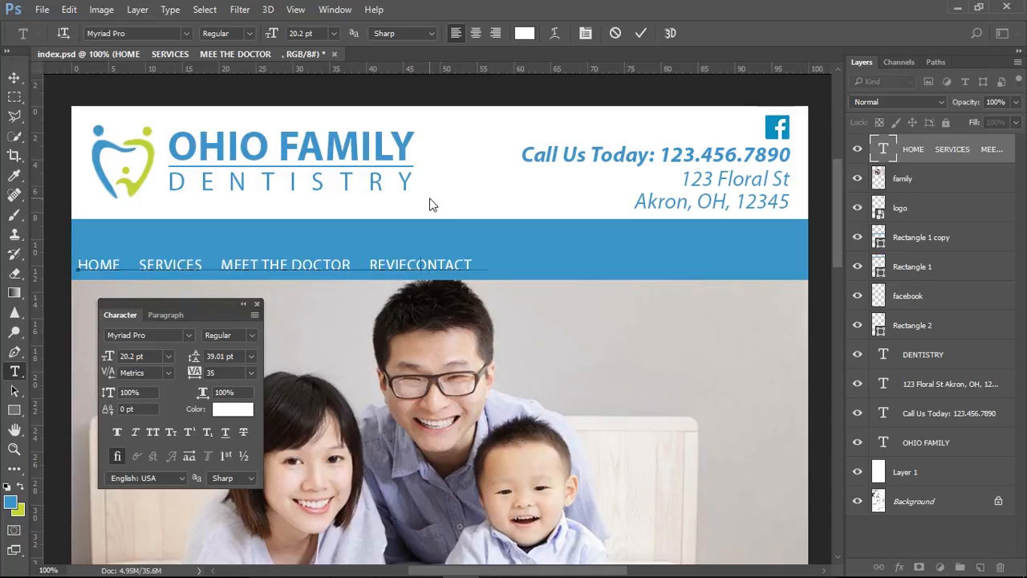
{"action": "type", "text": "WS     "}
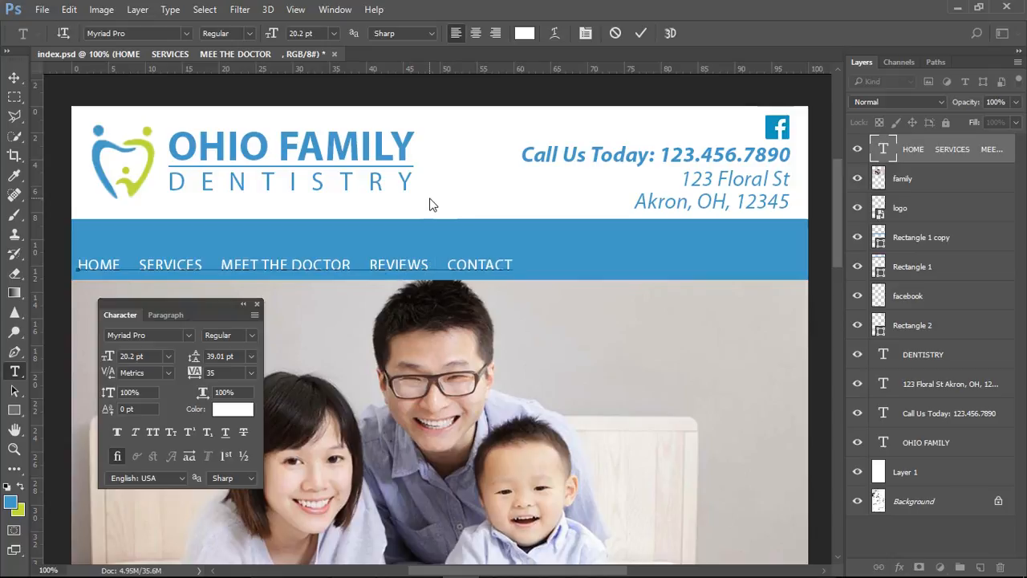
Insert TRANSFORMATIONS between MEET THE DOCTOR and REVIEWS in the navigation text, correcting its spelling
{"action": "type", "text": "TRANFORA"}
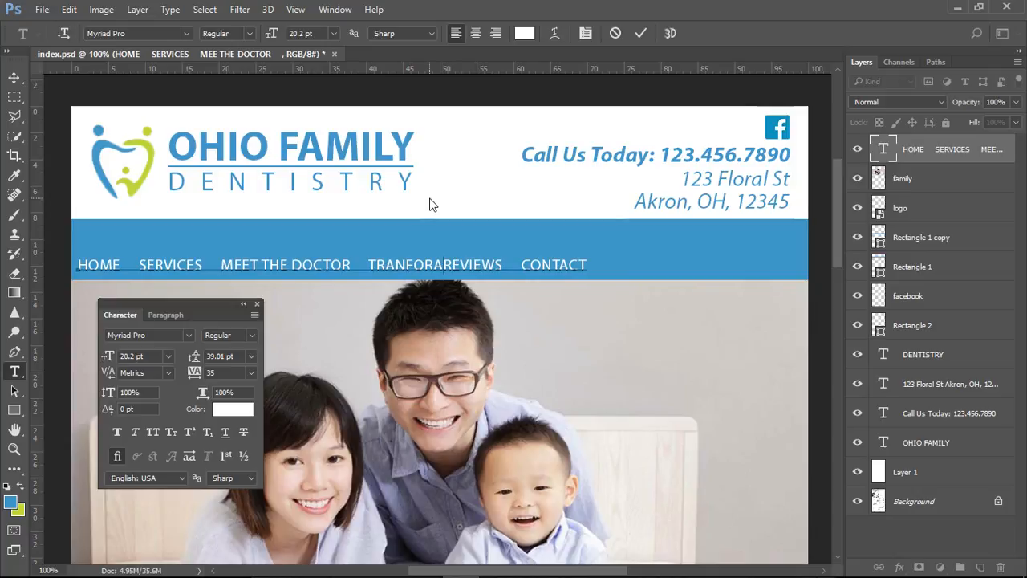
{"action": "type", "text": "MATIONS"}
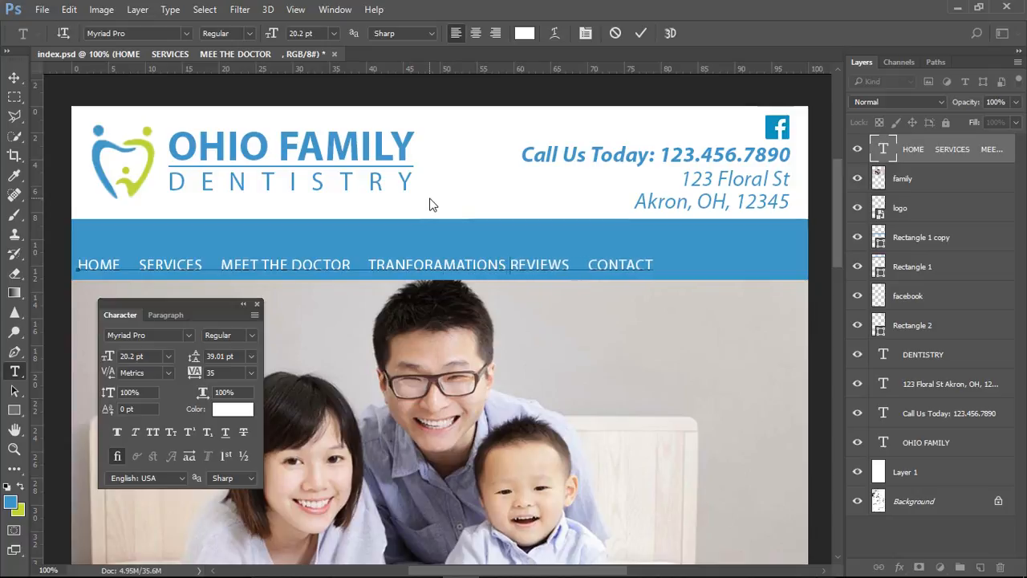
{"action": "left_click", "coordinate": [405, 263]}
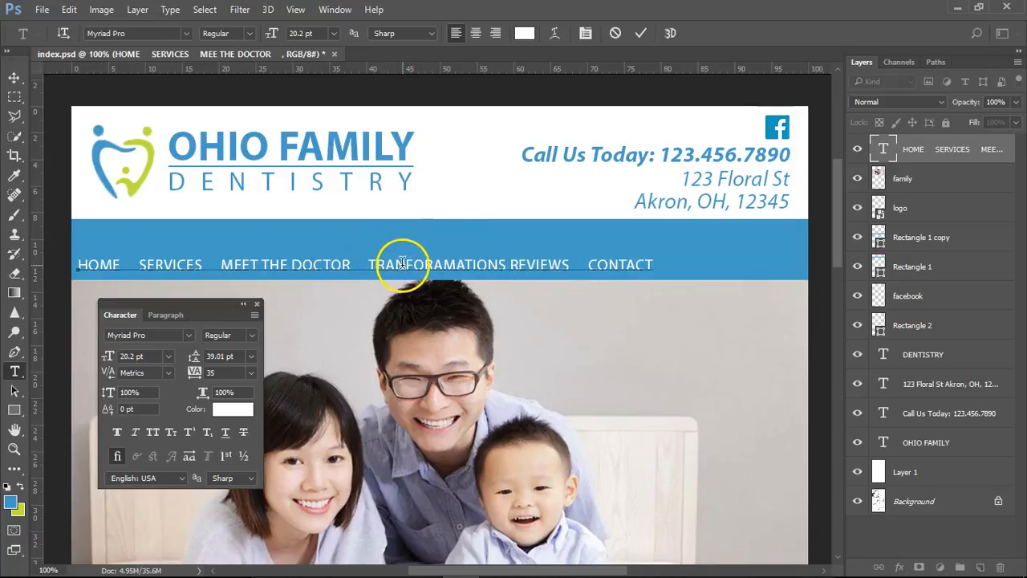
{"action": "type", "text": "S"}
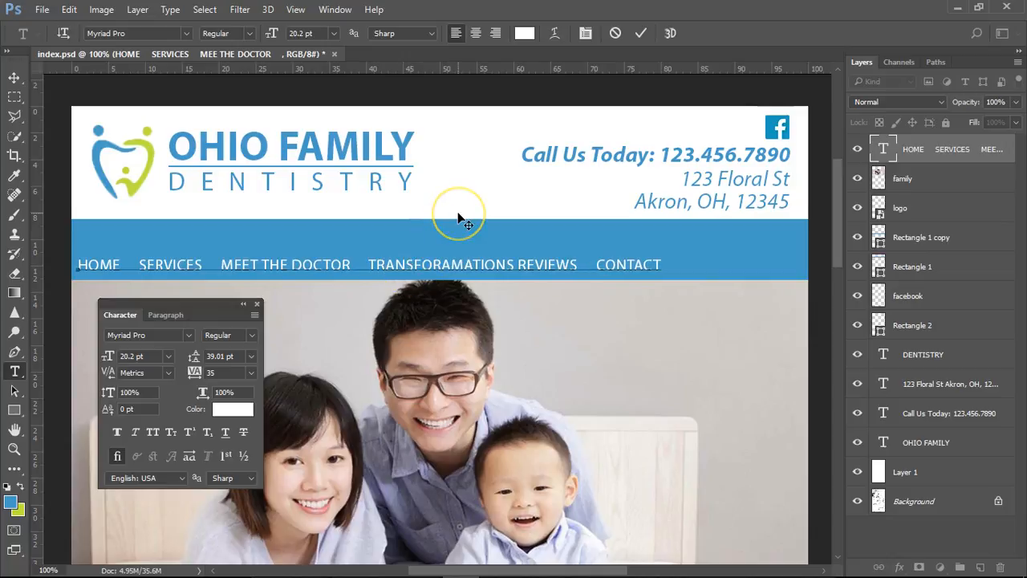
{"action": "key", "text": "BackSpace"}
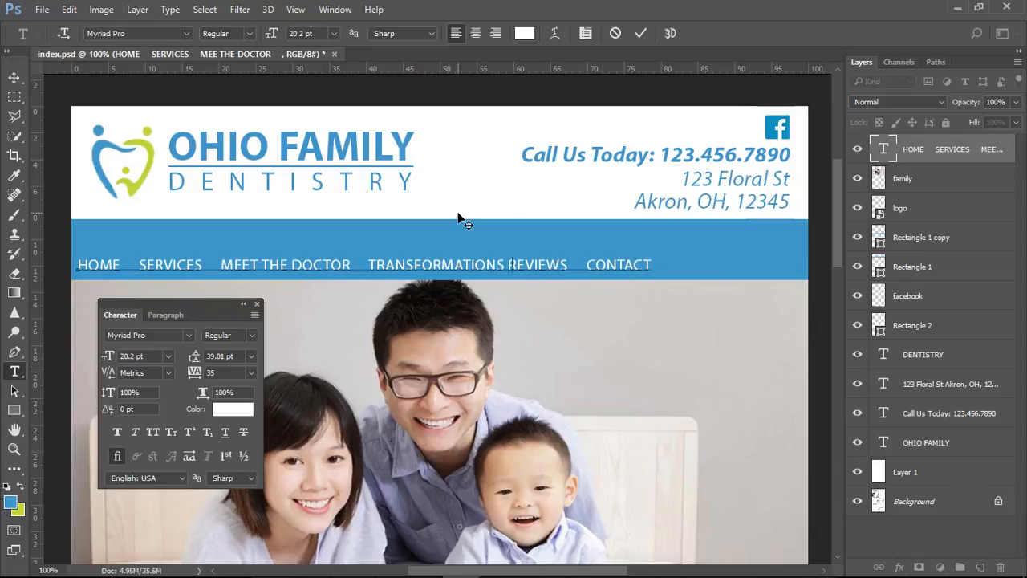
Add spaces between the navigation items from HOME to CONTACT so they are spread more widely along the blue bar
{"action": "left_click", "coordinate": [131, 264]}
{"action": "left_click", "coordinate": [212, 264]}
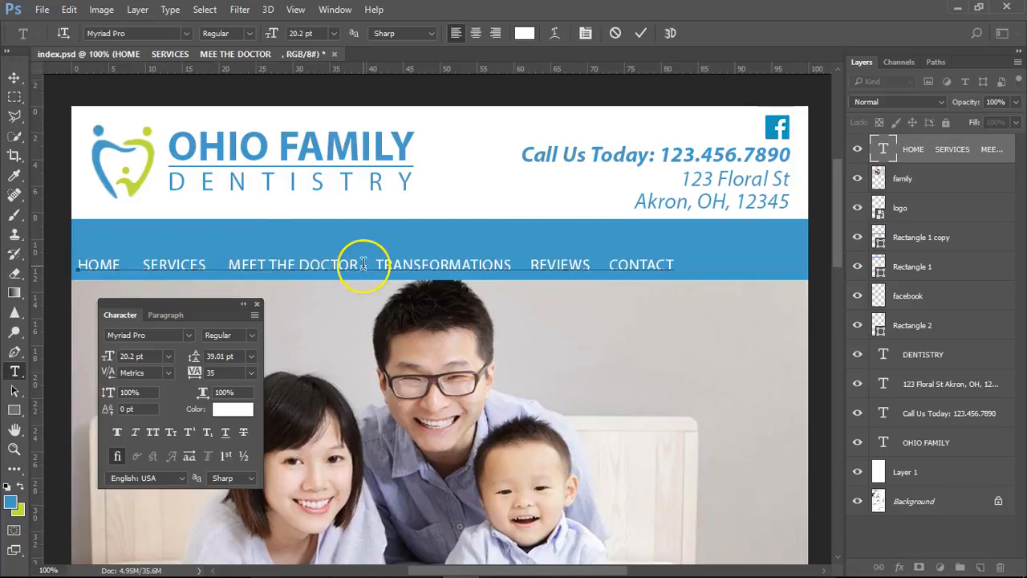
{"action": "left_click", "coordinate": [364, 264]}
{"action": "left_click", "coordinate": [524, 263]}
{"action": "left_click", "coordinate": [614, 264]}
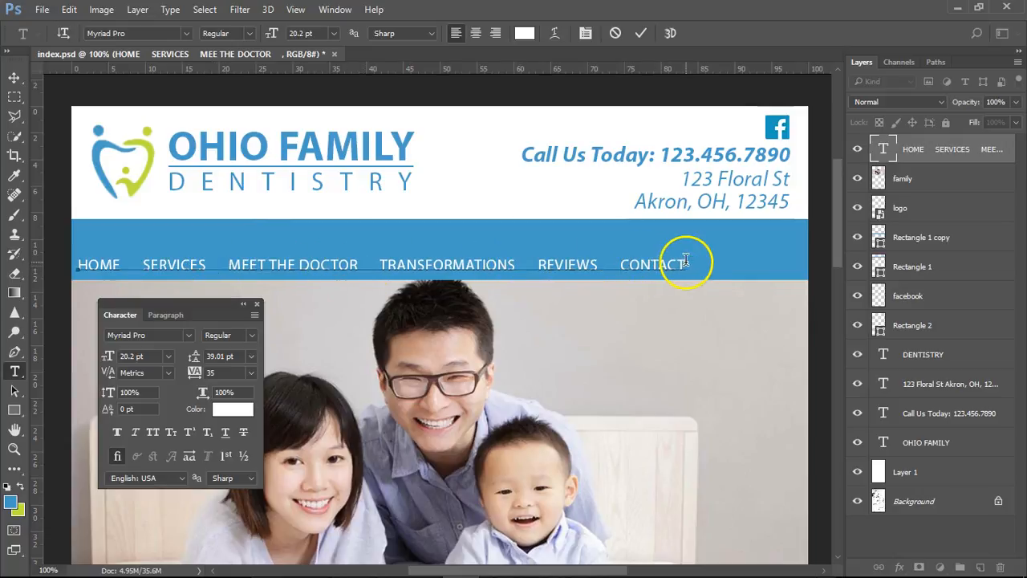
Hide Layer 1, the white layer directly above the Background
{"action": "scroll", "coordinate": [763, 300], "scroll_direction": "down", "scroll_amount": 5}
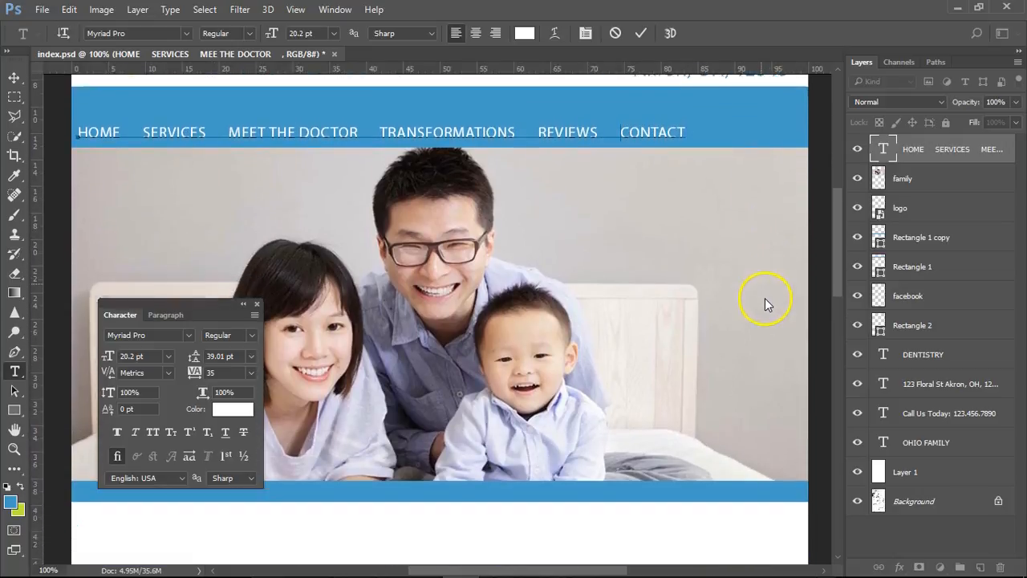
{"action": "scroll", "coordinate": [819, 330], "scroll_direction": "down", "scroll_amount": 4}
{"action": "left_click", "coordinate": [857, 472]}
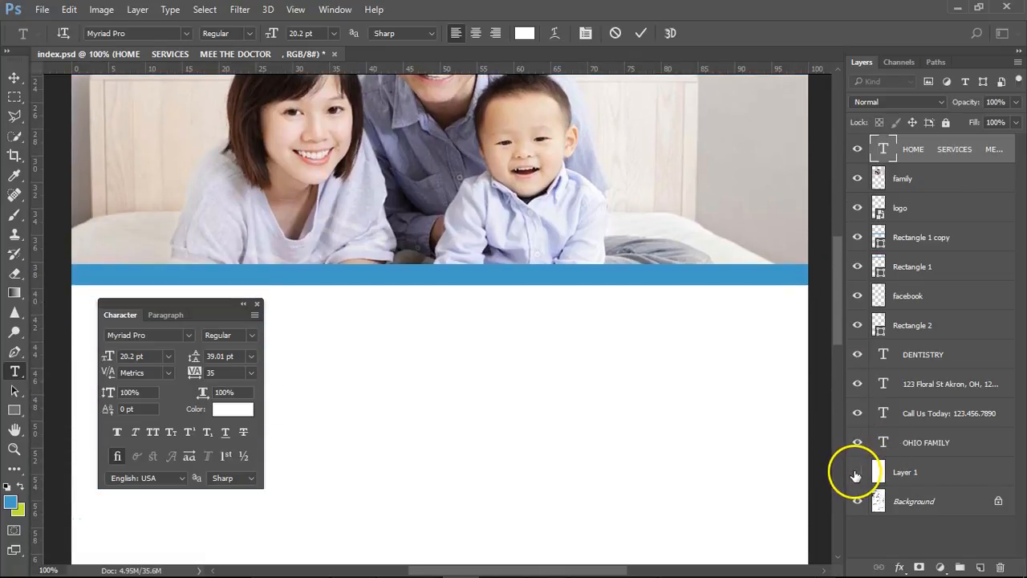
Move the Character panel down so it no longer covers the navigation text on the blue bar
{"action": "scroll", "coordinate": [836, 336], "scroll_direction": "up", "scroll_amount": 1}
{"action": "left_click_drag", "start_coordinate": [834, 331], "coordinate": [836, 226]}
{"action": "left_click", "coordinate": [831, 159]}
{"action": "left_click_drag", "start_coordinate": [915, 149], "coordinate": [979, 567]}
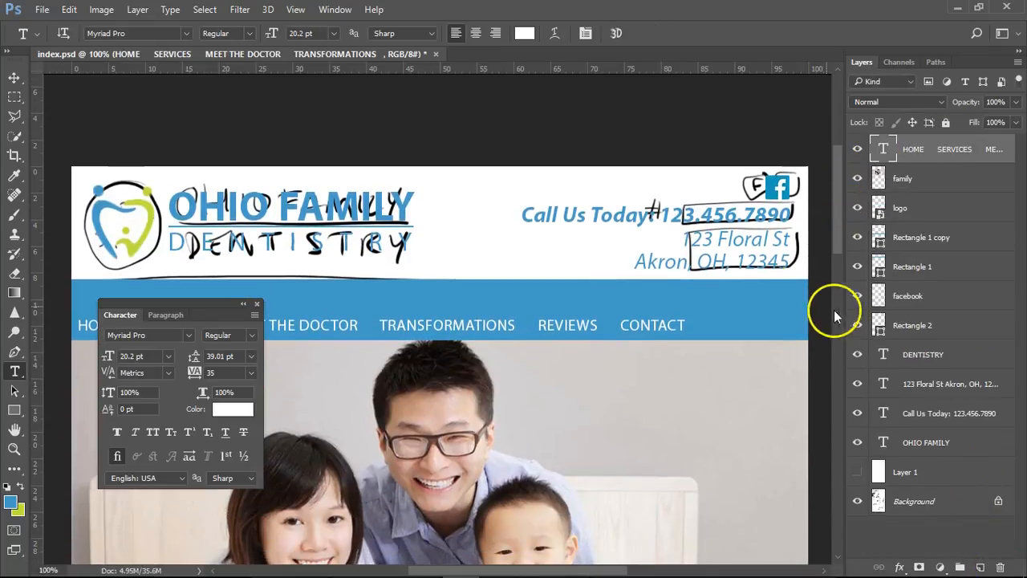
{"action": "left_click_drag", "start_coordinate": [228, 305], "coordinate": [187, 393]}
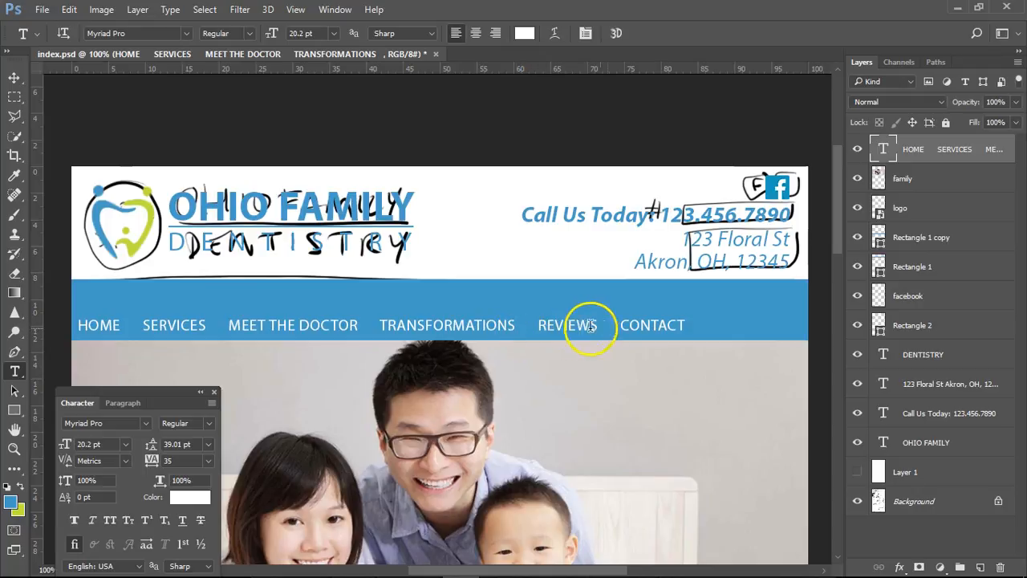
Check the sketched page sections below the photo and insert FORMS before REVIEWS in the navigation text
{"action": "mouse_move", "coordinate": [839, 192]}
{"action": "left_mouse_down"}
{"action": "mouse_move", "coordinate": [836, 315]}
{"action": "mouse_move", "coordinate": [841, 259]}
{"action": "left_mouse_up"}
{"action": "left_click", "coordinate": [719, 321]}
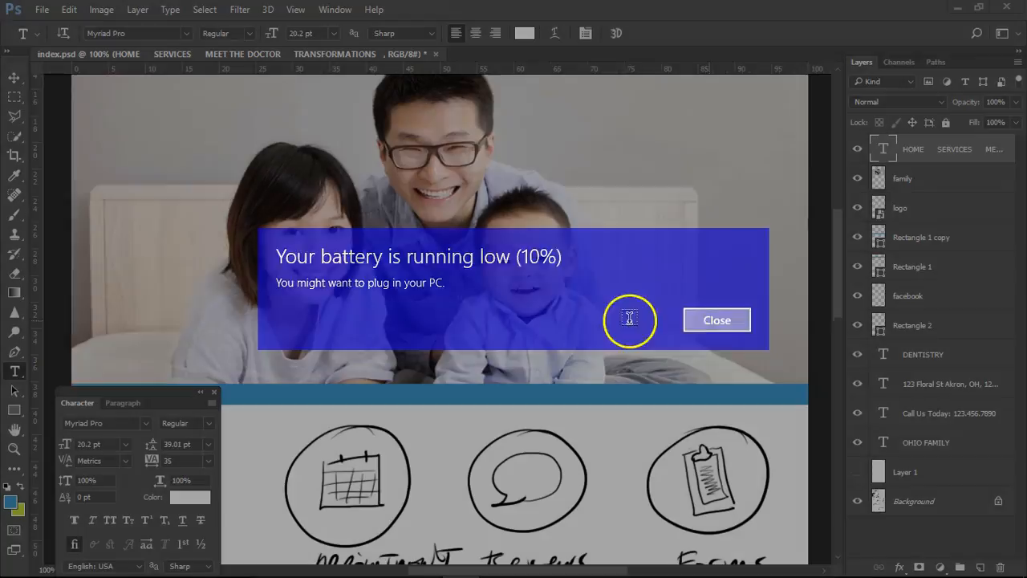
{"action": "left_click_drag", "start_coordinate": [835, 307], "coordinate": [834, 252]}
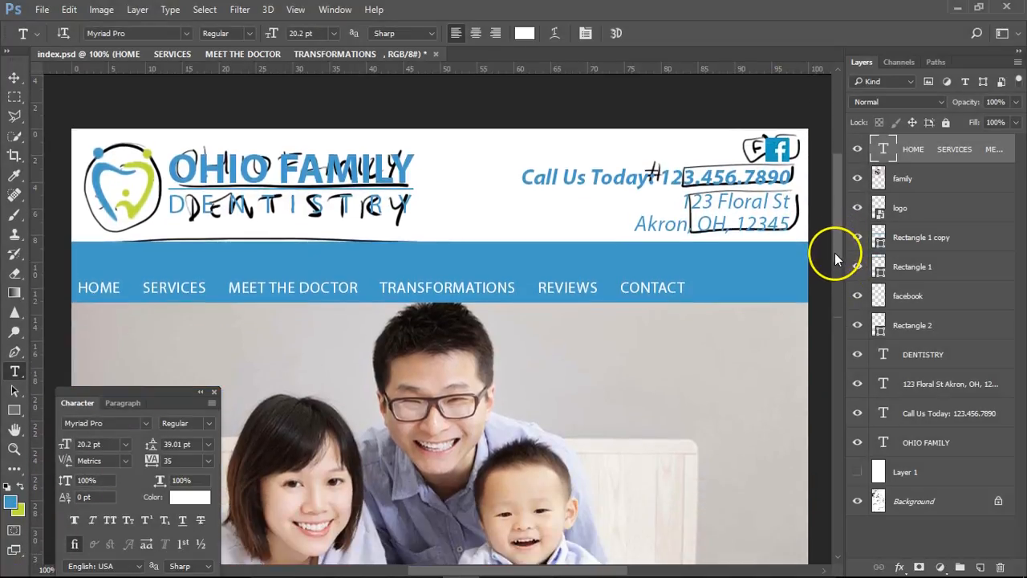
{"action": "left_click", "coordinate": [540, 287]}
{"action": "type", "text": "FORMS"}
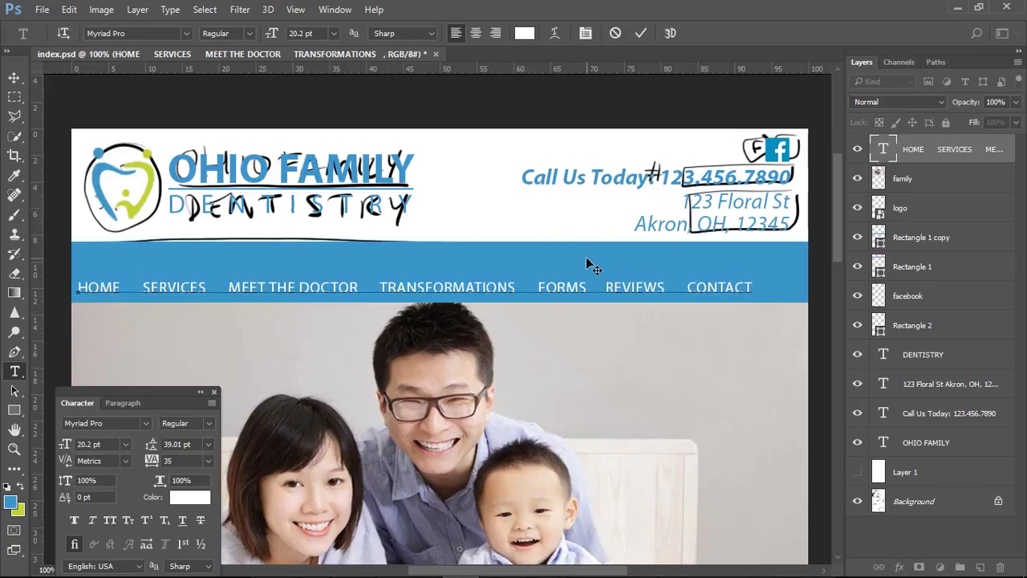
Move the navigation text inward and up on the blue bar, and make Layer 1 visible again
{"action": "left_click", "coordinate": [13, 78]}
{"action": "left_click_drag", "start_coordinate": [374, 289], "coordinate": [403, 283]}
{"action": "left_click", "coordinate": [857, 472]}
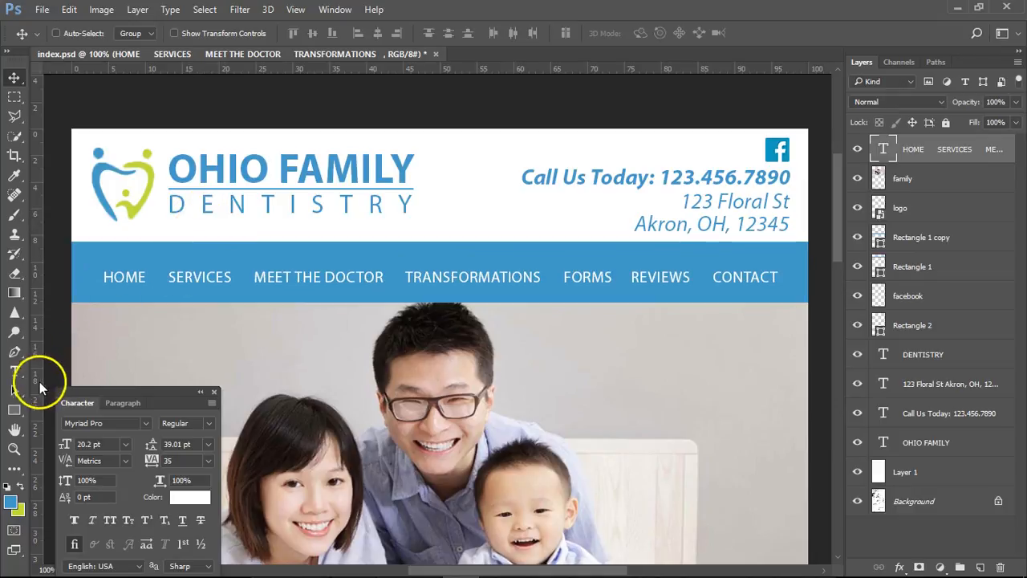
Add extra spaces between the navigation items from HOME to CONTACT to widen their spacing
{"action": "left_click", "coordinate": [14, 370]}
{"action": "left_click", "coordinate": [165, 277]}
{"action": "left_click", "coordinate": [244, 277]}
{"action": "left_click", "coordinate": [401, 277]}
{"action": "left_click", "coordinate": [571, 276]}
{"action": "left_click", "coordinate": [634, 278]}
{"action": "left_click", "coordinate": [716, 278]}
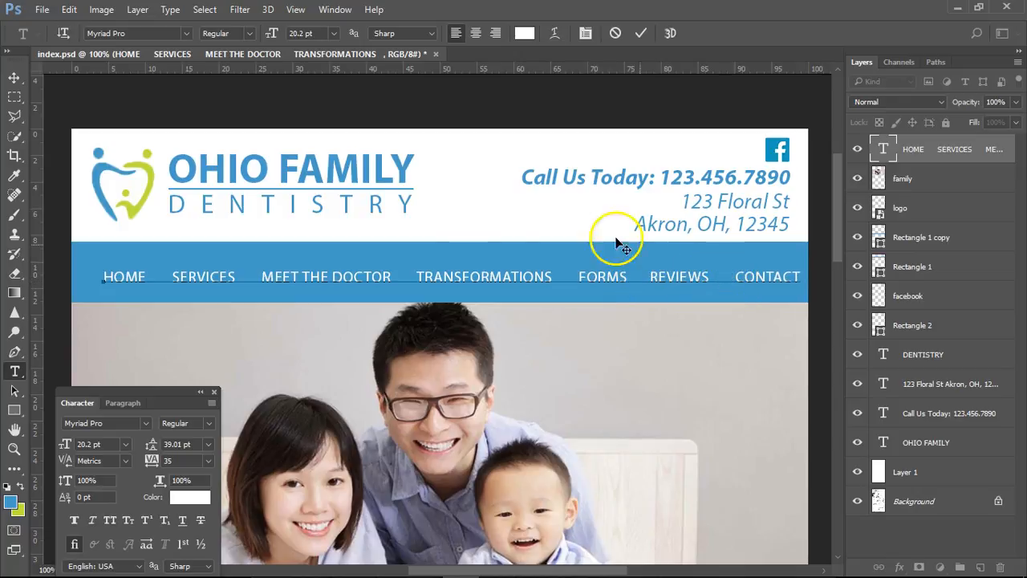
Center the navigation text horizontally on the blue bar and nudge it slightly upward
{"action": "left_click", "coordinate": [13, 78]}
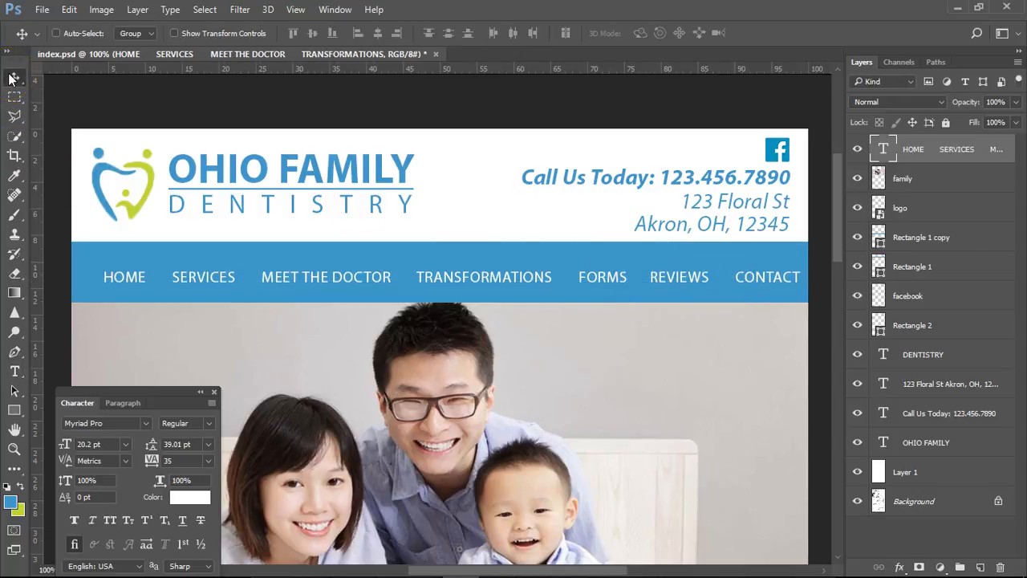
{"action": "left_click_drag", "start_coordinate": [341, 293], "coordinate": [383, 287]}
{"action": "key", "text": "Up"}
{"action": "key", "text": "Up"}
{"action": "key", "text": "Up"}
{"action": "key", "text": "Up"}
{"action": "key", "text": "Up"}
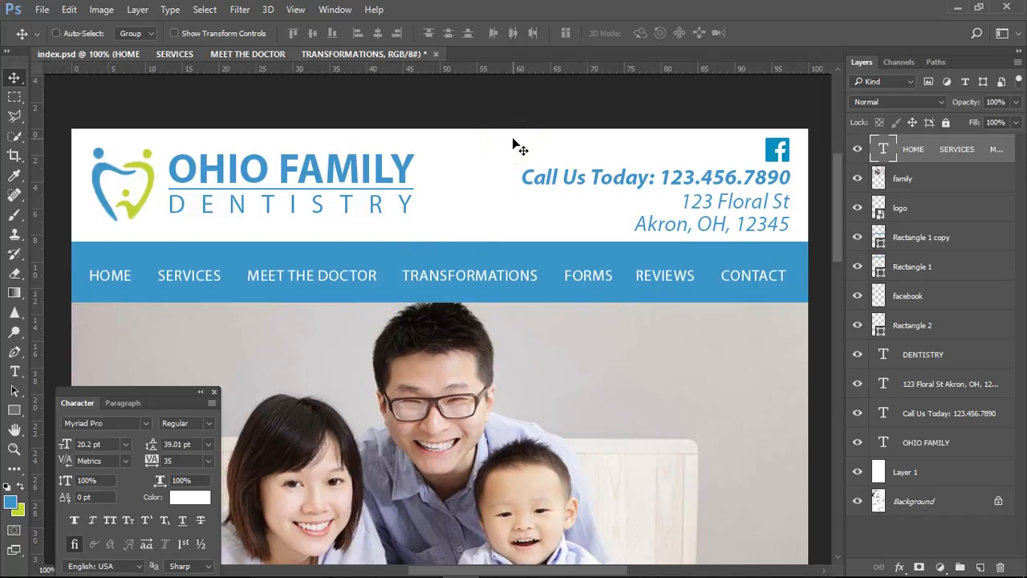
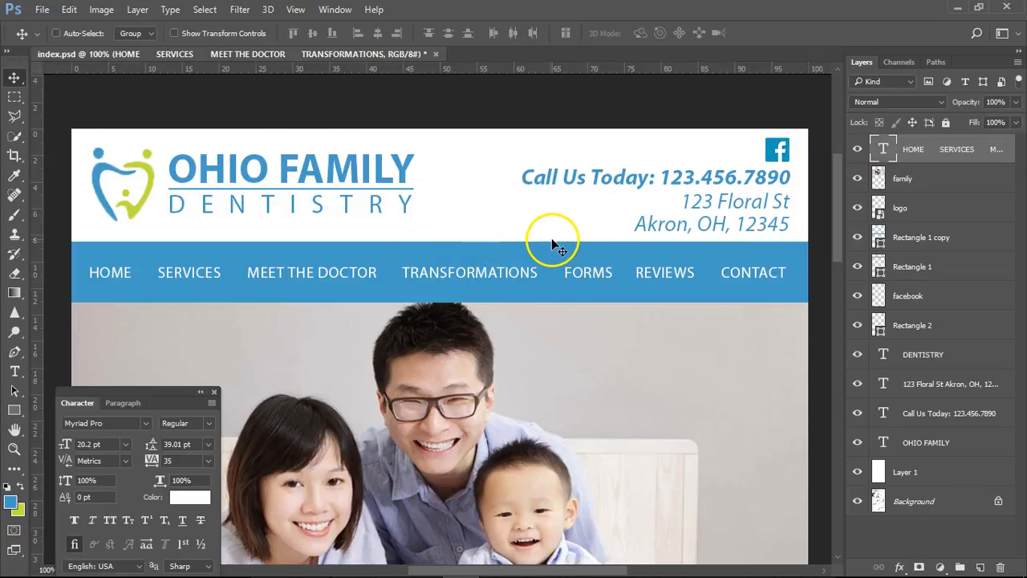
Check the header at reduced zoom, and nudge the navigation text slightly down and left on the bar
{"action": "scroll", "coordinate": [484, 241], "scroll_direction": "down", "scroll_amount": 3}
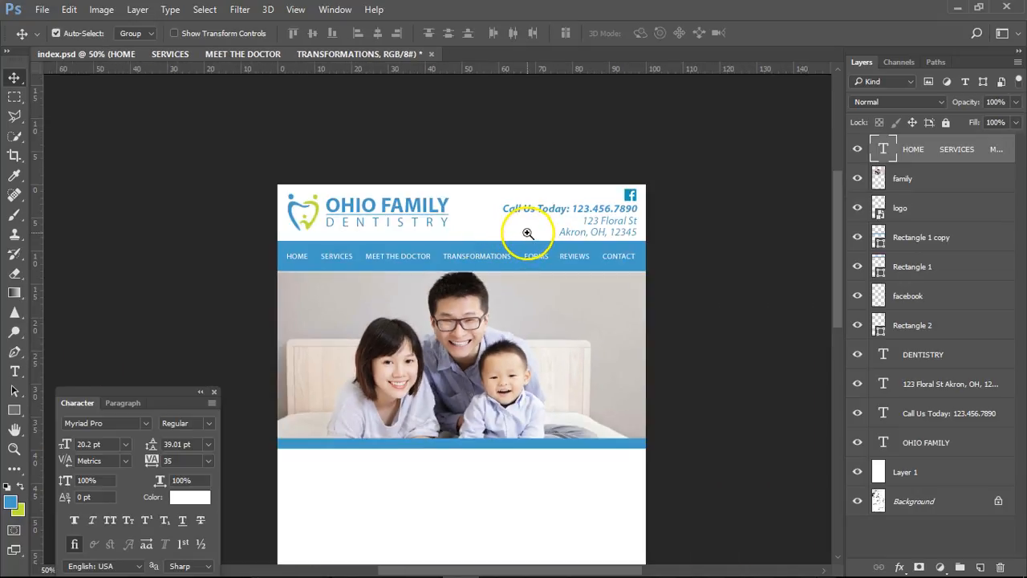
{"action": "scroll", "coordinate": [527, 232], "scroll_direction": "up", "scroll_amount": 2}
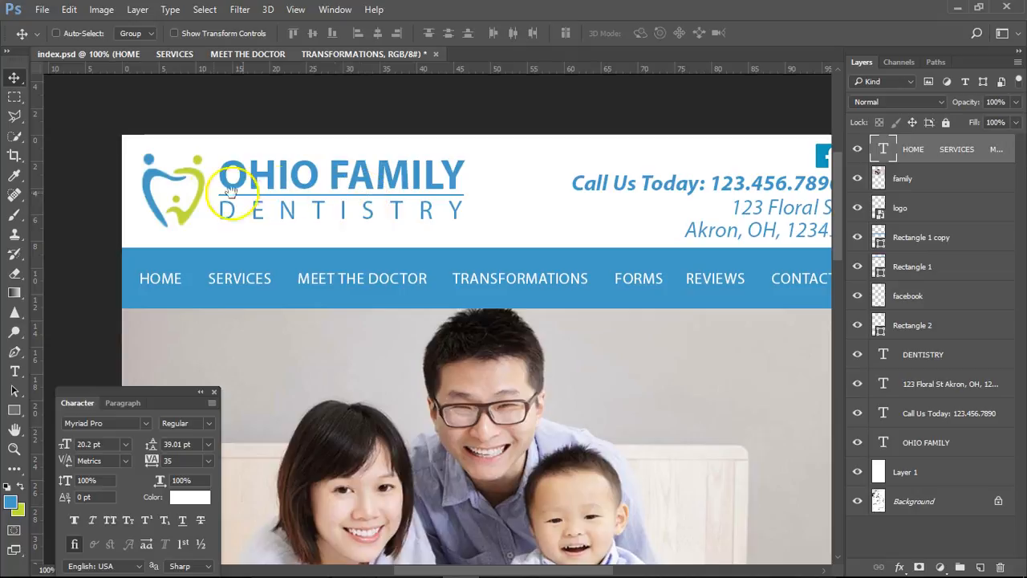
{"action": "key", "text": "Down"}
{"action": "key", "text": "Down"}
{"action": "key", "text": "Down"}
{"action": "key", "text": "Down"}
{"action": "key", "text": "Down"}
{"action": "key", "text": "Left"}
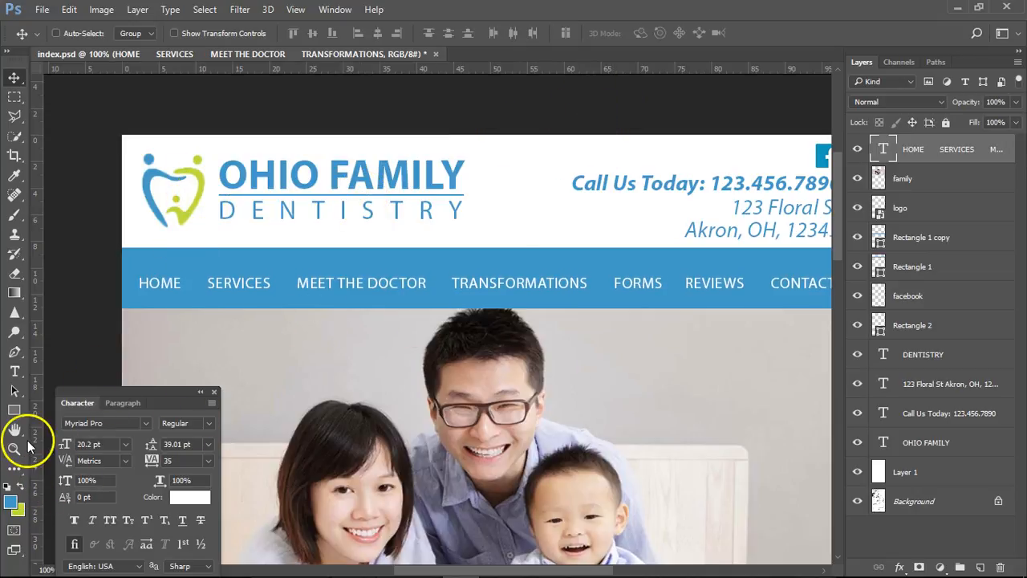
Swap the foreground and background colors and recolor the Call Us Today text with the logo's lime green, c0e13a
{"action": "left_click", "coordinate": [19, 486]}
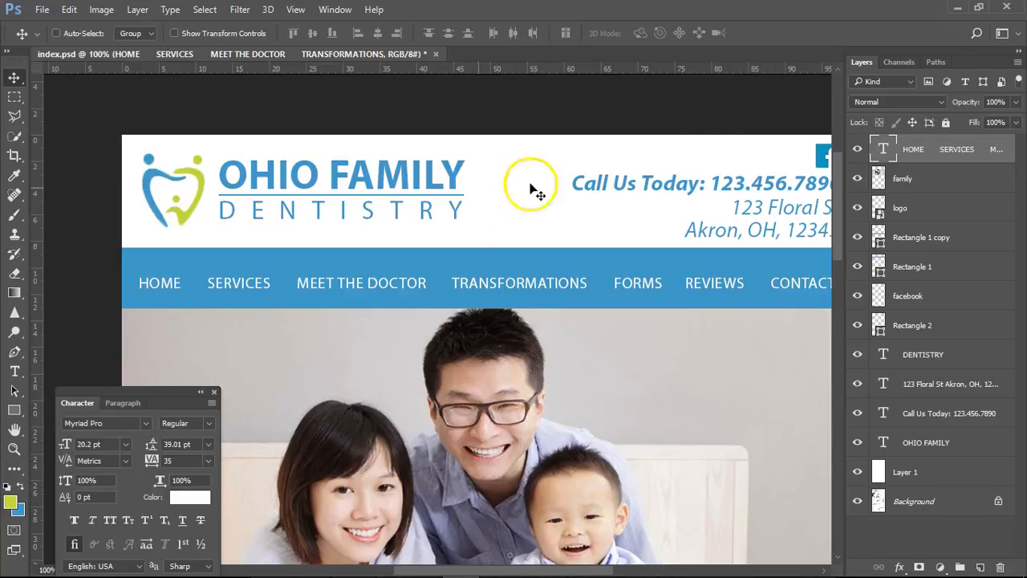
{"action": "left_click_drag", "start_coordinate": [701, 120], "coordinate": [658, 101]}
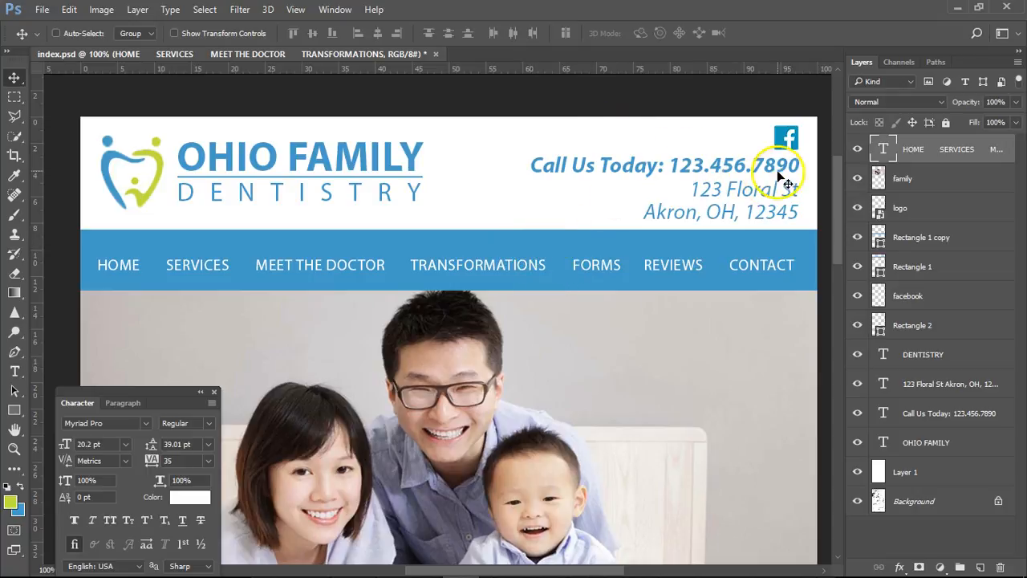
{"action": "left_click", "coordinate": [14, 371]}
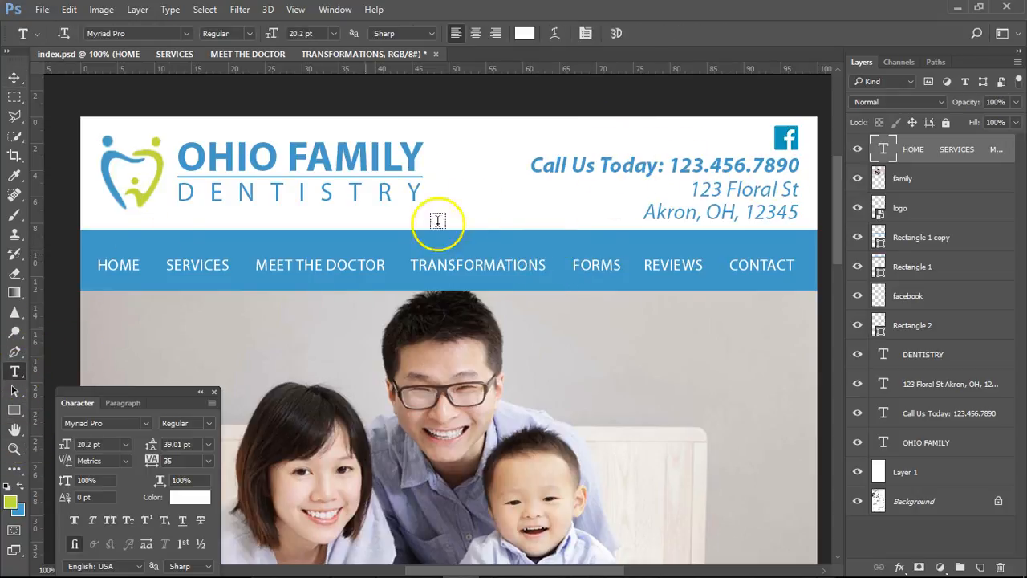
{"action": "left_click", "coordinate": [937, 413]}
{"action": "left_click", "coordinate": [858, 413]}
{"action": "left_click", "coordinate": [857, 413]}
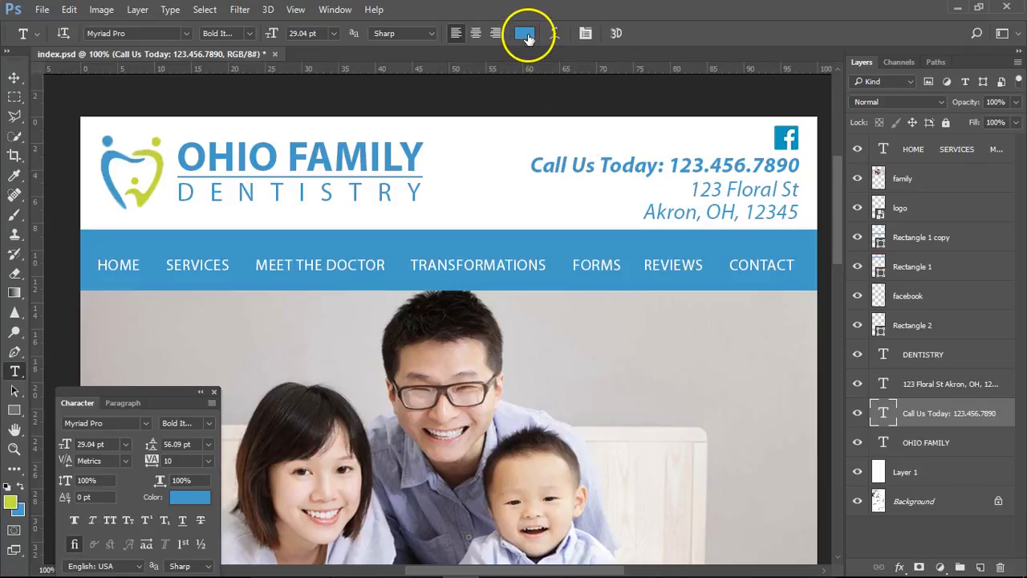
{"action": "left_click", "coordinate": [525, 34]}
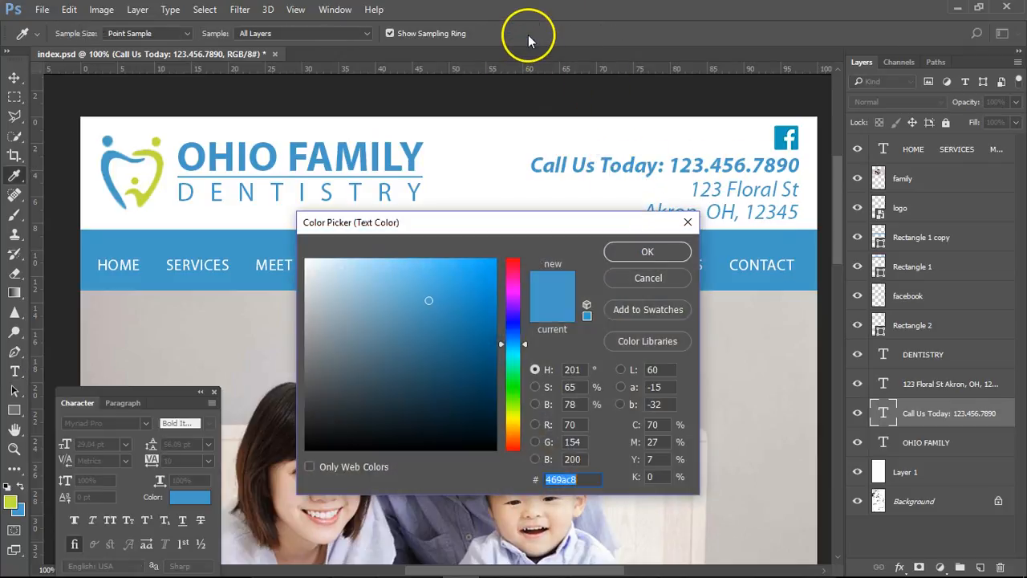
{"action": "left_click", "coordinate": [10, 499]}
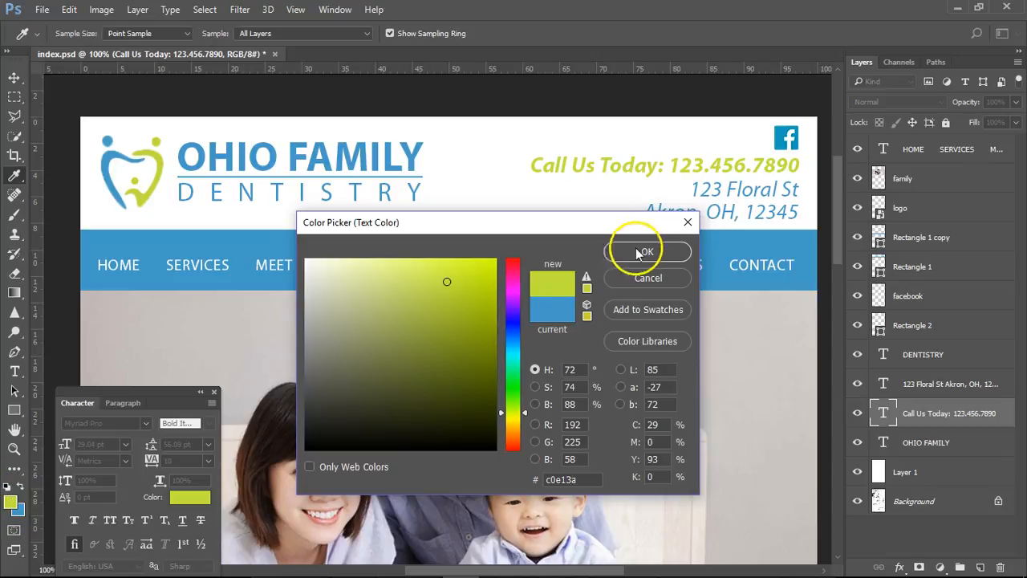
{"action": "left_click", "coordinate": [642, 253]}
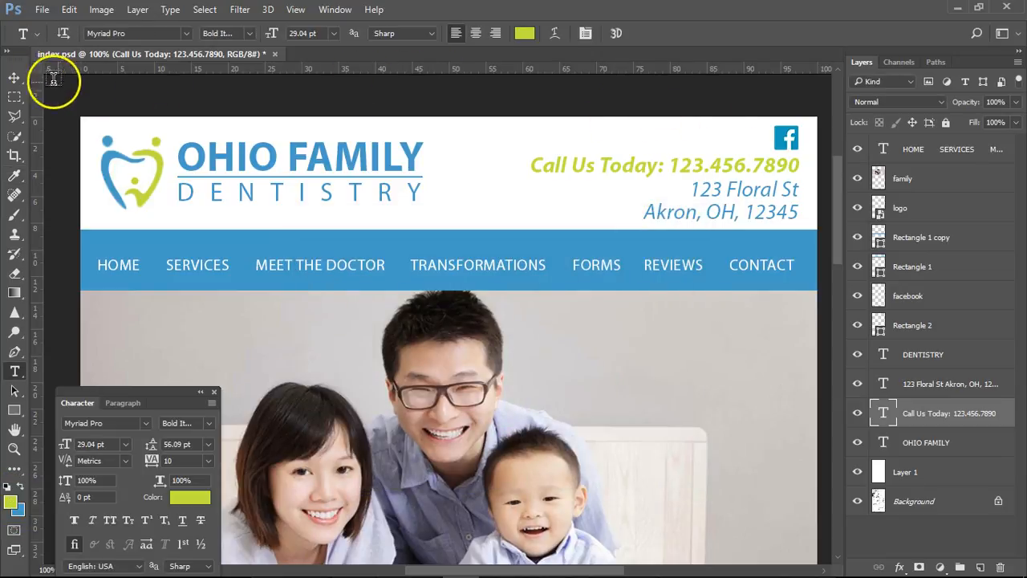
Compare the Call Us Today text in blue and green by undoing and redoing its color change
{"action": "left_click", "coordinate": [16, 78]}
{"action": "left_click", "coordinate": [569, 208], "text": "alt"}
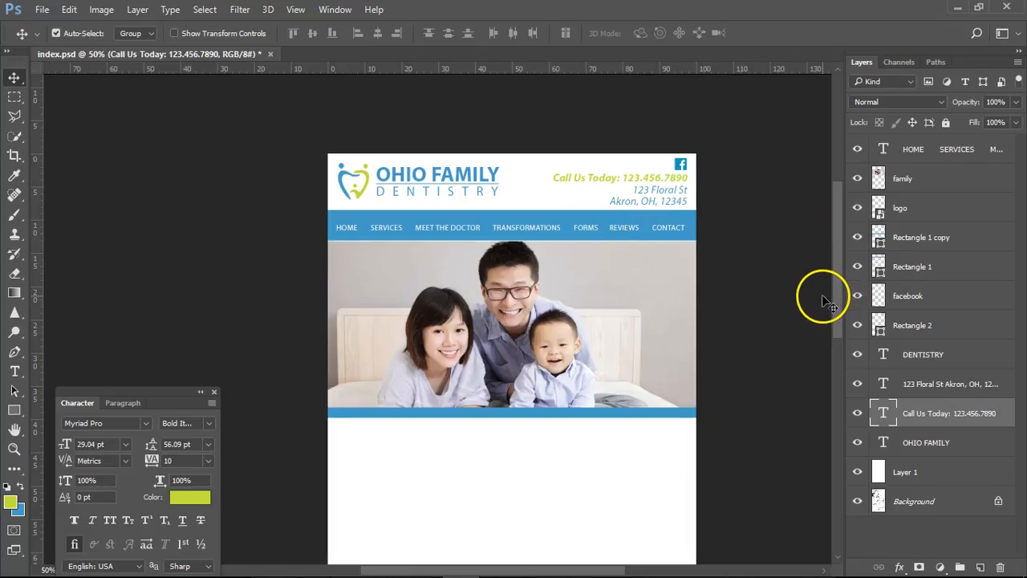
{"action": "key", "text": "ctrl+z"}
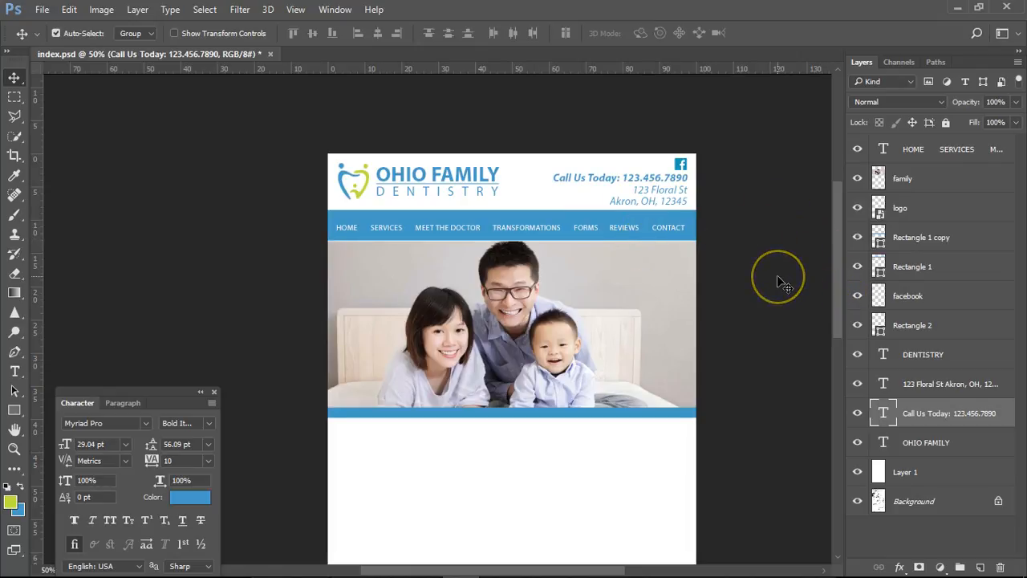
{"action": "key", "text": "ctrl+z"}
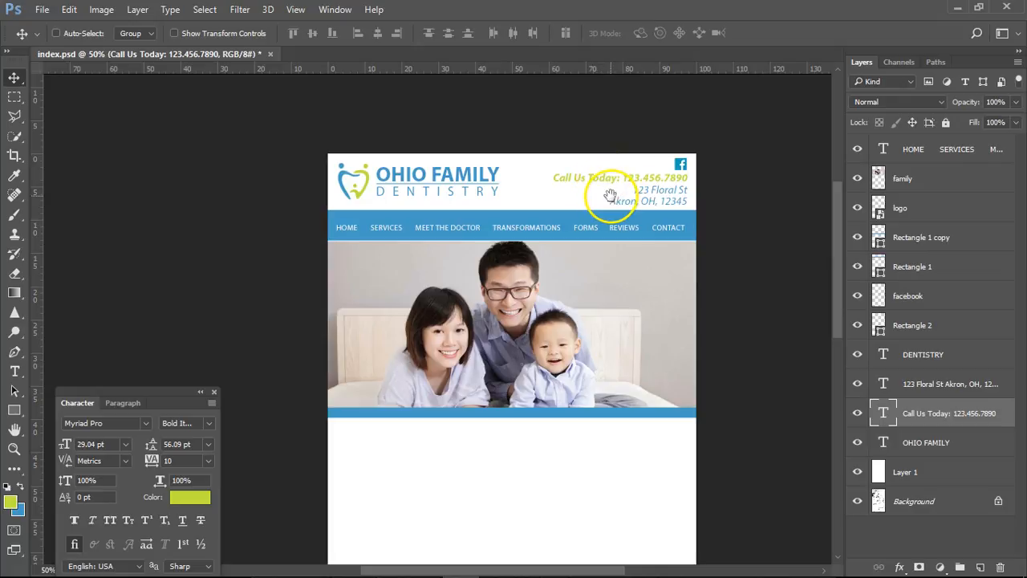
{"action": "left_click", "coordinate": [578, 187], "text": "ctrl"}
{"action": "left_click", "coordinate": [567, 186], "text": "ctrl"}
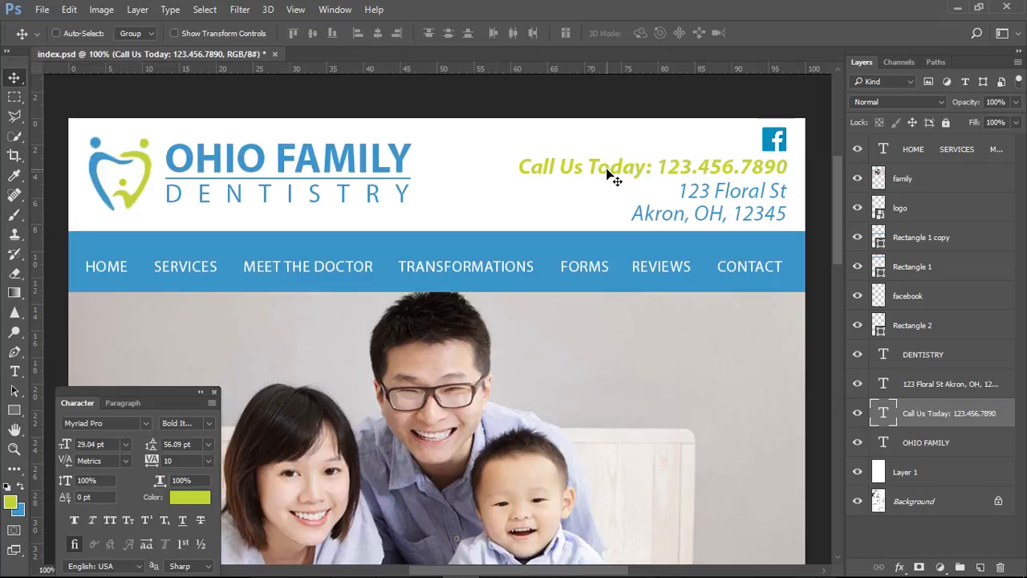
Duplicate the navigation text layer and move the copy down onto the lower part of the family photo
{"action": "scroll", "coordinate": [570, 241], "scroll_direction": "down", "scroll_amount": 4}
{"action": "left_click_drag", "start_coordinate": [574, 266], "coordinate": [596, 281]}
{"action": "left_click_drag", "start_coordinate": [545, 232], "coordinate": [503, 249]}
{"action": "right_click", "coordinate": [439, 144]}
{"action": "left_click", "coordinate": [467, 155]}
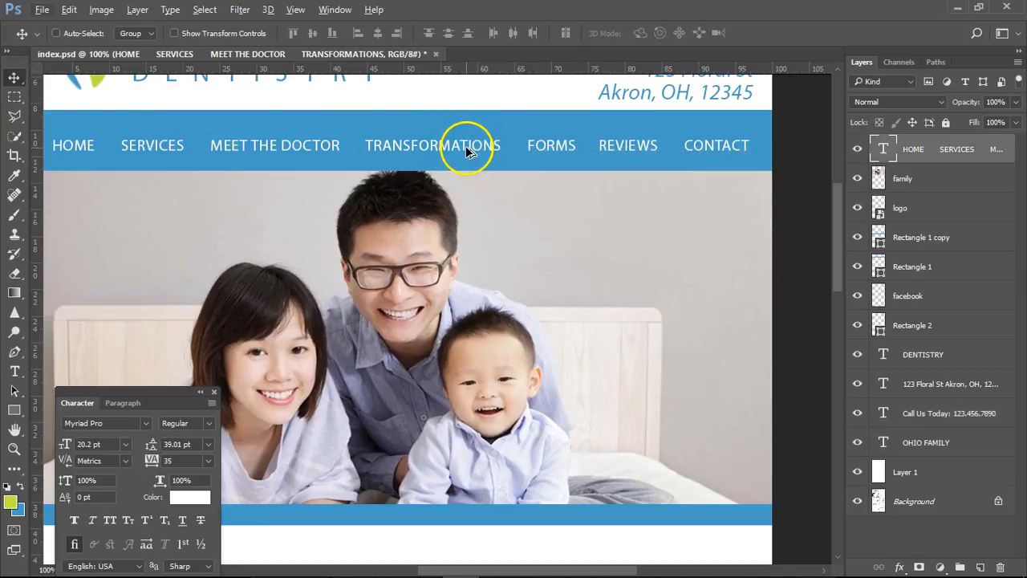
{"action": "key", "text": "ctrl+j"}
{"action": "left_click_drag", "start_coordinate": [464, 146], "coordinate": [460, 472]}
Replace the copied text with "Beautiful smailes for beuatiful families" and move it to the blank wall beside the father's head
{"action": "left_click", "coordinate": [16, 373]}
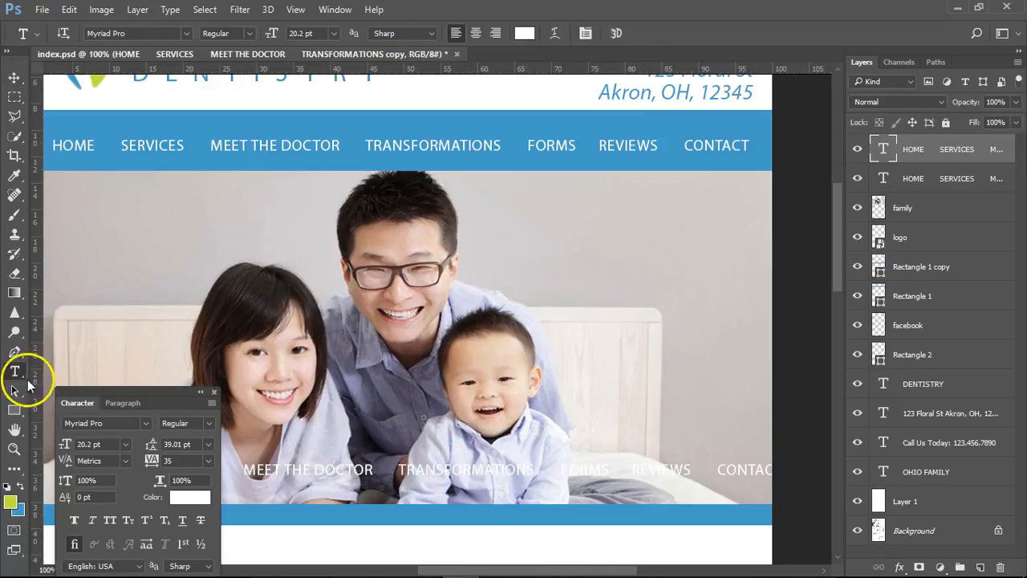
{"action": "triple_click", "coordinate": [364, 469]}
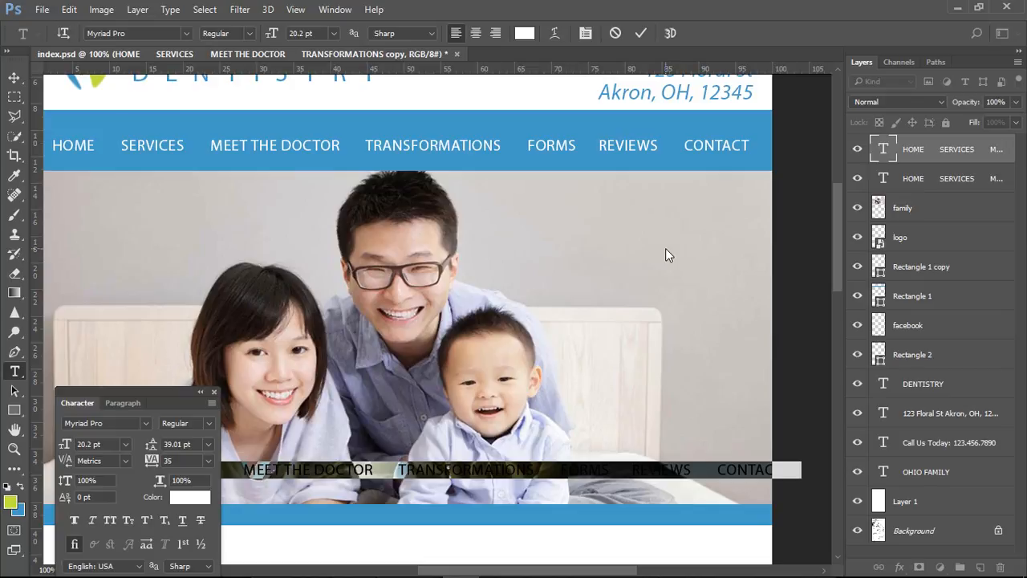
{"action": "key", "text": "BackSpace"}
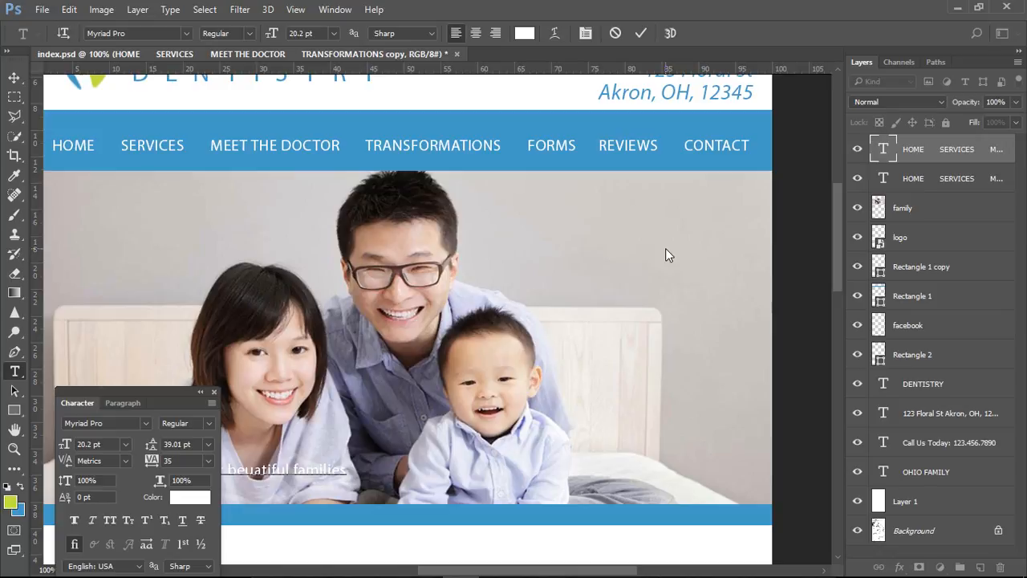
{"action": "left_click", "coordinate": [14, 77]}
{"action": "left_click_drag", "start_coordinate": [286, 353], "coordinate": [474, 248]}
Correct the tagline's spelling to "Beautiful smiles for beautiful families"
{"action": "left_click", "coordinate": [14, 371]}
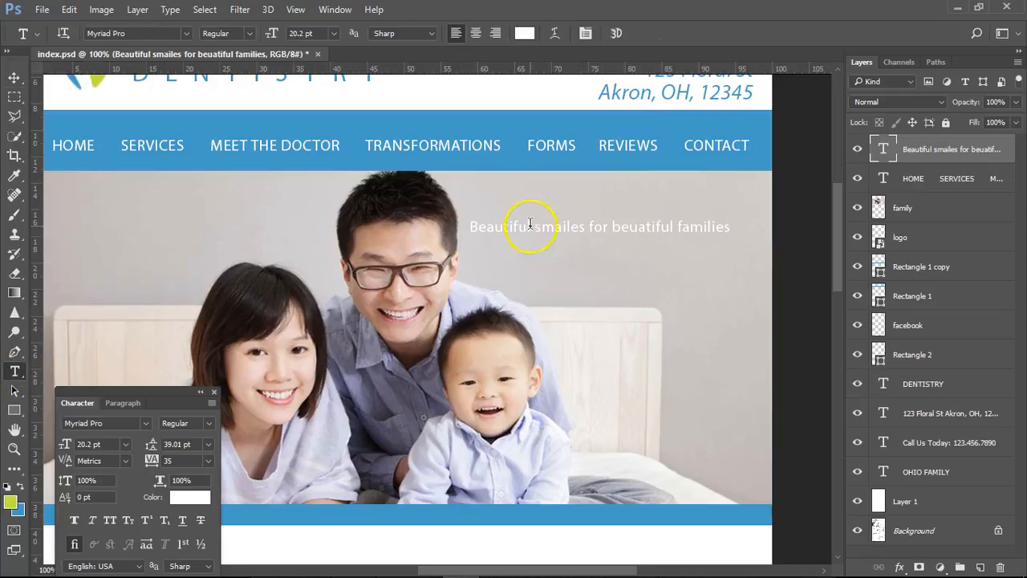
{"action": "left_click", "coordinate": [555, 226]}
{"action": "key", "text": "Delete"}
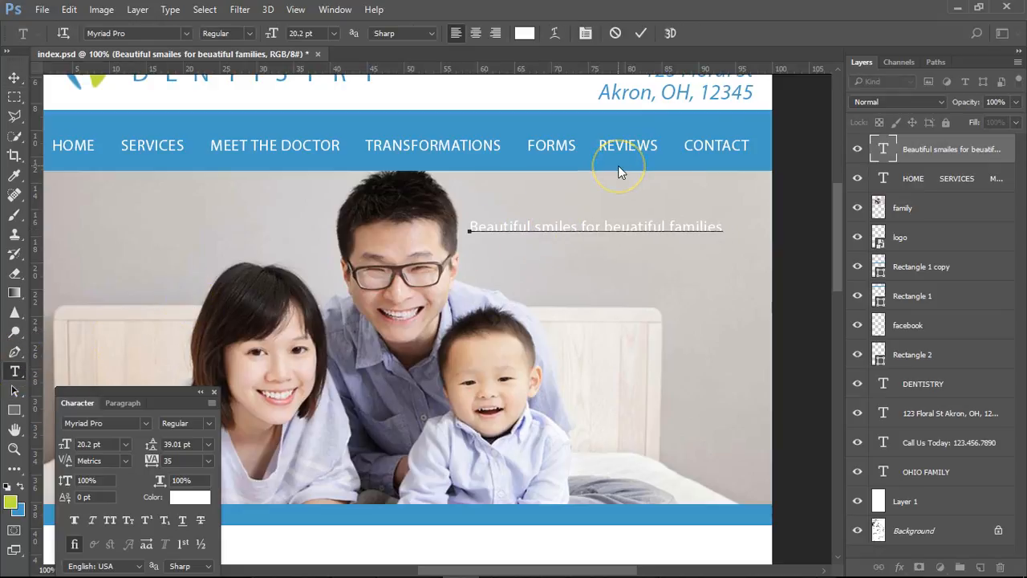
{"action": "key", "text": "Right"}
{"action": "key", "text": "Right"}
{"action": "key", "text": "Right"}
{"action": "key", "text": "Right"}
{"action": "key", "text": "Right"}
{"action": "key", "text": "Right"}
{"action": "key", "text": "Right"}
{"action": "key", "text": "Right"}
{"action": "key", "text": "Right"}
{"action": "key", "text": "Right"}
{"action": "key", "text": "Right"}
{"action": "key", "text": "Delete"}
{"action": "key", "text": "Right"}
{"action": "type", "text": "u"}
{"action": "left_click", "coordinate": [14, 77]}
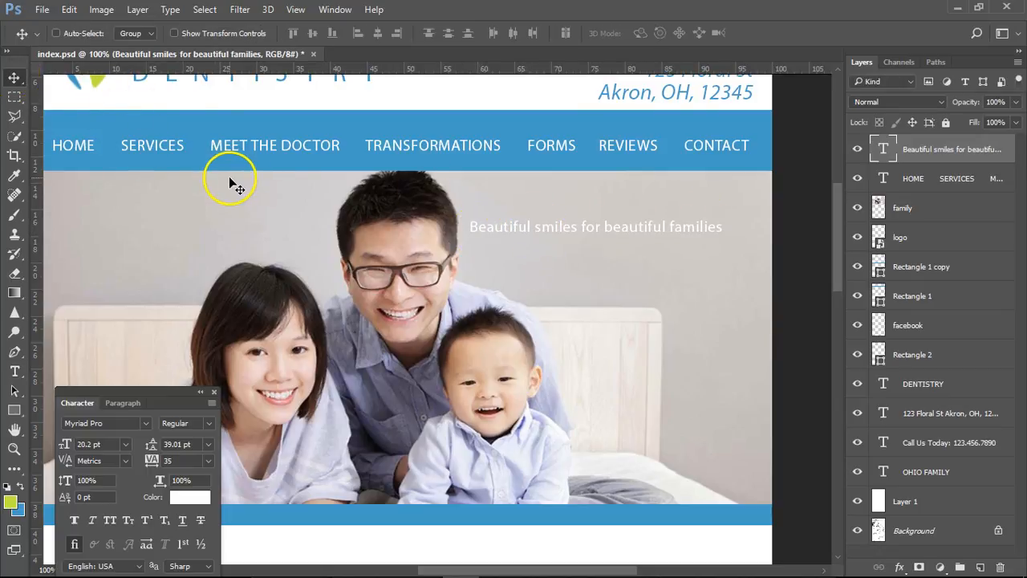
Set the tagline's text color to dark gray, RGB 65, 65, 65
{"action": "left_click", "coordinate": [15, 371]}
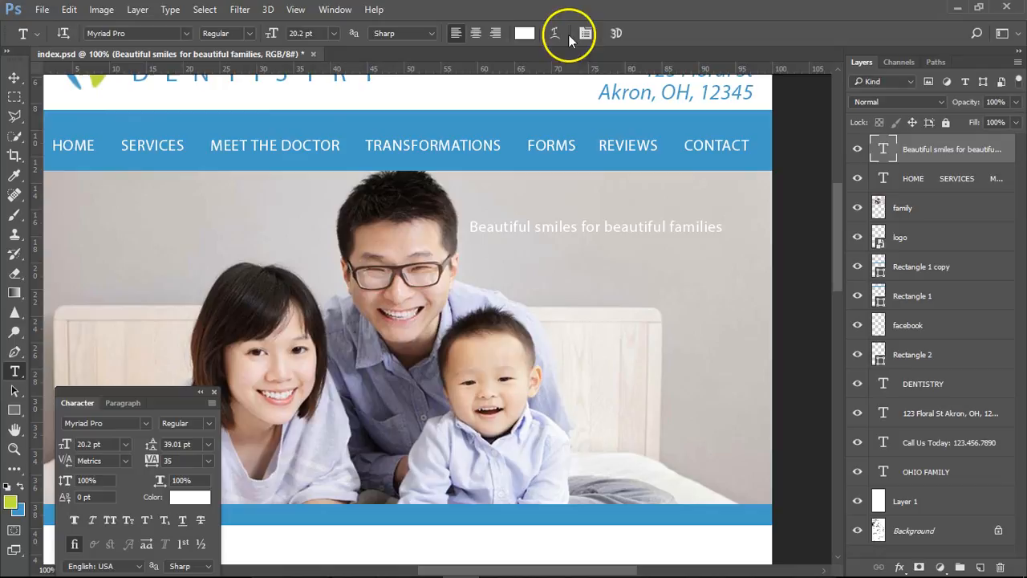
{"action": "left_click", "coordinate": [523, 33]}
{"action": "left_click_drag", "start_coordinate": [321, 437], "coordinate": [260, 470]}
{"action": "left_click_drag", "start_coordinate": [423, 233], "coordinate": [426, 339]}
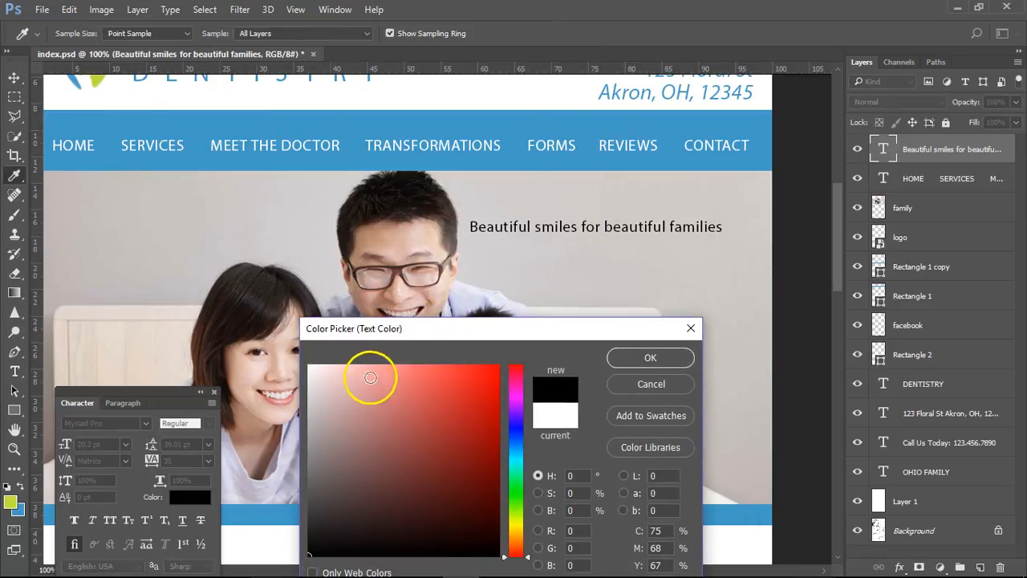
{"action": "mouse_move", "coordinate": [318, 504]}
{"action": "left_mouse_down"}
{"action": "mouse_move", "coordinate": [295, 527]}
{"action": "mouse_move", "coordinate": [295, 507]}
{"action": "left_mouse_up"}
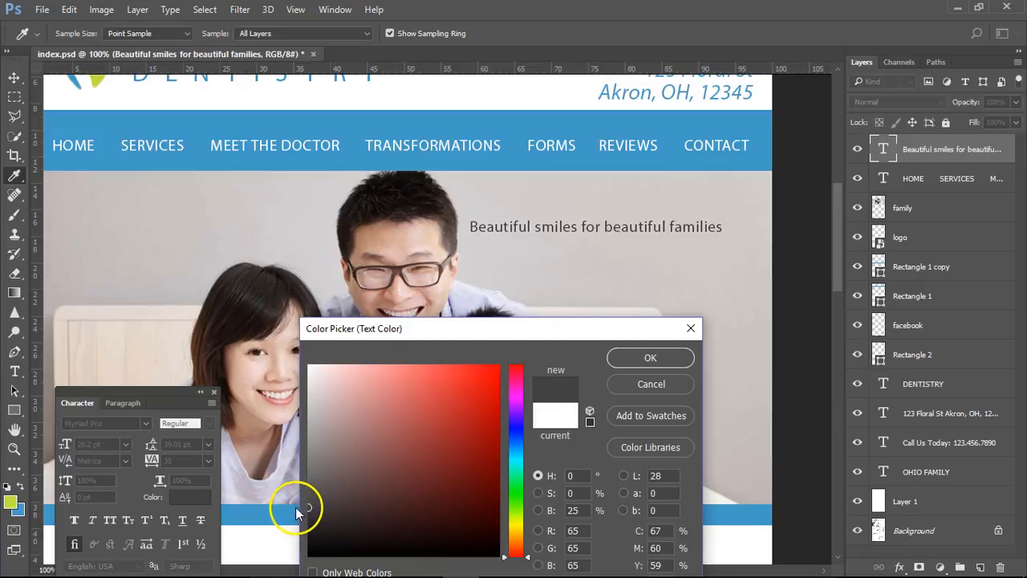
{"action": "left_click", "coordinate": [646, 359]}
Scale the tagline up to about 143% and set its font style to Italic
{"action": "key", "text": "ctrl+t"}
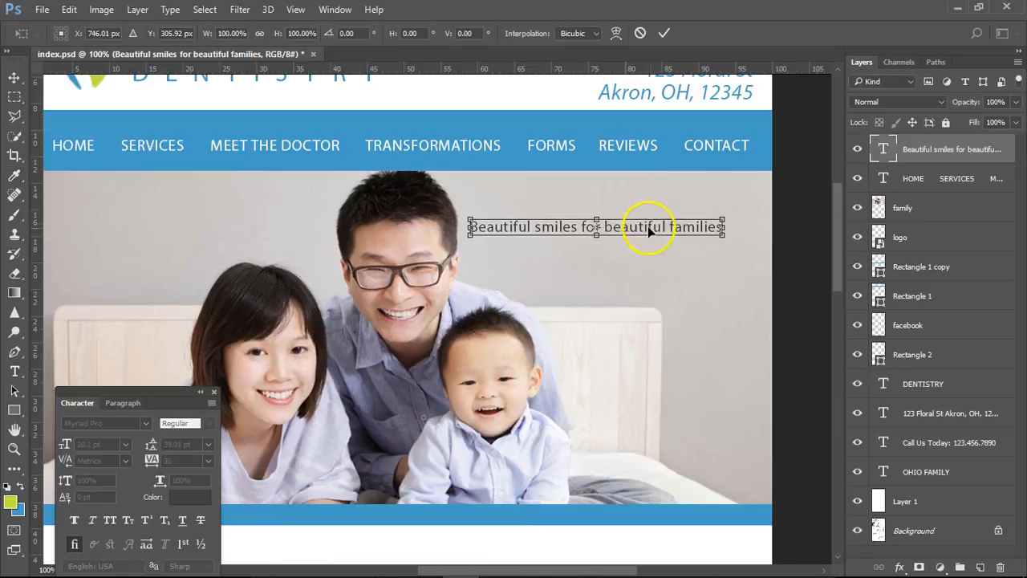
{"action": "left_click_drag", "start_coordinate": [471, 226], "coordinate": [417, 197]}
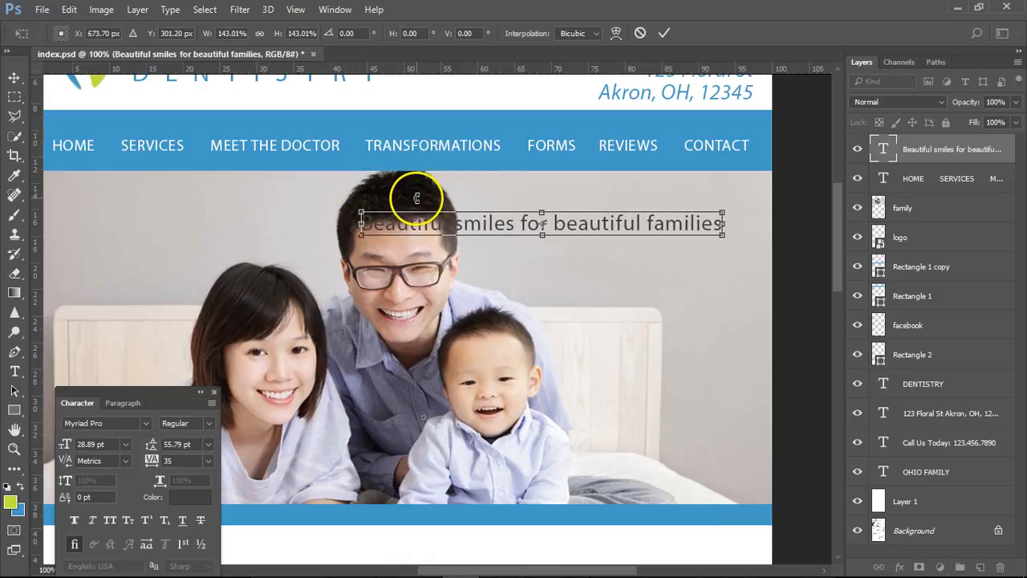
{"action": "key", "text": "Return"}
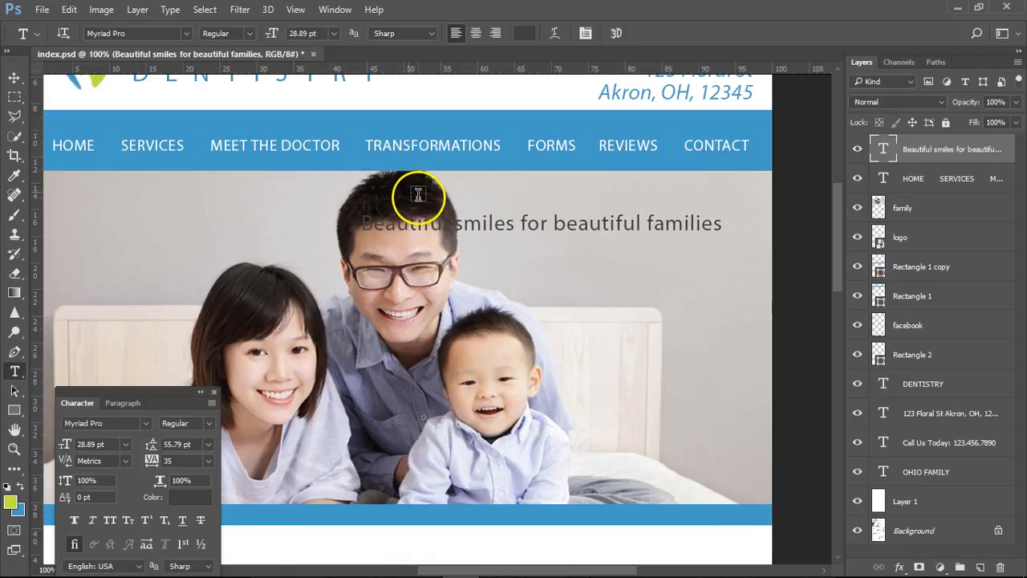
{"action": "left_click", "coordinate": [247, 35]}
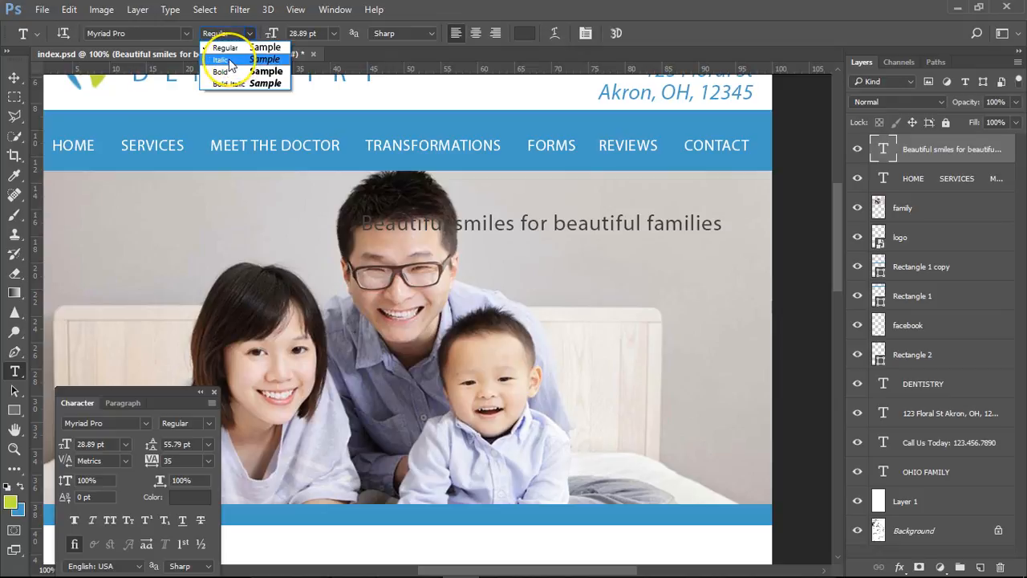
{"action": "left_click", "coordinate": [229, 61]}
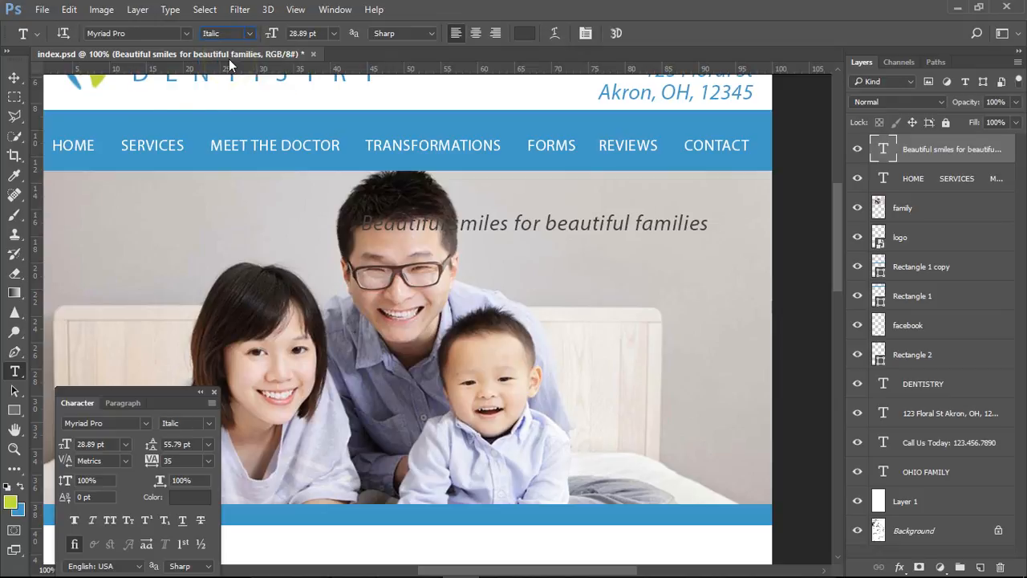
Move the tagline to the lower right part of the family photo and enlarge it to about 113%
{"action": "left_click", "coordinate": [13, 78]}
{"action": "left_click_drag", "start_coordinate": [529, 230], "coordinate": [560, 456]}
{"action": "left_click_drag", "start_coordinate": [581, 329], "coordinate": [583, 226]}
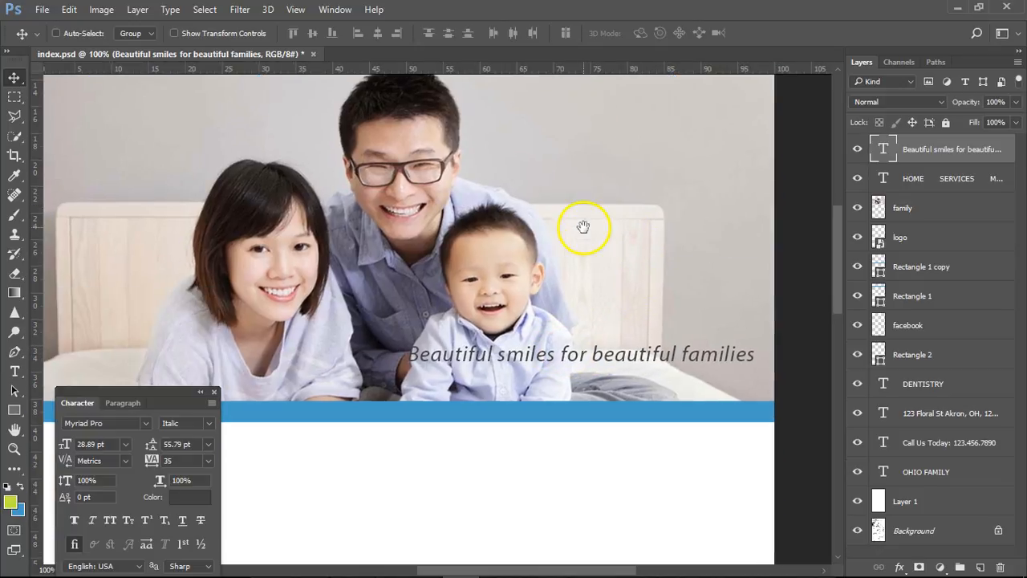
{"action": "key", "text": "ctrl+t"}
{"action": "left_click_drag", "start_coordinate": [402, 344], "coordinate": [298, 320]}
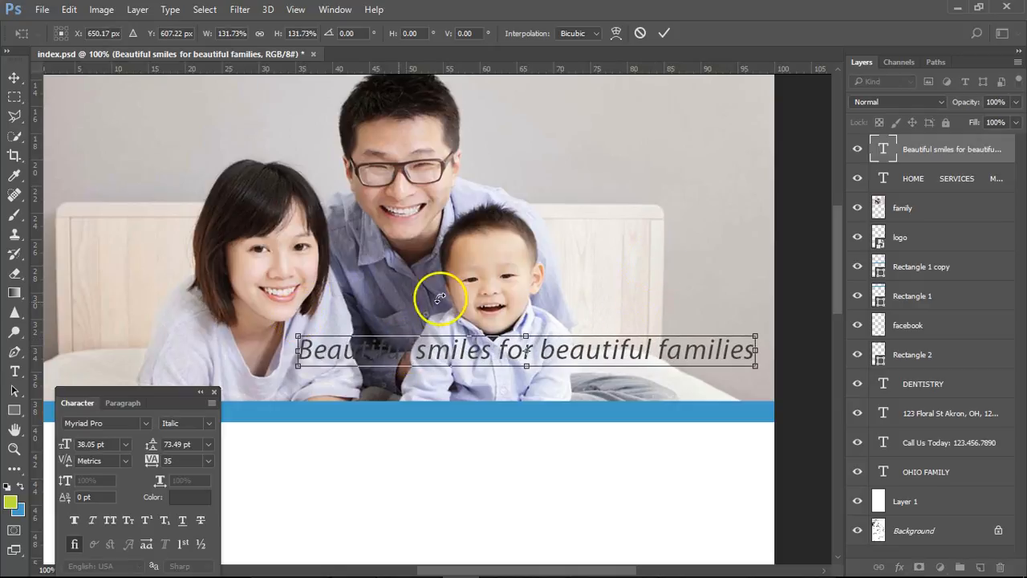
{"action": "left_click_drag", "start_coordinate": [297, 334], "coordinate": [371, 344]}
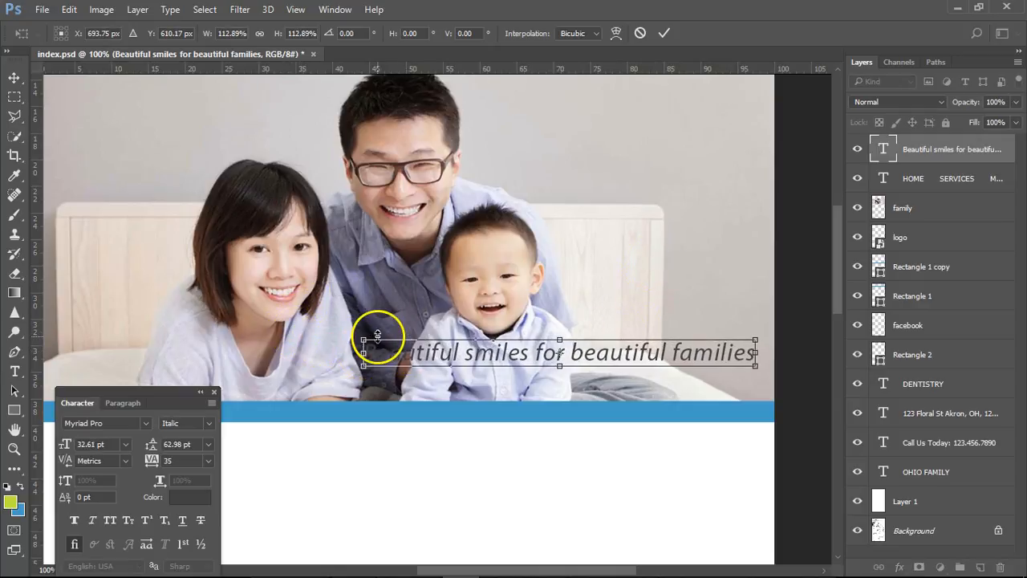
{"action": "key", "text": "Return"}
{"action": "mouse_move", "coordinate": [591, 266]}
{"action": "left_mouse_down"}
{"action": "mouse_move", "coordinate": [584, 340]}
{"action": "mouse_move", "coordinate": [574, 270]}
{"action": "left_mouse_up"}
{"action": "left_click_drag", "start_coordinate": [577, 367], "coordinate": [558, 380]}
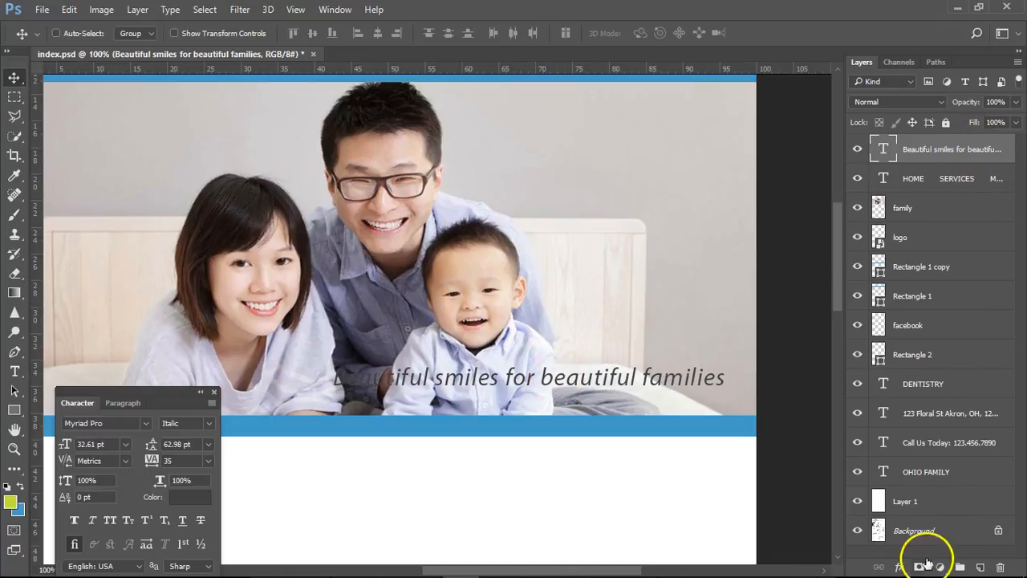
Add a white Outer Glow to the tagline with 100% opacity, 24% spread and 68 px size
{"action": "left_click", "coordinate": [900, 567]}
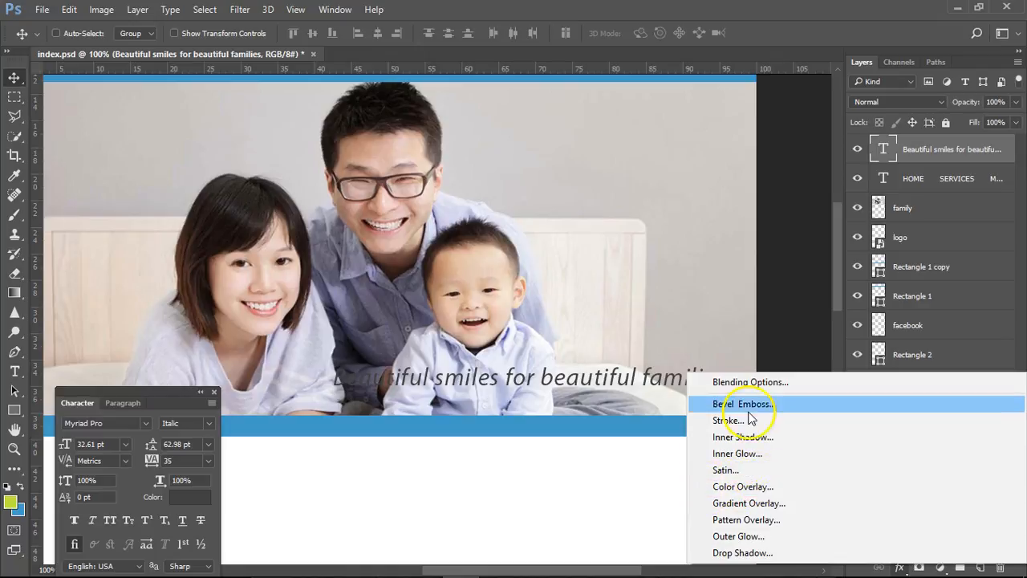
{"action": "left_click", "coordinate": [739, 536]}
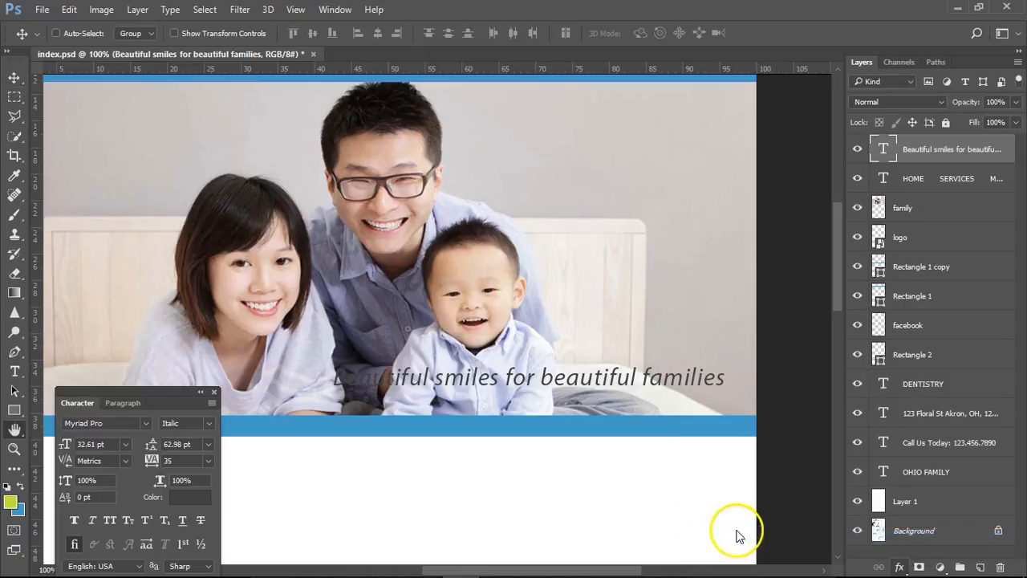
{"action": "left_click_drag", "start_coordinate": [522, 75], "coordinate": [870, 113]}
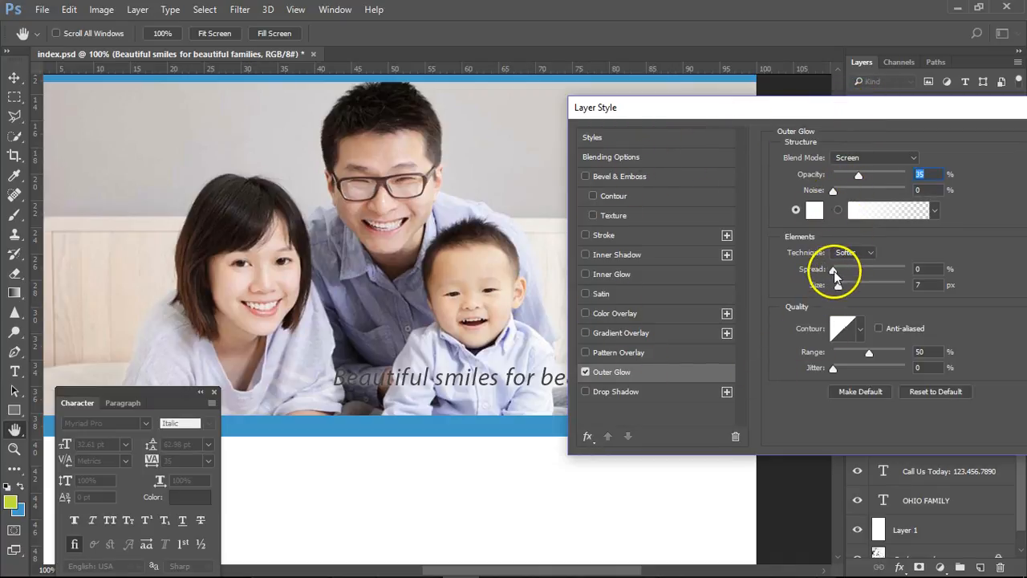
{"action": "mouse_move", "coordinate": [839, 284]}
{"action": "left_mouse_down"}
{"action": "mouse_move", "coordinate": [826, 282]}
{"action": "mouse_move", "coordinate": [847, 303]}
{"action": "mouse_move", "coordinate": [856, 289]}
{"action": "left_mouse_up"}
{"action": "left_click_drag", "start_coordinate": [859, 174], "coordinate": [998, 177]}
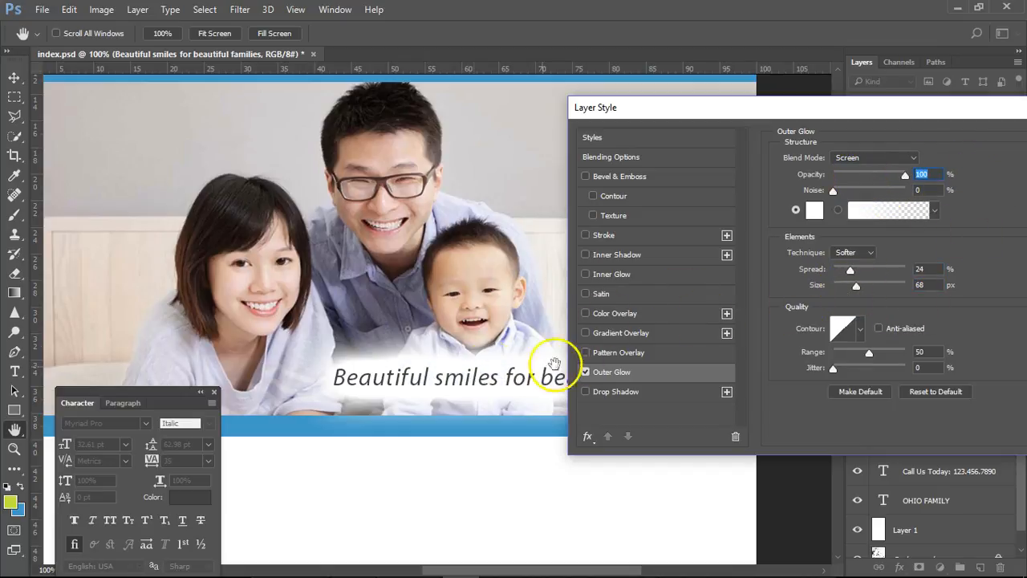
Apply the tagline's glow with 6% spread and 40 px size, and compare the text with and without the effect
{"action": "mouse_move", "coordinate": [850, 269]}
{"action": "left_mouse_down"}
{"action": "mouse_move", "coordinate": [838, 272]}
{"action": "mouse_move", "coordinate": [842, 290]}
{"action": "mouse_move", "coordinate": [852, 284]}
{"action": "left_mouse_up"}
{"action": "left_click_drag", "start_coordinate": [653, 112], "coordinate": [826, 99]}
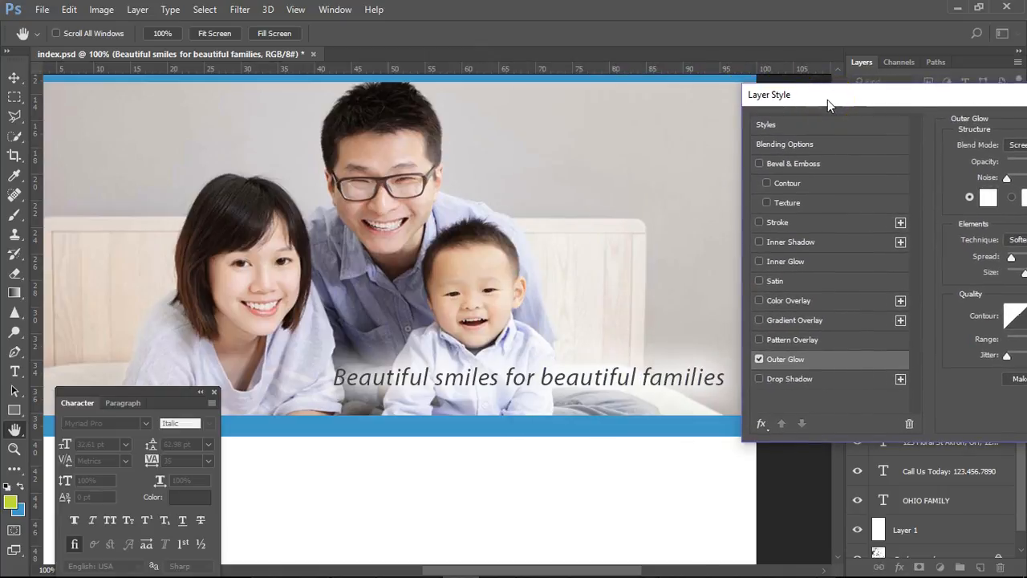
{"action": "left_click_drag", "start_coordinate": [827, 99], "coordinate": [646, 105]}
{"action": "mouse_move", "coordinate": [848, 281]}
{"action": "left_mouse_down"}
{"action": "mouse_move", "coordinate": [835, 278]}
{"action": "mouse_move", "coordinate": [843, 280]}
{"action": "left_mouse_up"}
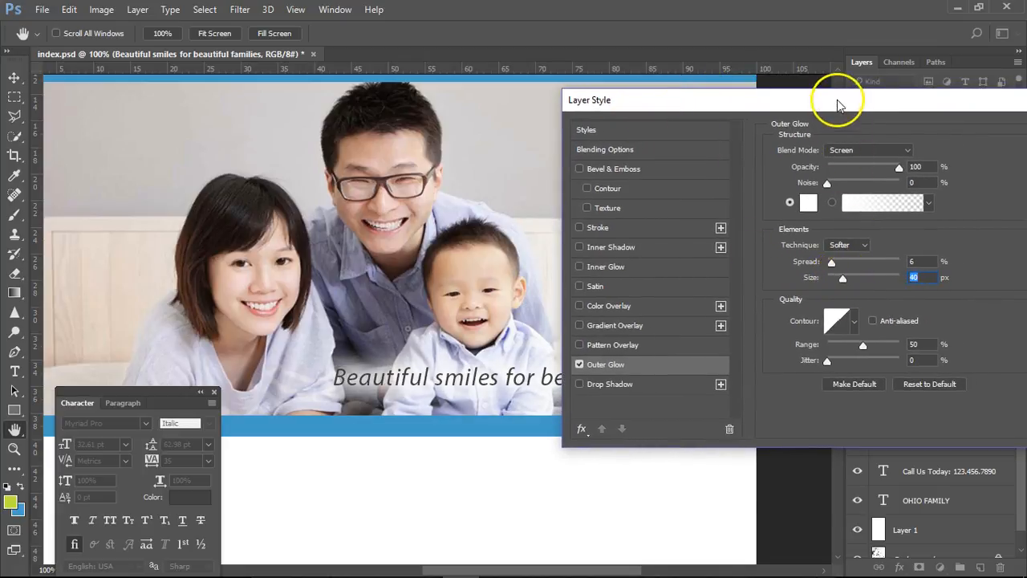
{"action": "left_click_drag", "start_coordinate": [838, 102], "coordinate": [385, 154]}
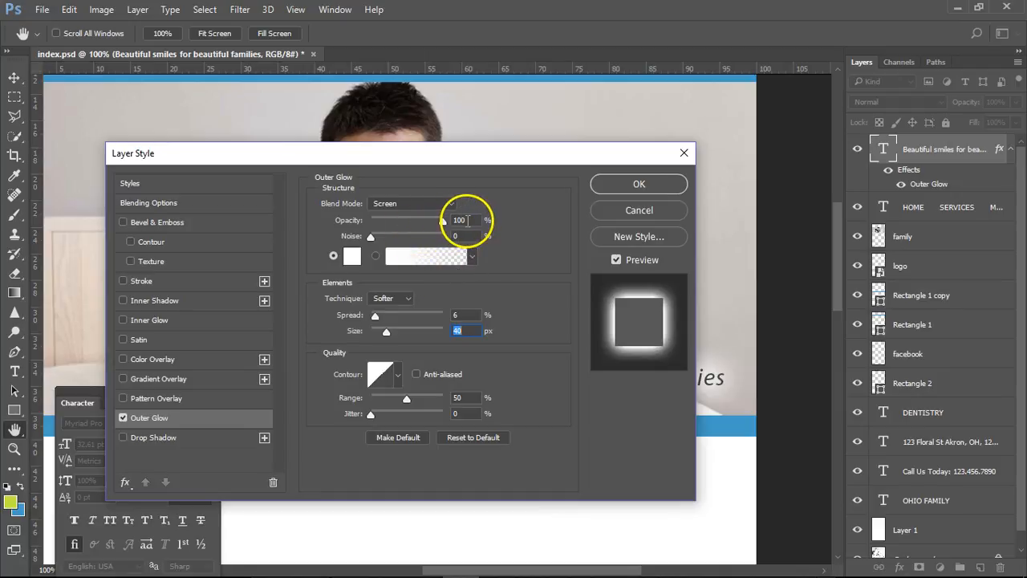
{"action": "left_click", "coordinate": [469, 315]}
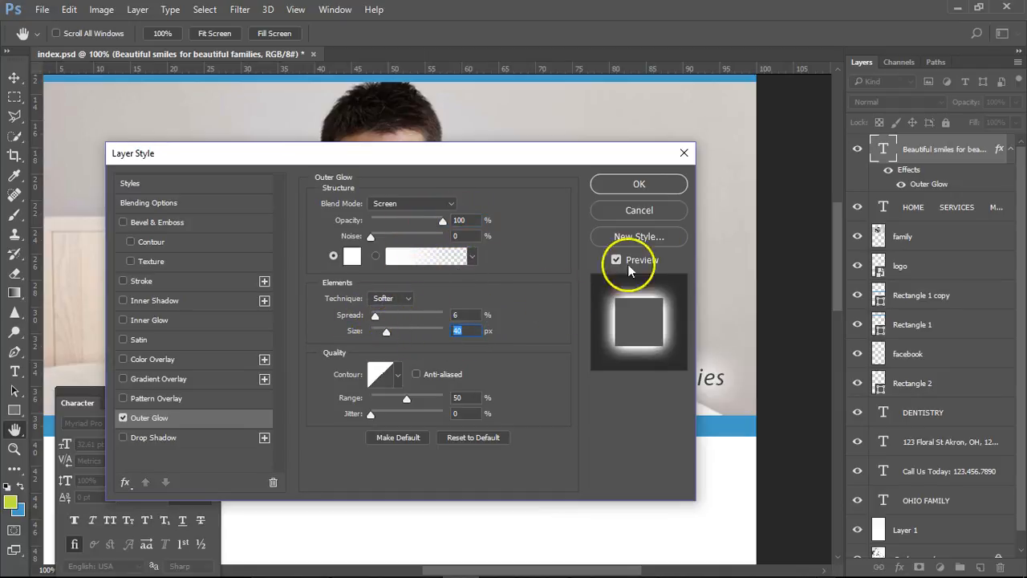
{"action": "left_click", "coordinate": [650, 185]}
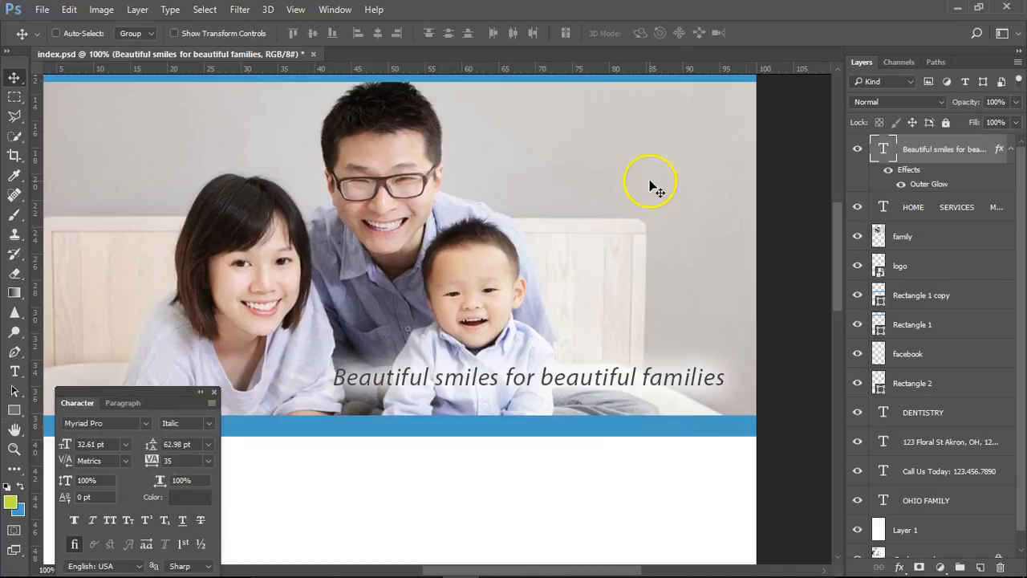
{"action": "left_click", "coordinate": [888, 174]}
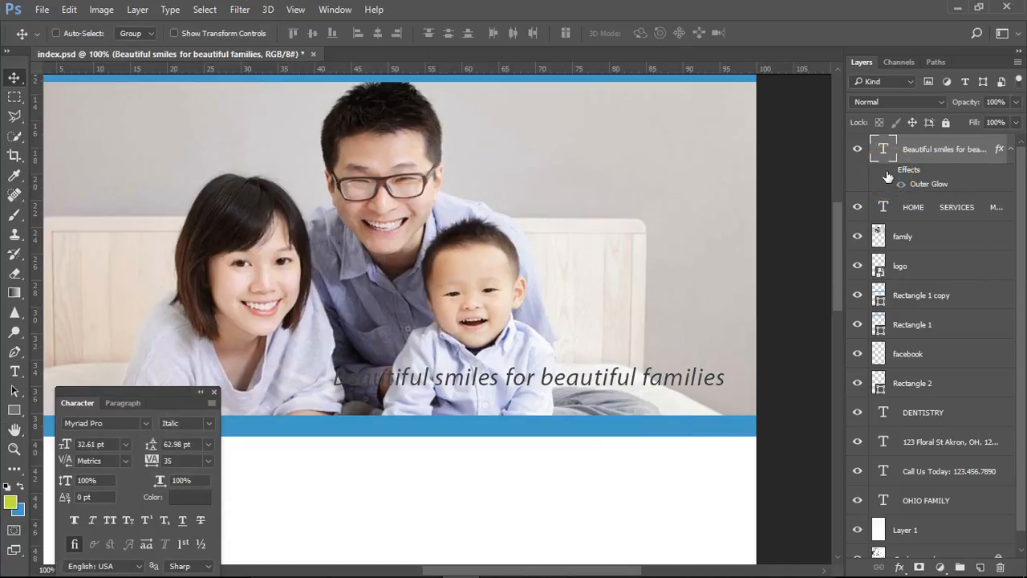
{"action": "left_click", "coordinate": [888, 174]}
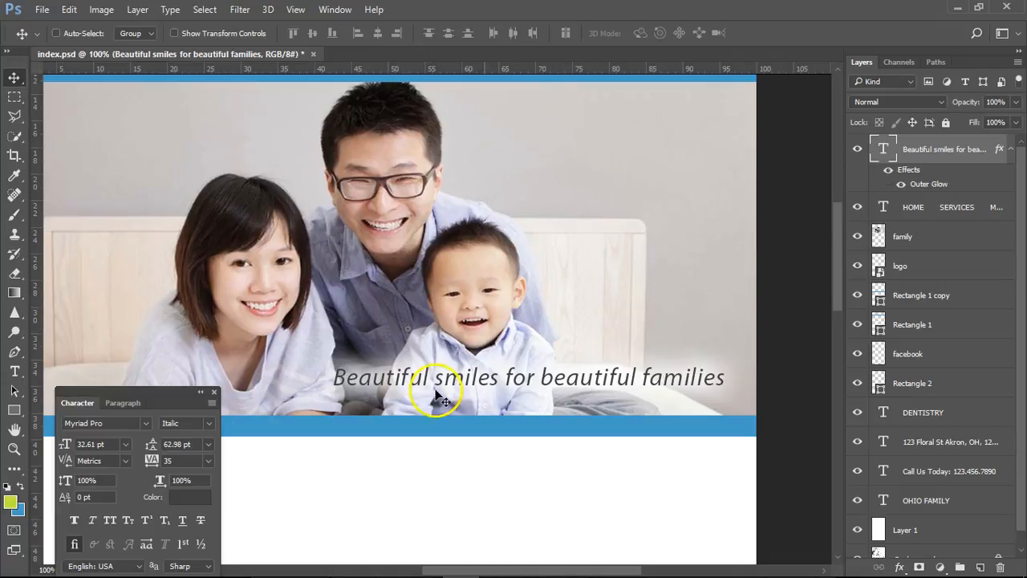
Draw a green circle about 189 px wide with the Ellipse tool in the blank area below the photo
{"action": "left_click_drag", "start_coordinate": [405, 263], "coordinate": [544, 347]}
{"action": "scroll", "coordinate": [470, 291], "scroll_direction": "down", "scroll_amount": 1}
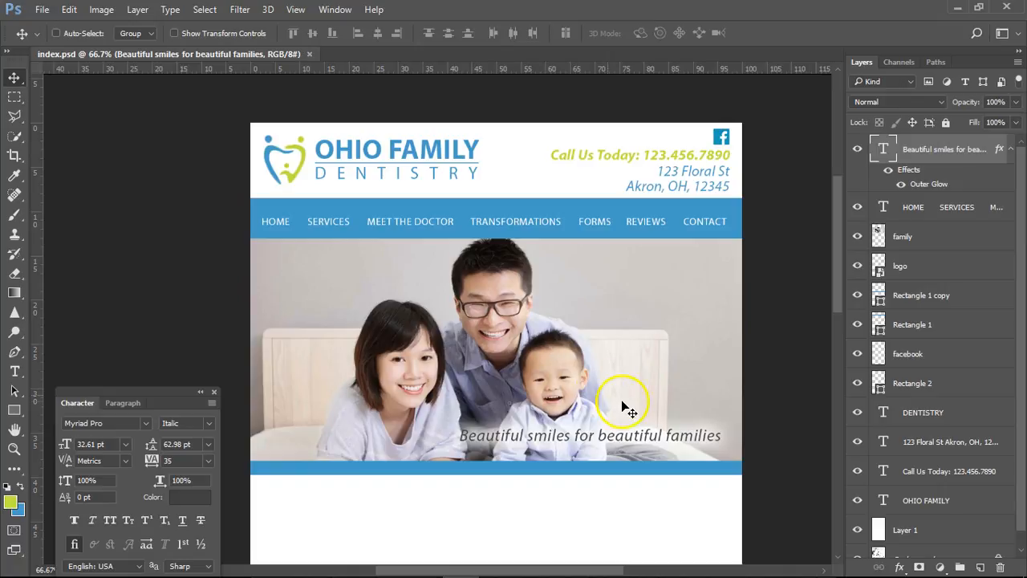
{"action": "left_click_drag", "start_coordinate": [562, 388], "coordinate": [569, 297]}
{"action": "left_click_drag", "start_coordinate": [581, 363], "coordinate": [447, 404]}
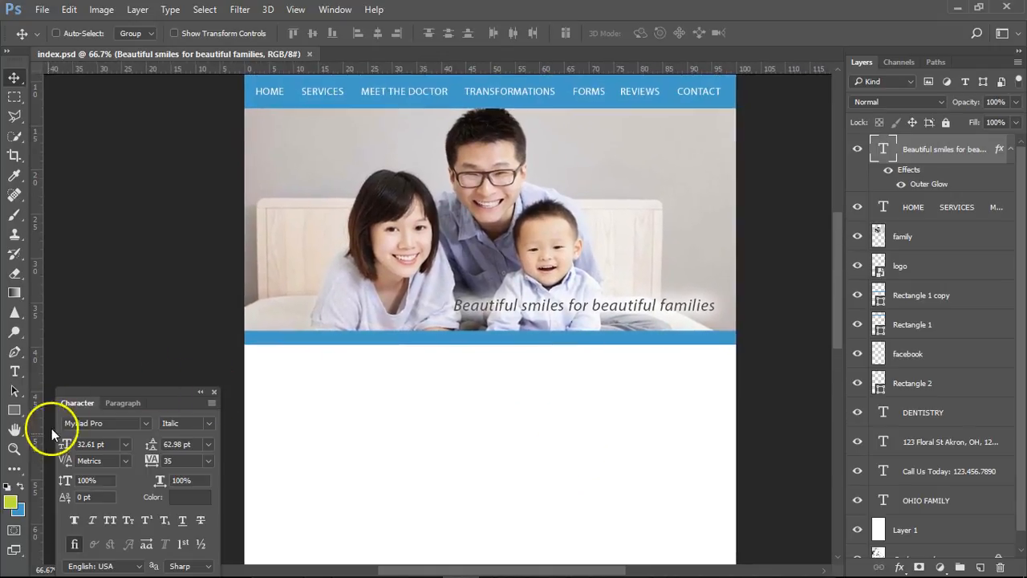
{"action": "left_click", "coordinate": [14, 411]}
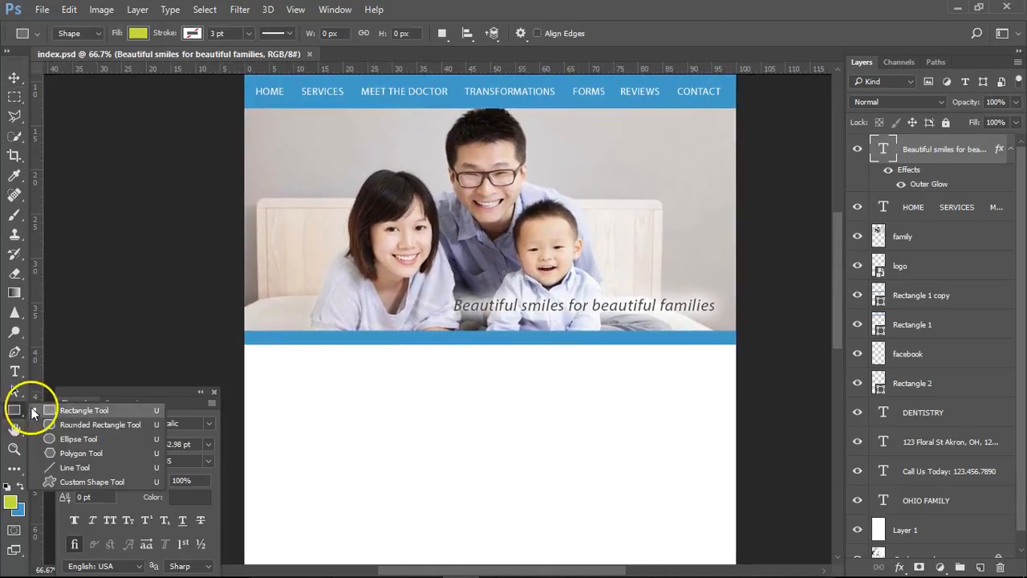
{"action": "left_click", "coordinate": [67, 440]}
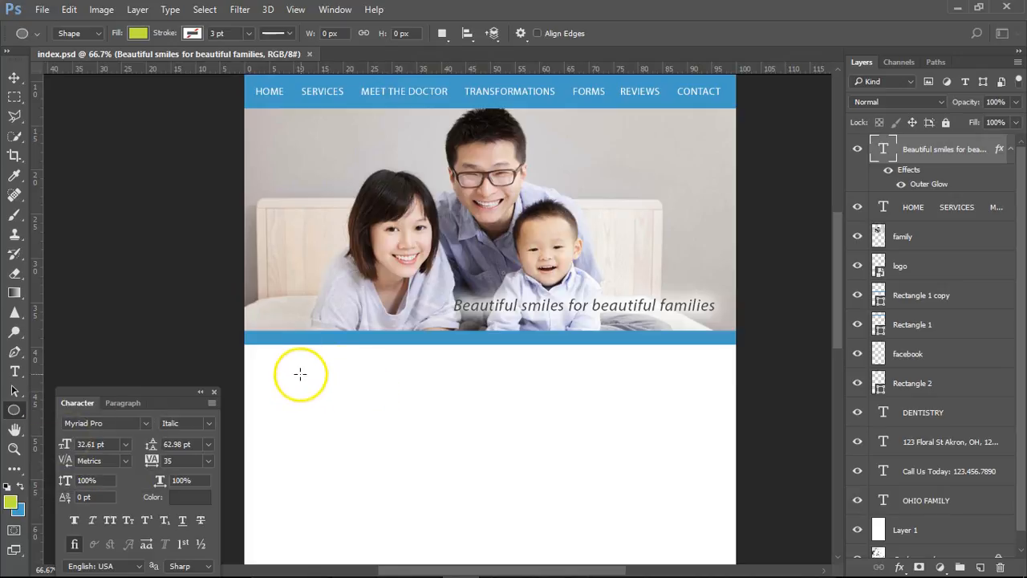
{"action": "left_click_drag", "start_coordinate": [292, 377], "coordinate": [387, 482]}
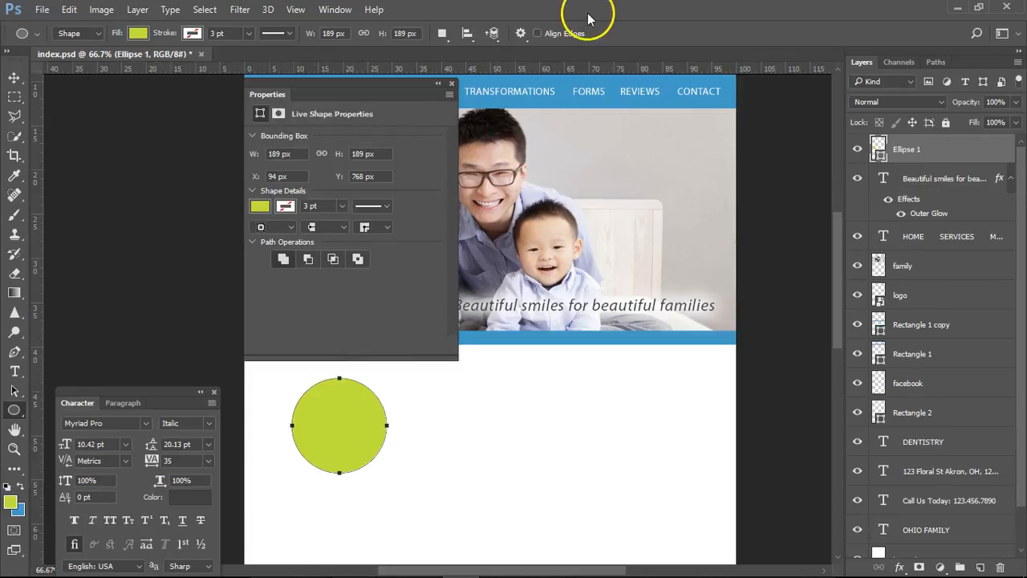
{"action": "left_click", "coordinate": [452, 84]}
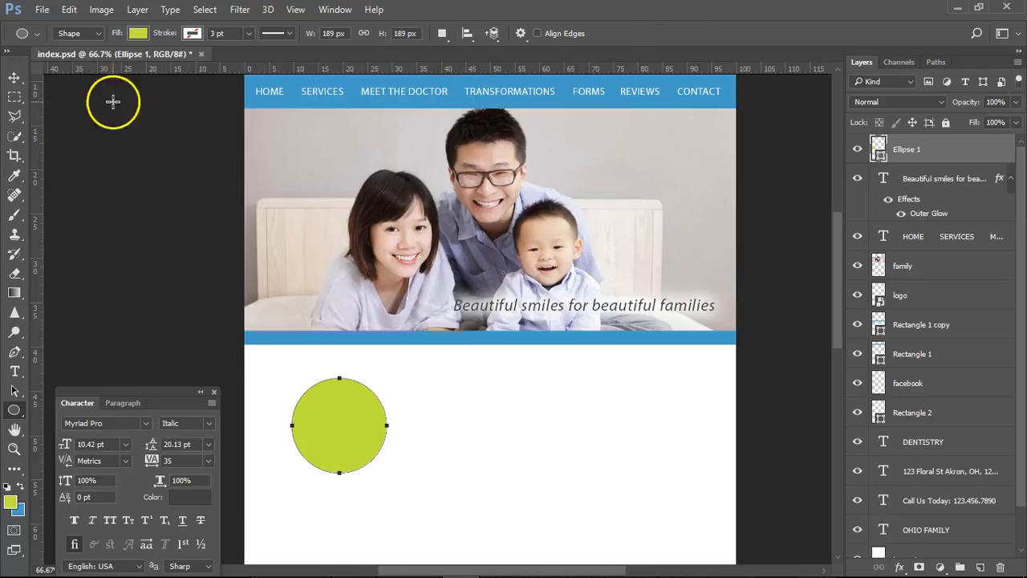
{"action": "left_click", "coordinate": [13, 77]}
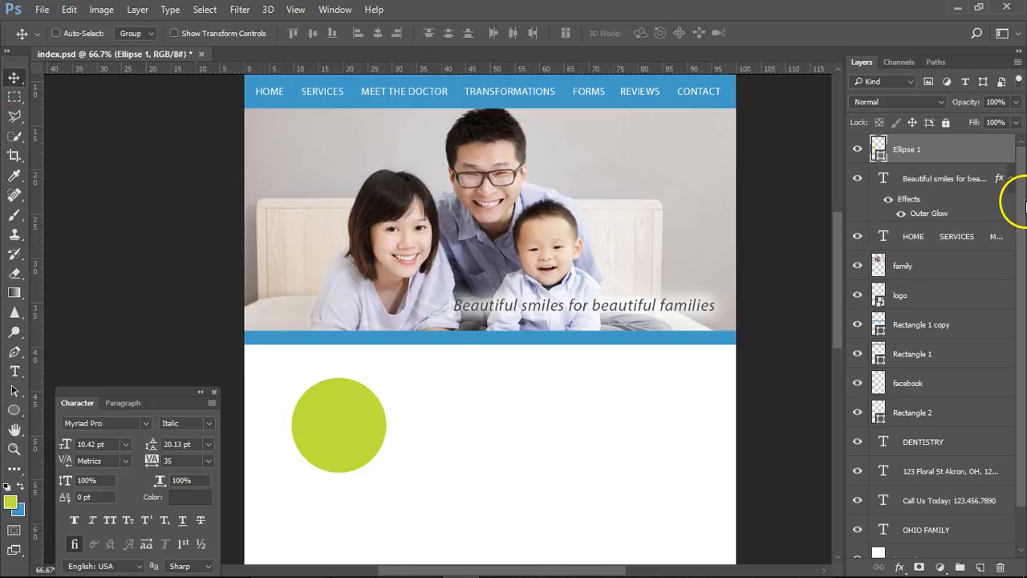
Hide the white Layer 1 covering the sketch, scale the green circle to about 79%, and fit it over the circle above "DR."
{"action": "scroll", "coordinate": [1023, 203], "scroll_direction": "down", "scroll_amount": 1}
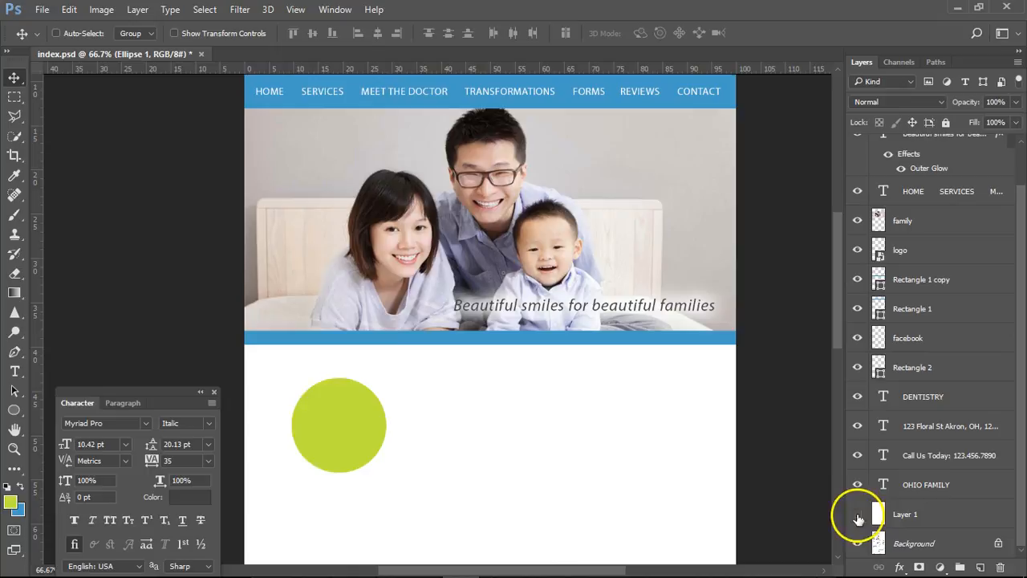
{"action": "left_click", "coordinate": [857, 513]}
{"action": "left_click_drag", "start_coordinate": [366, 413], "coordinate": [344, 414]}
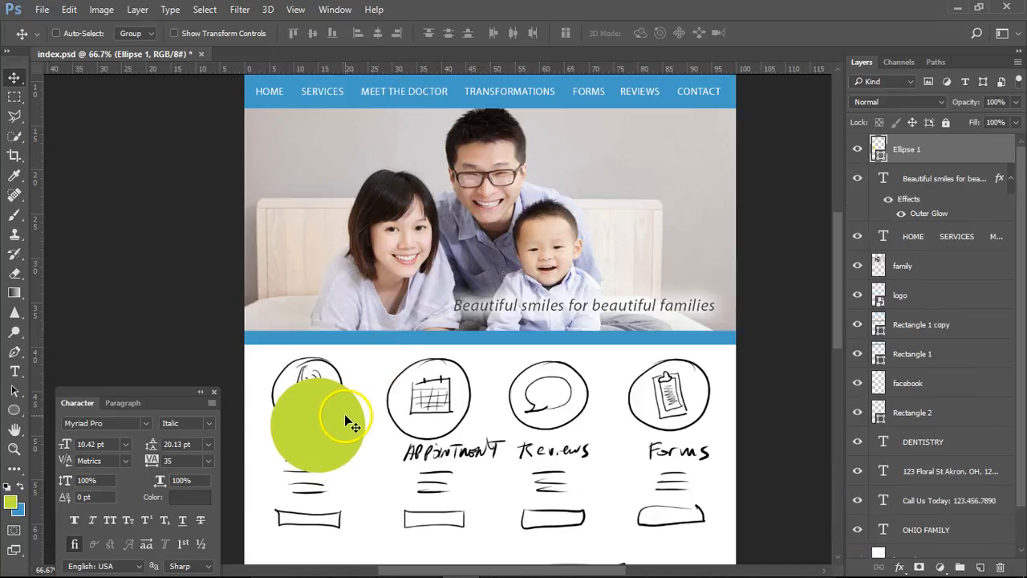
{"action": "key", "text": "ctrl+t"}
{"action": "left_click_drag", "start_coordinate": [365, 472], "coordinate": [346, 454]}
{"action": "left_click_drag", "start_coordinate": [327, 413], "coordinate": [328, 390]}
{"action": "key", "text": "Down"}
{"action": "key", "text": "Down"}
{"action": "key", "text": "Down"}
{"action": "key", "text": "Down"}
{"action": "key", "text": "Down"}
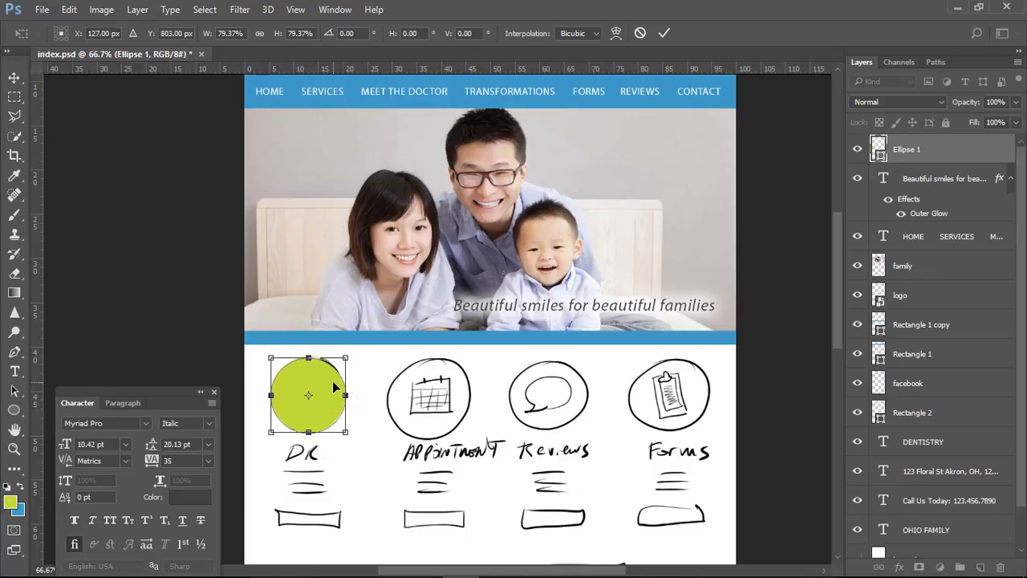
{"action": "key", "text": "Return"}
Duplicate the green circle three times in a row over the sketched Appointment, Reviews and Forms circles
{"action": "left_click", "coordinate": [319, 408]}
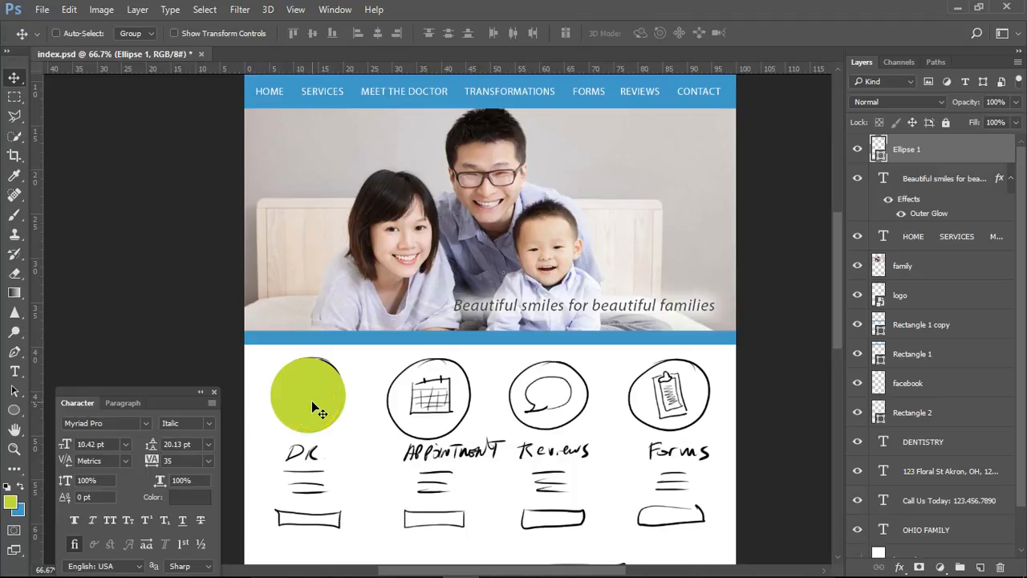
{"action": "left_click_drag", "start_coordinate": [308, 394], "coordinate": [661, 396]}
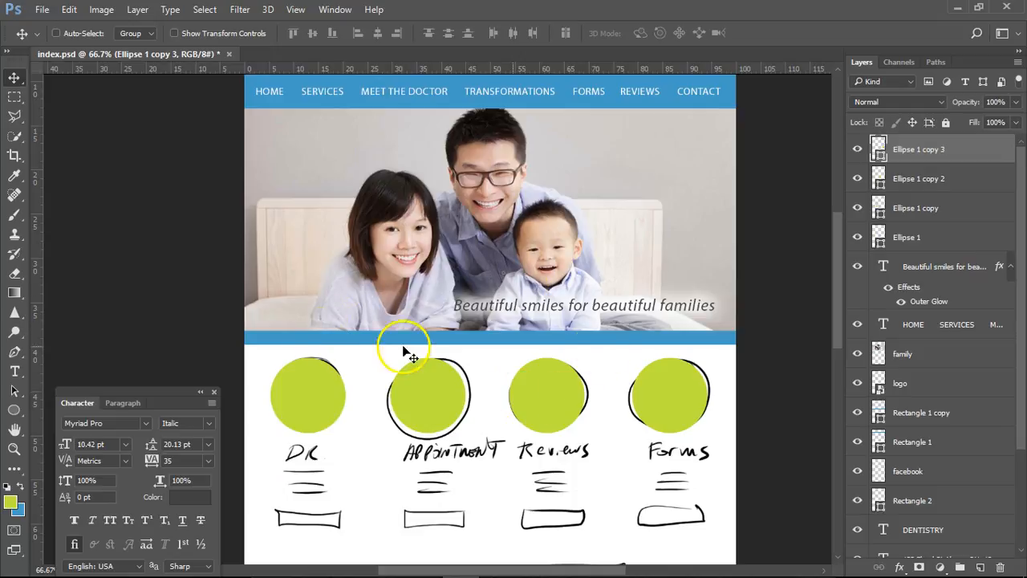
Place the doctor's portrait JPG from the Desktop folder as an embedded image on a layer directly above the first green circle
{"action": "right_click", "coordinate": [299, 391]}
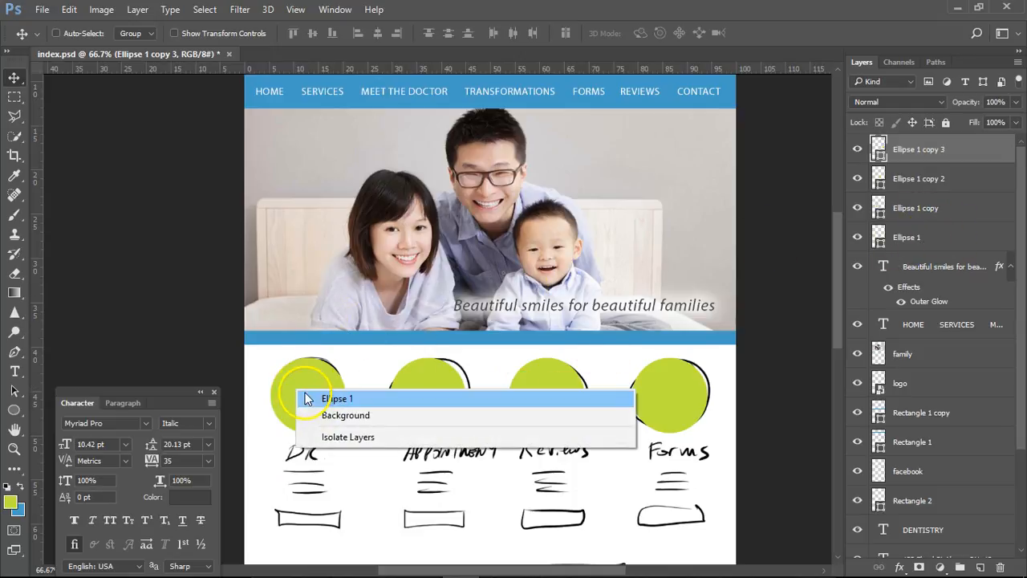
{"action": "left_click", "coordinate": [305, 399]}
{"action": "left_click", "coordinate": [856, 237]}
{"action": "left_click", "coordinate": [857, 237]}
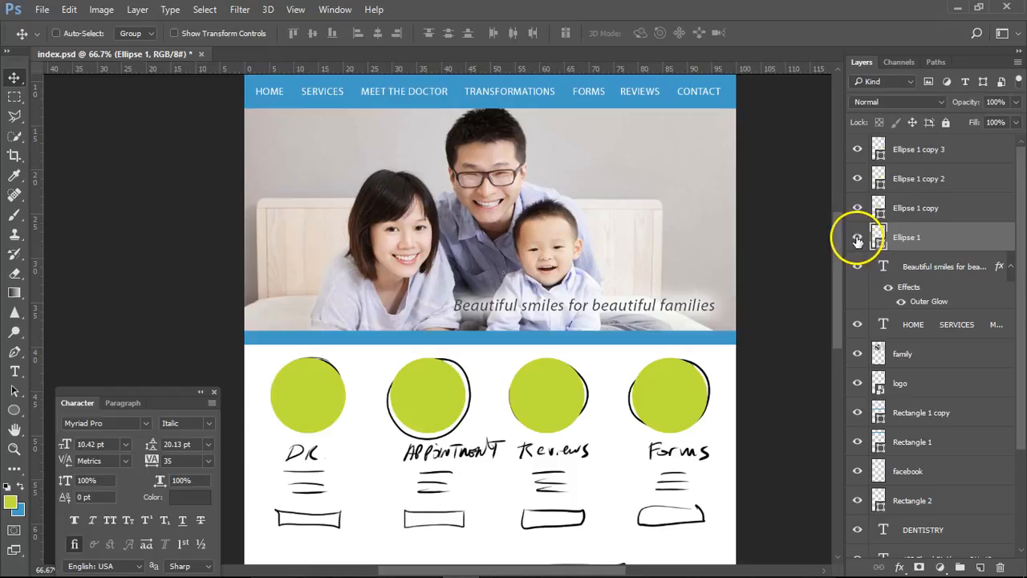
{"action": "left_click", "coordinate": [42, 10]}
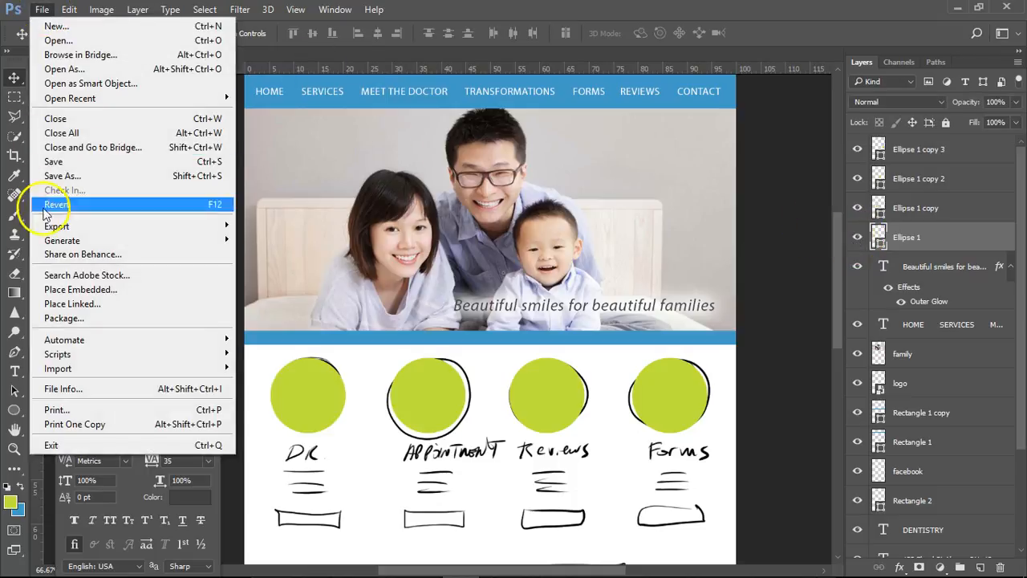
{"action": "left_click", "coordinate": [79, 291]}
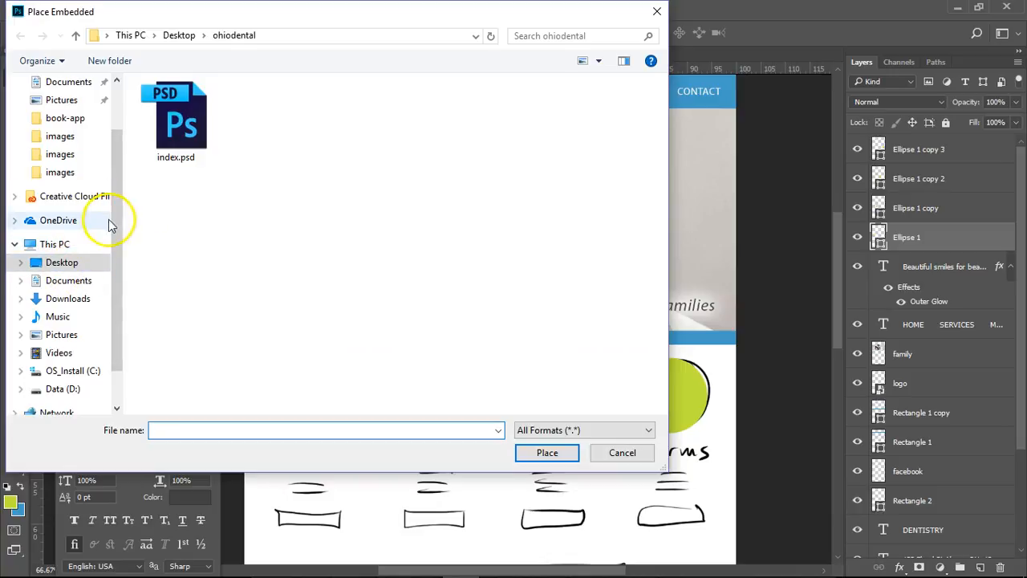
{"action": "left_click", "coordinate": [64, 262]}
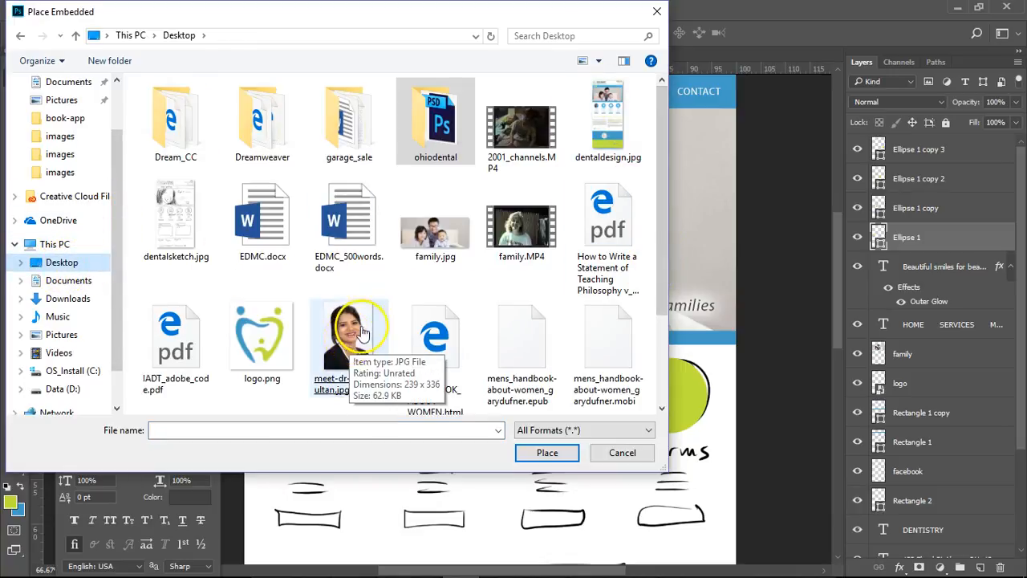
{"action": "double_click", "coordinate": [343, 332]}
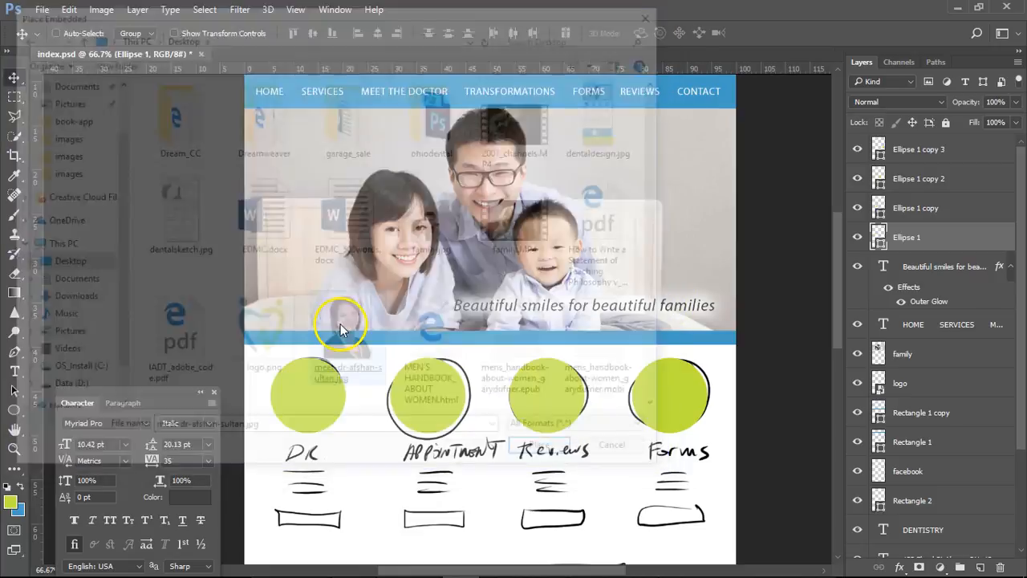
{"action": "left_click_drag", "start_coordinate": [514, 292], "coordinate": [393, 321]}
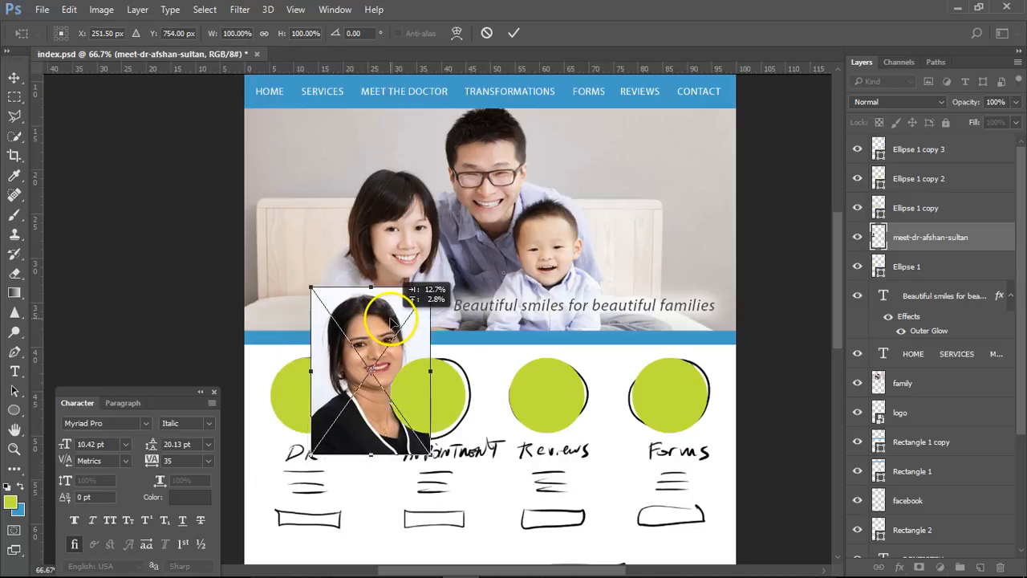
{"action": "key", "text": "Return"}
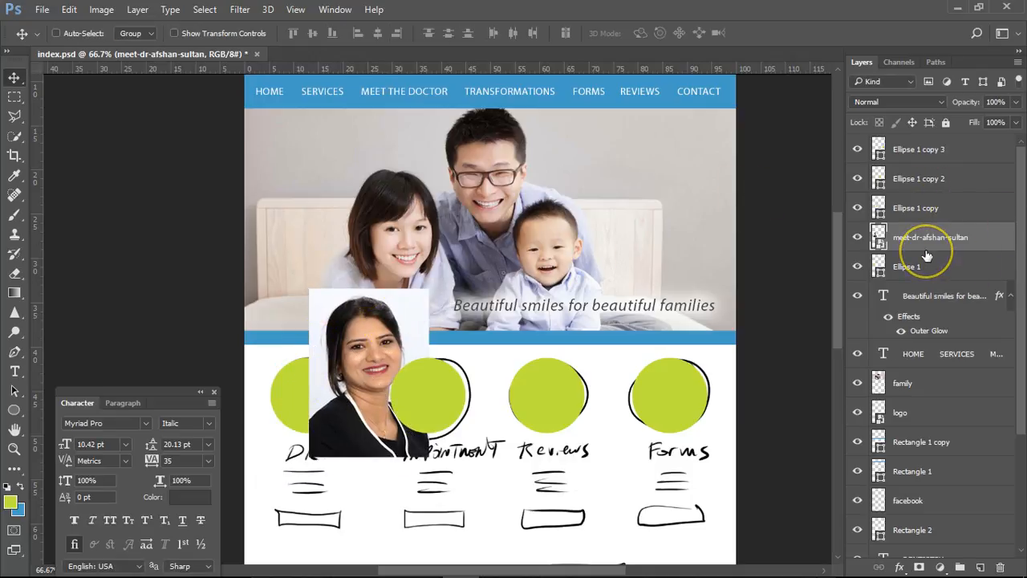
Rasterize the placed portrait layer and check which image it holds by toggling its visibility
{"action": "right_click", "coordinate": [979, 239]}
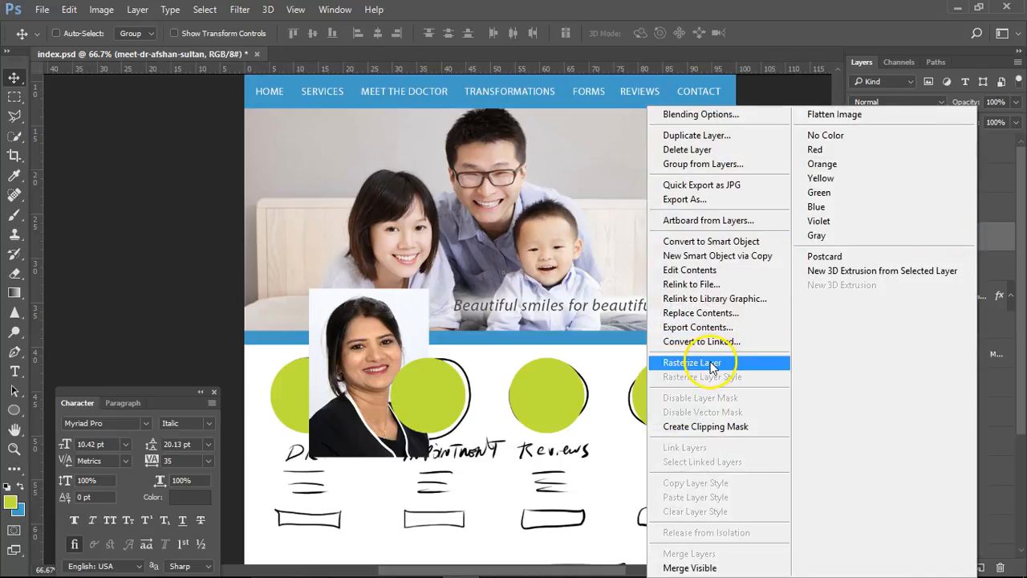
{"action": "left_click", "coordinate": [706, 361]}
{"action": "left_click", "coordinate": [856, 236]}
{"action": "left_click", "coordinate": [857, 237]}
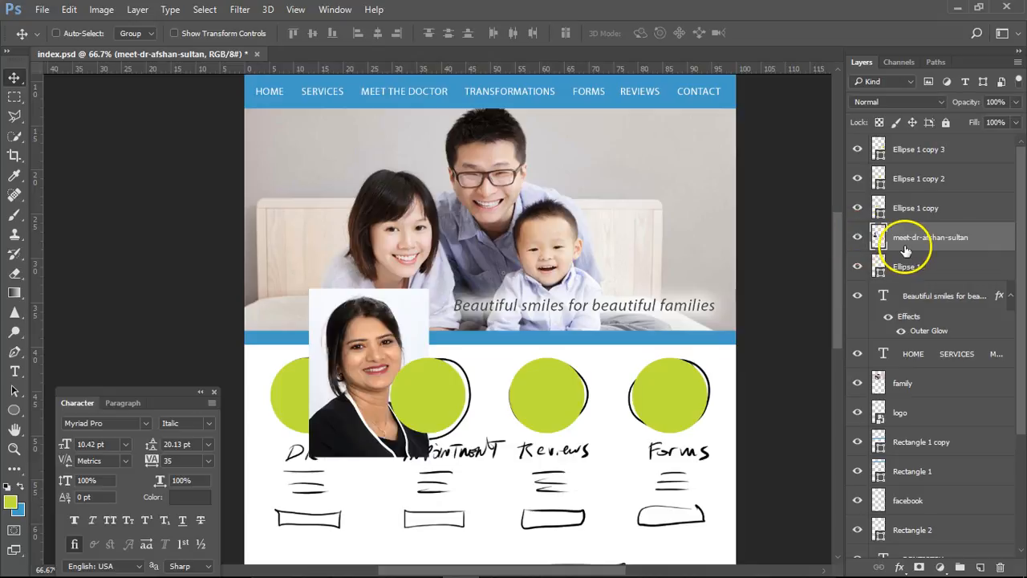
Clip the portrait layer to the first green circle and move the doctor's face inside the circle above "DR."
{"action": "mouse_move", "coordinate": [919, 252]}
{"action": "left_mouse_down"}
{"action": "mouse_move", "coordinate": [932, 241]}
{"action": "mouse_move", "coordinate": [927, 247]}
{"action": "left_mouse_up"}
{"action": "left_click", "coordinate": [931, 243], "text": "alt"}
{"action": "left_click_drag", "start_coordinate": [341, 392], "coordinate": [302, 413]}
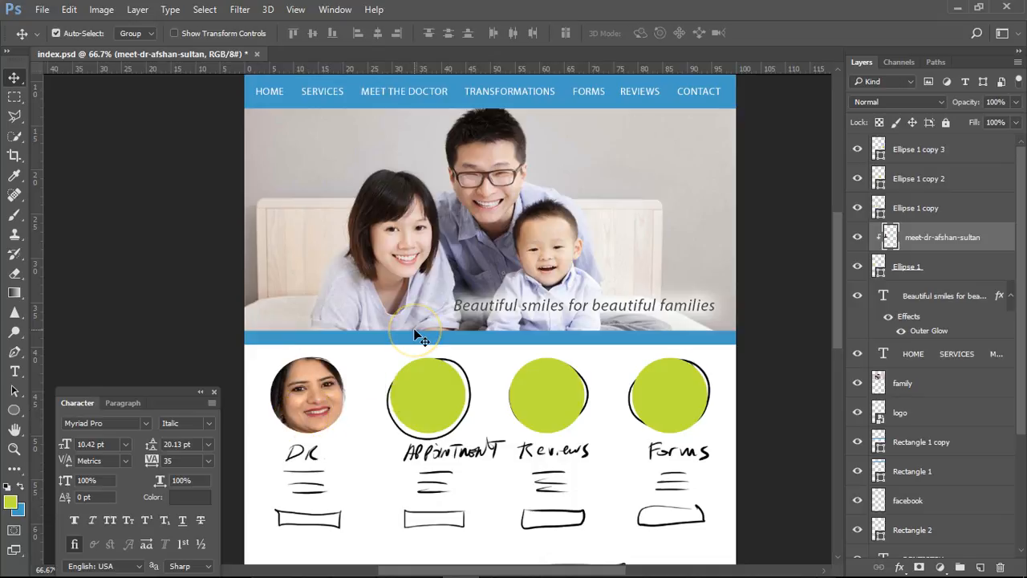
Scale the clipped portrait to about 50% and position the head and shoulders in the middle of the first circle
{"action": "key", "text": "ctrl+t"}
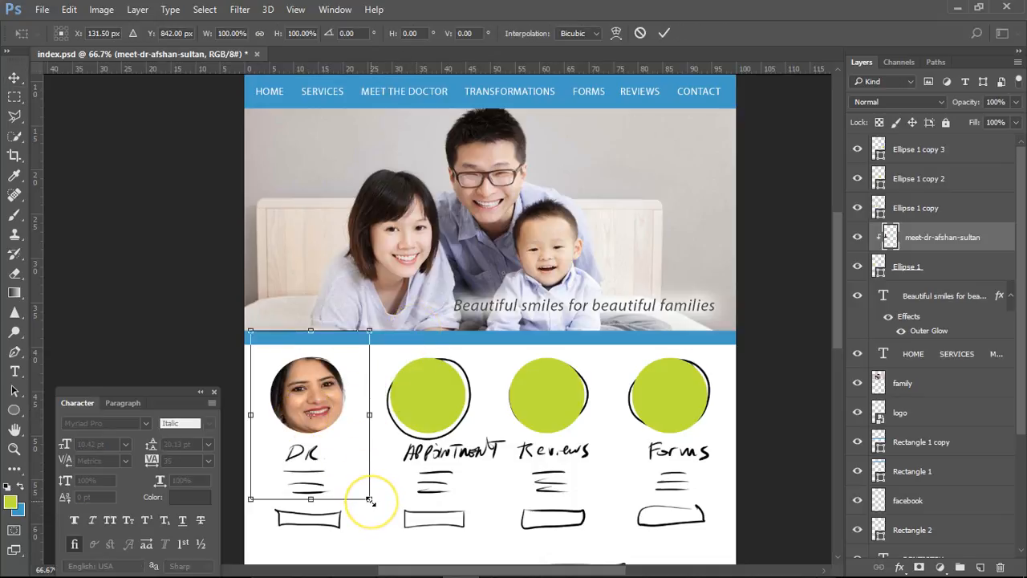
{"action": "left_click_drag", "start_coordinate": [369, 499], "coordinate": [293, 408]}
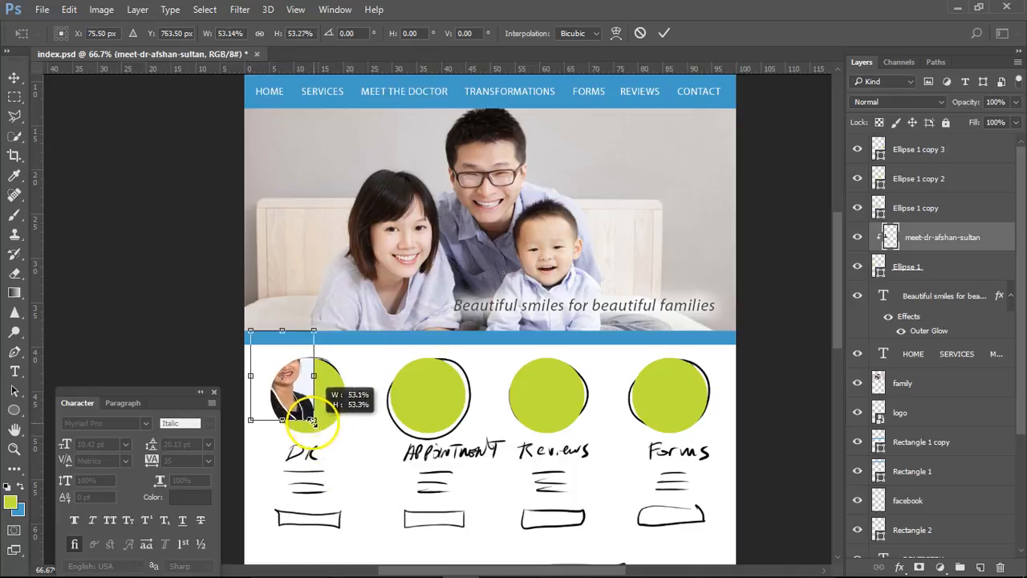
{"action": "left_click_drag", "start_coordinate": [286, 348], "coordinate": [319, 382]}
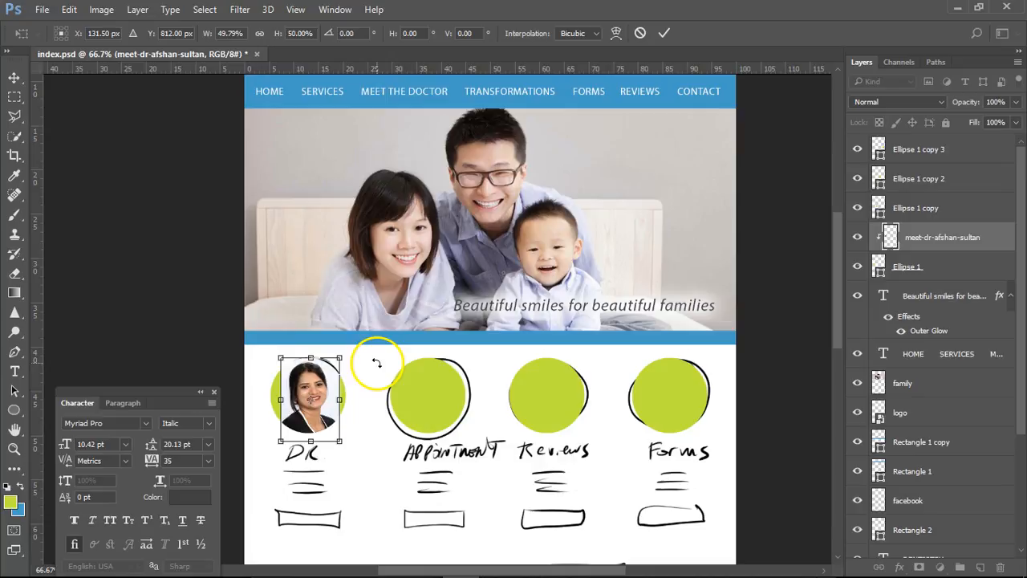
{"action": "key", "text": "Return"}
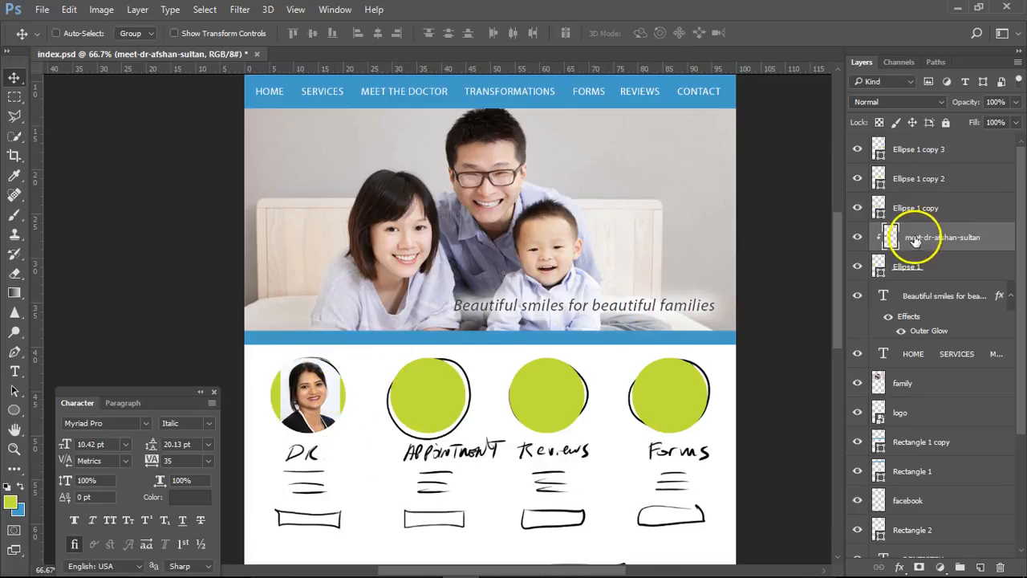
Add a layer mask to the portrait layer and set up the Brush tool with black as the foreground color
{"action": "left_click_drag", "start_coordinate": [322, 392], "coordinate": [591, 312]}
{"action": "key", "text": "ctrl+minus"}
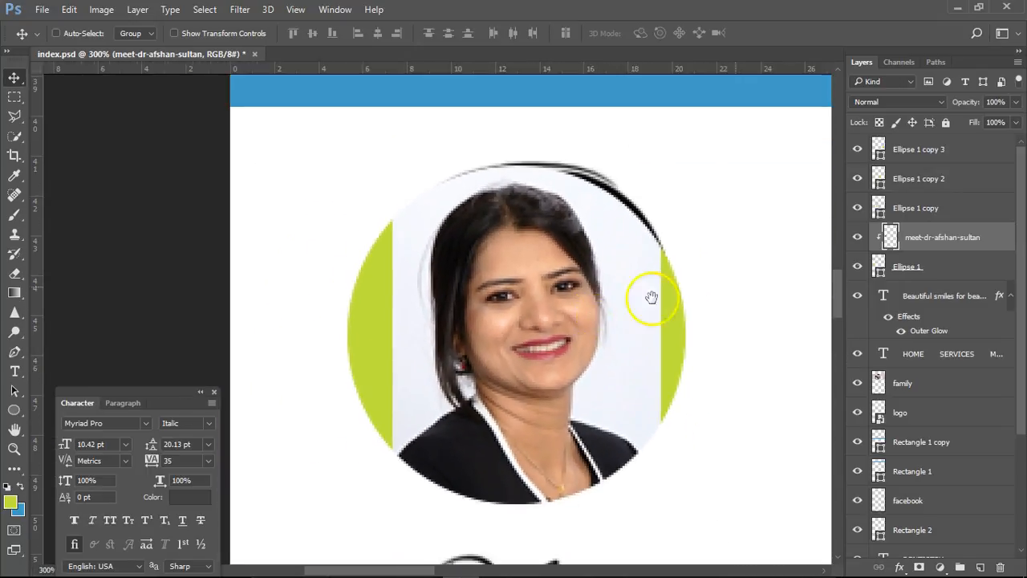
{"action": "left_click", "coordinate": [919, 567]}
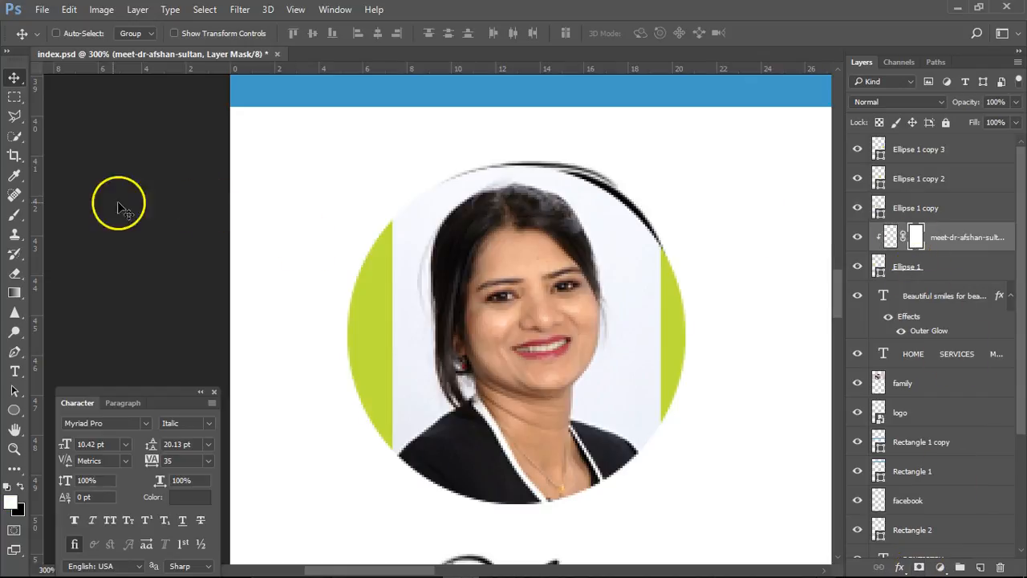
{"action": "left_click", "coordinate": [15, 214]}
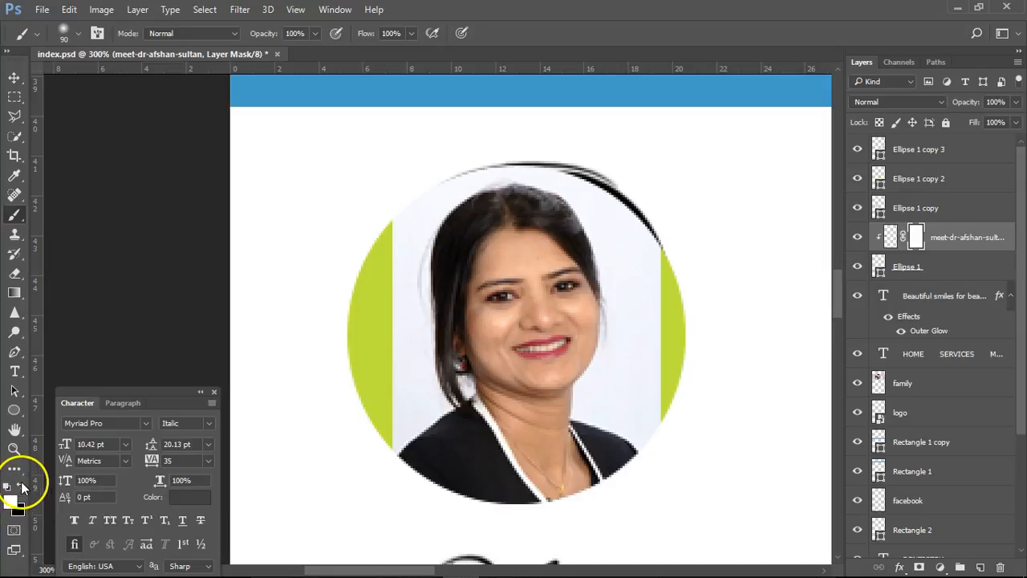
{"action": "left_click", "coordinate": [21, 485]}
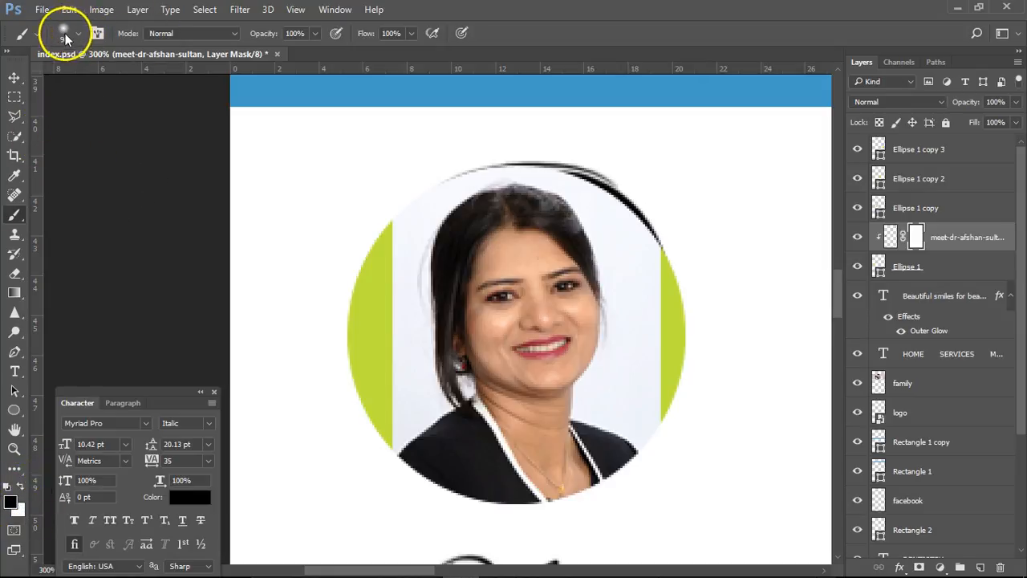
Reduce the brush to 7 px and mask out the pale background right of the doctor's head, neck and shoulder
{"action": "key", "text": "bracketleft"}
{"action": "key", "text": "bracketleft"}
{"action": "key", "text": "bracketleft"}
{"action": "key", "text": "bracketleft"}
{"action": "key", "text": "bracketleft"}
{"action": "key", "text": "bracketleft"}
{"action": "key", "text": "bracketleft"}
{"action": "key", "text": "bracketleft"}
{"action": "key", "text": "bracketleft"}
{"action": "key", "text": "bracketleft"}
{"action": "key", "text": "bracketleft"}
{"action": "mouse_move", "coordinate": [568, 180]}
{"action": "left_mouse_down"}
{"action": "mouse_move", "coordinate": [602, 246]}
{"action": "mouse_move", "coordinate": [617, 340]}
{"action": "mouse_move", "coordinate": [611, 273]}
{"action": "mouse_move", "coordinate": [582, 197]}
{"action": "mouse_move", "coordinate": [615, 204]}
{"action": "mouse_move", "coordinate": [603, 170]}
{"action": "mouse_move", "coordinate": [642, 307]}
{"action": "mouse_move", "coordinate": [640, 277]}
{"action": "mouse_move", "coordinate": [661, 258]}
{"action": "mouse_move", "coordinate": [609, 208]}
{"action": "mouse_move", "coordinate": [620, 377]}
{"action": "mouse_move", "coordinate": [654, 316]}
{"action": "mouse_move", "coordinate": [669, 417]}
{"action": "mouse_move", "coordinate": [599, 398]}
{"action": "mouse_move", "coordinate": [656, 433]}
{"action": "mouse_move", "coordinate": [656, 386]}
{"action": "mouse_move", "coordinate": [671, 373]}
{"action": "mouse_move", "coordinate": [664, 444]}
{"action": "mouse_move", "coordinate": [589, 408]}
{"action": "mouse_move", "coordinate": [656, 421]}
{"action": "left_mouse_up"}
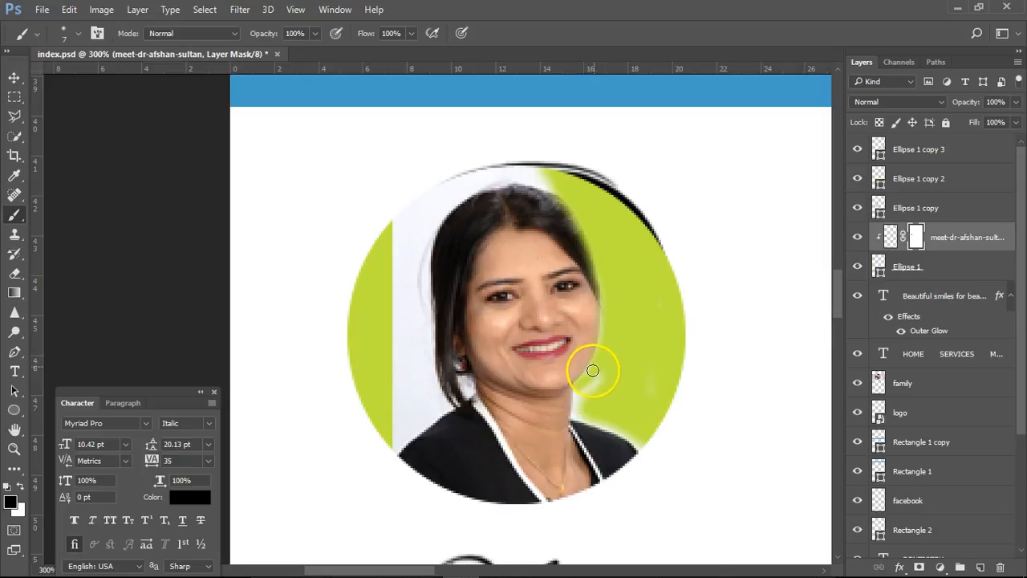
{"action": "mouse_move", "coordinate": [577, 413]}
{"action": "left_mouse_down"}
{"action": "mouse_move", "coordinate": [601, 417]}
{"action": "mouse_move", "coordinate": [648, 457]}
{"action": "mouse_move", "coordinate": [605, 419]}
{"action": "mouse_move", "coordinate": [583, 418]}
{"action": "left_mouse_up"}
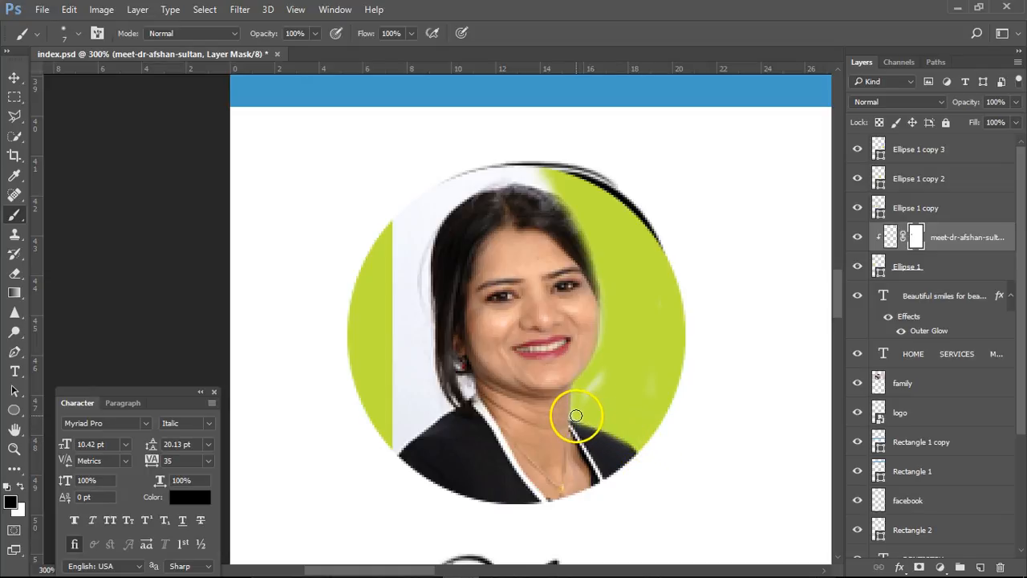
{"action": "left_click_drag", "start_coordinate": [654, 368], "coordinate": [579, 388]}
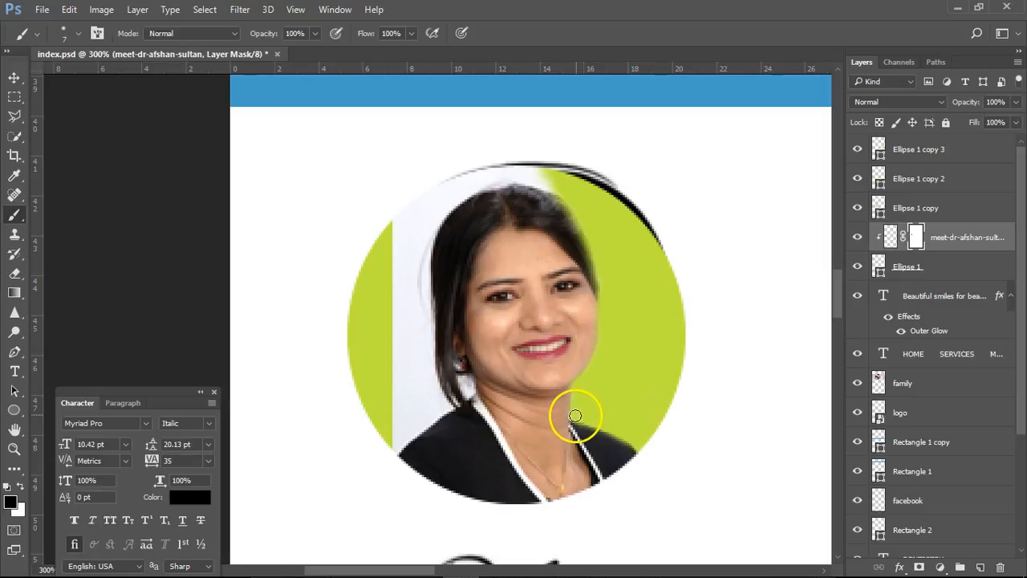
Mask out the pale background above and left of the doctor's hair, and compare the circle with and without the portrait at 100% zoom
{"action": "mouse_move", "coordinate": [552, 187]}
{"action": "left_mouse_down"}
{"action": "mouse_move", "coordinate": [442, 198]}
{"action": "mouse_move", "coordinate": [515, 178]}
{"action": "mouse_move", "coordinate": [562, 191]}
{"action": "mouse_move", "coordinate": [549, 178]}
{"action": "mouse_move", "coordinate": [463, 182]}
{"action": "mouse_move", "coordinate": [478, 169]}
{"action": "mouse_move", "coordinate": [400, 212]}
{"action": "mouse_move", "coordinate": [432, 201]}
{"action": "mouse_move", "coordinate": [386, 251]}
{"action": "mouse_move", "coordinate": [399, 229]}
{"action": "mouse_move", "coordinate": [474, 187]}
{"action": "left_mouse_up"}
{"action": "mouse_move", "coordinate": [439, 218]}
{"action": "left_mouse_down"}
{"action": "mouse_move", "coordinate": [418, 366]}
{"action": "mouse_move", "coordinate": [425, 216]}
{"action": "mouse_move", "coordinate": [417, 276]}
{"action": "mouse_move", "coordinate": [393, 290]}
{"action": "left_mouse_up"}
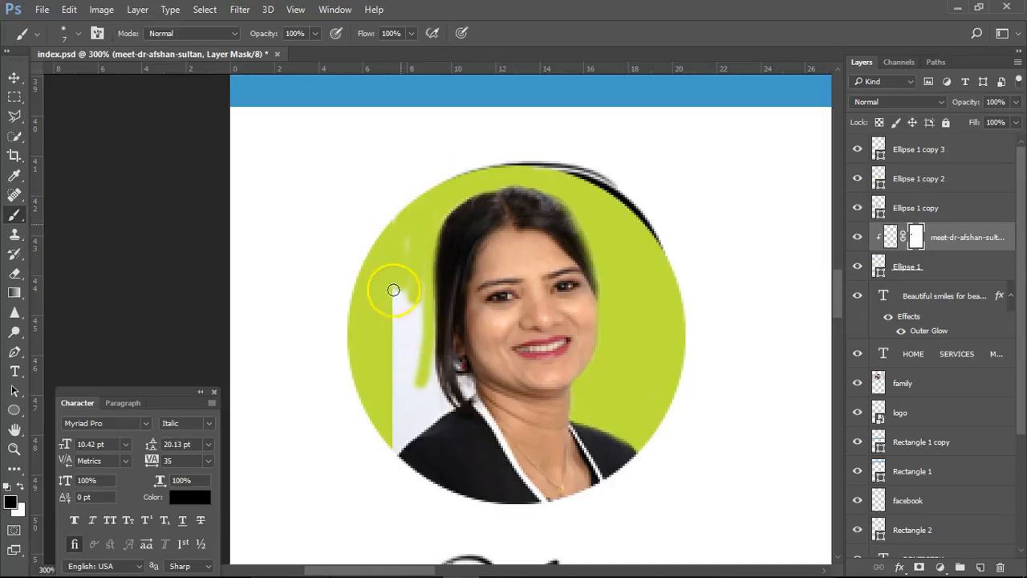
{"action": "mouse_move", "coordinate": [407, 243]}
{"action": "left_mouse_down"}
{"action": "mouse_move", "coordinate": [404, 310]}
{"action": "mouse_move", "coordinate": [424, 339]}
{"action": "mouse_move", "coordinate": [394, 431]}
{"action": "mouse_move", "coordinate": [432, 367]}
{"action": "left_mouse_up"}
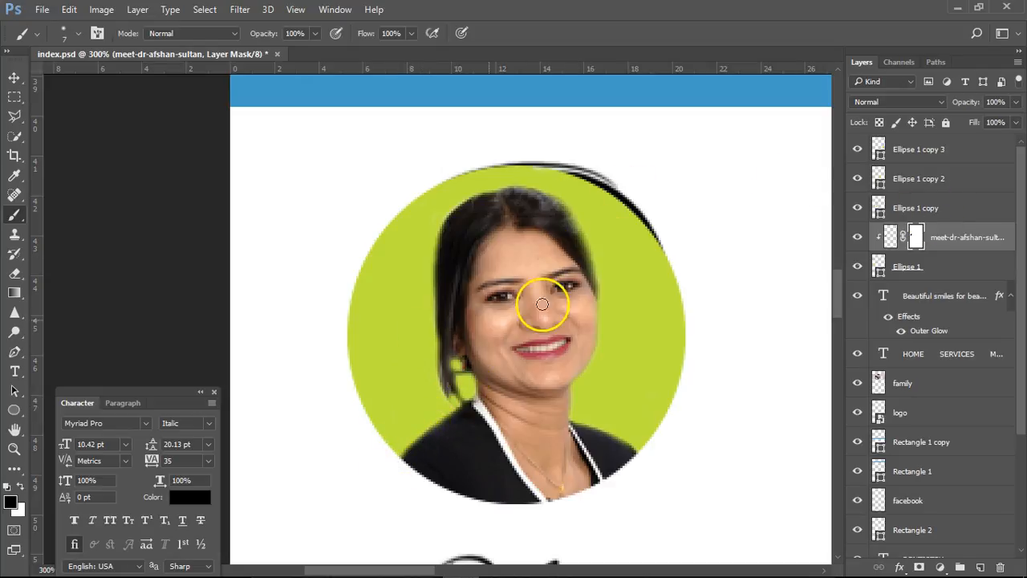
{"action": "double_click", "coordinate": [13, 450]}
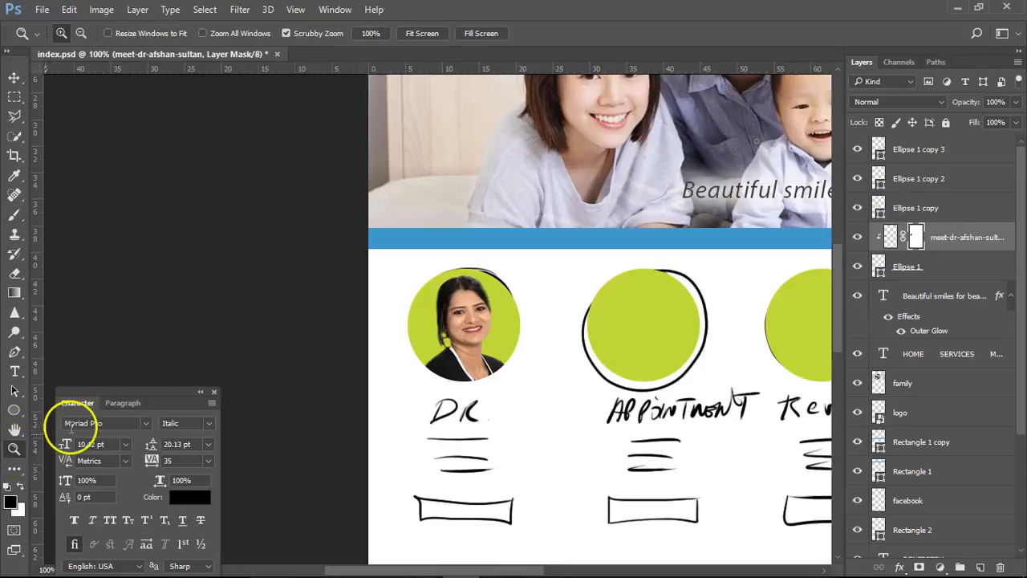
{"action": "left_click", "coordinate": [857, 240]}
{"action": "left_click", "coordinate": [857, 240]}
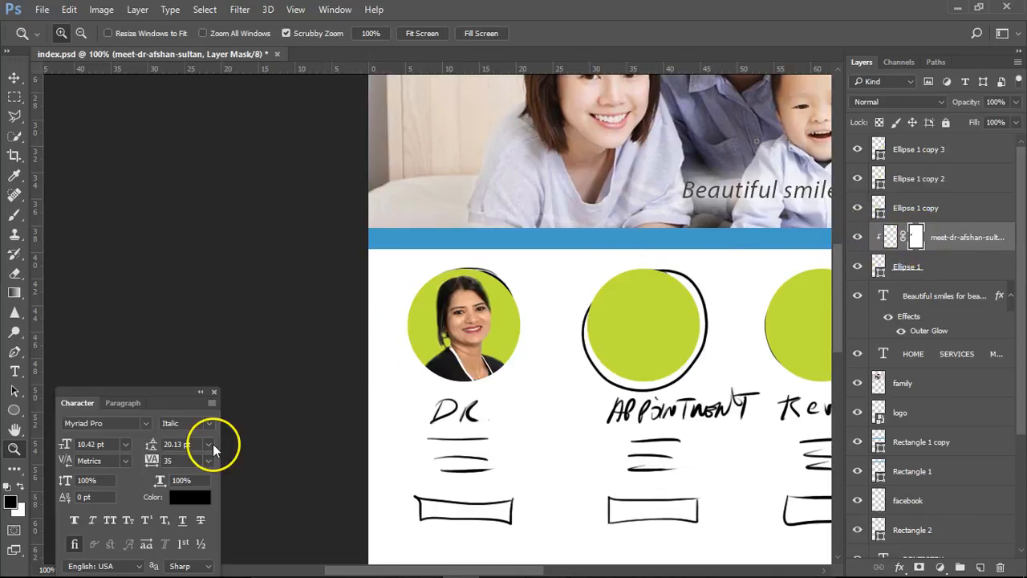
Try painting white on the portrait's mask to restore part of the photo beside the face, and undo the stroke
{"action": "left_click", "coordinate": [20, 487]}
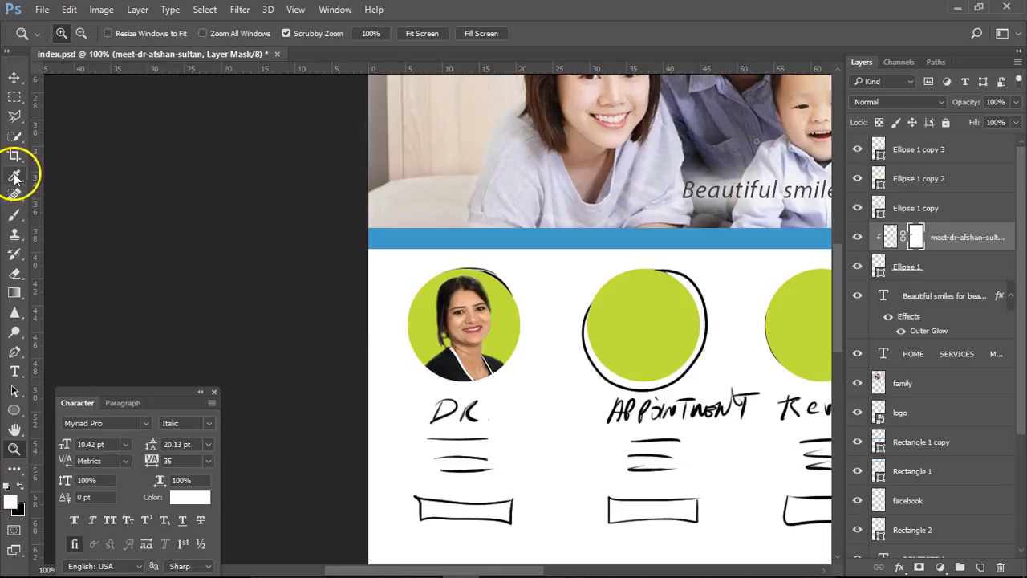
{"action": "left_click", "coordinate": [15, 214]}
{"action": "mouse_move", "coordinate": [467, 313]}
{"action": "left_mouse_down"}
{"action": "mouse_move", "coordinate": [500, 296]}
{"action": "mouse_move", "coordinate": [416, 309]}
{"action": "mouse_move", "coordinate": [407, 295]}
{"action": "mouse_move", "coordinate": [470, 270]}
{"action": "mouse_move", "coordinate": [454, 260]}
{"action": "mouse_move", "coordinate": [469, 278]}
{"action": "mouse_move", "coordinate": [416, 308]}
{"action": "mouse_move", "coordinate": [474, 317]}
{"action": "mouse_move", "coordinate": [443, 340]}
{"action": "mouse_move", "coordinate": [473, 349]}
{"action": "mouse_move", "coordinate": [418, 363]}
{"action": "mouse_move", "coordinate": [446, 333]}
{"action": "mouse_move", "coordinate": [437, 325]}
{"action": "mouse_move", "coordinate": [491, 321]}
{"action": "mouse_move", "coordinate": [473, 338]}
{"action": "mouse_move", "coordinate": [498, 329]}
{"action": "left_mouse_up"}
{"action": "key", "text": "ctrl+z"}
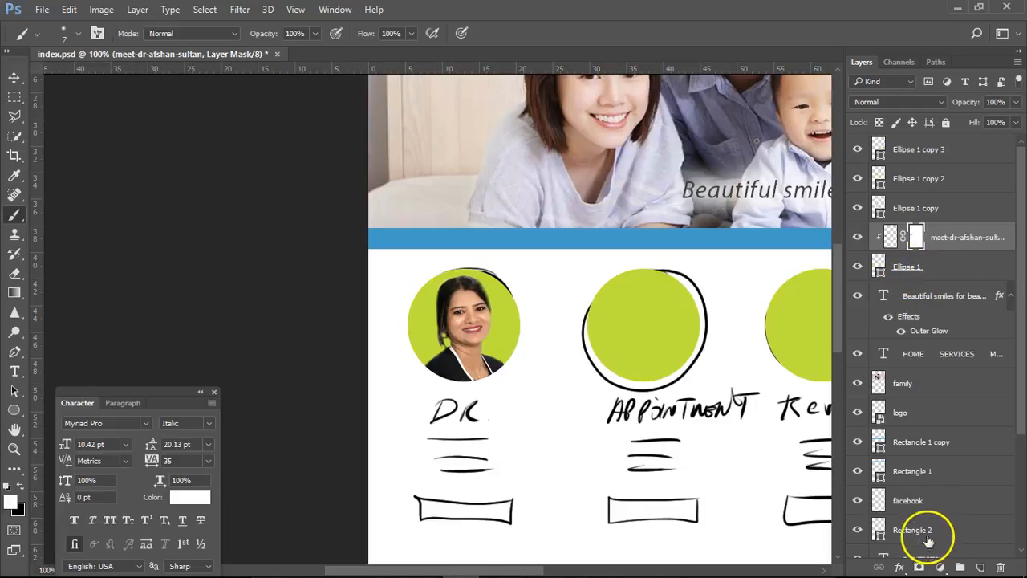
Show the white Layer 1 over the sketch to review the header, photo and circle row, and hide it again
{"action": "scroll", "coordinate": [946, 481], "scroll_direction": "down", "scroll_amount": 4}
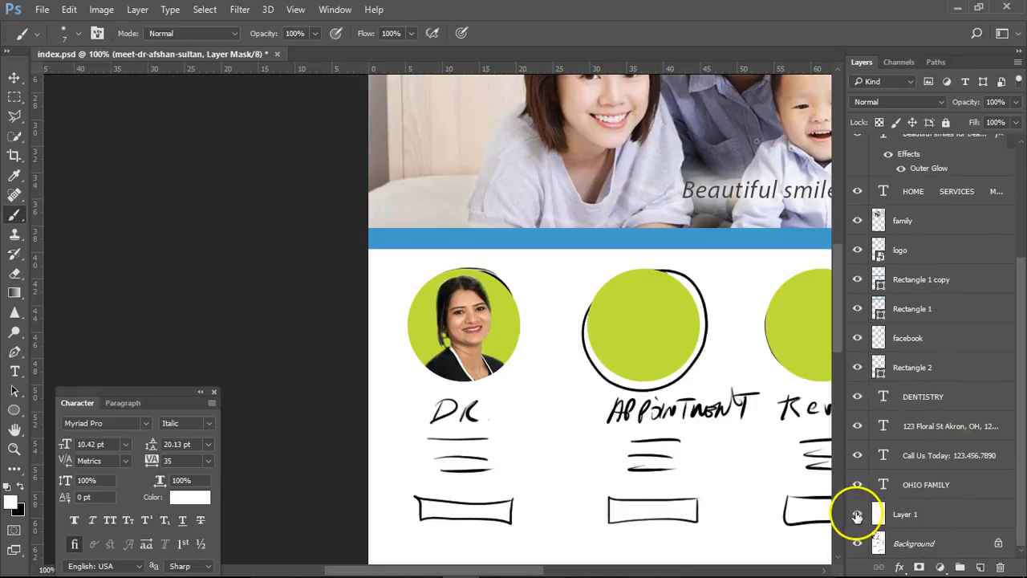
{"action": "left_click", "coordinate": [857, 515]}
{"action": "left_click_drag", "start_coordinate": [638, 357], "coordinate": [502, 357]}
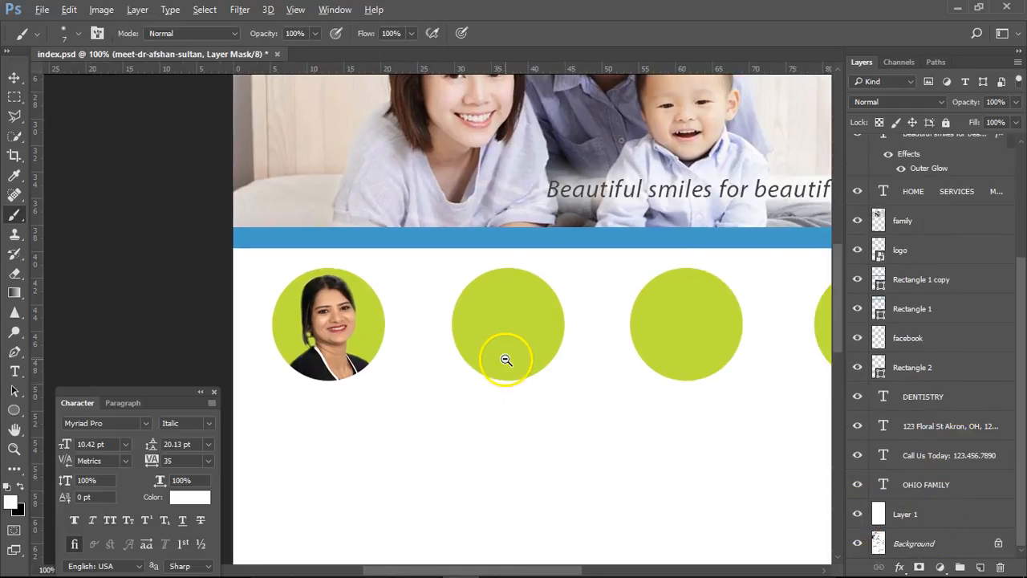
{"action": "left_click", "coordinate": [505, 359], "text": "alt"}
{"action": "left_click", "coordinate": [542, 358], "text": "alt"}
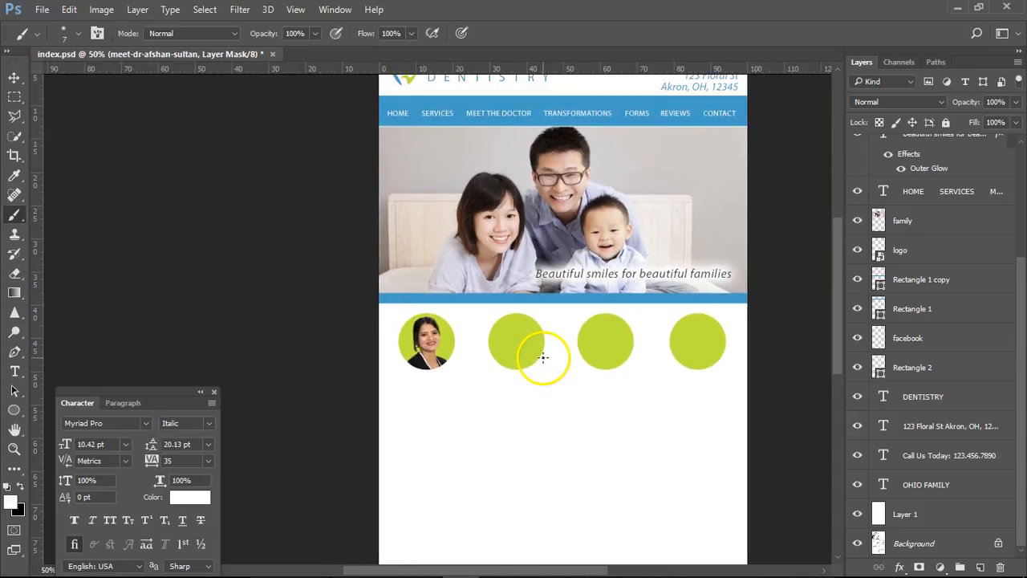
{"action": "left_click_drag", "start_coordinate": [666, 271], "coordinate": [579, 315]}
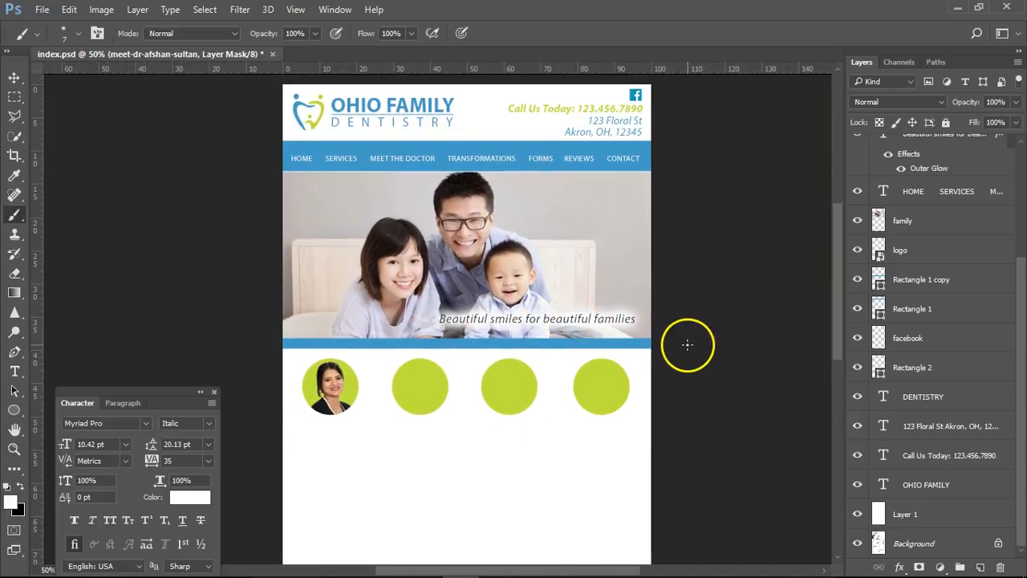
{"action": "left_click", "coordinate": [857, 514]}
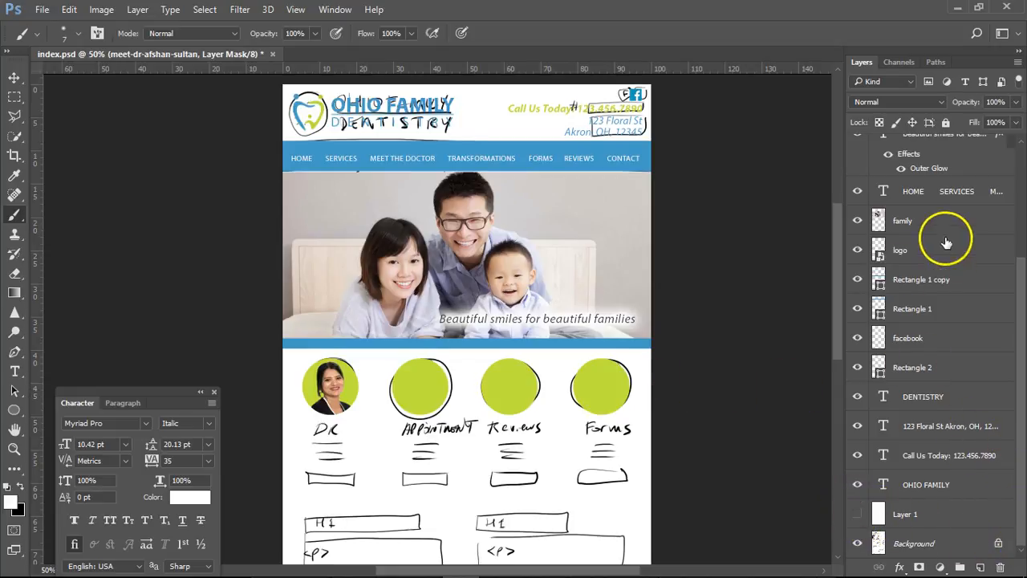
Hide the three duplicated green circles to expose the calendar sketch above "Appointment" at 200% zoom
{"action": "left_click_drag", "start_coordinate": [1016, 363], "coordinate": [1015, 195]}
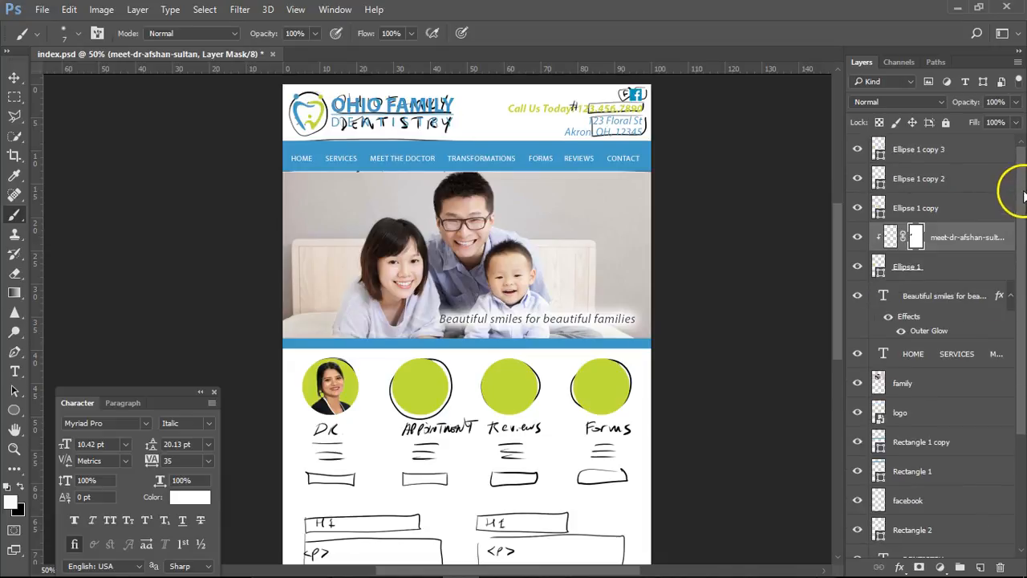
{"action": "left_click_drag", "start_coordinate": [867, 149], "coordinate": [867, 211]}
{"action": "scroll", "coordinate": [448, 385], "scroll_direction": "up", "scroll_amount": 3}
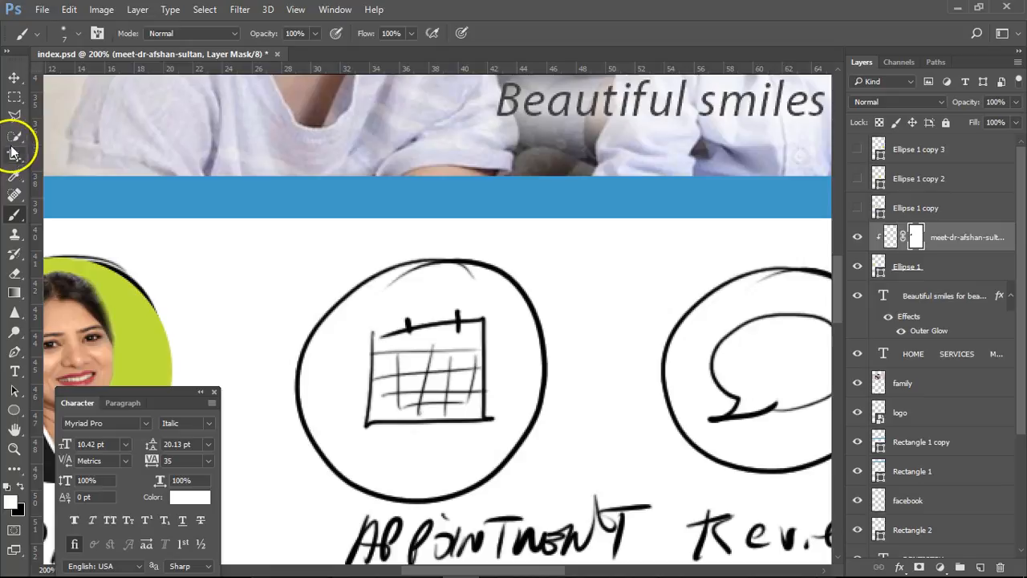
Select the calendar sketch with its rings using rectangular selections and copy it from the Background to a new layer
{"action": "left_click", "coordinate": [14, 96]}
{"action": "left_click_drag", "start_coordinate": [353, 311], "coordinate": [504, 438]}
{"action": "left_click_drag", "start_coordinate": [390, 297], "coordinate": [477, 337]}
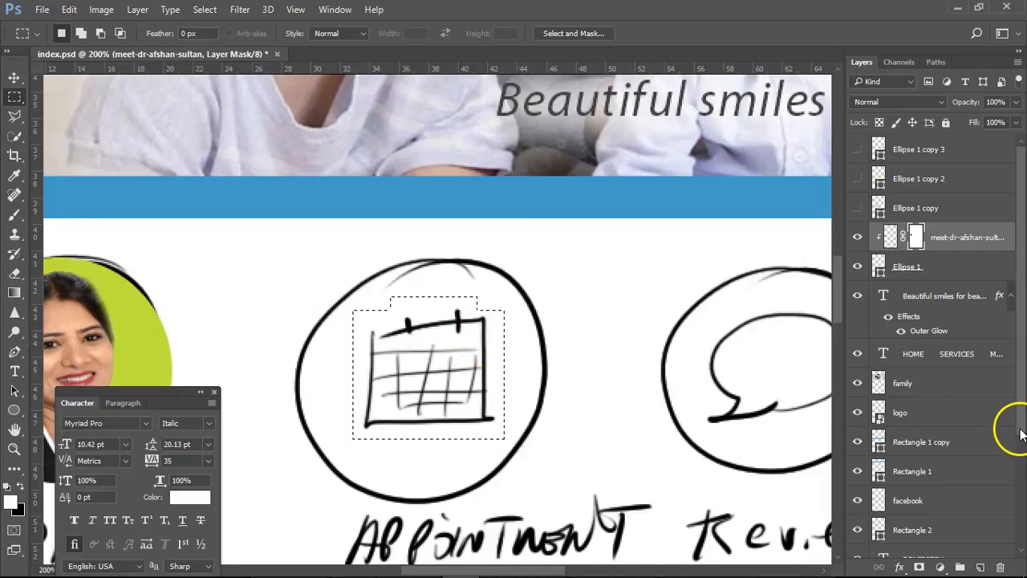
{"action": "scroll", "coordinate": [1015, 401], "scroll_direction": "down", "scroll_amount": 5}
{"action": "left_click", "coordinate": [943, 543]}
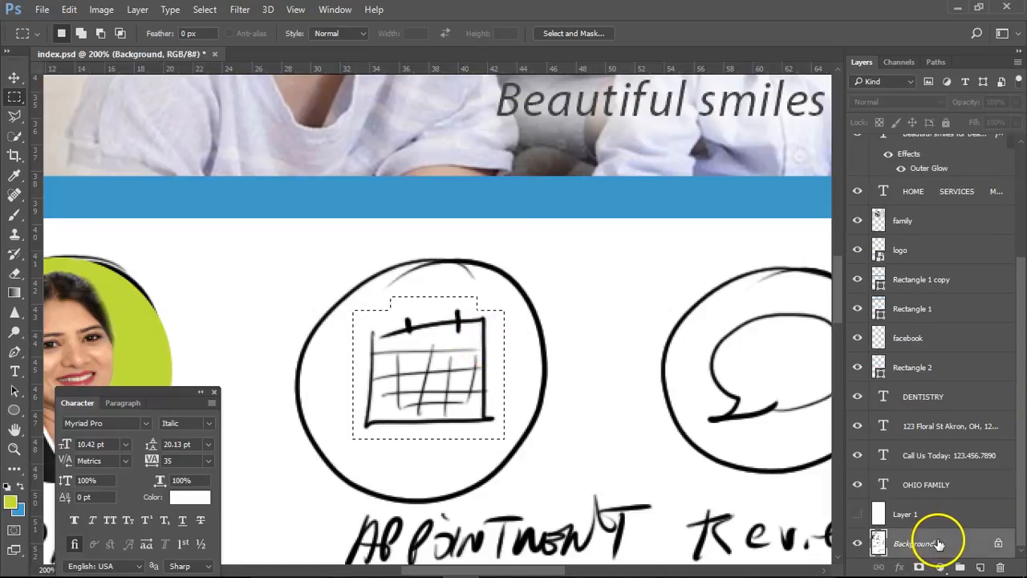
{"action": "key", "text": "ctrl+j"}
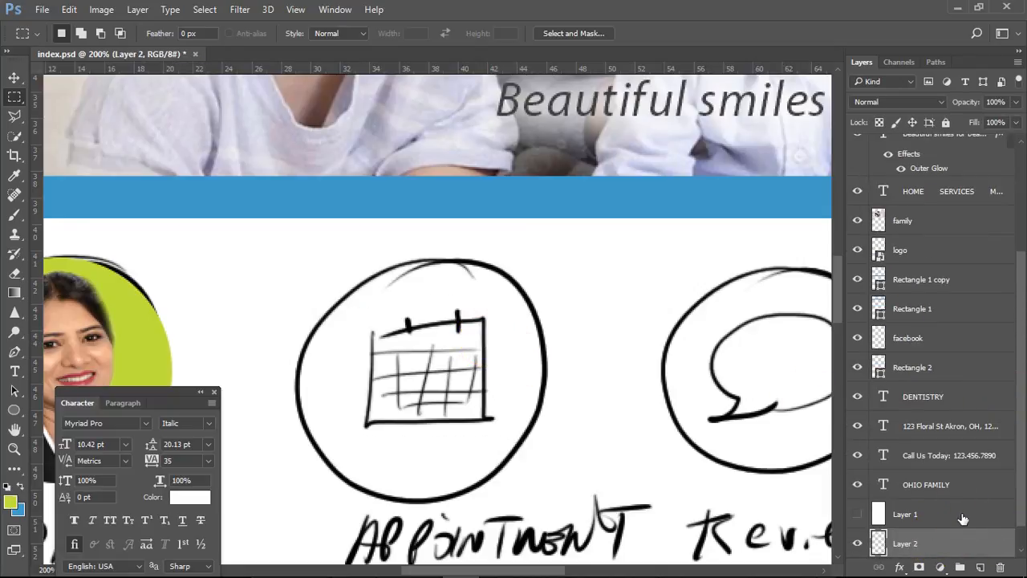
Outline the speech bubble sketch above "Reviews" with a polygonal selection and copy it from the Background to a new layer
{"action": "left_click_drag", "start_coordinate": [756, 412], "coordinate": [527, 407]}
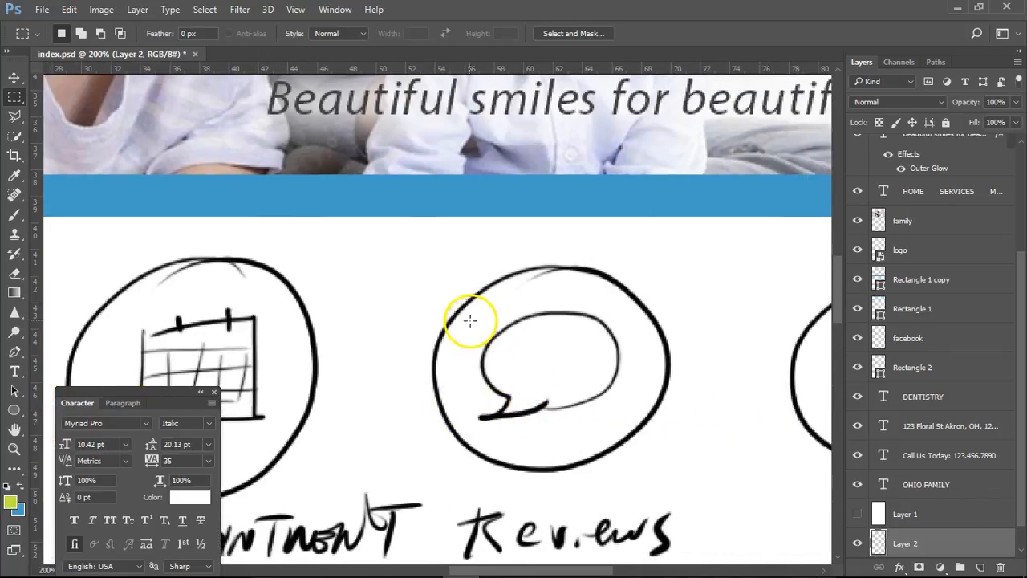
{"action": "left_click", "coordinate": [14, 116], "text": "alt"}
{"action": "left_click", "coordinate": [519, 298]}
{"action": "left_click", "coordinate": [460, 358]}
{"action": "left_click", "coordinate": [467, 421]}
{"action": "left_click", "coordinate": [526, 440]}
{"action": "left_click", "coordinate": [620, 412]}
{"action": "left_click", "coordinate": [638, 353]}
{"action": "left_click", "coordinate": [602, 297]}
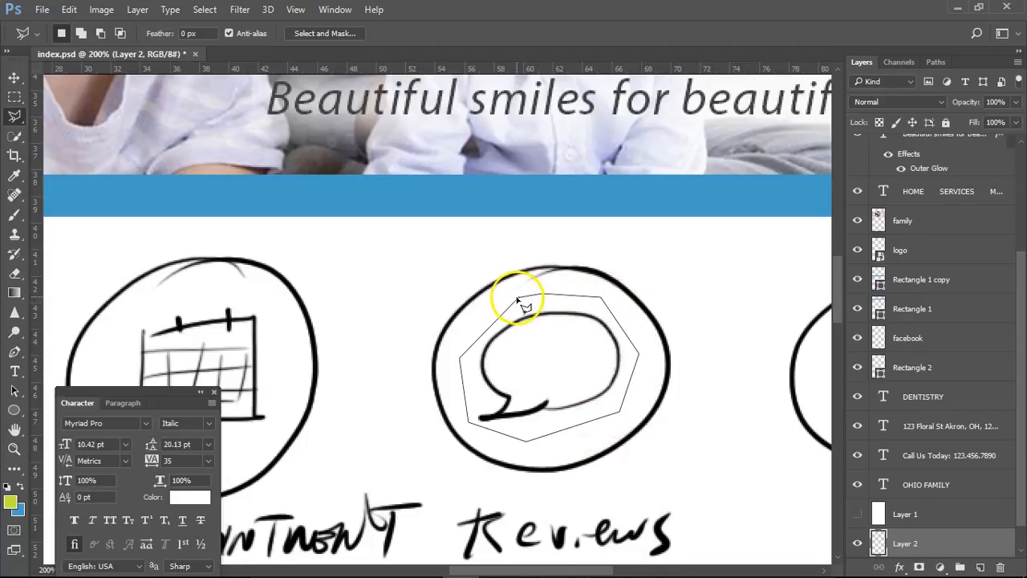
{"action": "left_click", "coordinate": [521, 303]}
{"action": "scroll", "coordinate": [963, 486], "scroll_direction": "down", "scroll_amount": 1}
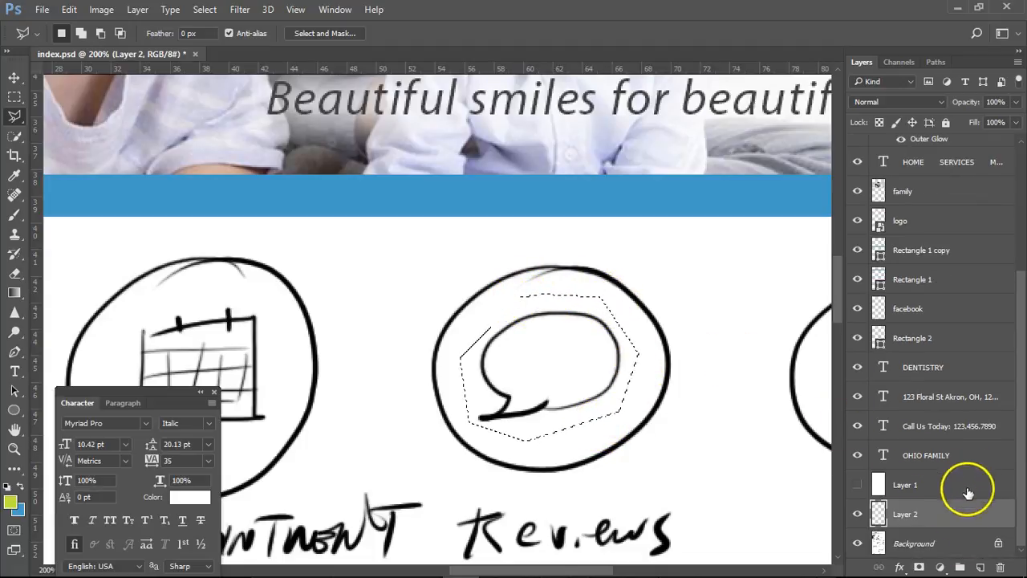
{"action": "left_click", "coordinate": [940, 546]}
{"action": "key", "text": "ctrl+j"}
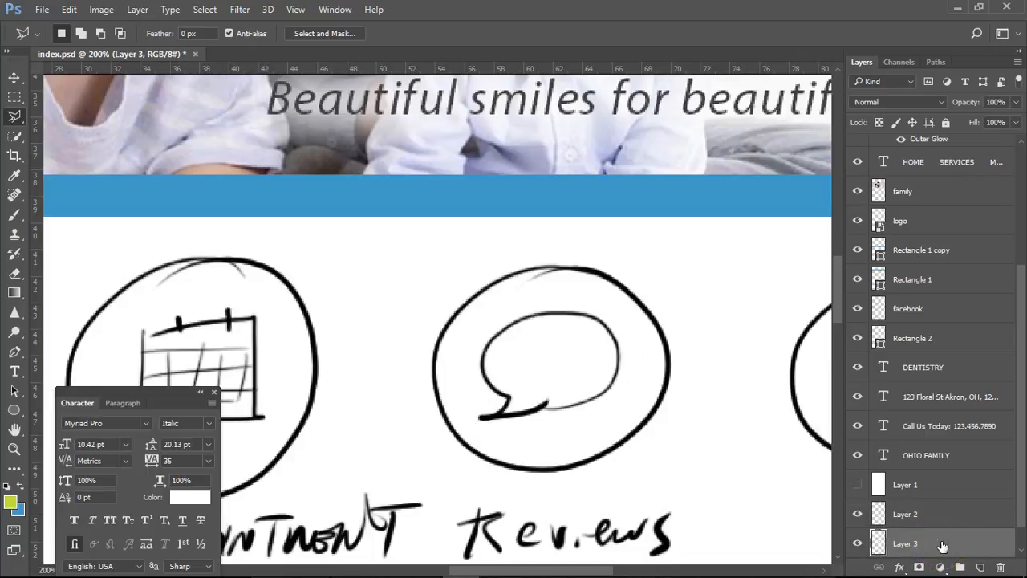
Outline the clipboard sketch above "Forms" with a polygonal selection and copy it from the Background to its own layer
{"action": "scroll", "coordinate": [928, 516], "scroll_direction": "down", "scroll_amount": 1}
{"action": "left_click", "coordinate": [916, 543]}
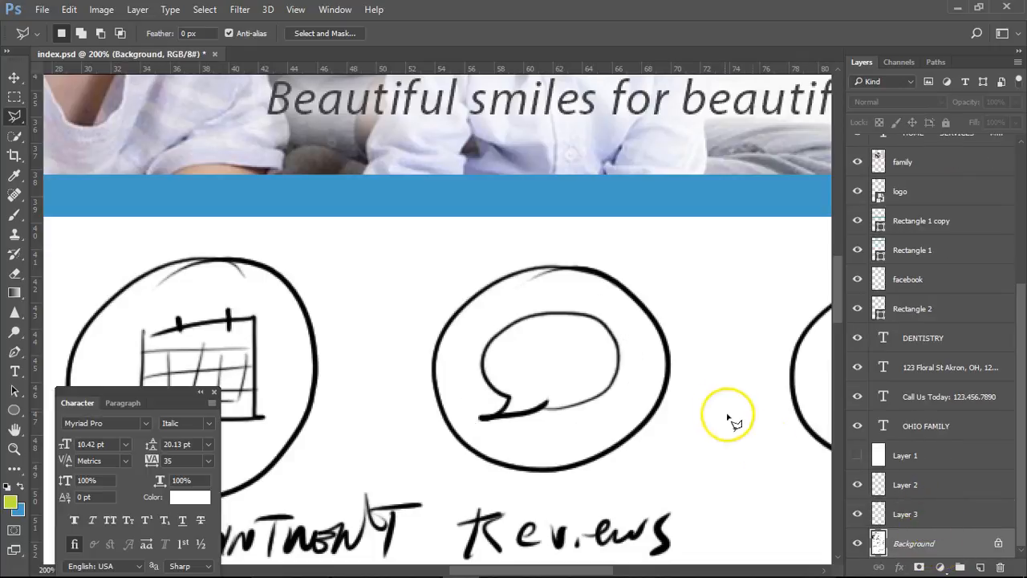
{"action": "scroll", "coordinate": [436, 355], "scroll_direction": "right", "scroll_amount": 5}
{"action": "left_click", "coordinate": [536, 272]}
{"action": "left_click", "coordinate": [482, 306]}
{"action": "left_click", "coordinate": [496, 436]}
{"action": "left_click", "coordinate": [544, 442]}
{"action": "left_click", "coordinate": [614, 423]}
{"action": "left_click", "coordinate": [612, 374]}
{"action": "left_click", "coordinate": [574, 291]}
{"action": "left_click", "coordinate": [536, 272]}
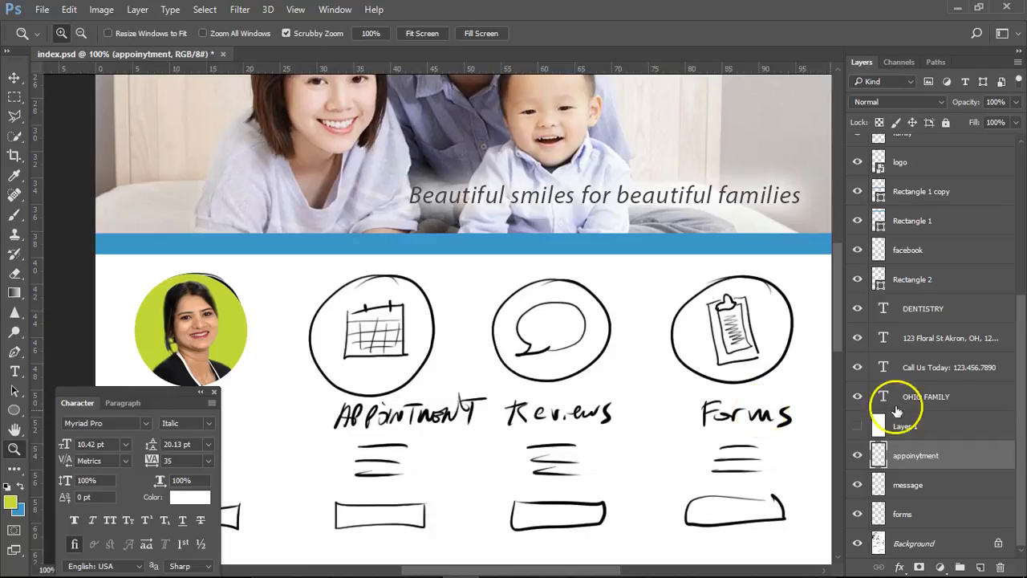
Move the appoinytment, message and forms layers to the top of the layer stack and show the three hidden green circles
{"action": "left_click", "coordinate": [923, 514], "text": "shift"}
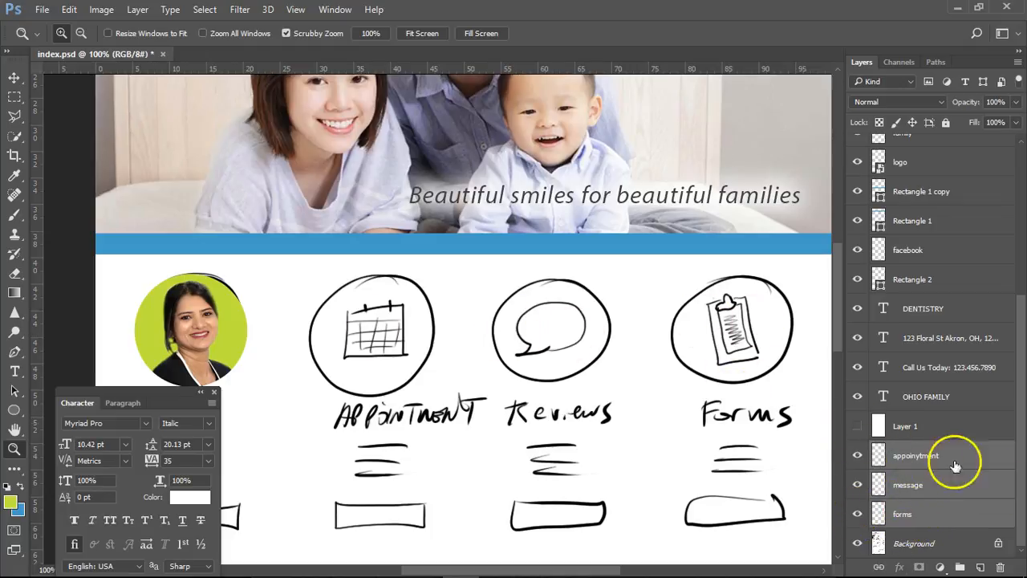
{"action": "left_click_drag", "start_coordinate": [933, 484], "coordinate": [944, 142]}
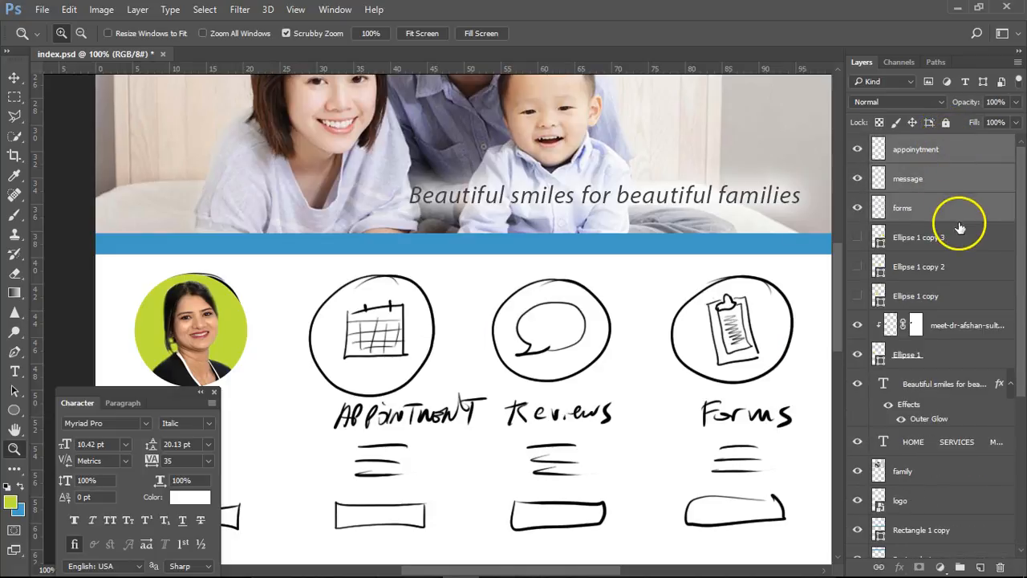
{"action": "left_click", "coordinate": [877, 244]}
{"action": "left_click", "coordinate": [856, 237]}
{"action": "left_click", "coordinate": [856, 267]}
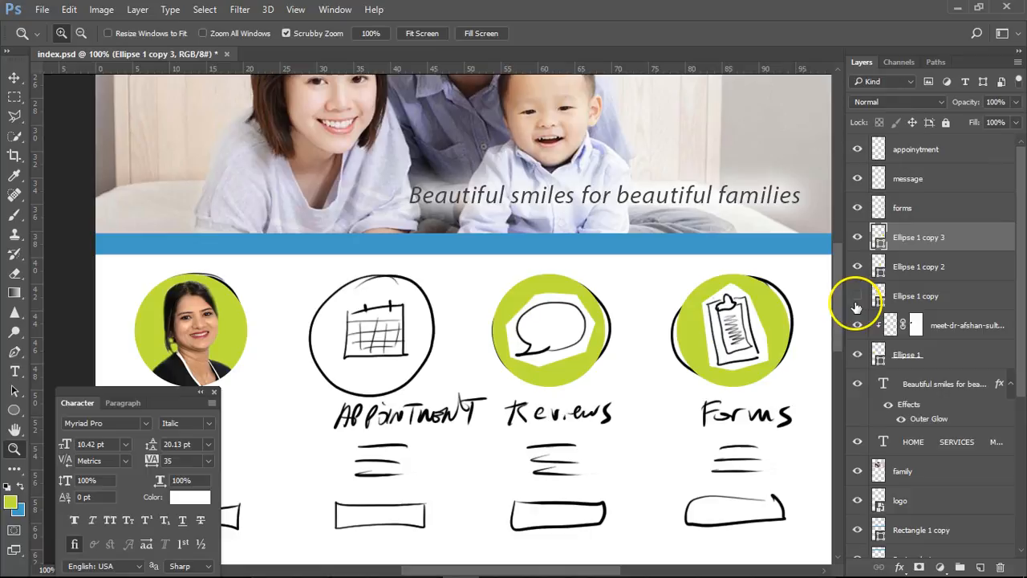
{"action": "left_click", "coordinate": [857, 296]}
Clip the forms layer to the Ellipse 1 copy 3 circle beneath it, toggling layer visibility to check that they match
{"action": "left_click", "coordinate": [857, 208]}
{"action": "left_click", "coordinate": [857, 208]}
{"action": "left_click", "coordinate": [857, 234]}
{"action": "left_click", "coordinate": [857, 235]}
{"action": "left_click", "coordinate": [931, 210]}
{"action": "left_click_drag", "start_coordinate": [910, 210], "coordinate": [856, 212]}
{"action": "left_click", "coordinate": [857, 208]}
{"action": "left_click", "coordinate": [856, 208]}
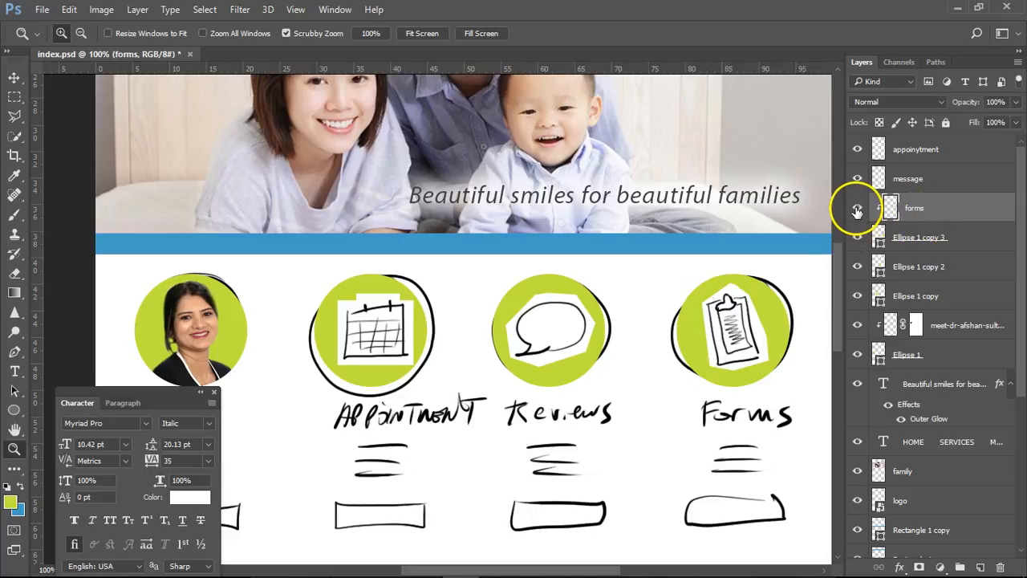
Move the message layer directly above the Ellipse 1 copy 2 circle and clip it to that circle
{"action": "left_click_drag", "start_coordinate": [928, 174], "coordinate": [926, 239]}
{"action": "left_click", "coordinate": [857, 266]}
{"action": "left_click", "coordinate": [857, 267]}
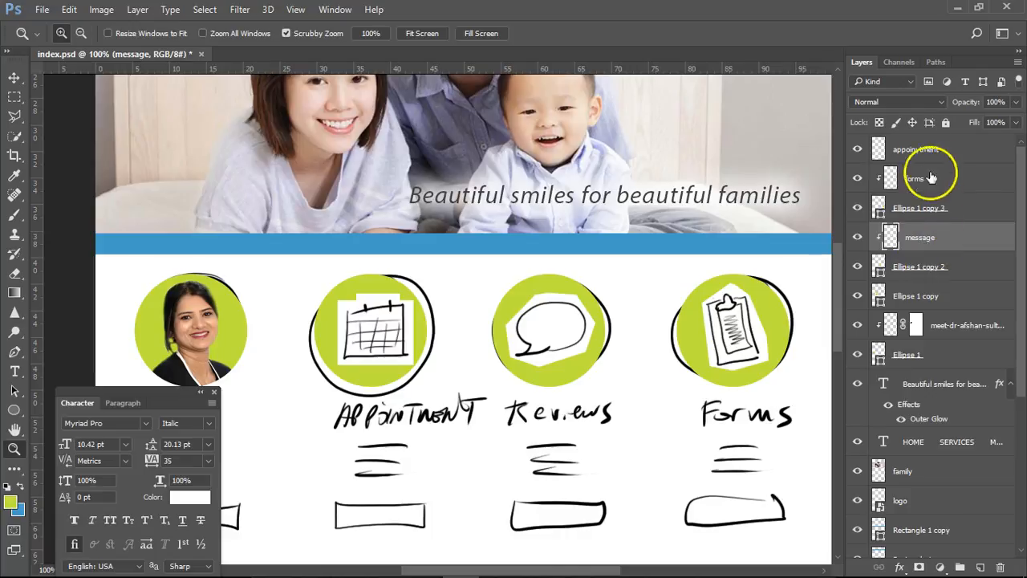
Place the appoinytment layer above Ellipse 1 copy, clip it to that circle and centre the calendar inside it
{"action": "left_click_drag", "start_coordinate": [915, 149], "coordinate": [908, 268]}
{"action": "left_click", "coordinate": [857, 297]}
{"action": "left_click", "coordinate": [856, 294]}
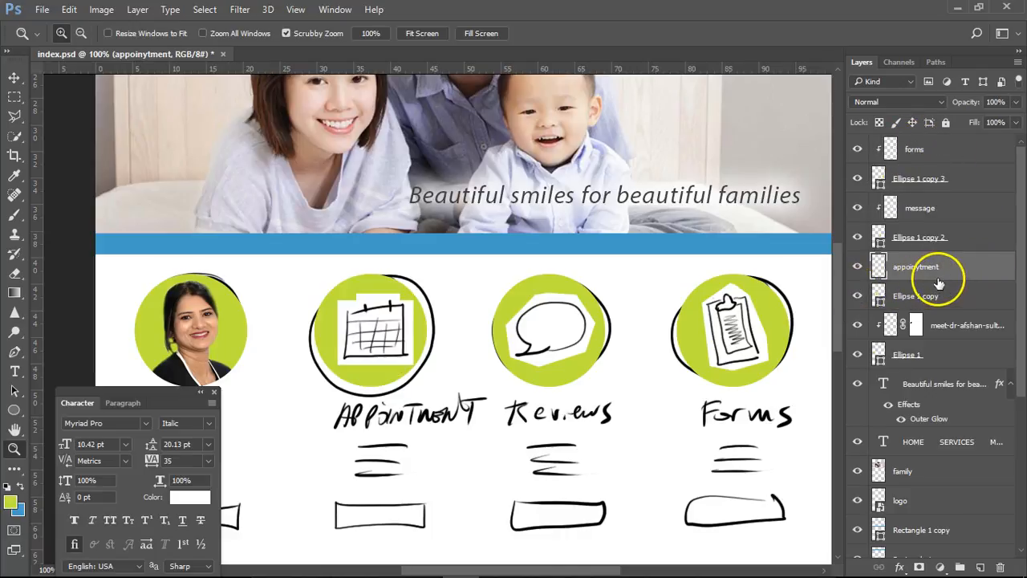
{"action": "left_click", "coordinate": [14, 78]}
{"action": "right_click", "coordinate": [369, 332]}
{"action": "left_click", "coordinate": [393, 340]}
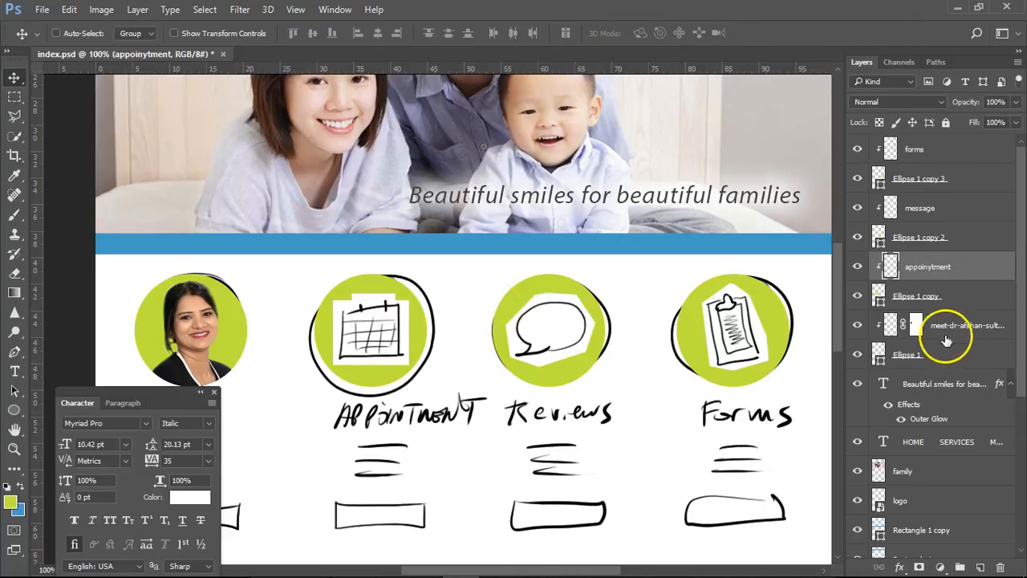
Set the blend mode of the appoinytment, message and forms layers to Darken to drop their white backgrounds
{"action": "left_click", "coordinate": [900, 101]}
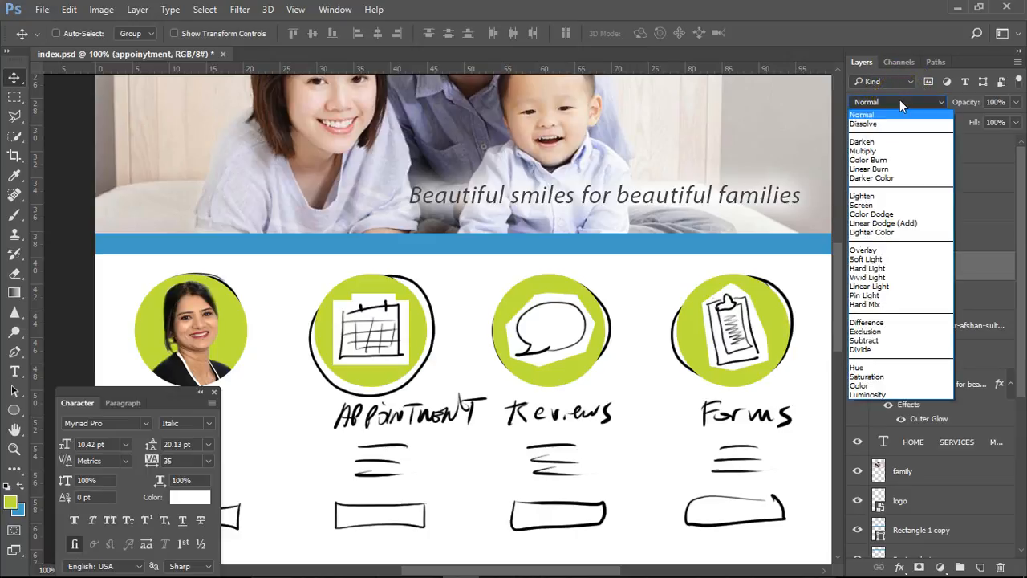
{"action": "left_click", "coordinate": [874, 143]}
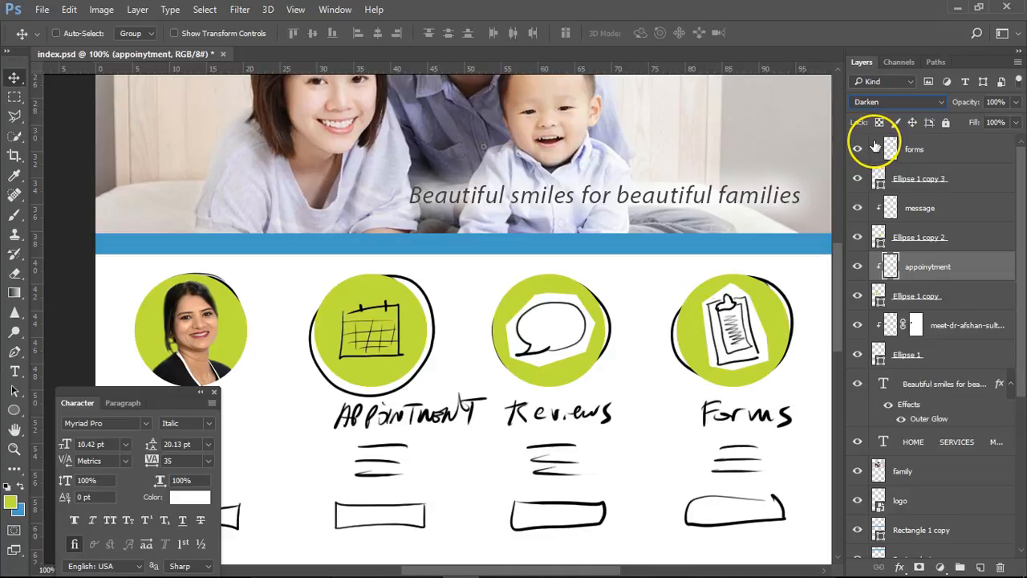
{"action": "left_click", "coordinate": [930, 207]}
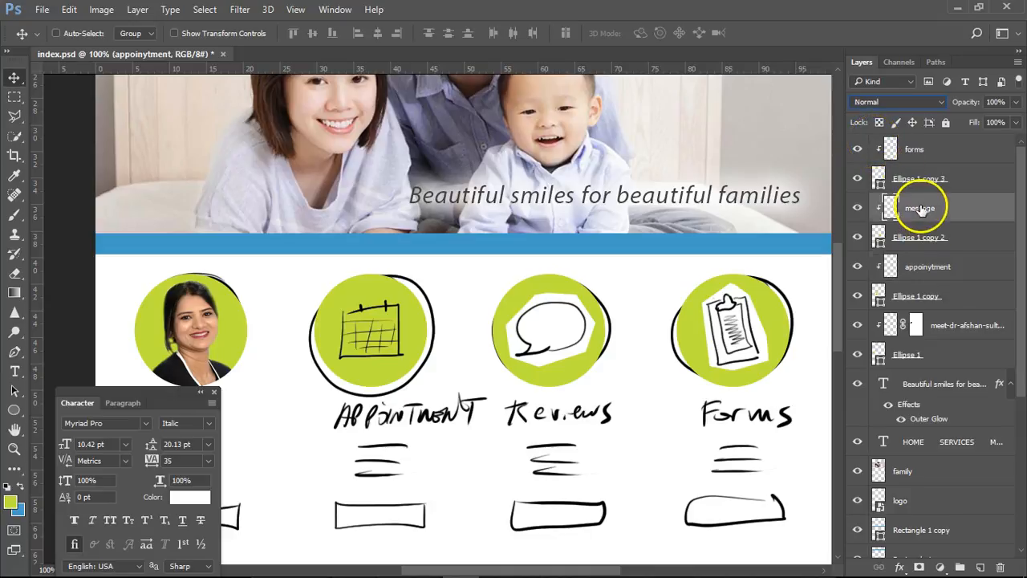
{"action": "left_click", "coordinate": [910, 103]}
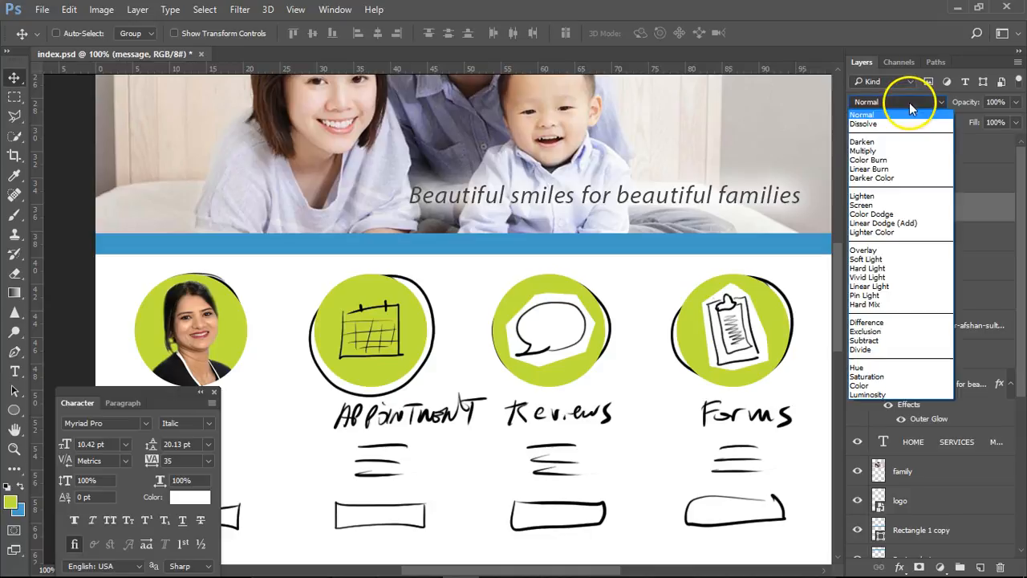
{"action": "left_click", "coordinate": [884, 143]}
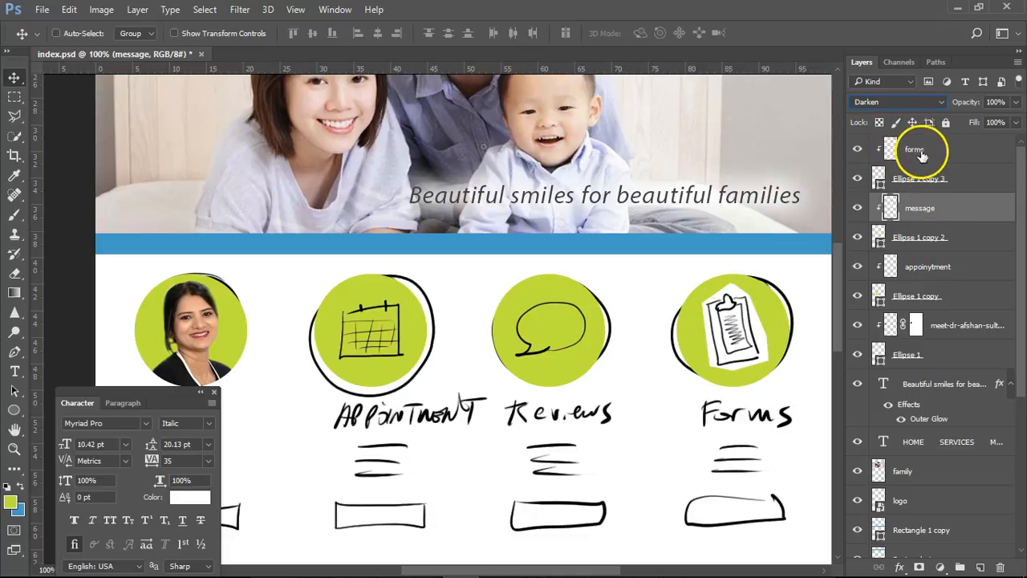
{"action": "left_click", "coordinate": [915, 149]}
{"action": "left_click", "coordinate": [907, 102]}
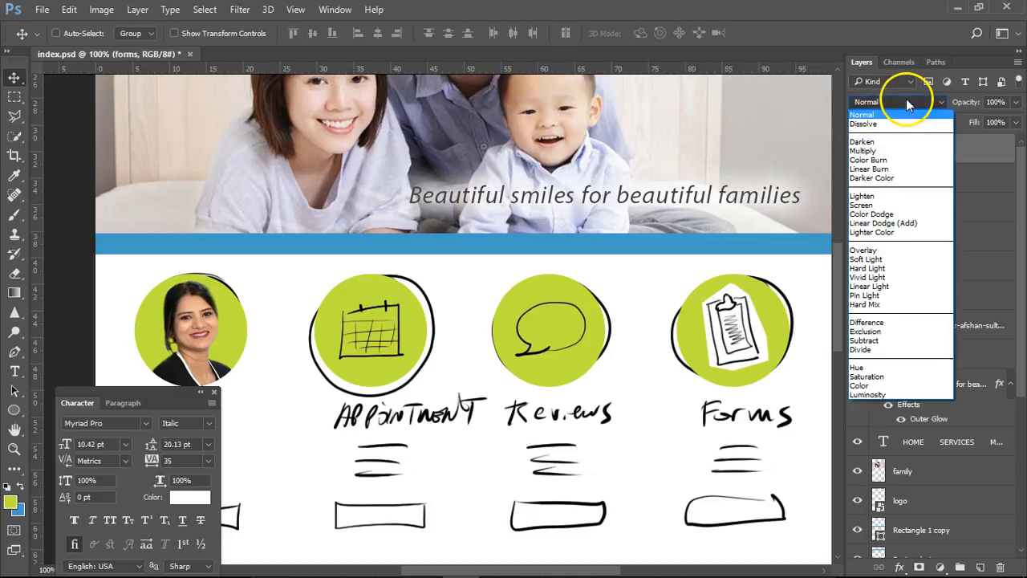
{"action": "left_click", "coordinate": [874, 142]}
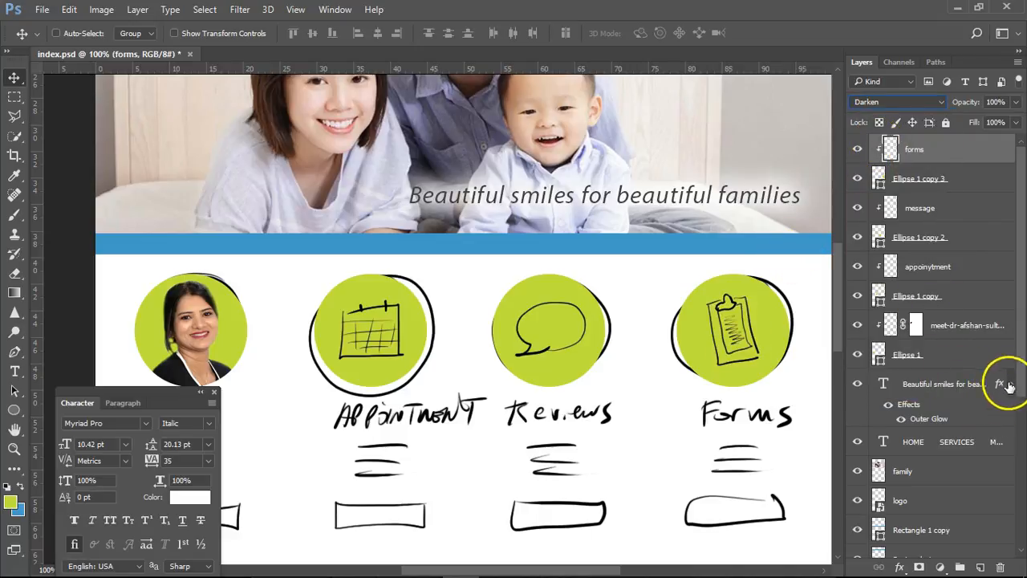
Show the white Layer 1 to cover the hand-drawn sketch behind the design
{"action": "scroll", "coordinate": [1002, 553], "scroll_direction": "down", "scroll_amount": 5}
{"action": "left_click", "coordinate": [856, 513]}
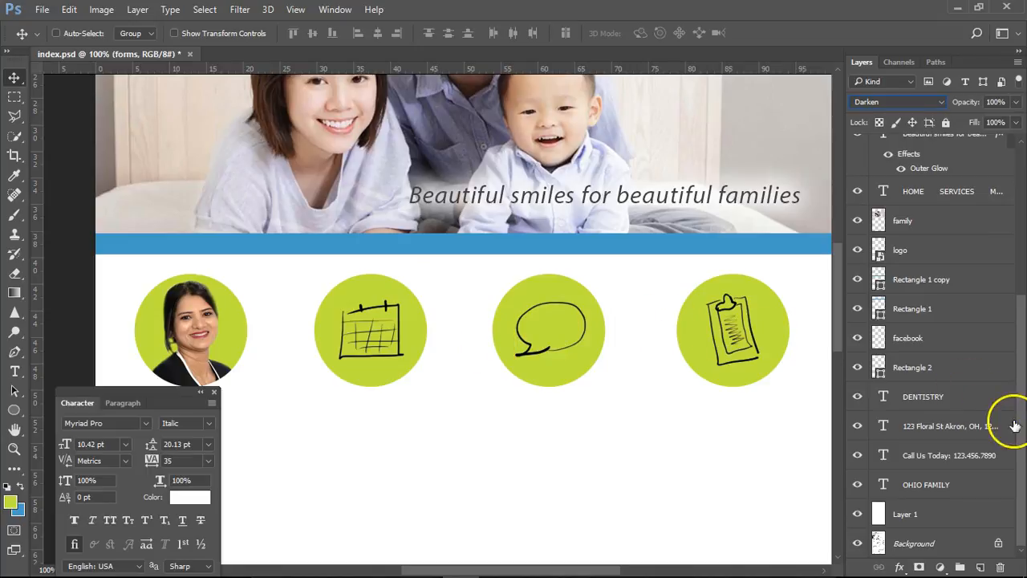
{"action": "left_click_drag", "start_coordinate": [1022, 436], "coordinate": [1022, 186]}
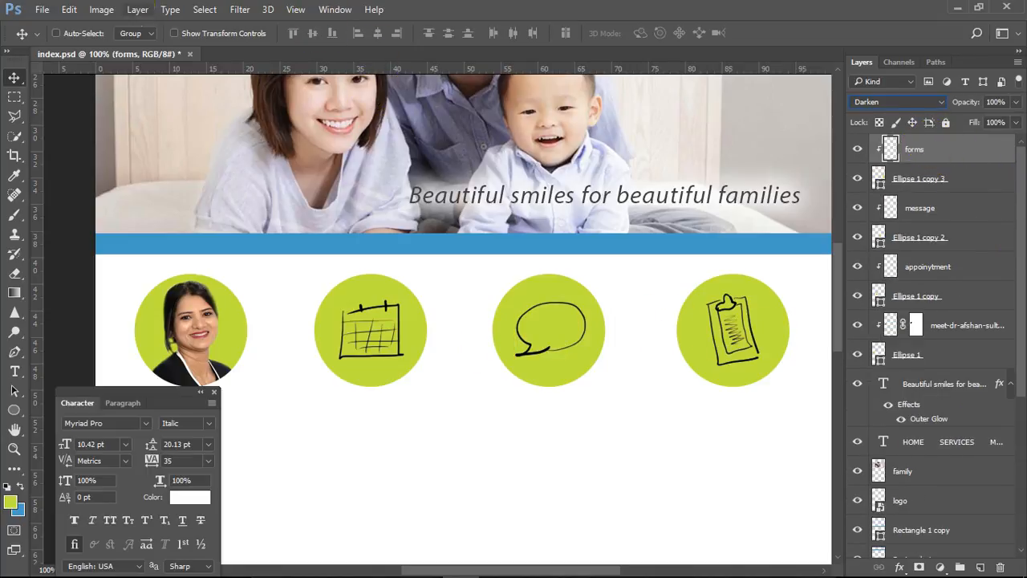
Invert the forms layer's colors, try the Lighten blend mode on it, and settle on Screen for a white clipboard icon
{"action": "left_click", "coordinate": [101, 9]}
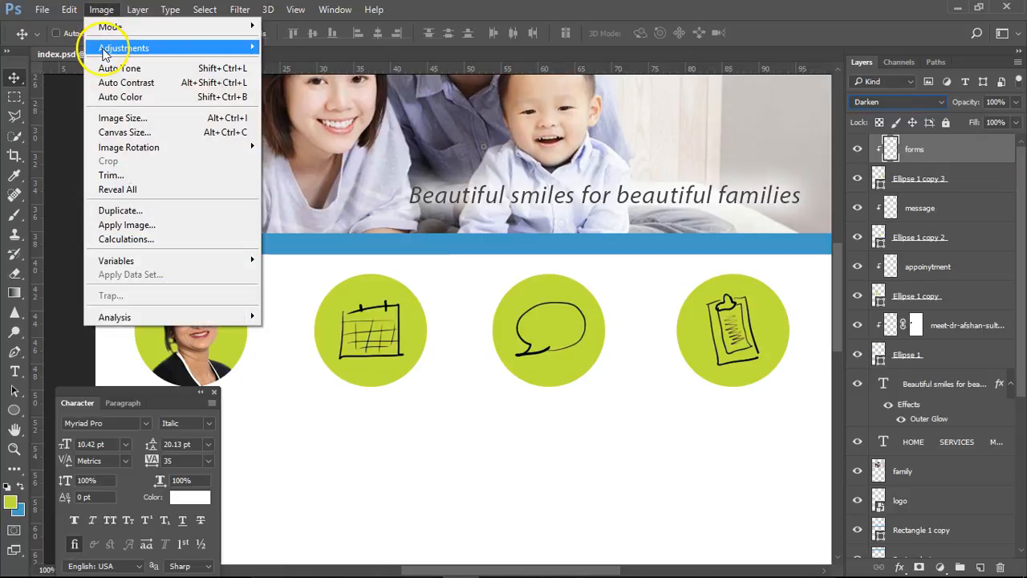
{"action": "mouse_move", "coordinate": [123, 47]}
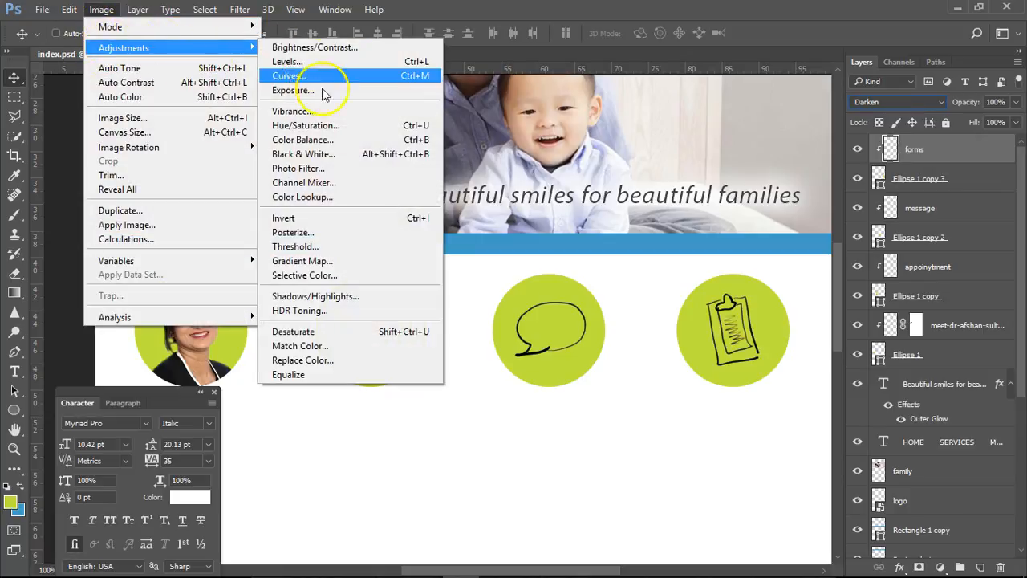
{"action": "left_click", "coordinate": [305, 219]}
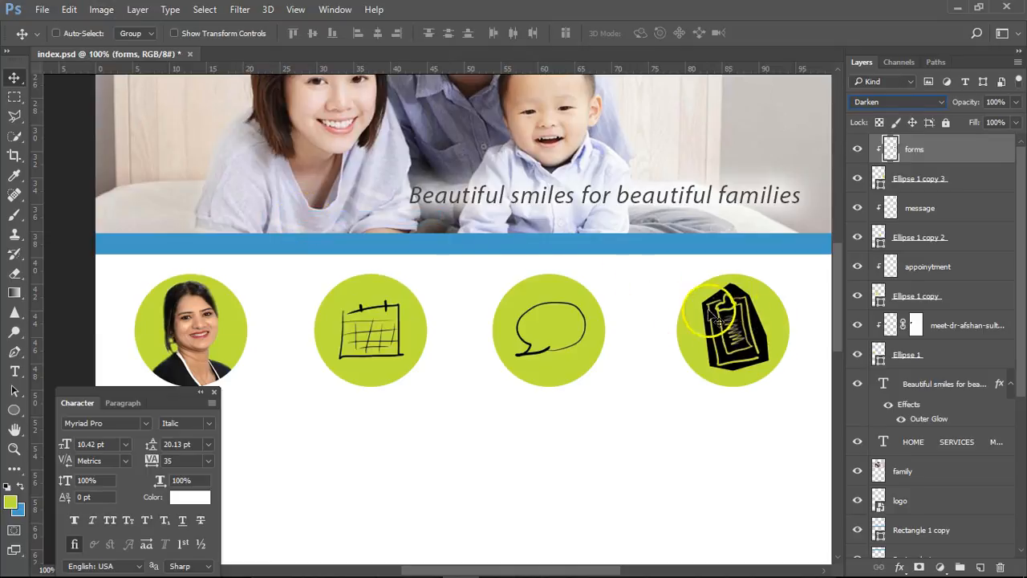
{"action": "left_click", "coordinate": [899, 103]}
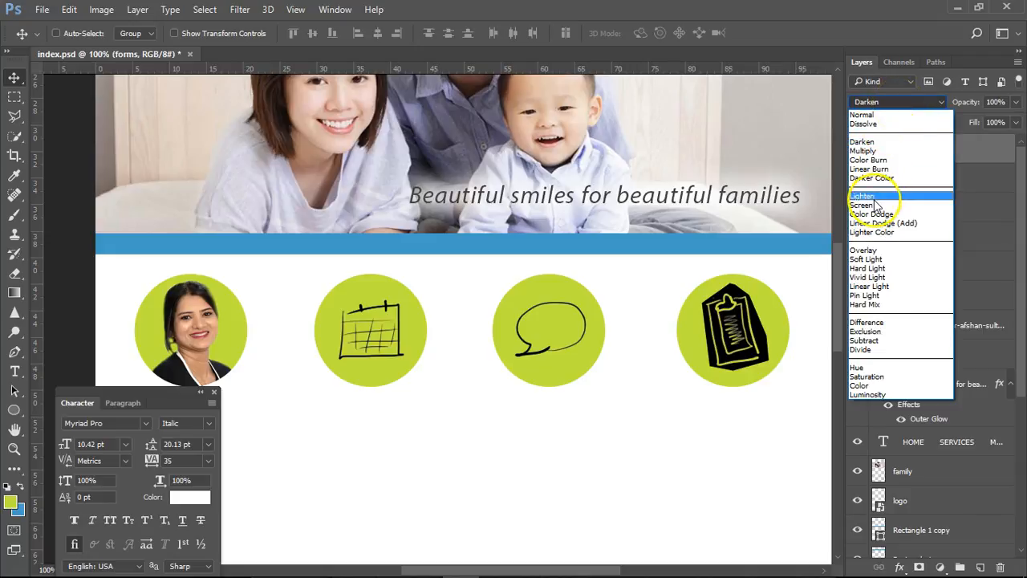
{"action": "left_click", "coordinate": [863, 196]}
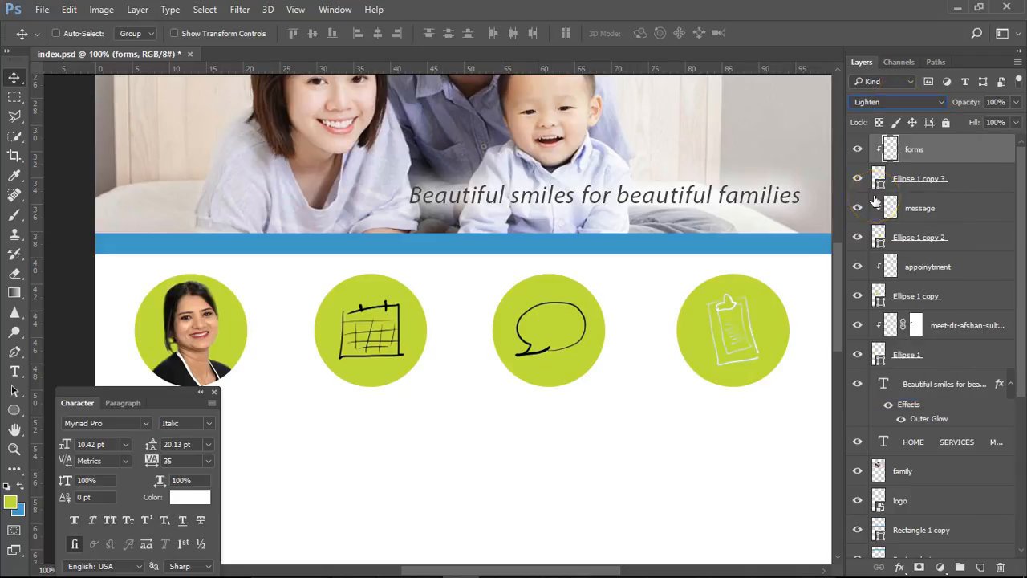
{"action": "left_click", "coordinate": [882, 102]}
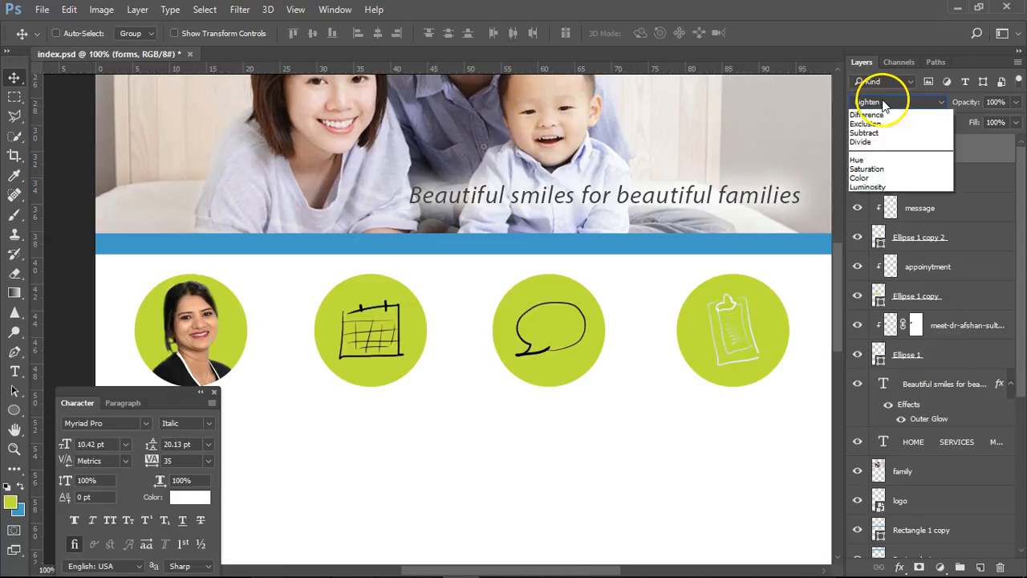
{"action": "left_click", "coordinate": [875, 207]}
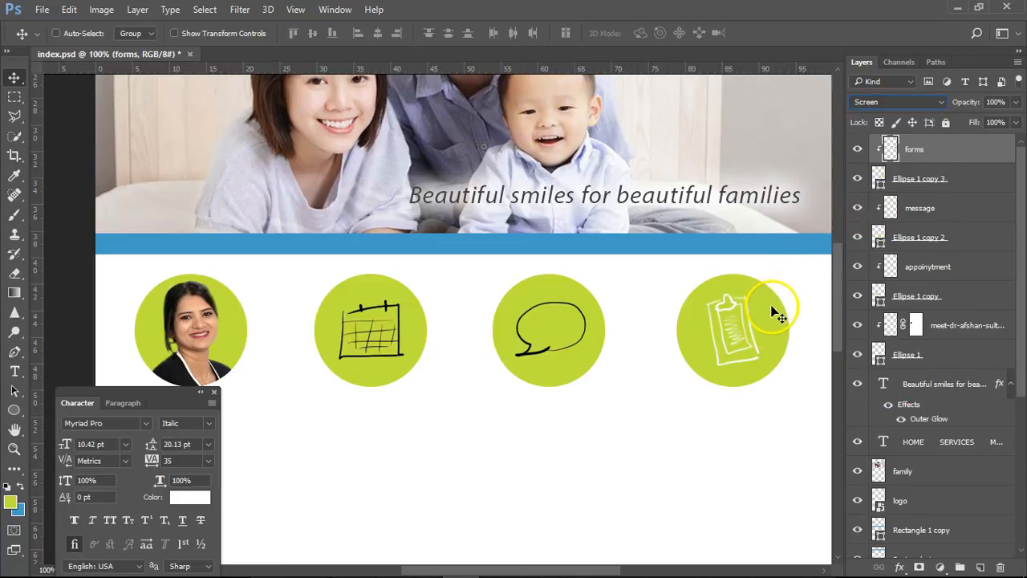
Set the message layer's blend mode to Screen
{"action": "left_click", "coordinate": [935, 211]}
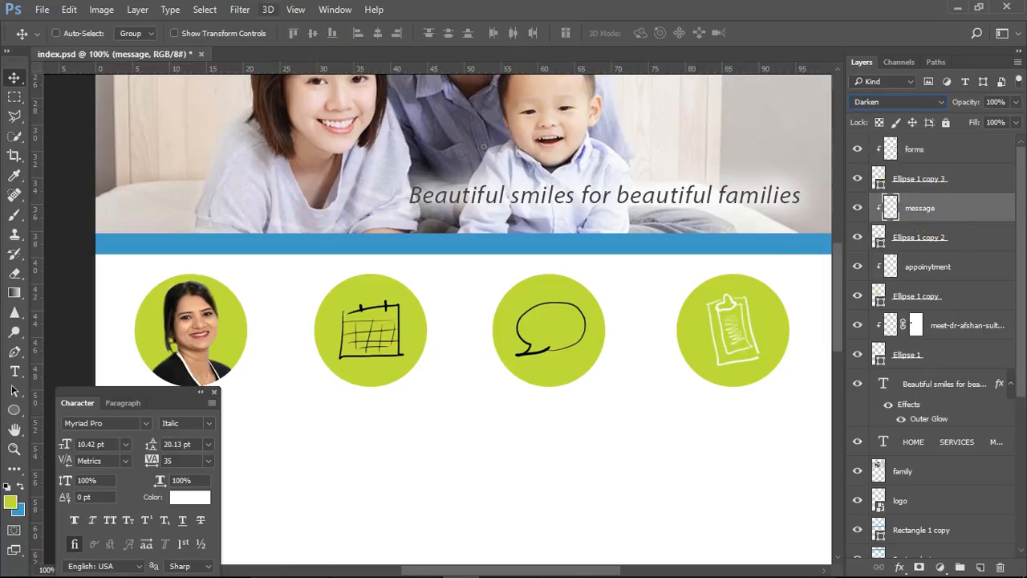
{"action": "left_click", "coordinate": [865, 102]}
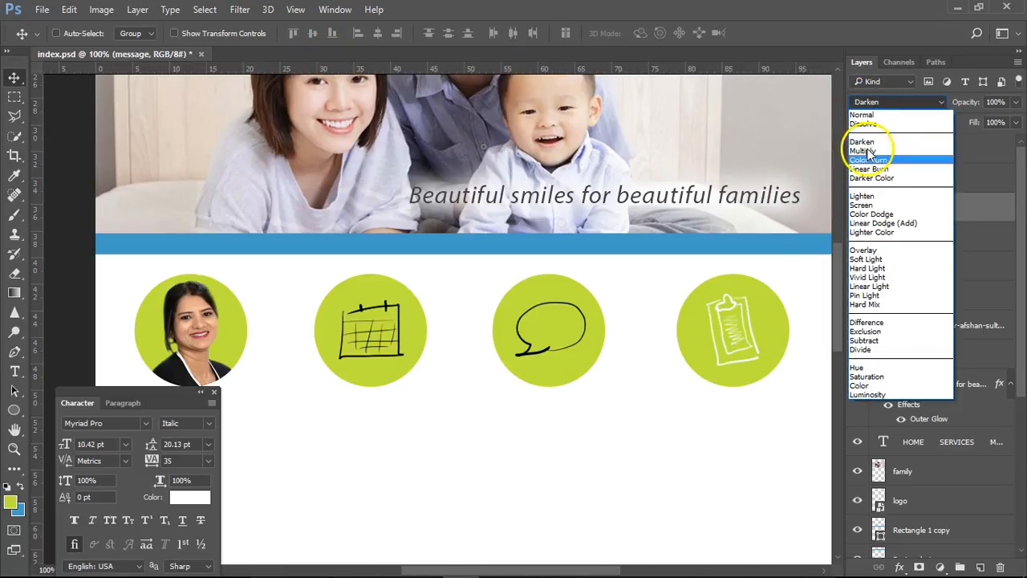
{"action": "left_click", "coordinate": [865, 206]}
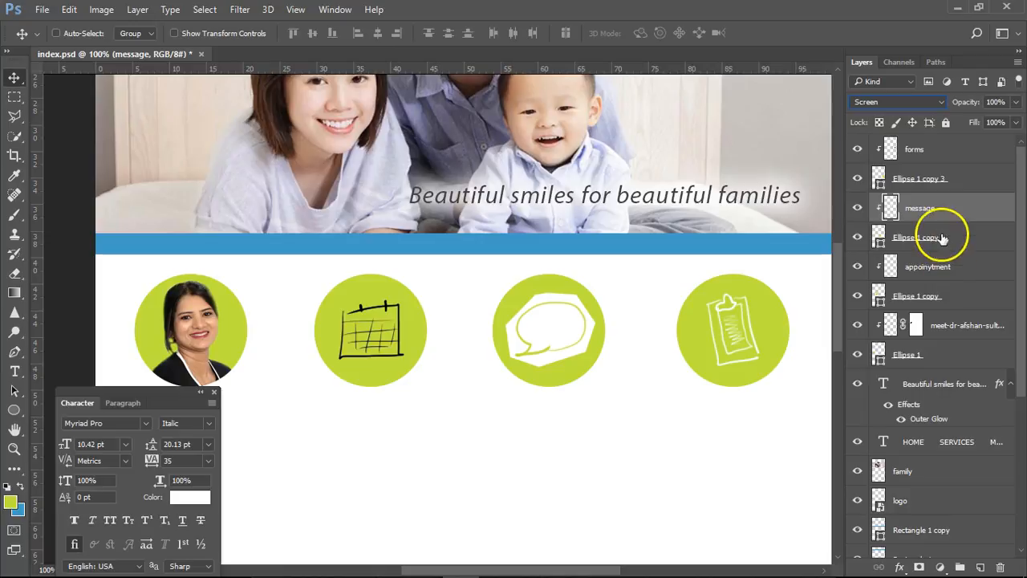
Set the appoinytment layer's blend mode to Screen and invert its colors for a white calendar icon
{"action": "left_click", "coordinate": [927, 267]}
{"action": "left_click", "coordinate": [898, 102]}
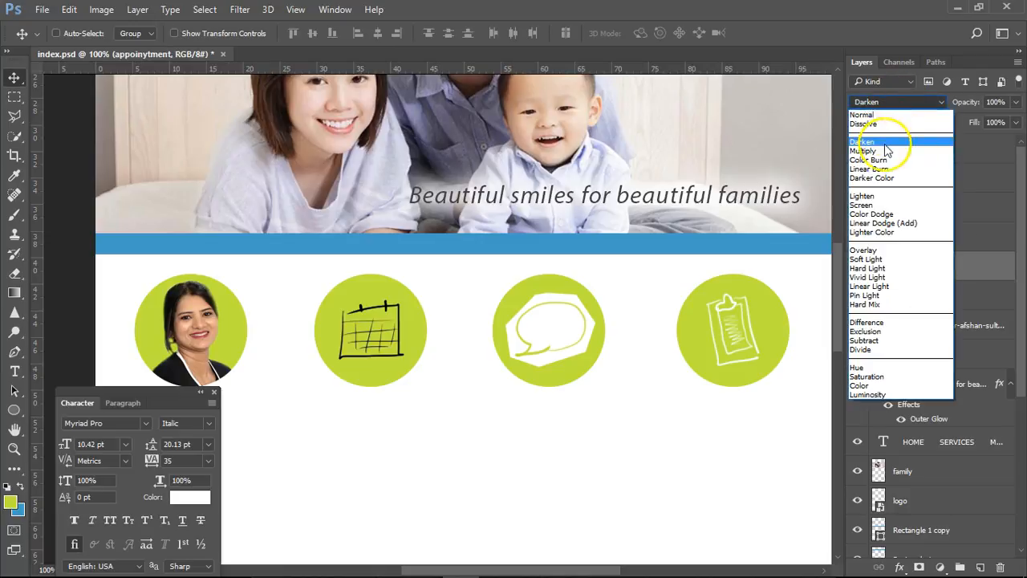
{"action": "left_click", "coordinate": [881, 206]}
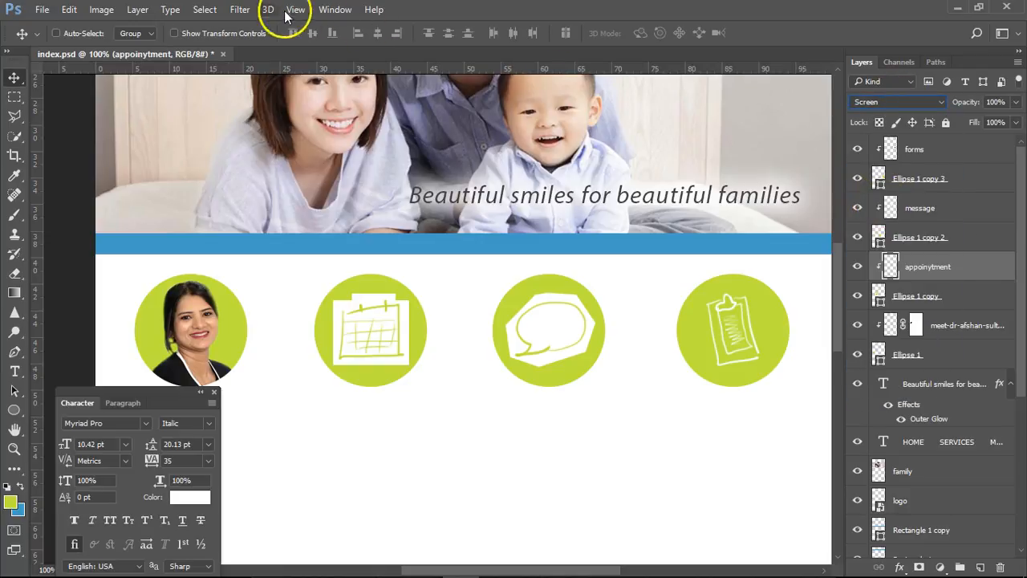
{"action": "left_click", "coordinate": [136, 14]}
{"action": "mouse_move", "coordinate": [102, 10]}
{"action": "mouse_move", "coordinate": [128, 48]}
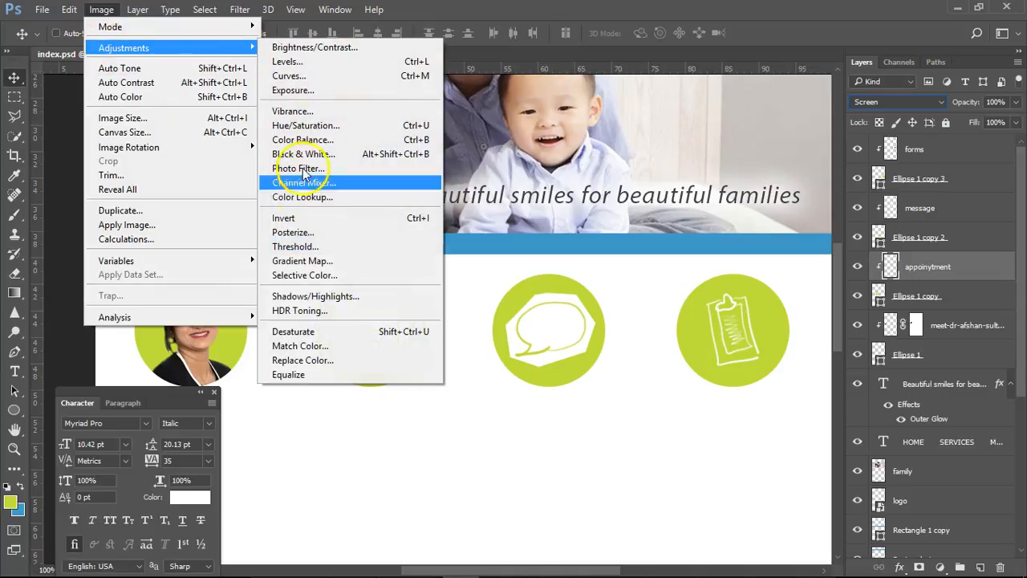
{"action": "left_click", "coordinate": [304, 219]}
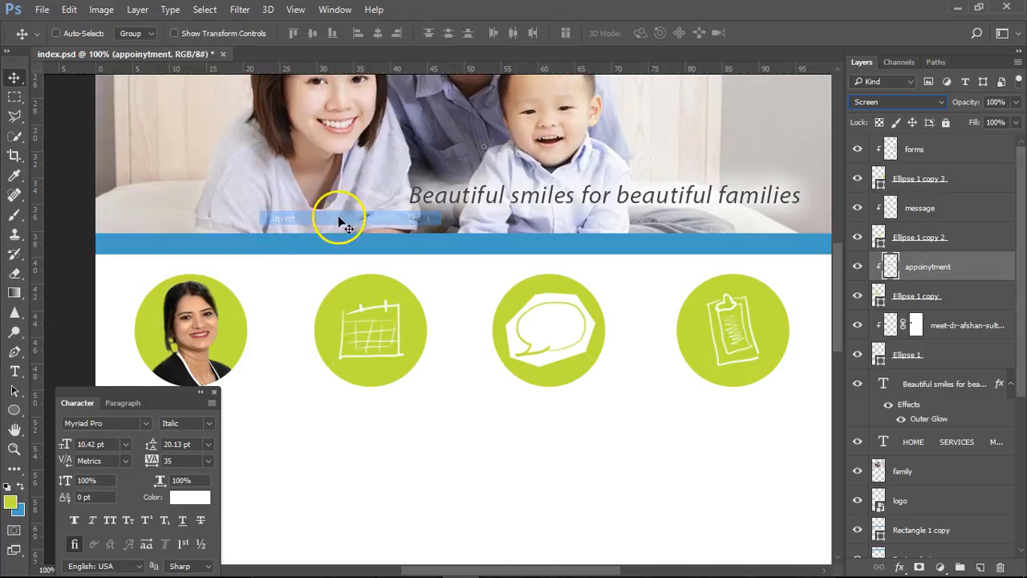
Invert the message layer's colors to get a white speech bubble icon without its background
{"action": "left_click", "coordinate": [955, 210]}
{"action": "left_click", "coordinate": [101, 9]}
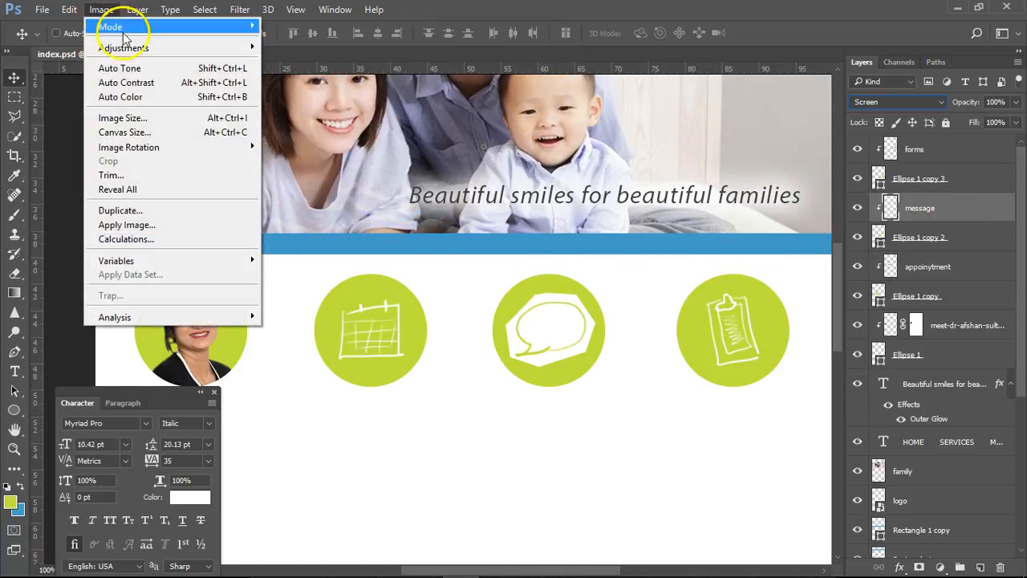
{"action": "mouse_move", "coordinate": [171, 47]}
{"action": "left_click", "coordinate": [330, 219]}
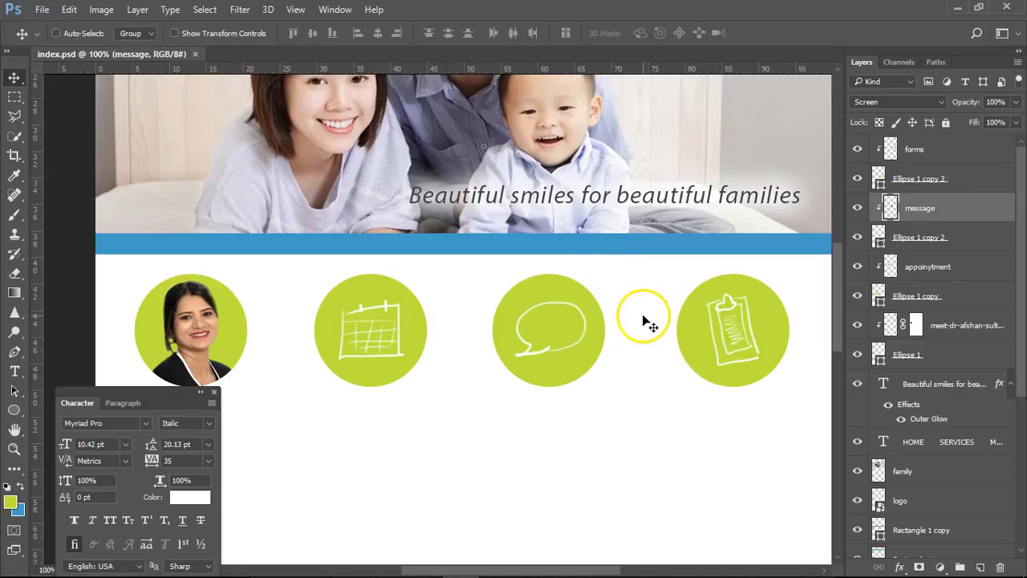
Add an inside Stroke effect to the calendar's green circle, colored with the blue 429bc7 sampled from the bar under the family photo
{"action": "right_click", "coordinate": [397, 287]}
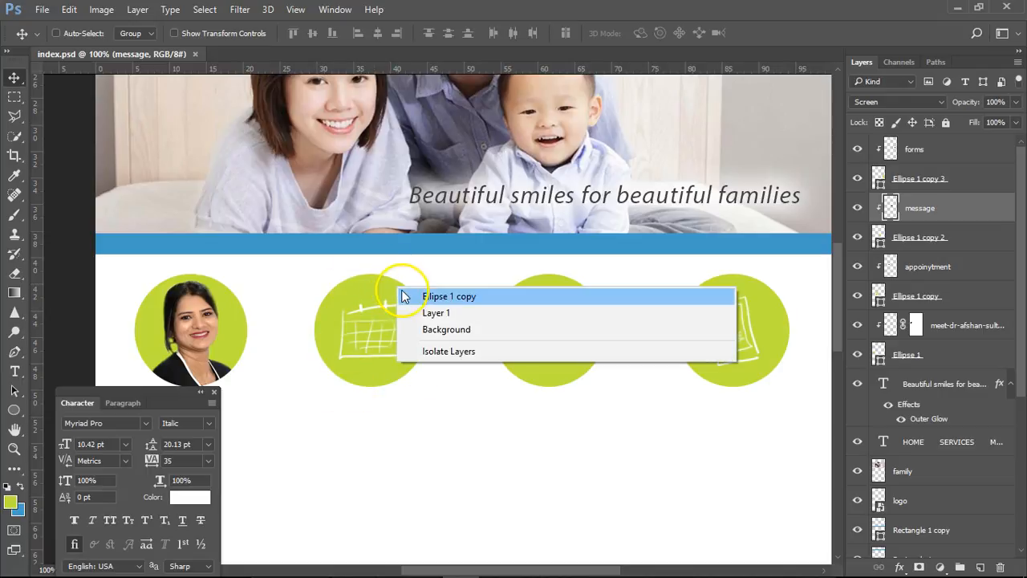
{"action": "left_click", "coordinate": [421, 296]}
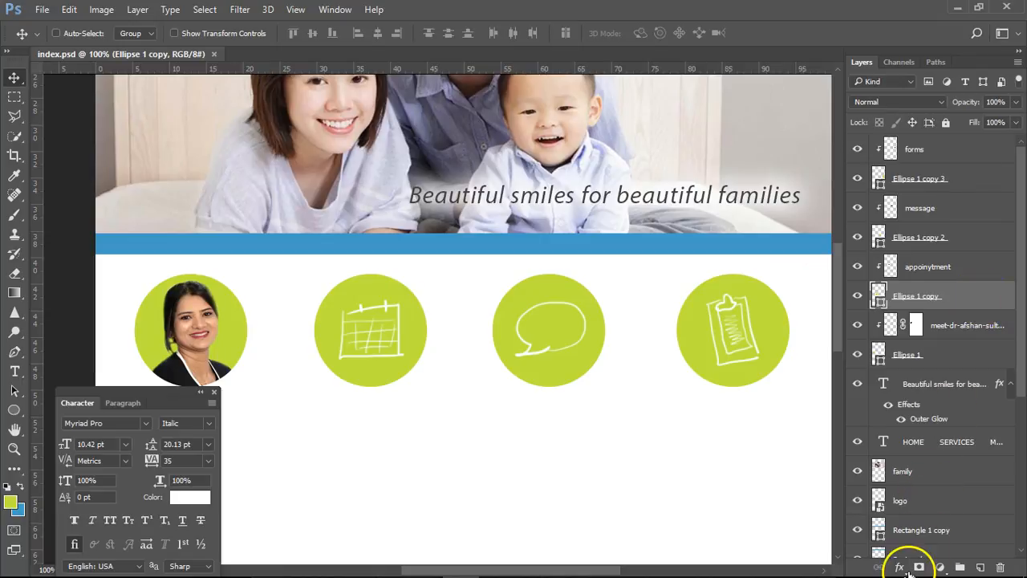
{"action": "left_click", "coordinate": [898, 567]}
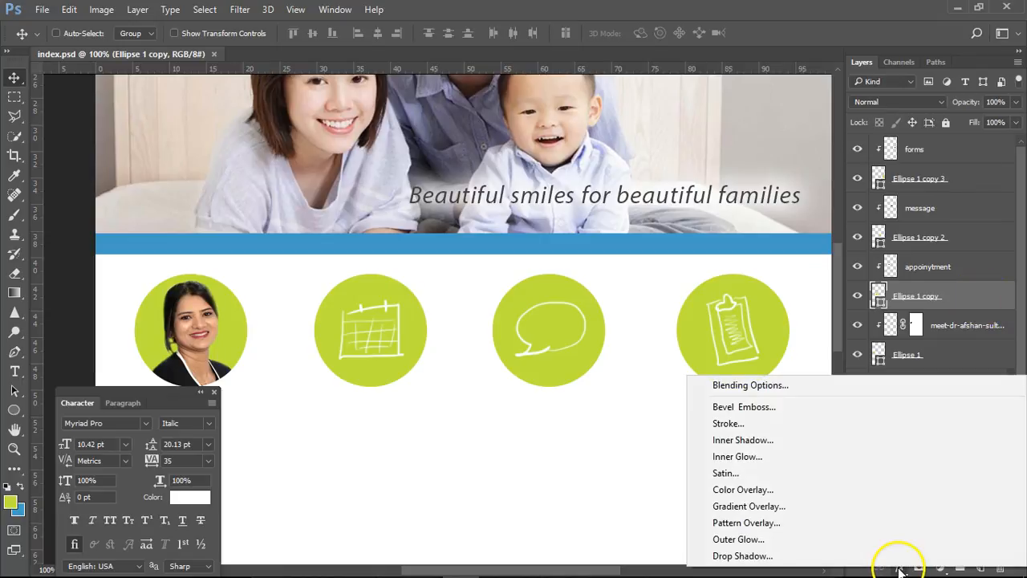
{"action": "left_click", "coordinate": [747, 424]}
{"action": "left_click_drag", "start_coordinate": [487, 157], "coordinate": [877, 116]}
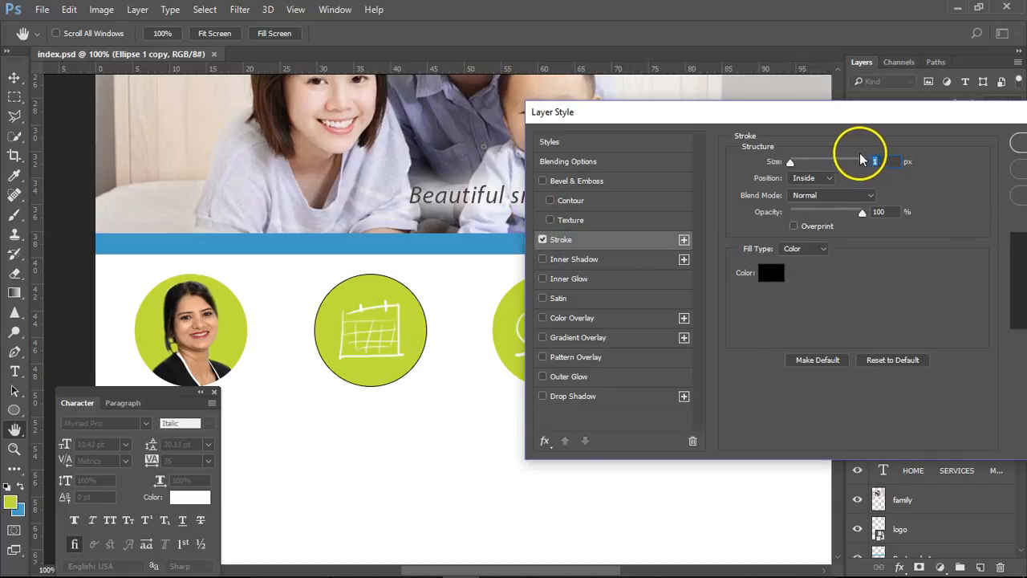
{"action": "left_click", "coordinate": [771, 272]}
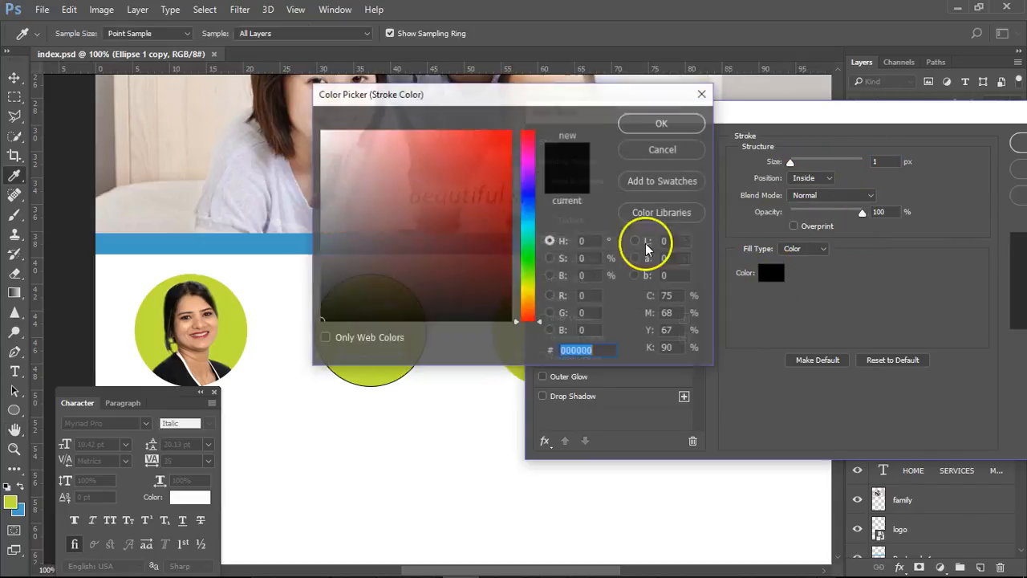
{"action": "left_click", "coordinate": [187, 237]}
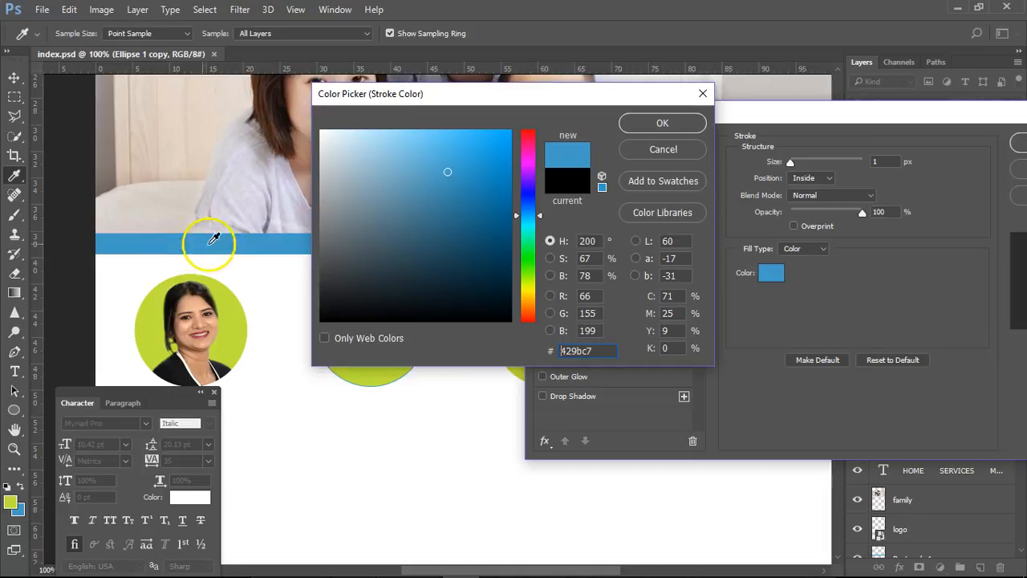
{"action": "left_click", "coordinate": [662, 123]}
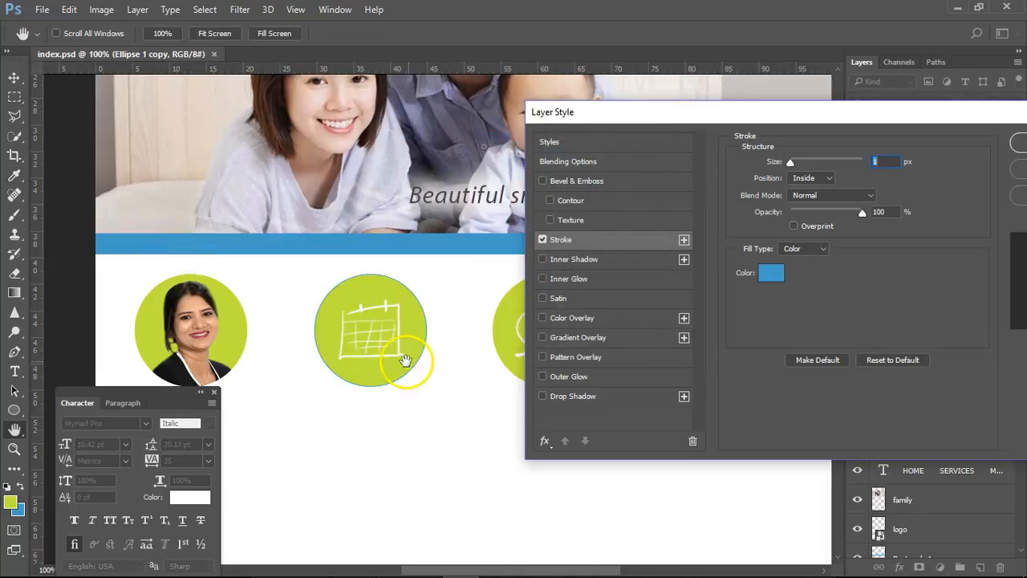
Set the circle's stroke size to 2 px, lighten its color to b6e7ff and apply the layer style
{"action": "left_click_drag", "start_coordinate": [736, 117], "coordinate": [660, 153]}
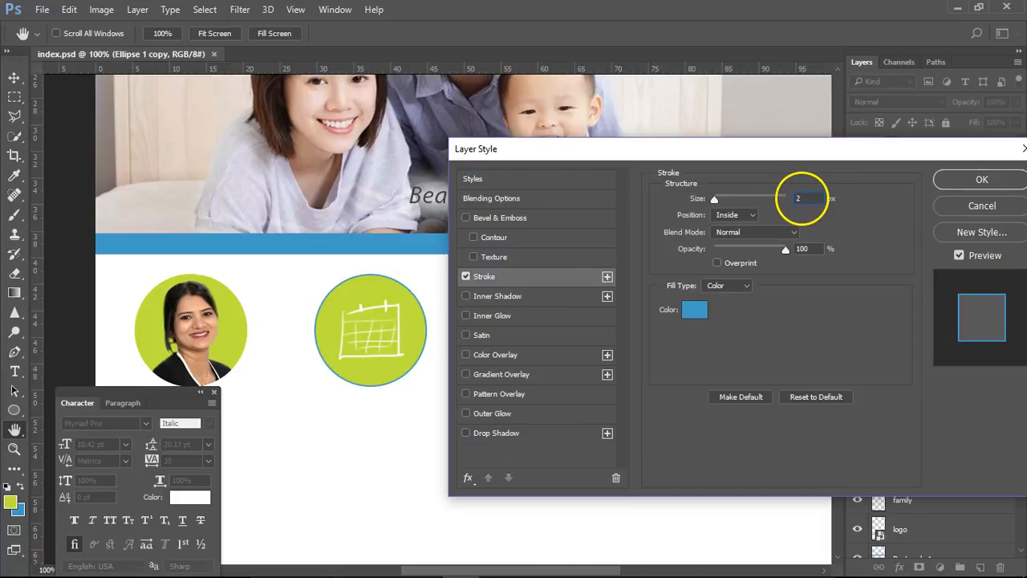
{"action": "mouse_move", "coordinate": [729, 154]}
{"action": "left_mouse_down"}
{"action": "mouse_move", "coordinate": [695, 470]}
{"action": "mouse_move", "coordinate": [651, 200]}
{"action": "mouse_move", "coordinate": [741, 178]}
{"action": "left_mouse_up"}
{"action": "left_click", "coordinate": [702, 335]}
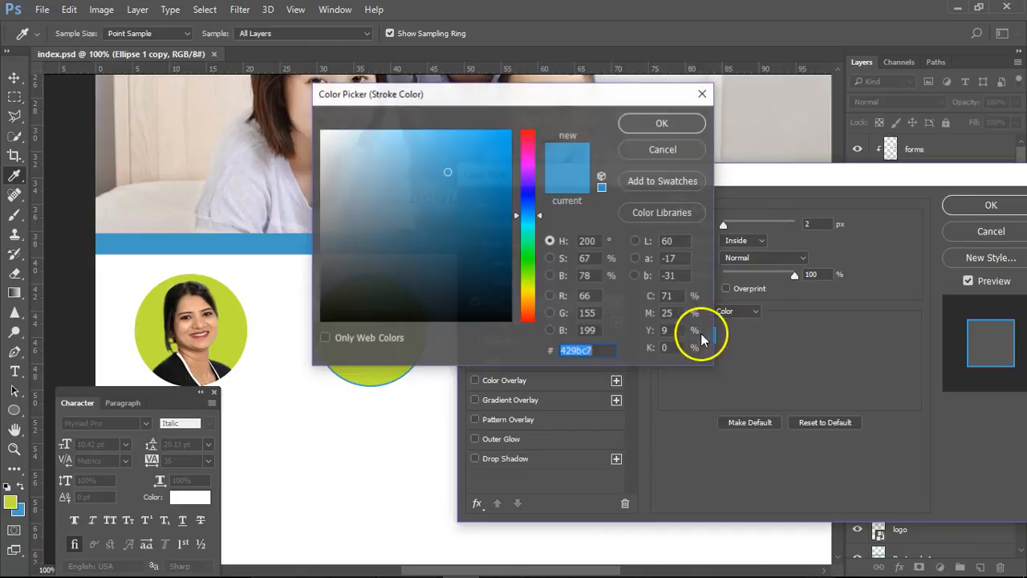
{"action": "left_click_drag", "start_coordinate": [481, 97], "coordinate": [696, 82]}
{"action": "mouse_move", "coordinate": [658, 135]}
{"action": "left_mouse_down"}
{"action": "mouse_move", "coordinate": [612, 92]}
{"action": "mouse_move", "coordinate": [592, 114]}
{"action": "left_mouse_up"}
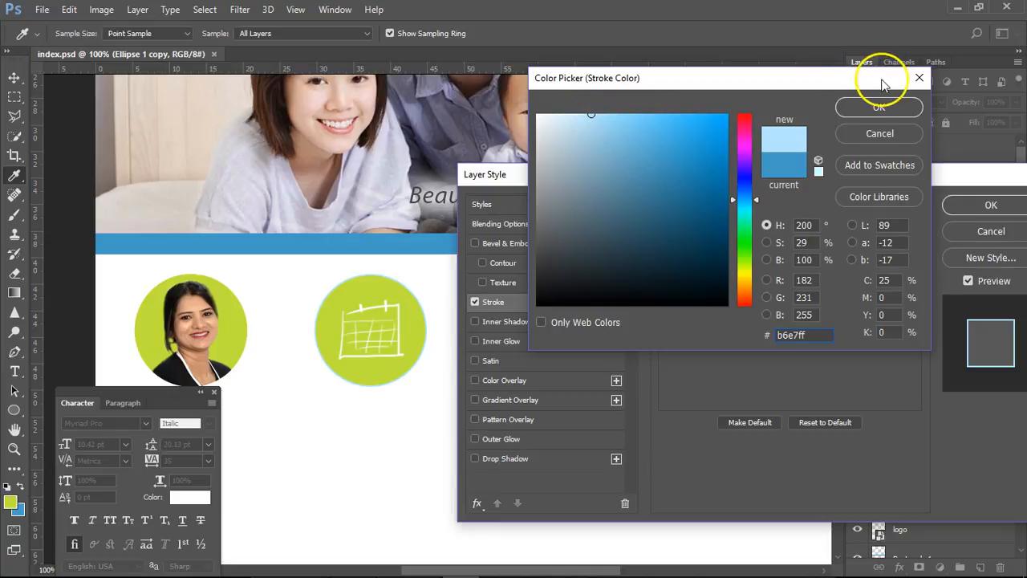
{"action": "left_click", "coordinate": [878, 107]}
{"action": "left_click", "coordinate": [714, 332]}
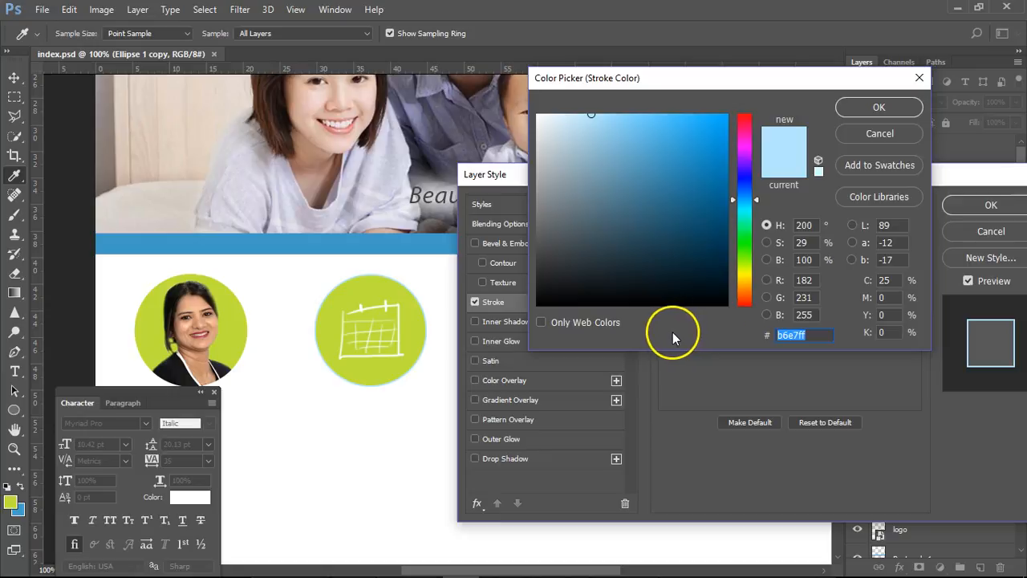
{"action": "left_click", "coordinate": [875, 107]}
{"action": "left_click", "coordinate": [969, 208]}
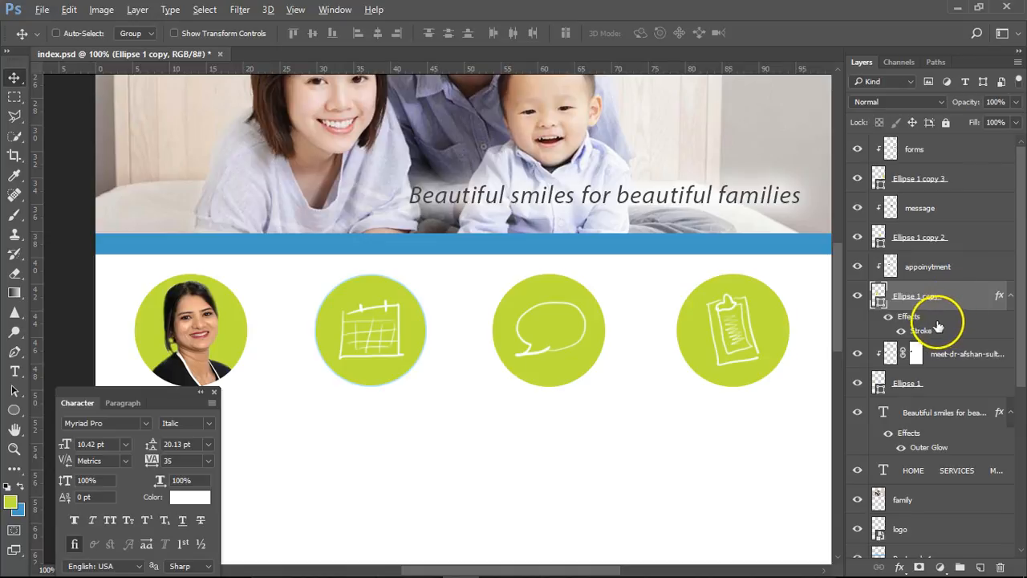
Copy the stroke effect from Ellipse 1 copy to Ellipse 1 copy 2, Ellipse 1 copy 3 and Ellipse 1
{"action": "mouse_move", "coordinate": [931, 318]}
{"action": "left_mouse_down"}
{"action": "mouse_move", "coordinate": [955, 245]}
{"action": "mouse_move", "coordinate": [929, 239]}
{"action": "left_mouse_up"}
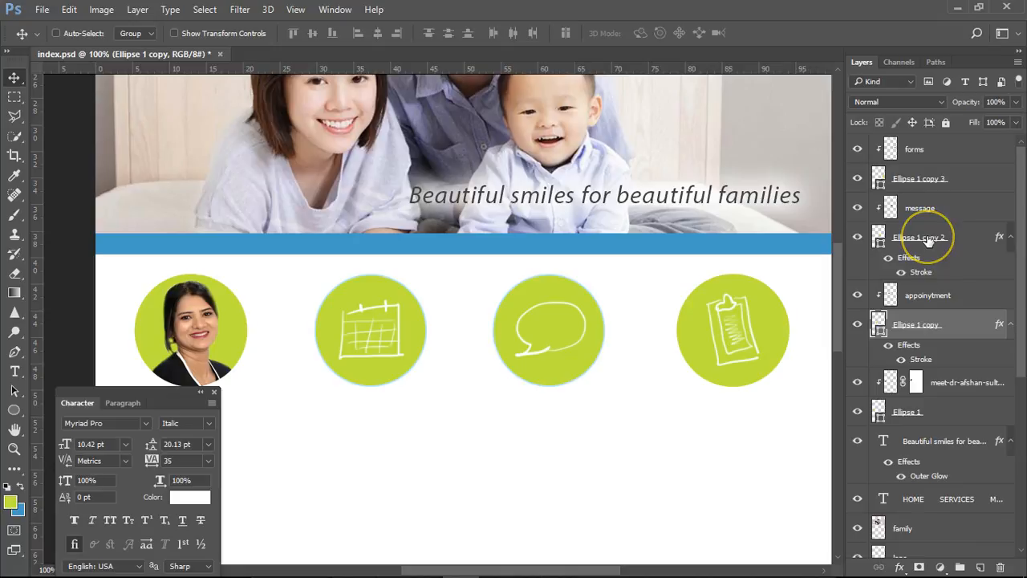
{"action": "mouse_move", "coordinate": [924, 274]}
{"action": "left_mouse_down"}
{"action": "mouse_move", "coordinate": [958, 259]}
{"action": "mouse_move", "coordinate": [949, 167]}
{"action": "mouse_move", "coordinate": [951, 178]}
{"action": "left_mouse_up"}
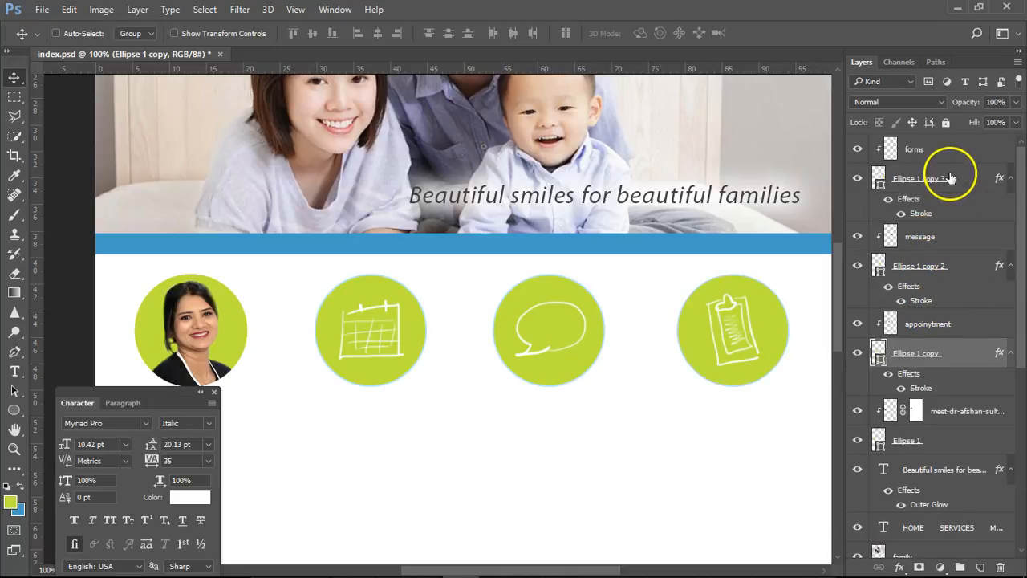
{"action": "scroll", "coordinate": [969, 381], "scroll_direction": "down", "scroll_amount": 3}
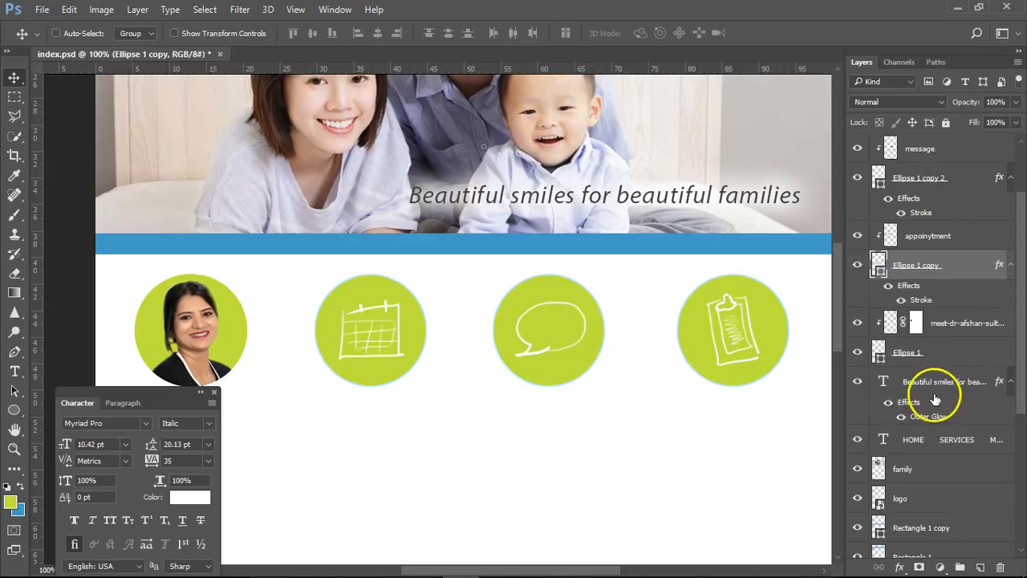
{"action": "left_click", "coordinate": [857, 322]}
{"action": "left_click", "coordinate": [856, 322]}
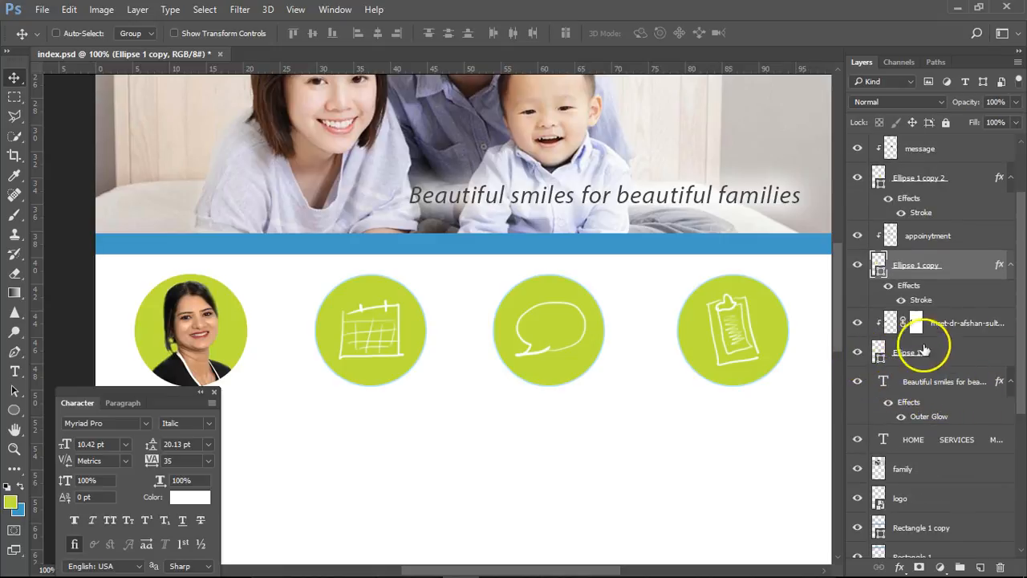
{"action": "mouse_move", "coordinate": [933, 287]}
{"action": "left_mouse_down"}
{"action": "mouse_move", "coordinate": [939, 321]}
{"action": "mouse_move", "coordinate": [928, 355]}
{"action": "mouse_move", "coordinate": [937, 361]}
{"action": "left_mouse_up"}
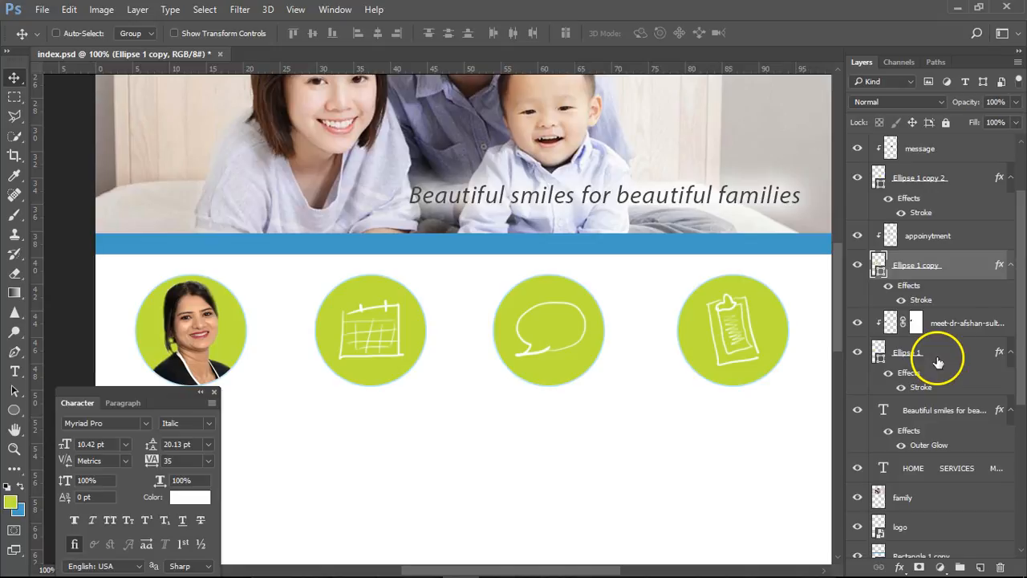
{"action": "right_click", "coordinate": [936, 265]}
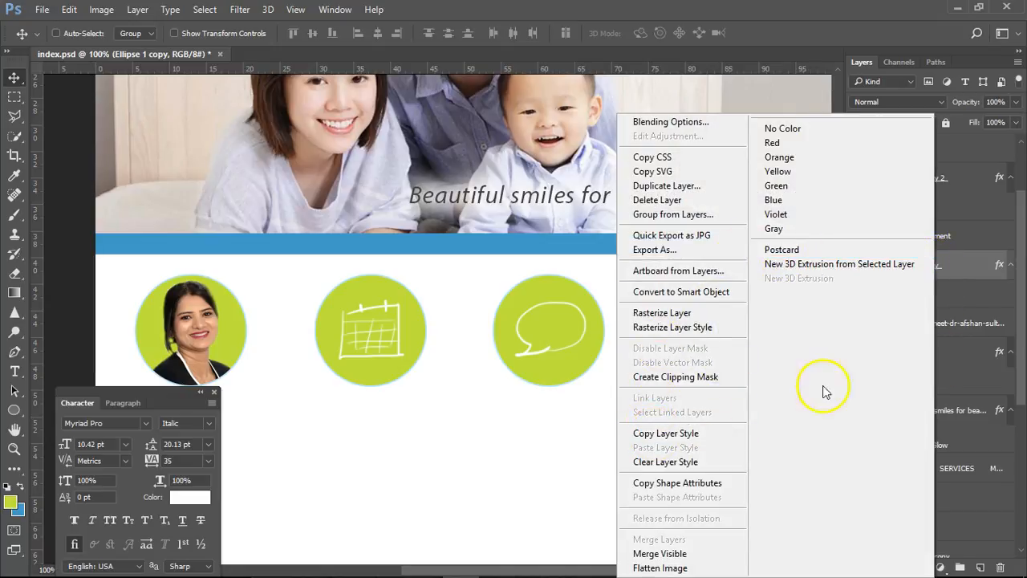
{"action": "left_click", "coordinate": [962, 368]}
{"action": "right_click", "coordinate": [943, 353]}
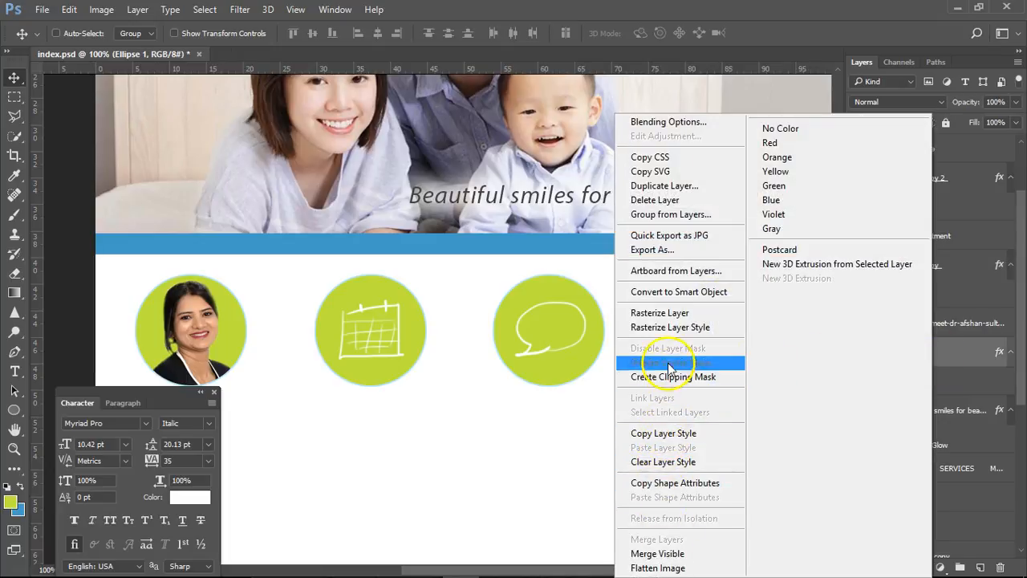
{"action": "left_click", "coordinate": [978, 335]}
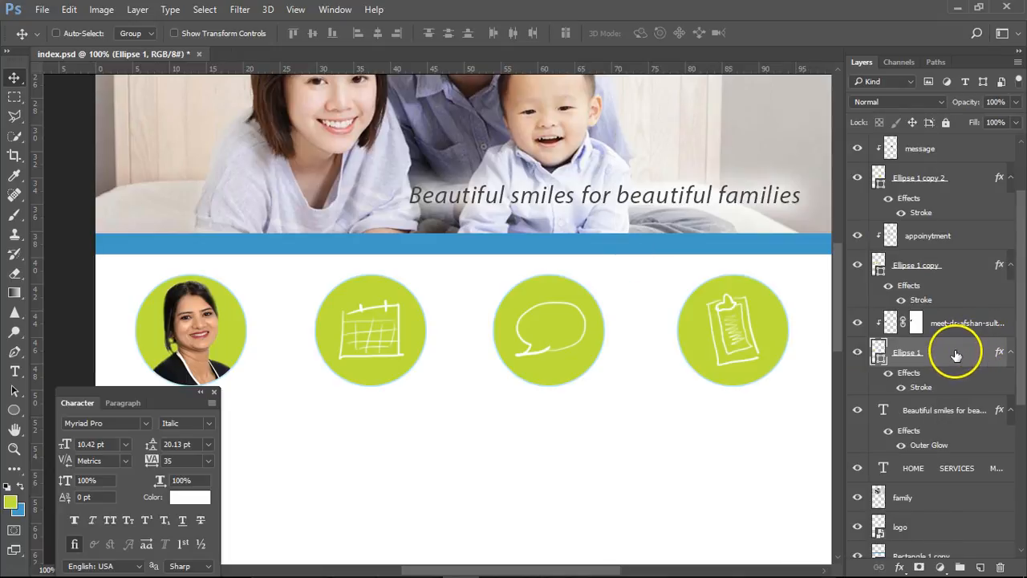
Save the layered Photoshop document over the existing index.psd in the ohiodental folder
{"action": "mouse_move", "coordinate": [512, 365]}
{"action": "left_mouse_down"}
{"action": "mouse_move", "coordinate": [508, 236]}
{"action": "mouse_move", "coordinate": [508, 348]}
{"action": "left_mouse_up"}
{"action": "left_click_drag", "start_coordinate": [522, 211], "coordinate": [505, 329]}
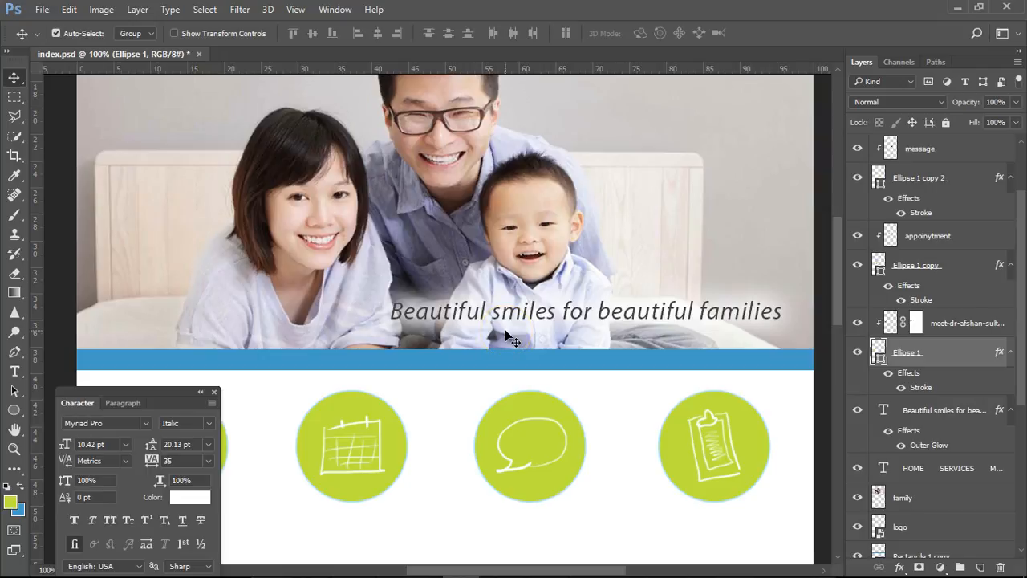
{"action": "left_click", "coordinate": [41, 10]}
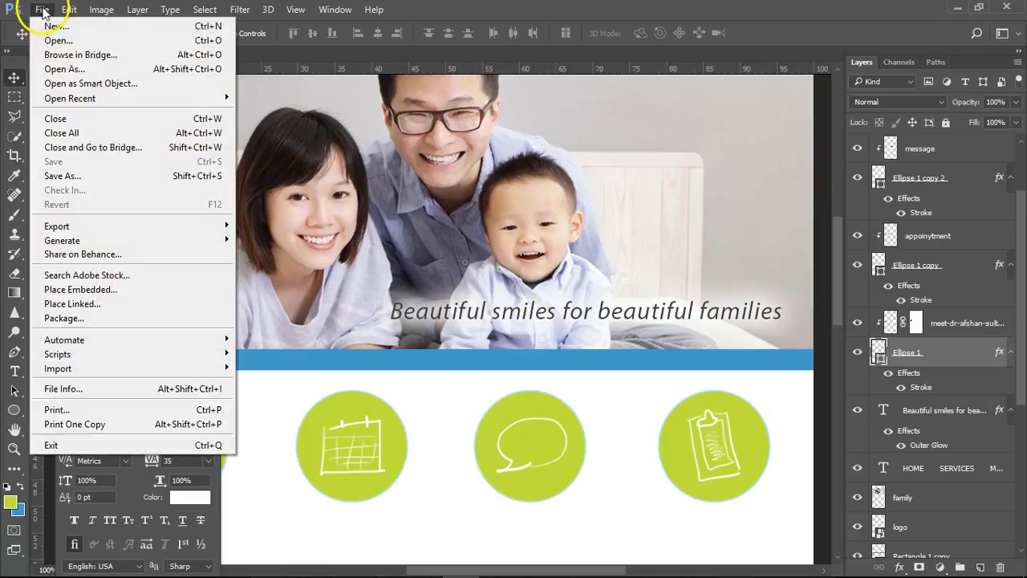
{"action": "left_click", "coordinate": [70, 179]}
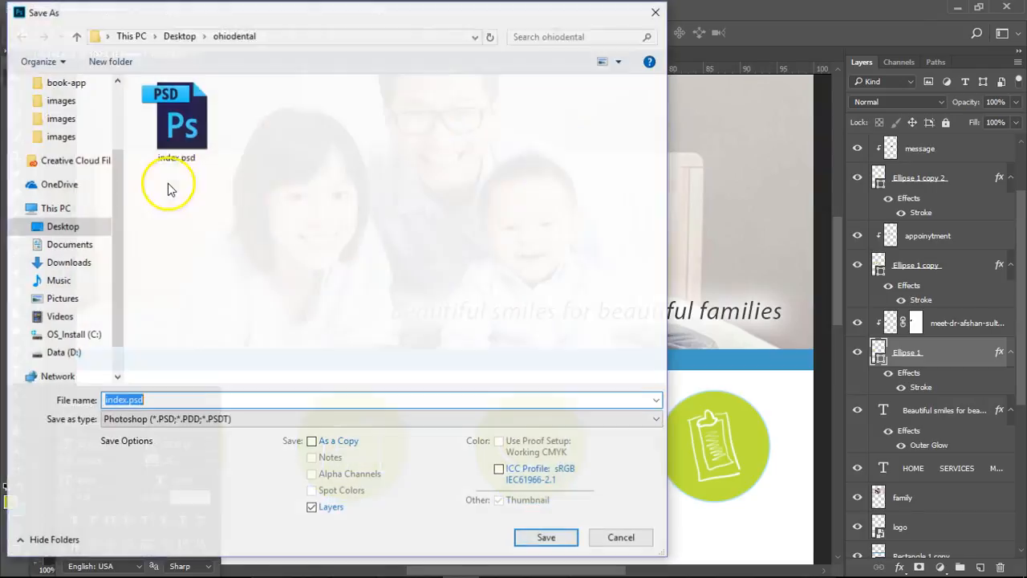
{"action": "left_click", "coordinate": [180, 122]}
{"action": "double_click", "coordinate": [180, 122]}
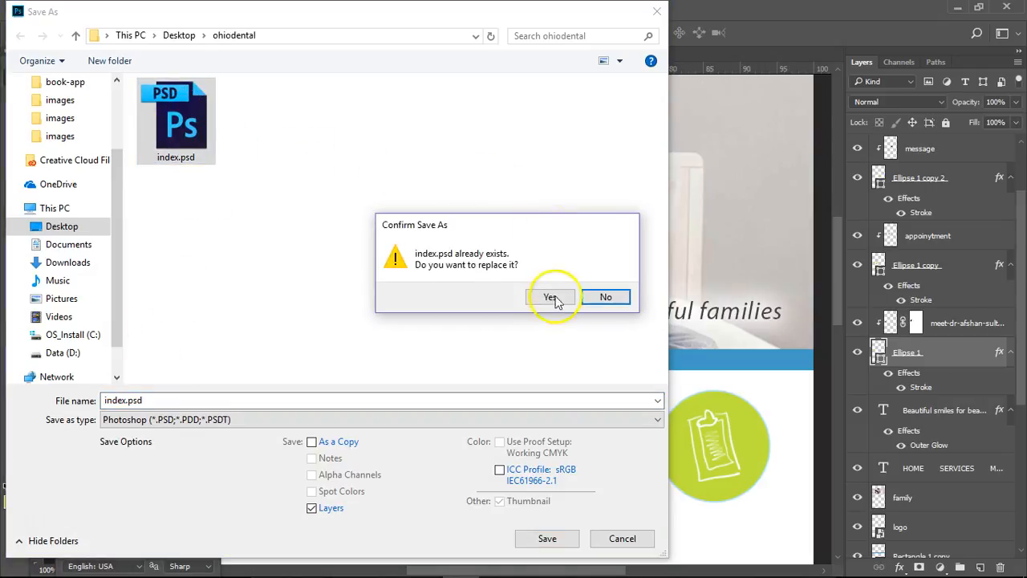
{"action": "left_click", "coordinate": [552, 299]}
{"action": "left_click", "coordinate": [682, 170]}
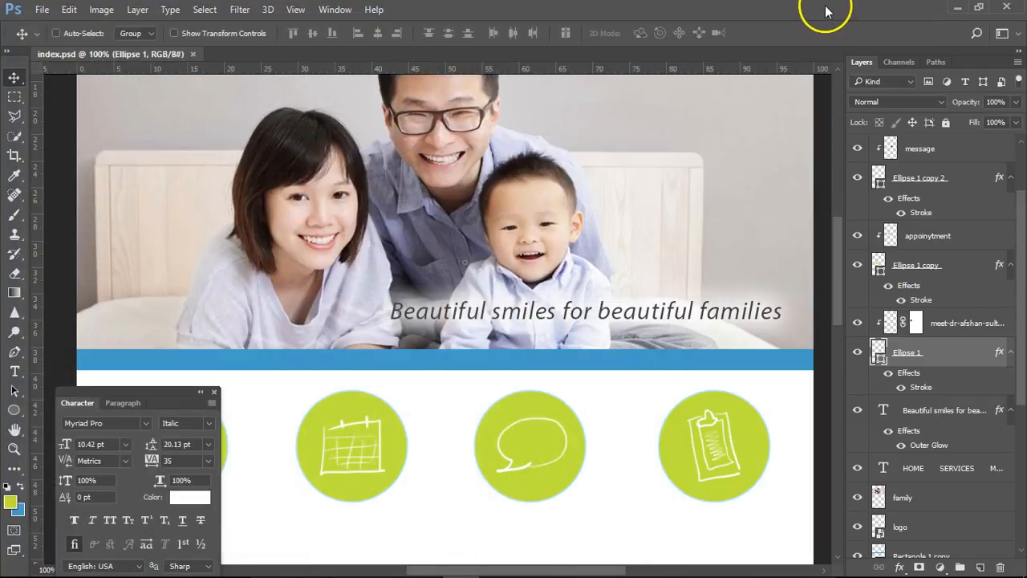
Hide the white Layer 1 to reveal the hand-drawn sketch of the page's lower sections
{"action": "scroll", "coordinate": [486, 275], "scroll_direction": "up", "scroll_amount": 2}
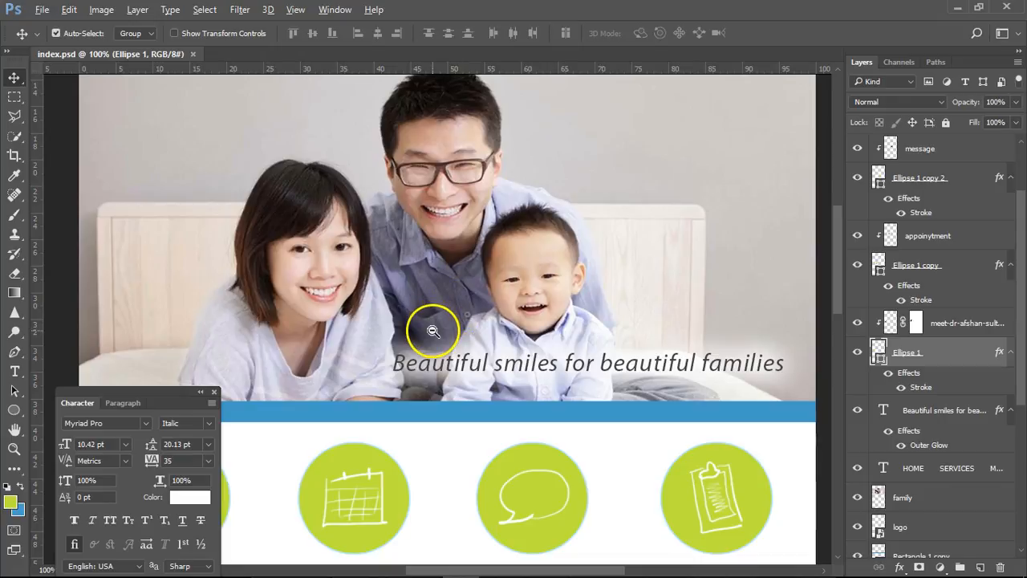
{"action": "left_click", "coordinate": [432, 331], "text": "alt"}
{"action": "left_click", "coordinate": [492, 291], "text": "alt"}
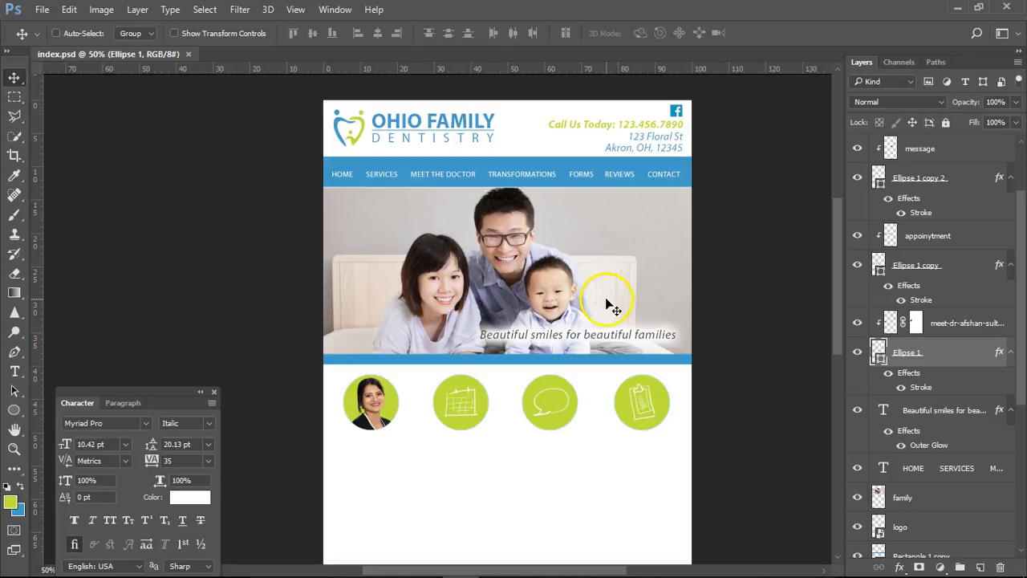
{"action": "left_click_drag", "start_coordinate": [562, 455], "coordinate": [562, 259]}
{"action": "left_click_drag", "start_coordinate": [1025, 390], "coordinate": [997, 557]}
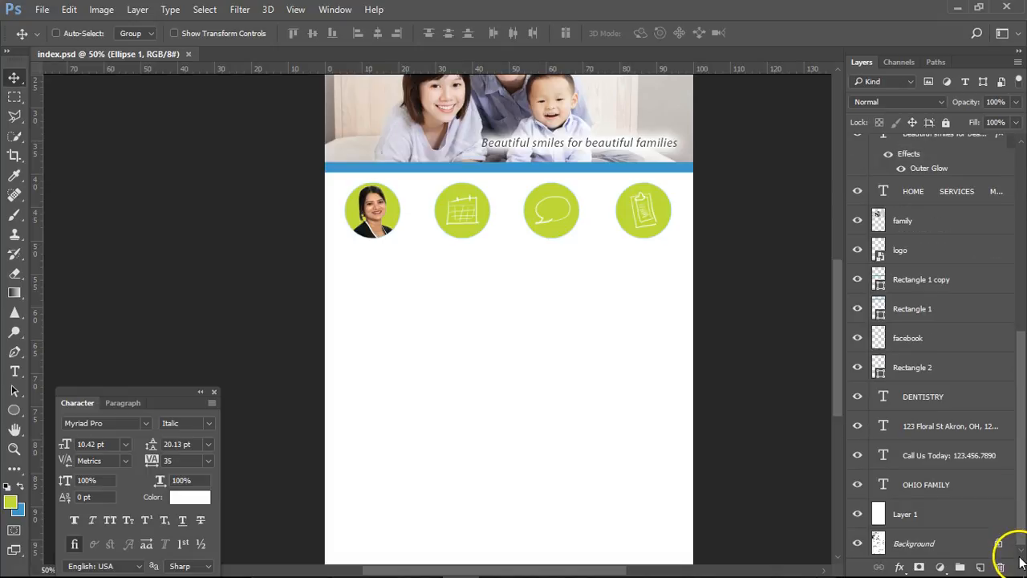
{"action": "left_click", "coordinate": [858, 514]}
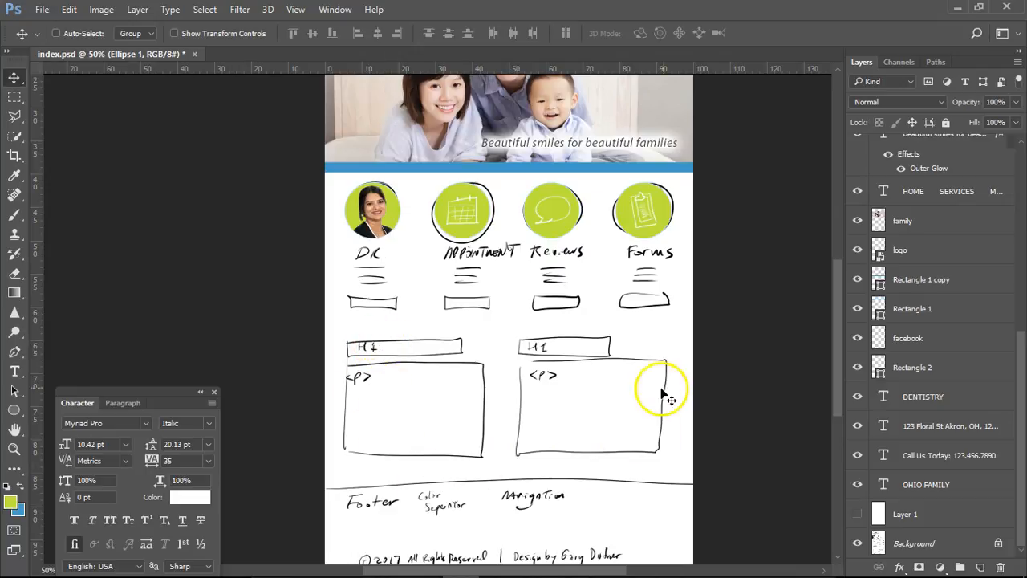
{"action": "scroll", "coordinate": [665, 394], "scroll_direction": "down", "scroll_amount": 3}
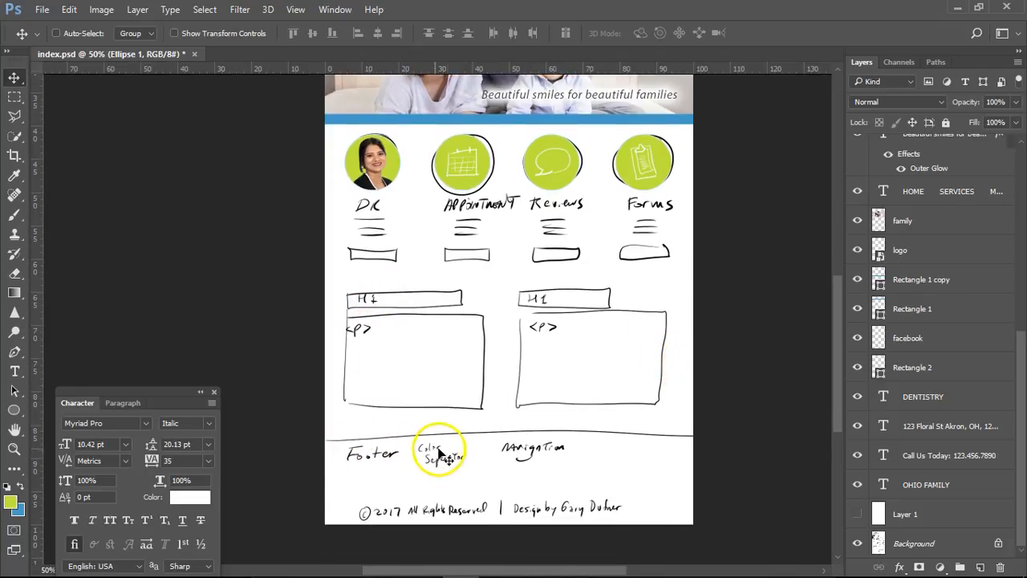